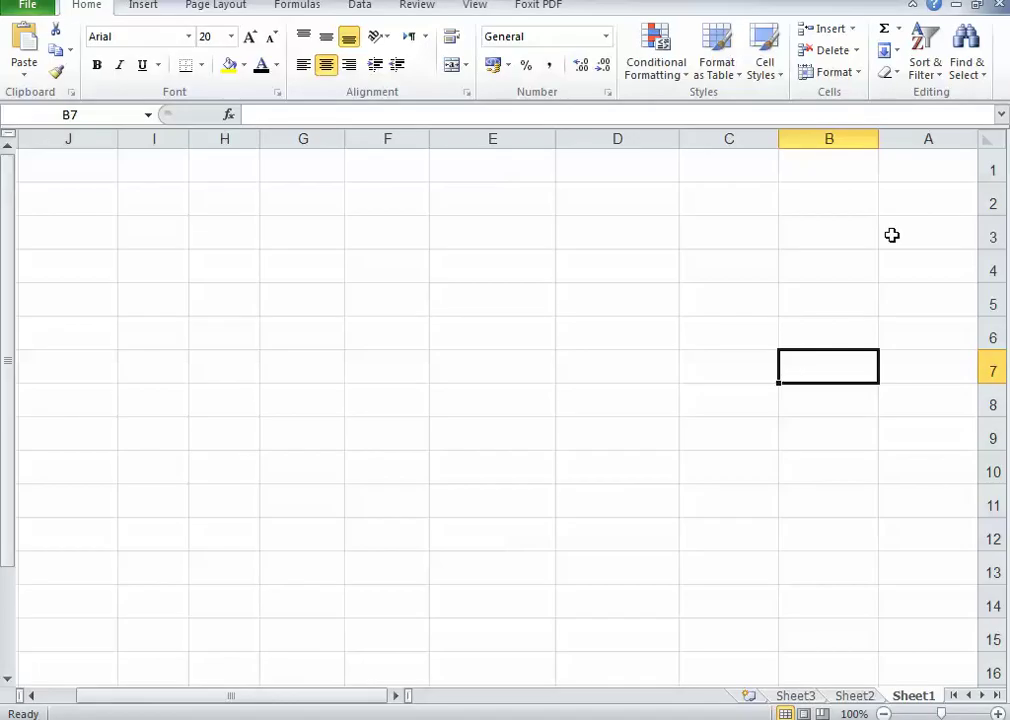
Step: Fill the first row with 200000 in cell A1, 0.03 in B1 and 6000 in C1
{"action": "left_click", "coordinate": [909, 172]}
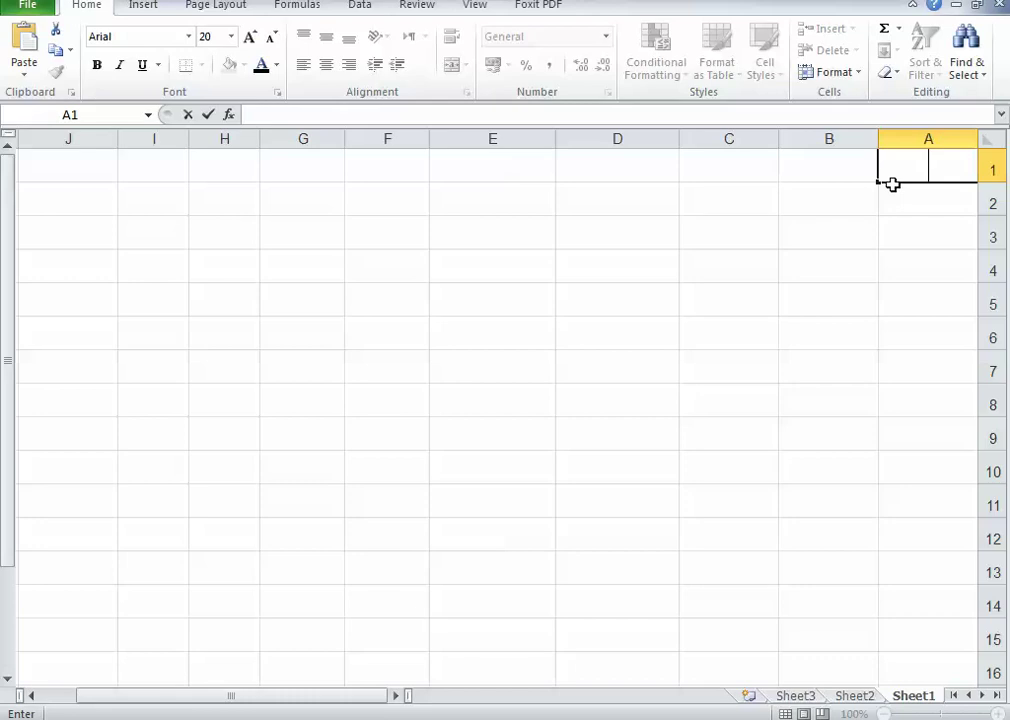
{"action": "type", "text": "20"}
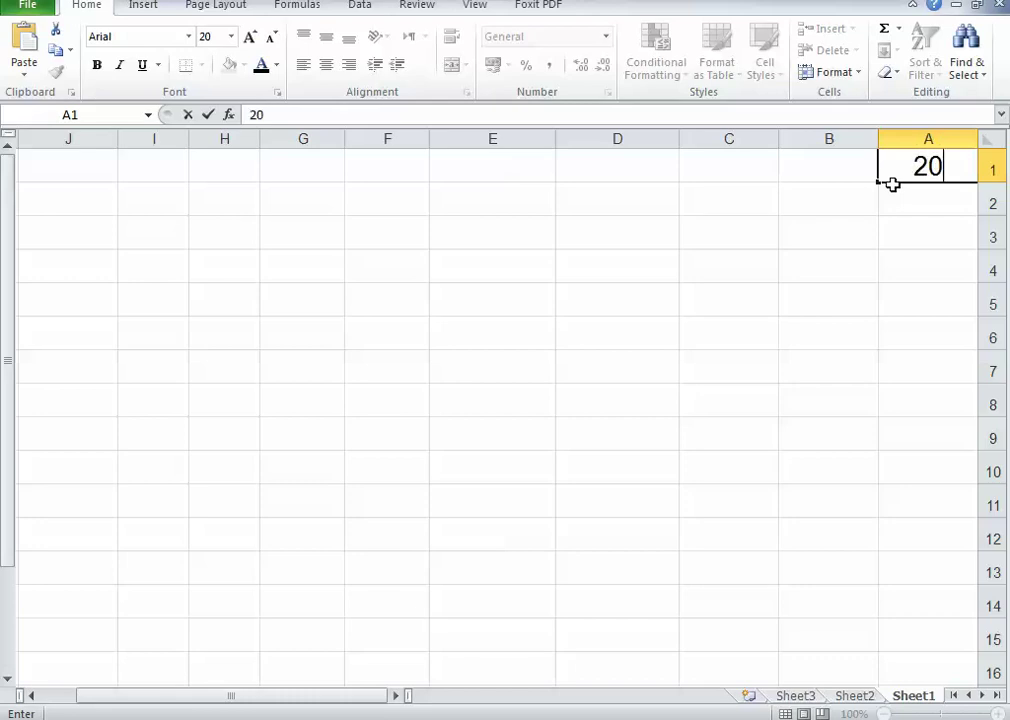
{"action": "type", "text": "0000"}
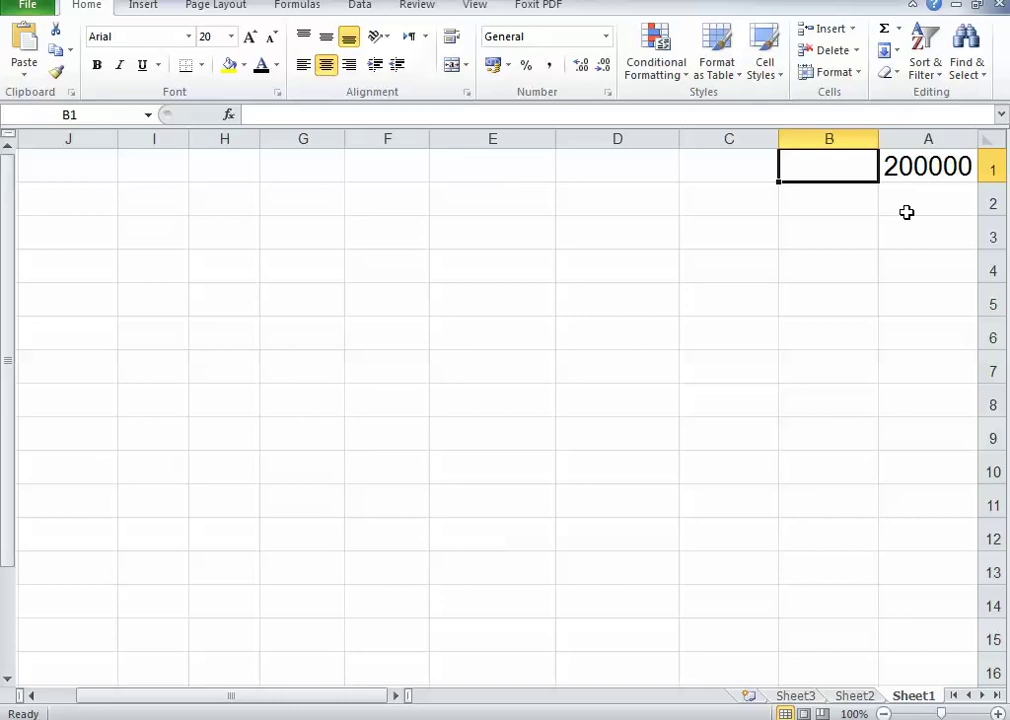
{"action": "double_click", "coordinate": [817, 172]}
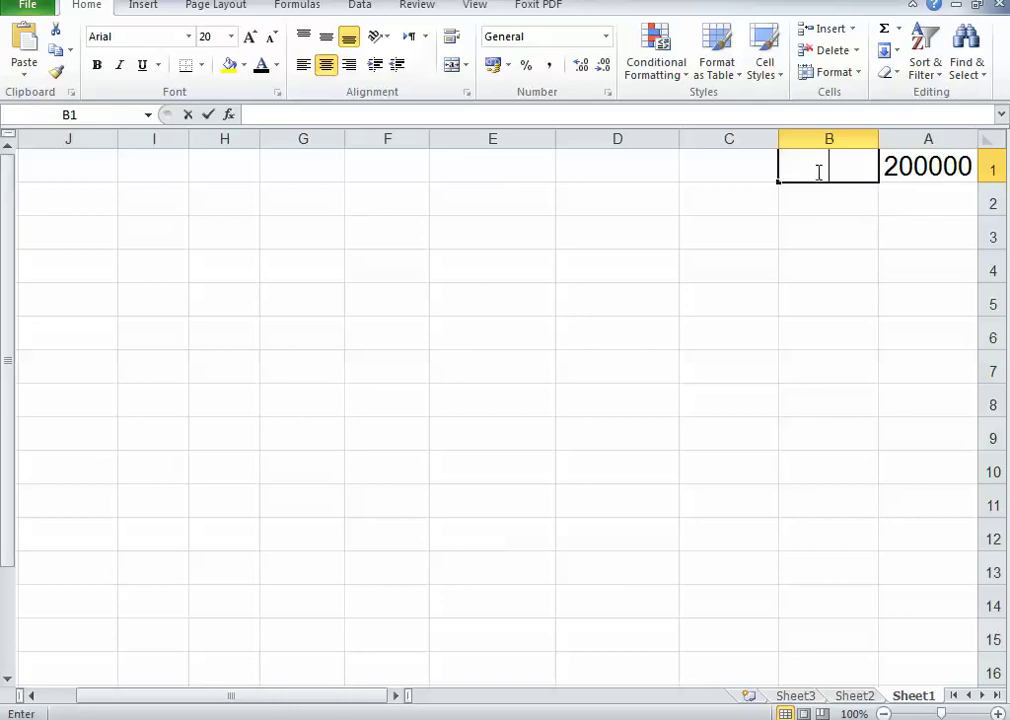
{"action": "type", "text": "0."}
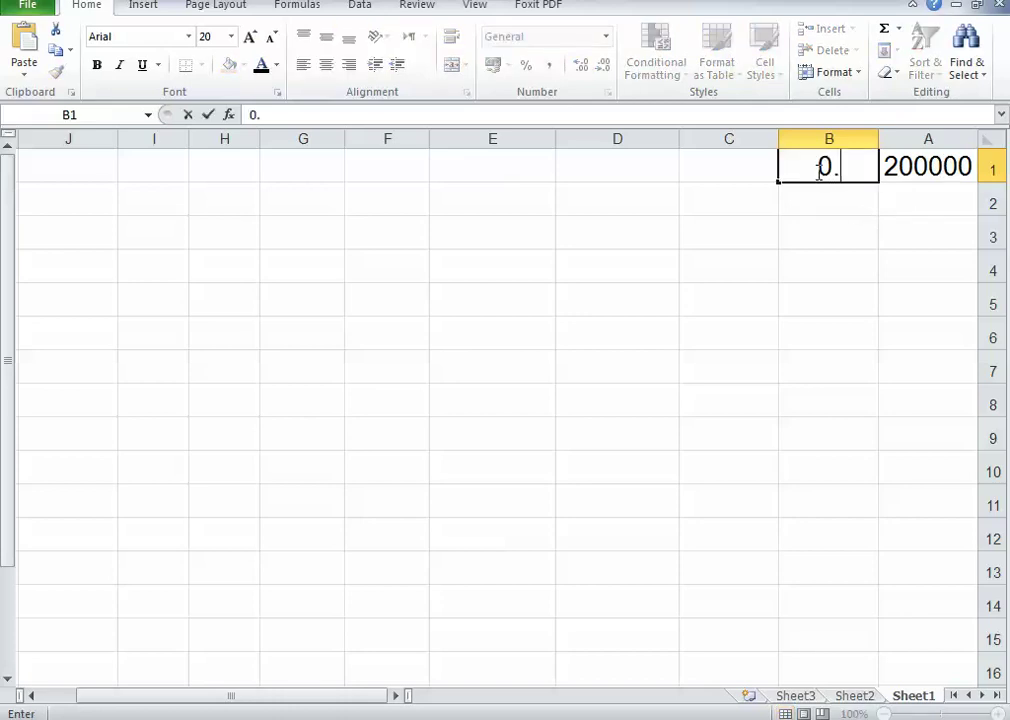
{"action": "type", "text": "03"}
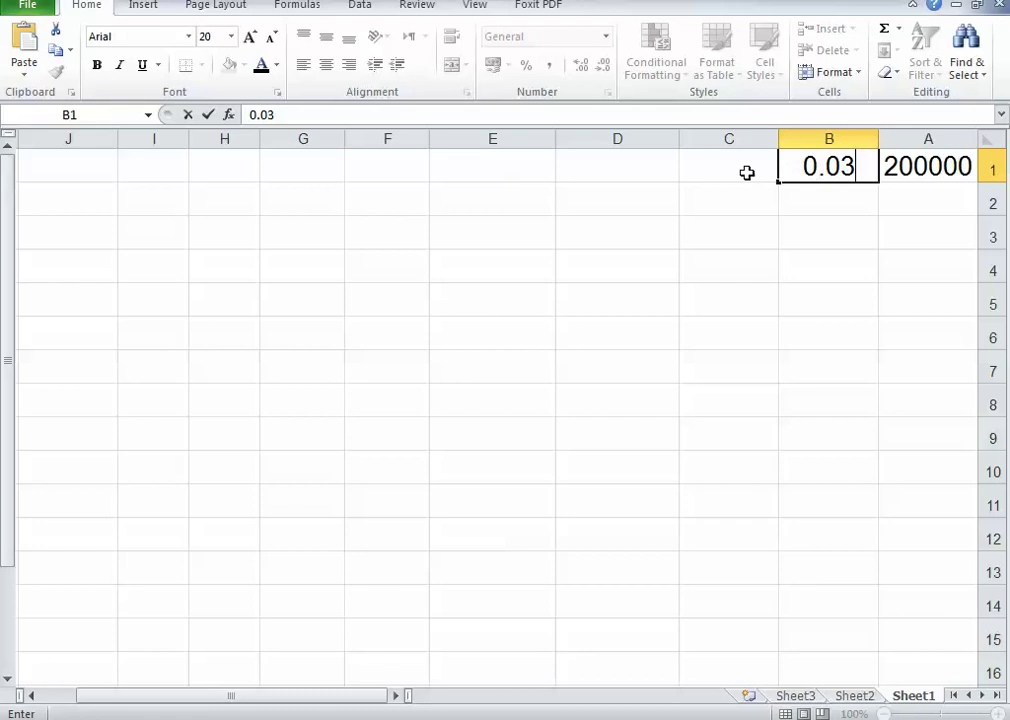
{"action": "left_click", "coordinate": [746, 172]}
{"action": "double_click", "coordinate": [745, 174]}
{"action": "type", "text": "6000"}
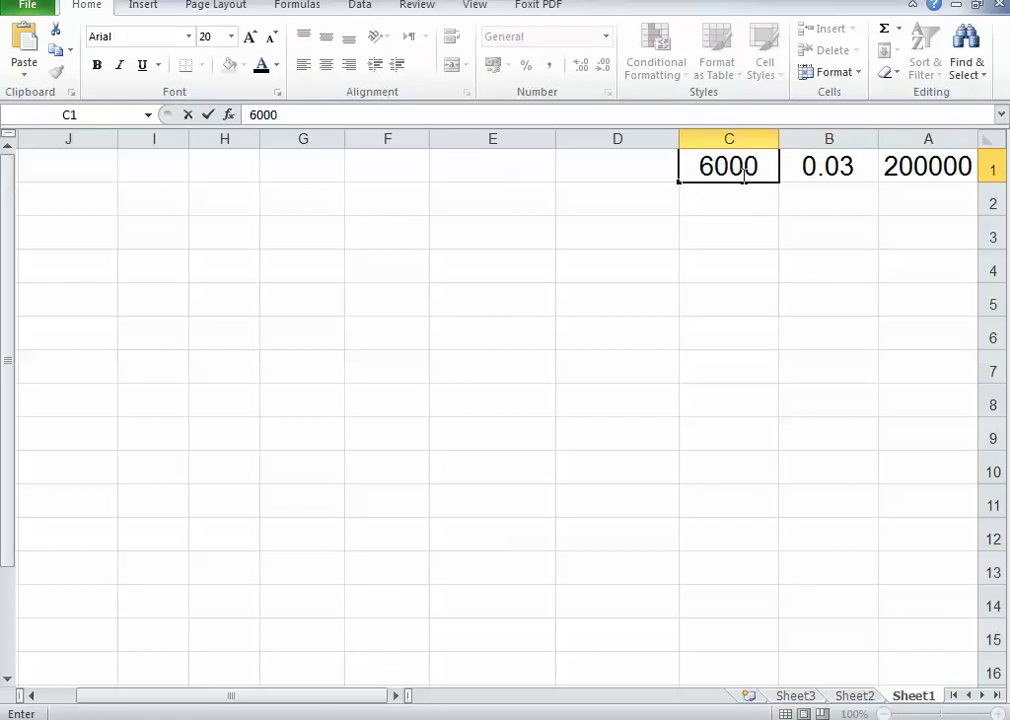
{"action": "left_click", "coordinate": [768, 220]}
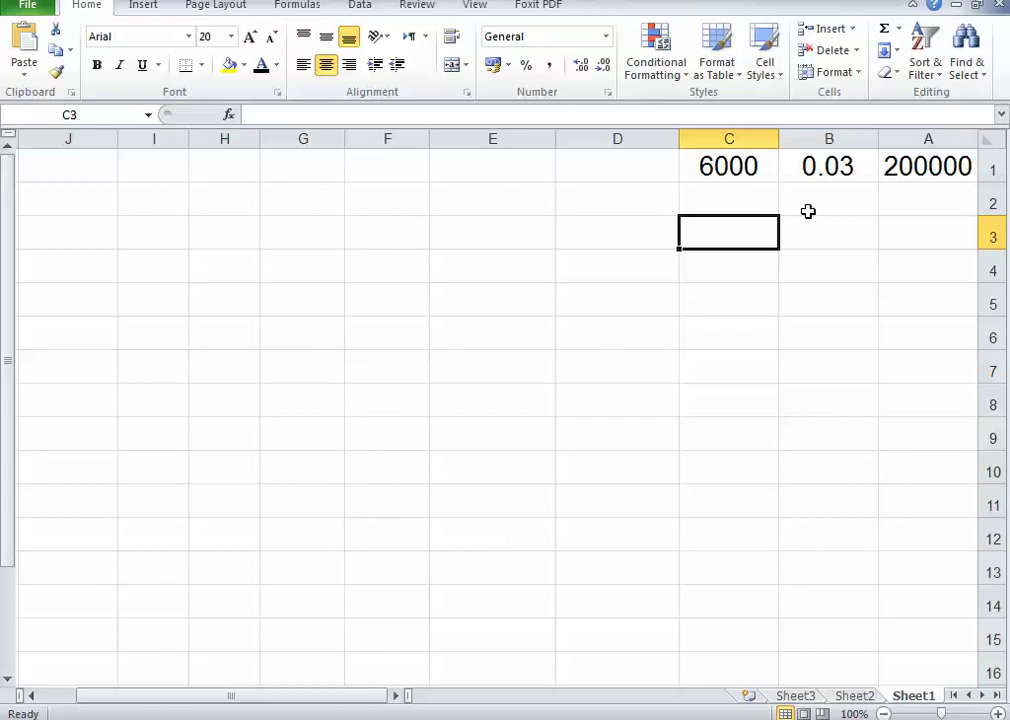
Step: Enter 0.06 in cell B2 and 12000 in cell C2
{"action": "double_click", "coordinate": [850, 202]}
{"action": "type", "text": "0.06"}
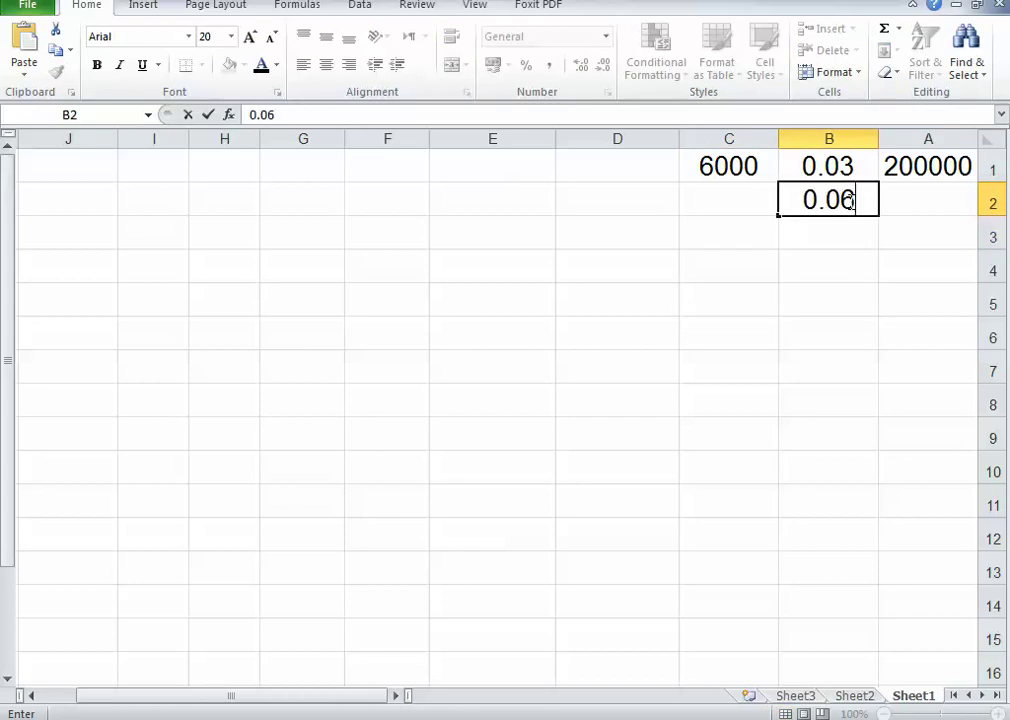
{"action": "left_click", "coordinate": [727, 204]}
{"action": "double_click", "coordinate": [727, 204]}
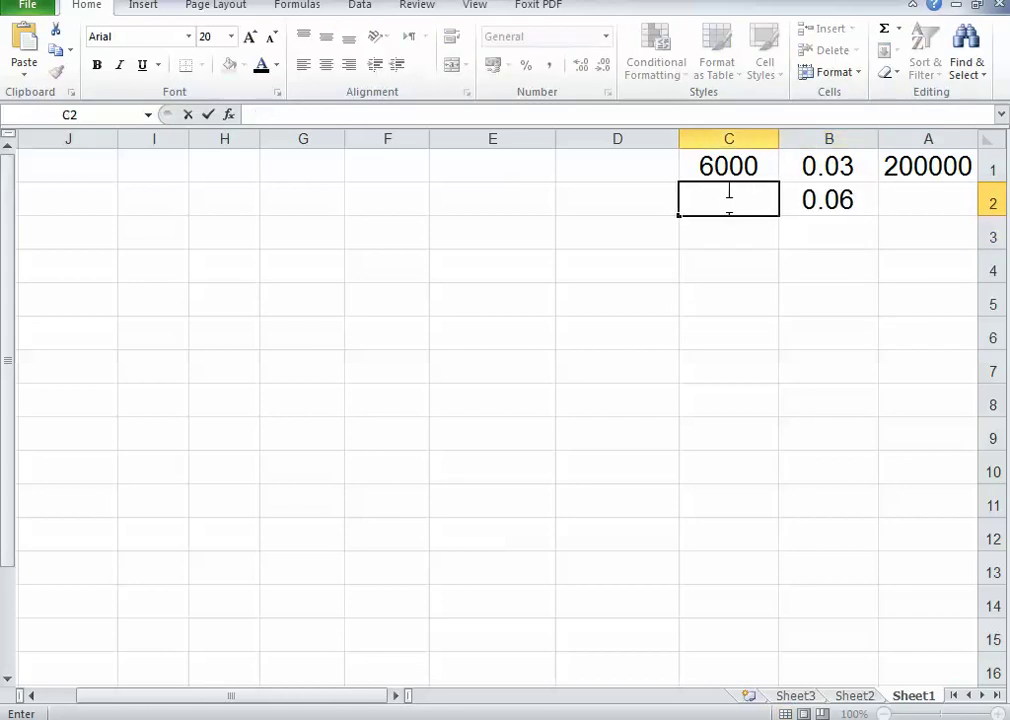
{"action": "type", "text": "1200"}
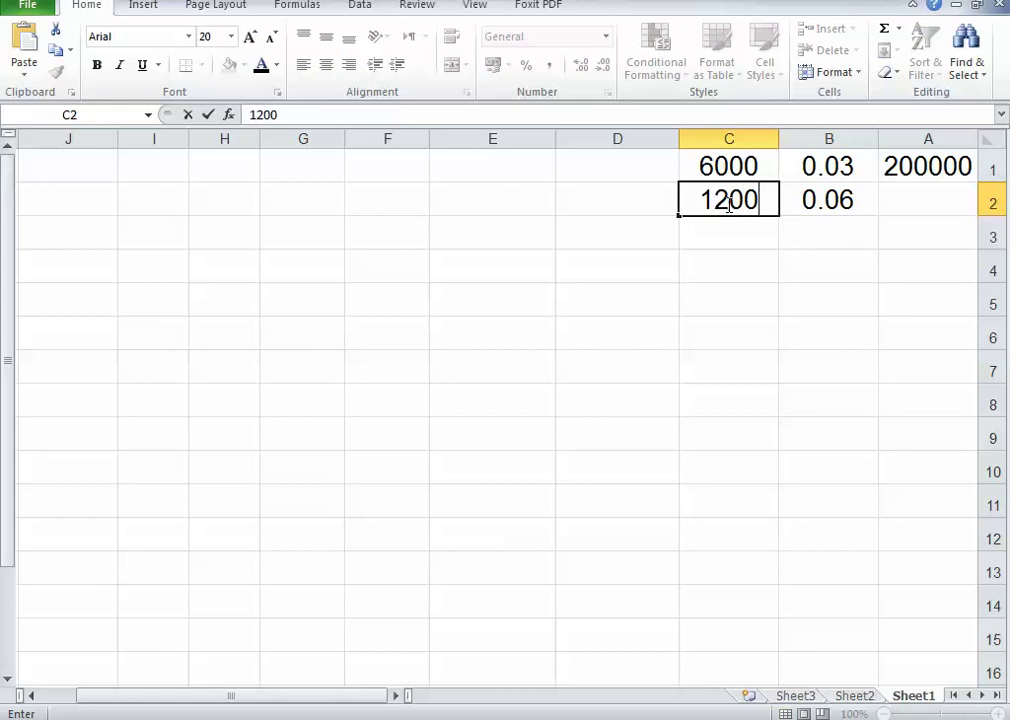
{"action": "type", "text": "0"}
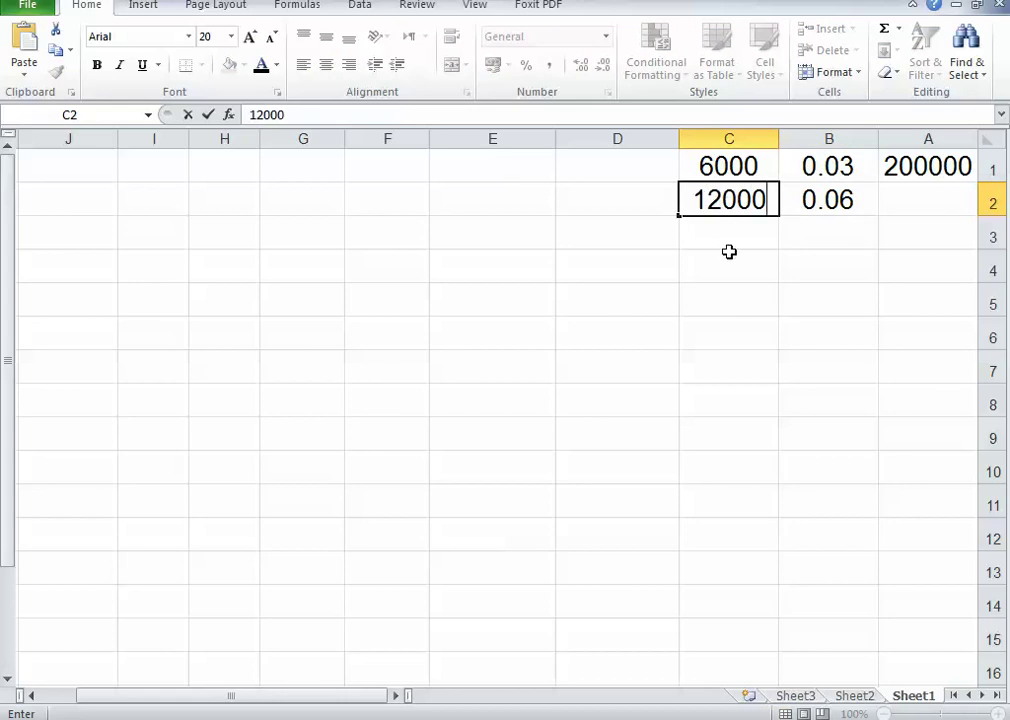
{"action": "left_click", "coordinate": [729, 252]}
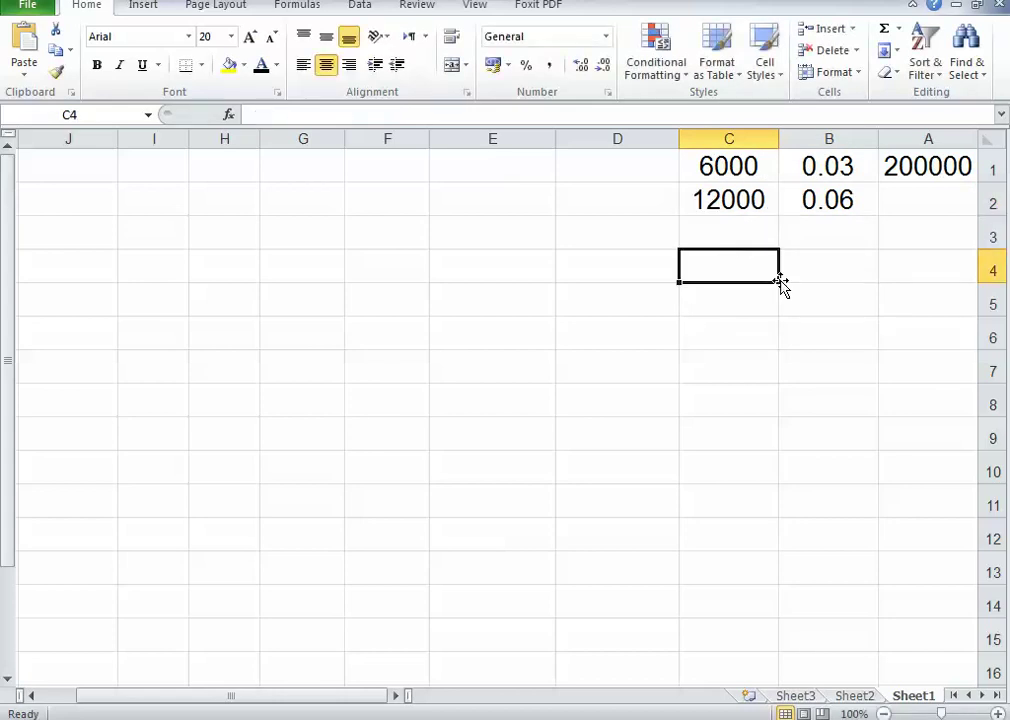
Step: Enter 212000 in cell A5 and 0.8 in cell A7
{"action": "left_click", "coordinate": [922, 302]}
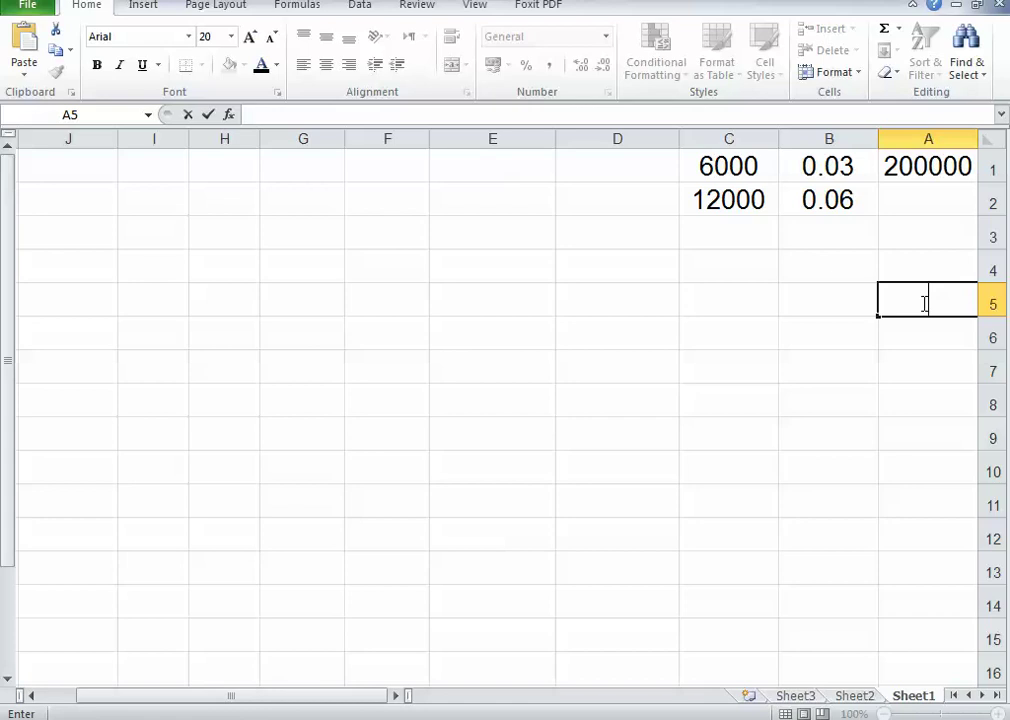
{"action": "type", "text": "212"}
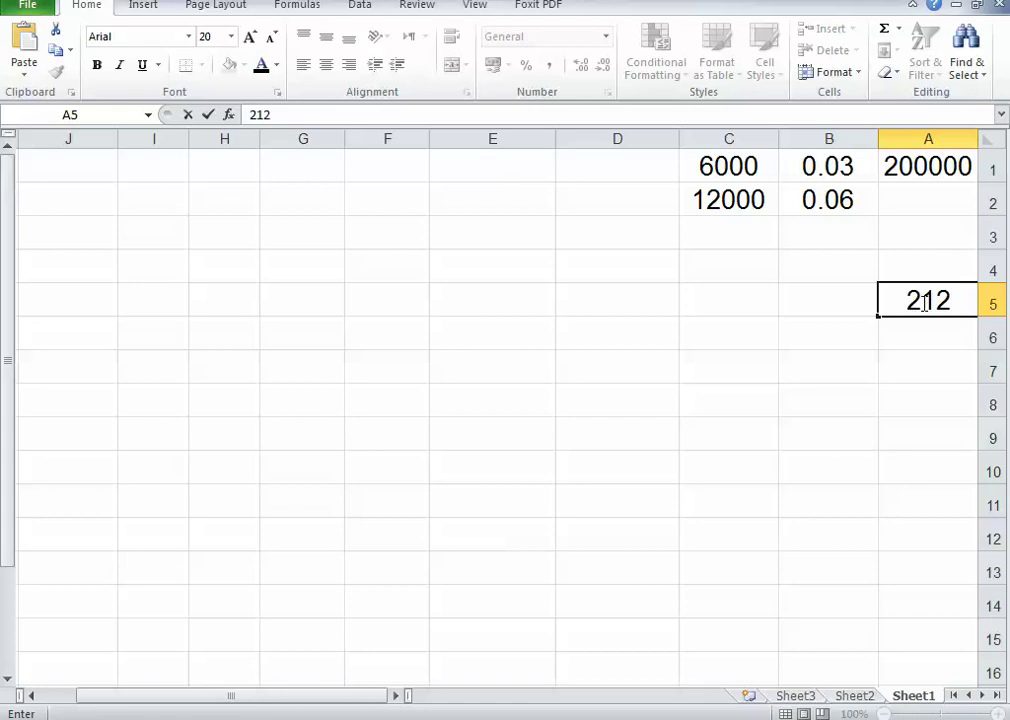
{"action": "type", "text": "000"}
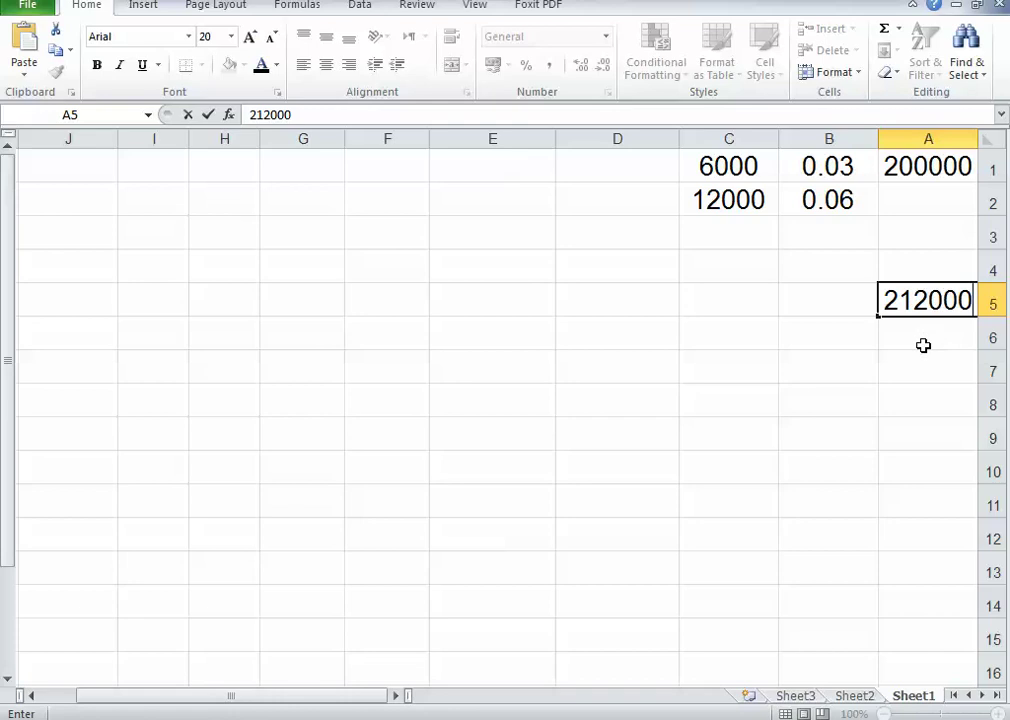
{"action": "left_click", "coordinate": [926, 350]}
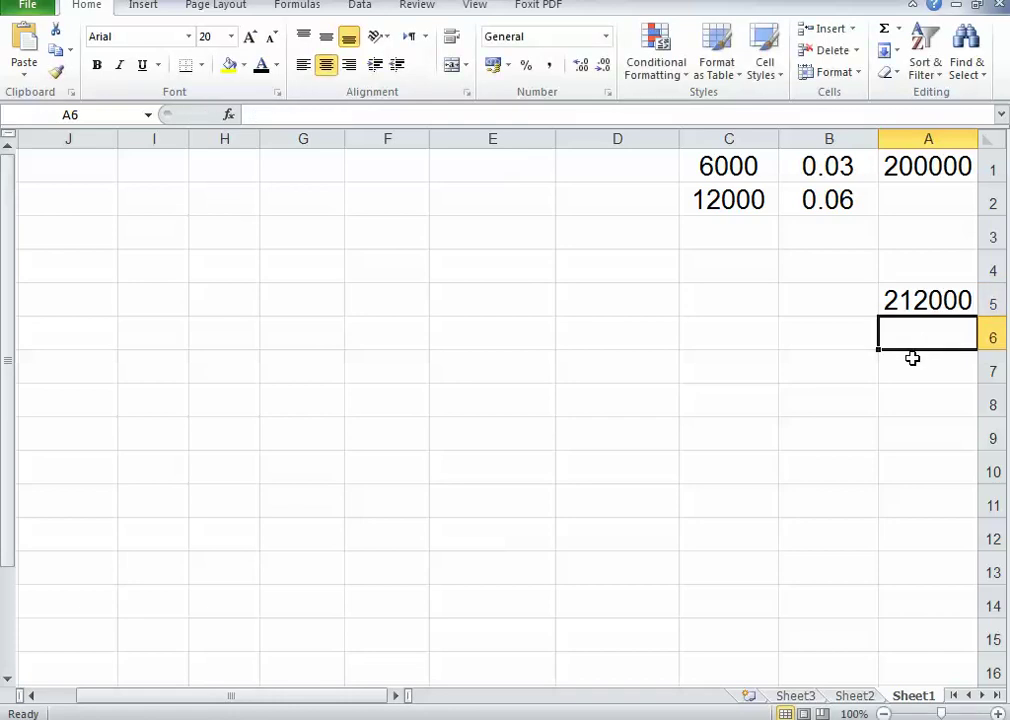
{"action": "left_click", "coordinate": [917, 300]}
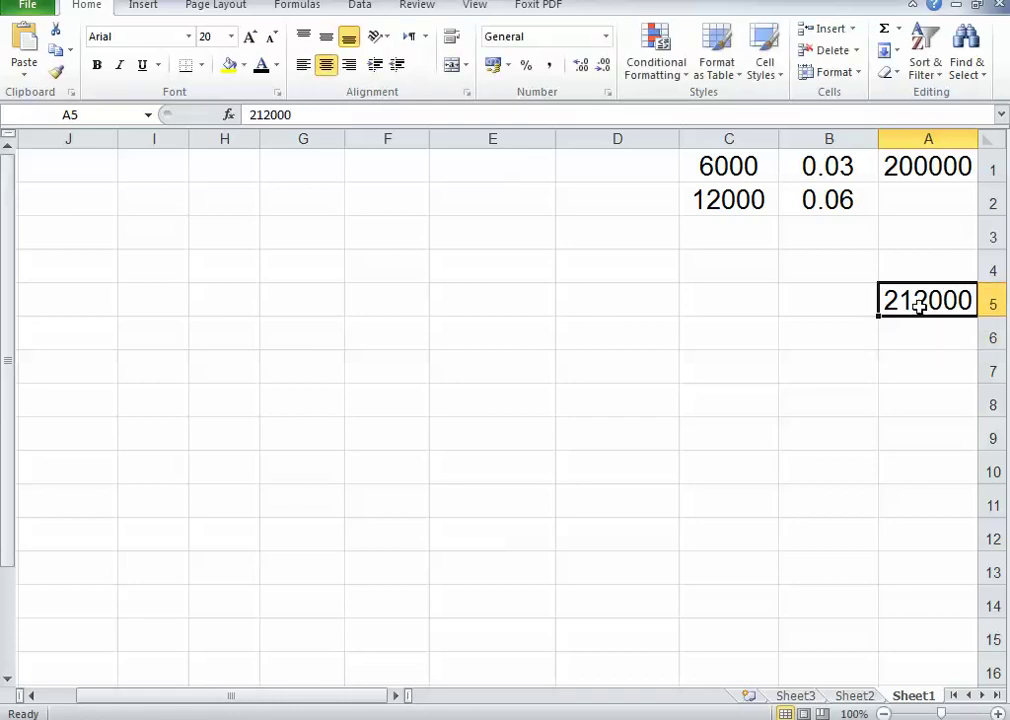
{"action": "double_click", "coordinate": [925, 367]}
{"action": "type", "text": "0.8"}
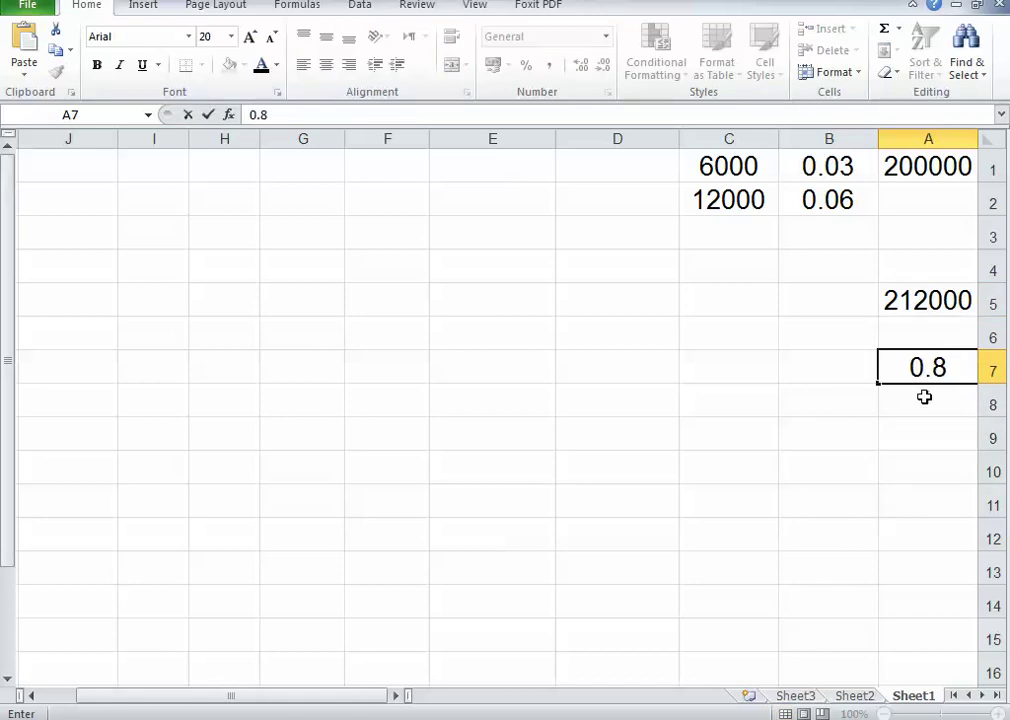
{"action": "left_click", "coordinate": [926, 433]}
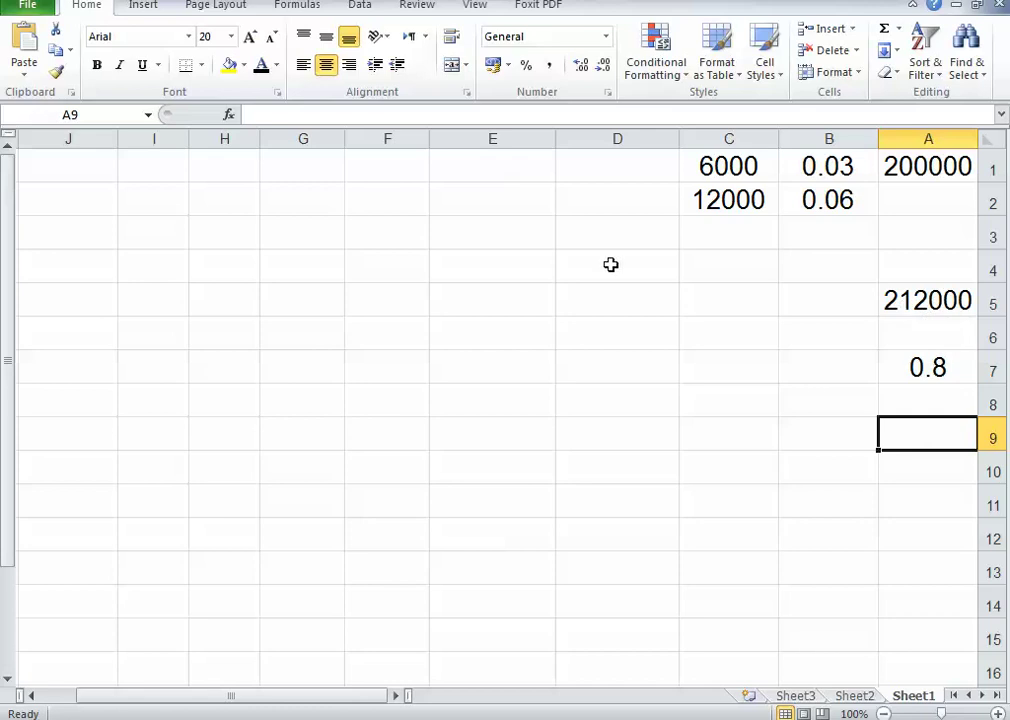
Step: Enter 20000 in cell E1 and 0.1 in cell F1
{"action": "double_click", "coordinate": [494, 174]}
{"action": "type", "text": "20"}
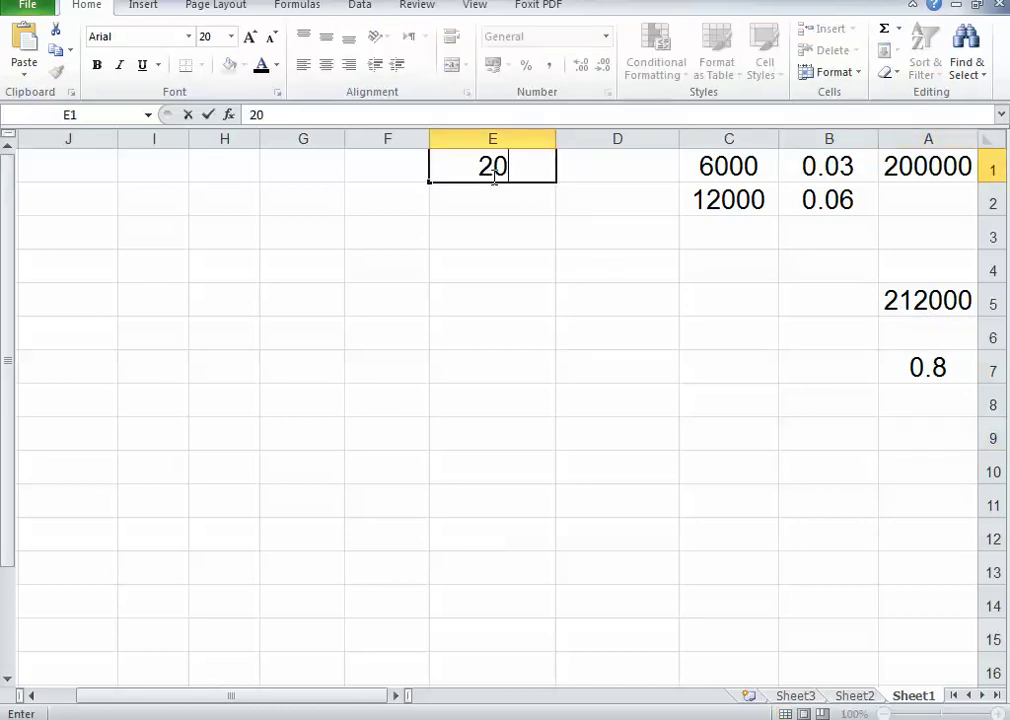
{"action": "type", "text": "000"}
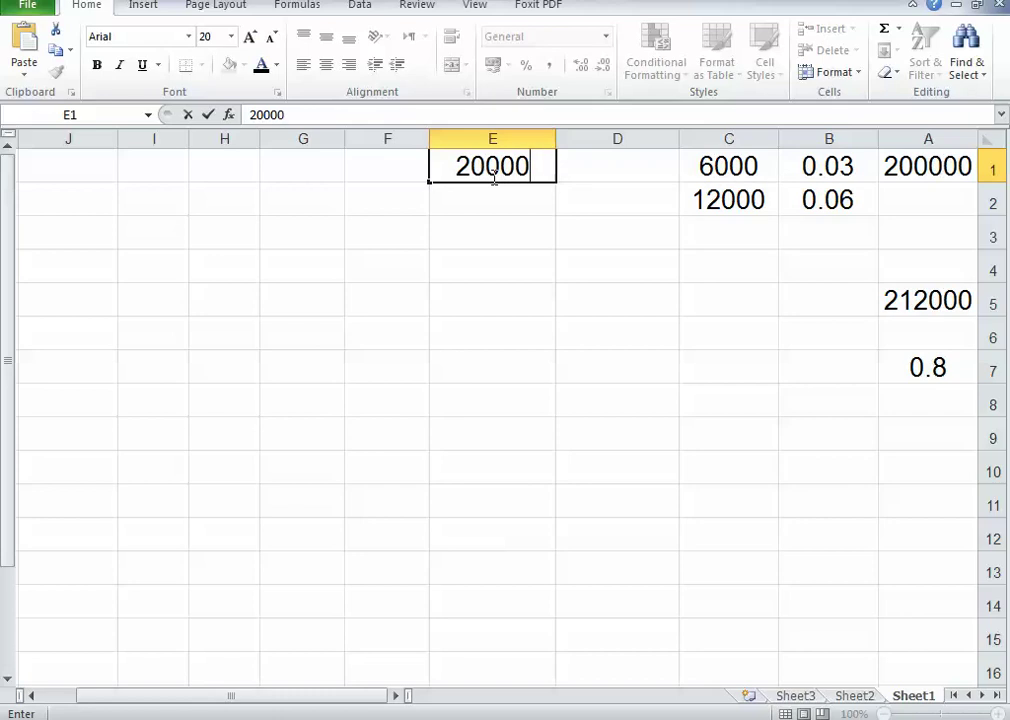
{"action": "left_click", "coordinate": [378, 170]}
{"action": "type", "text": "0"}
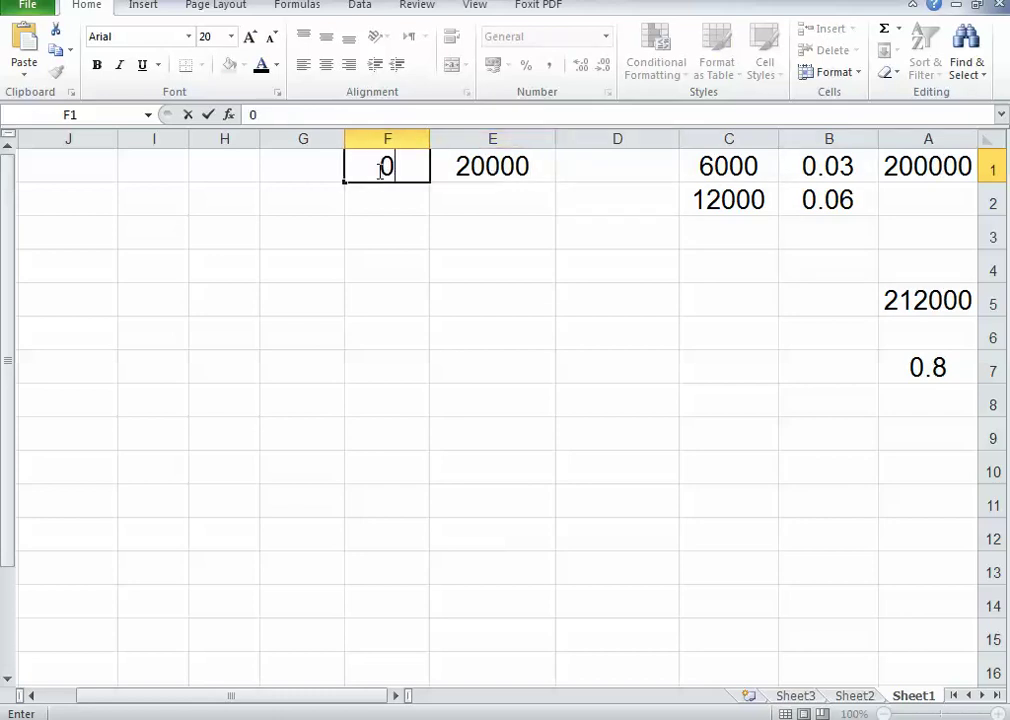
{"action": "type", "text": ".1"}
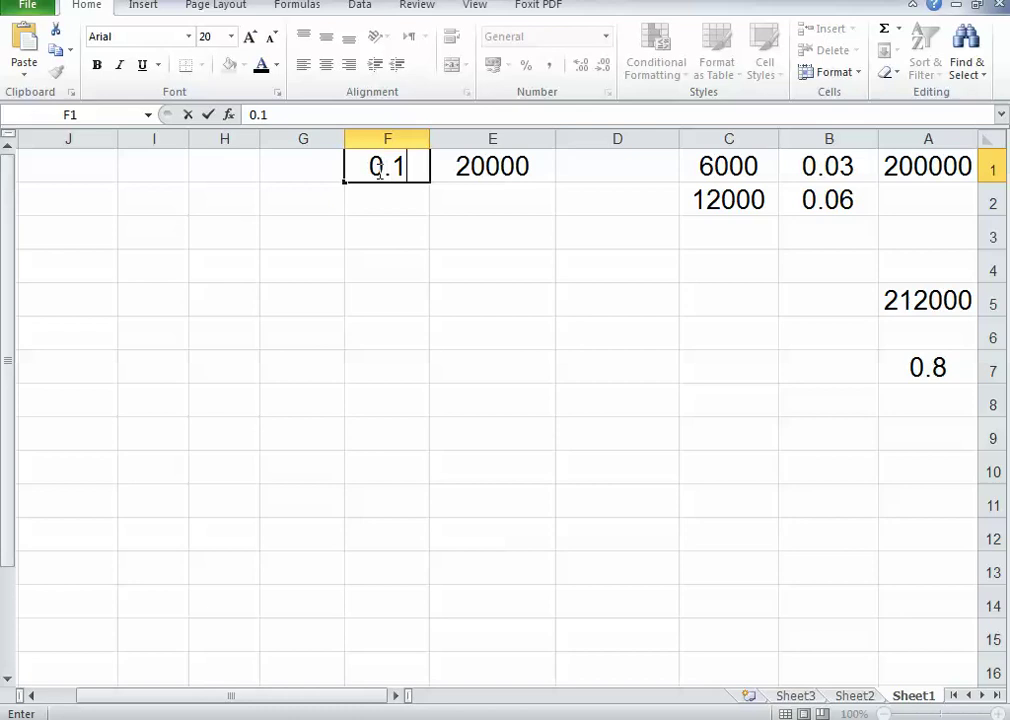
{"action": "left_click", "coordinate": [442, 234]}
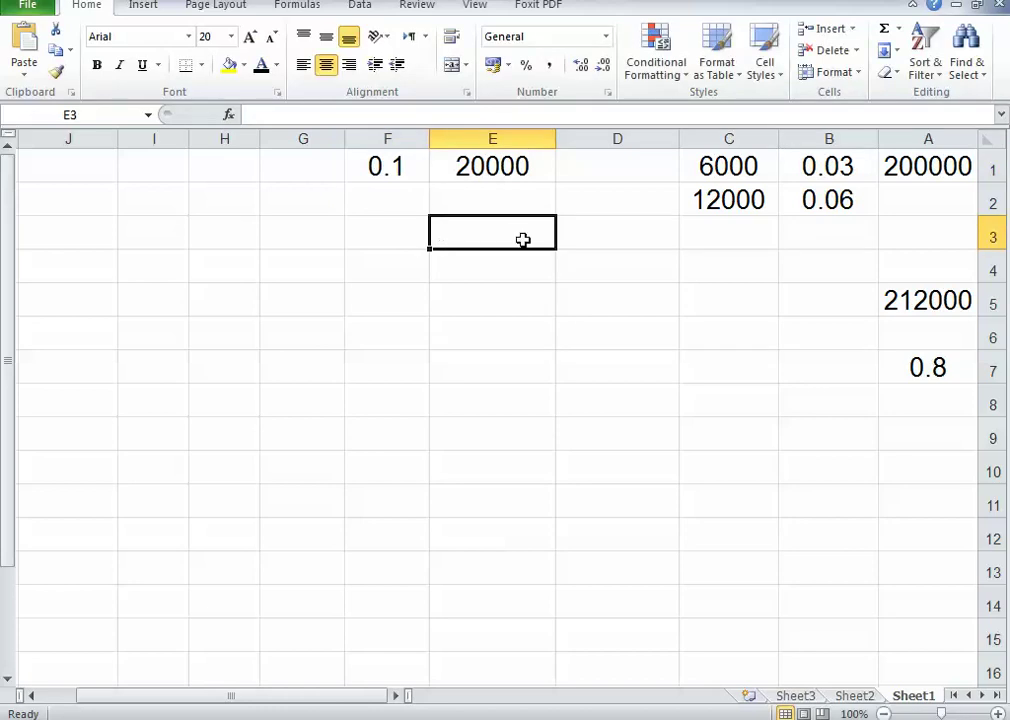
Step: Enter 0.6 in cell F2 and 12000 in cell E2
{"action": "left_click", "coordinate": [726, 203]}
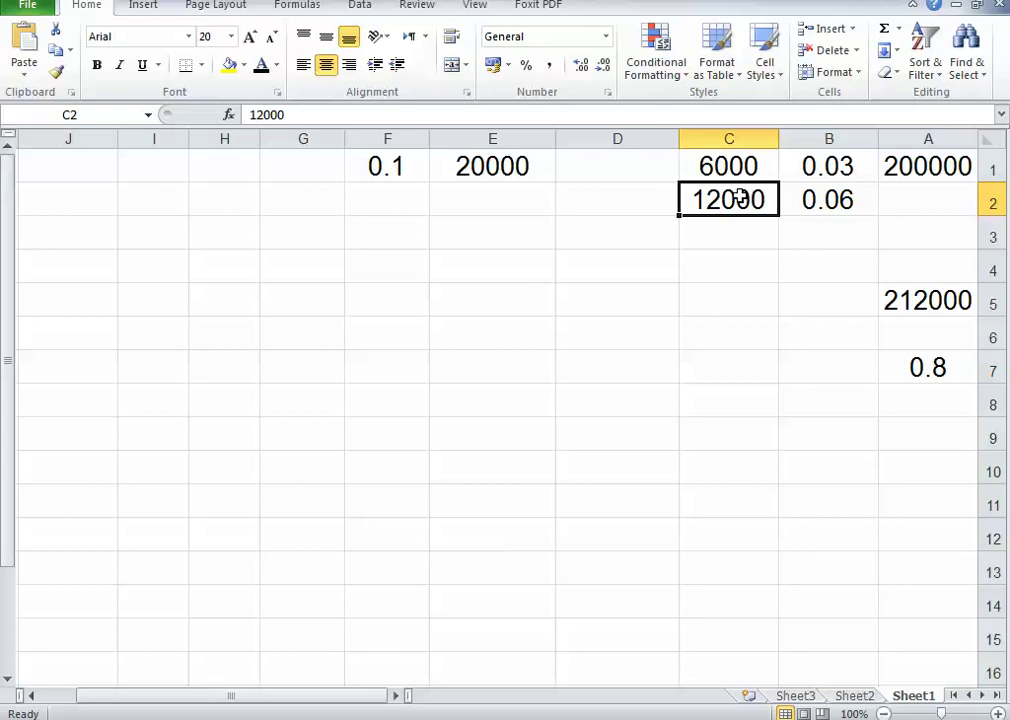
{"action": "double_click", "coordinate": [406, 203]}
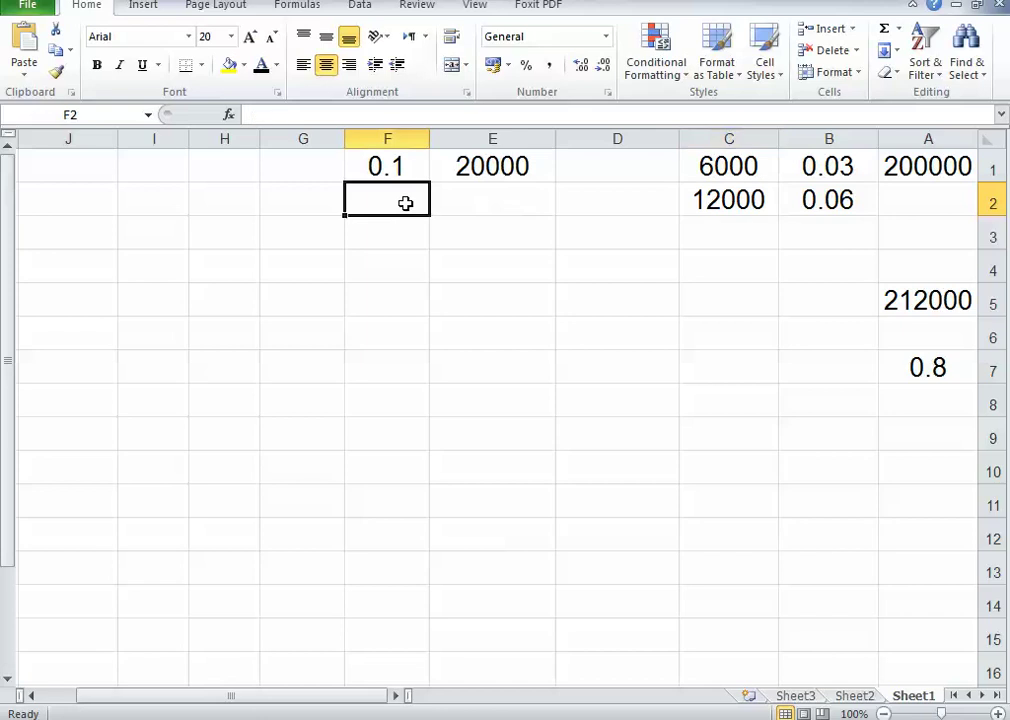
{"action": "type", "text": "0.6"}
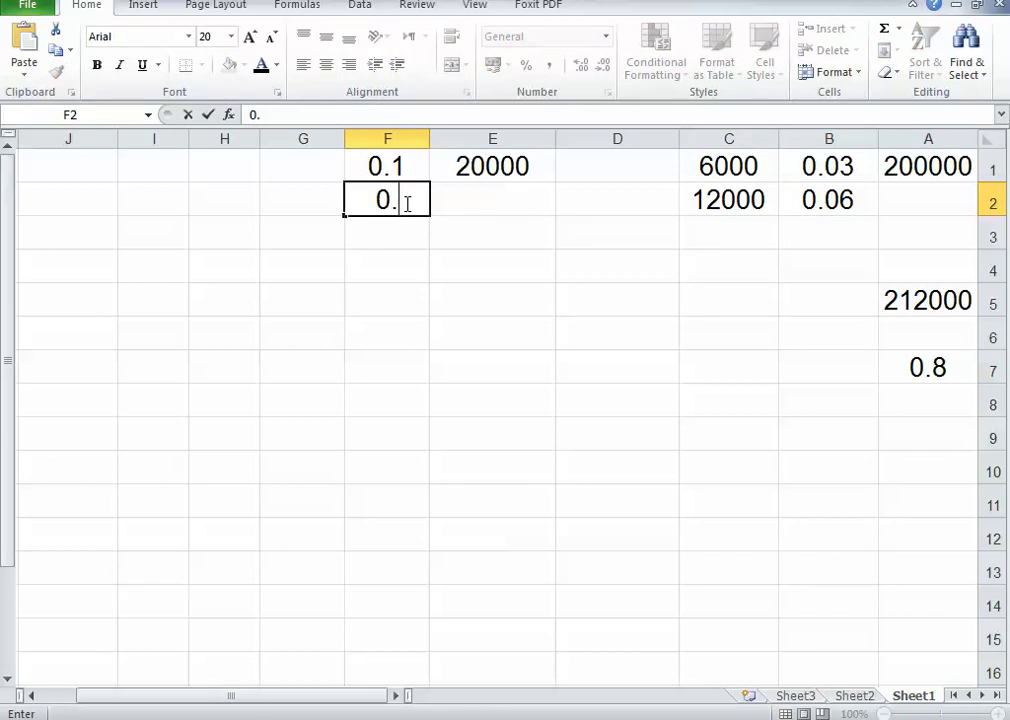
{"action": "double_click", "coordinate": [480, 207]}
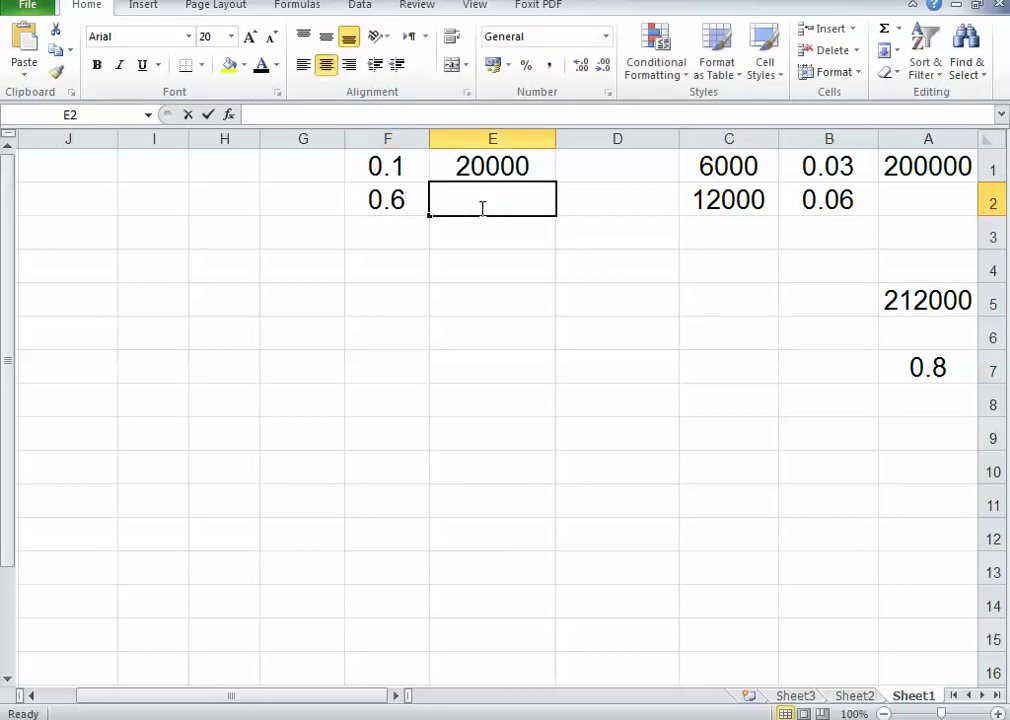
{"action": "type", "text": "120"}
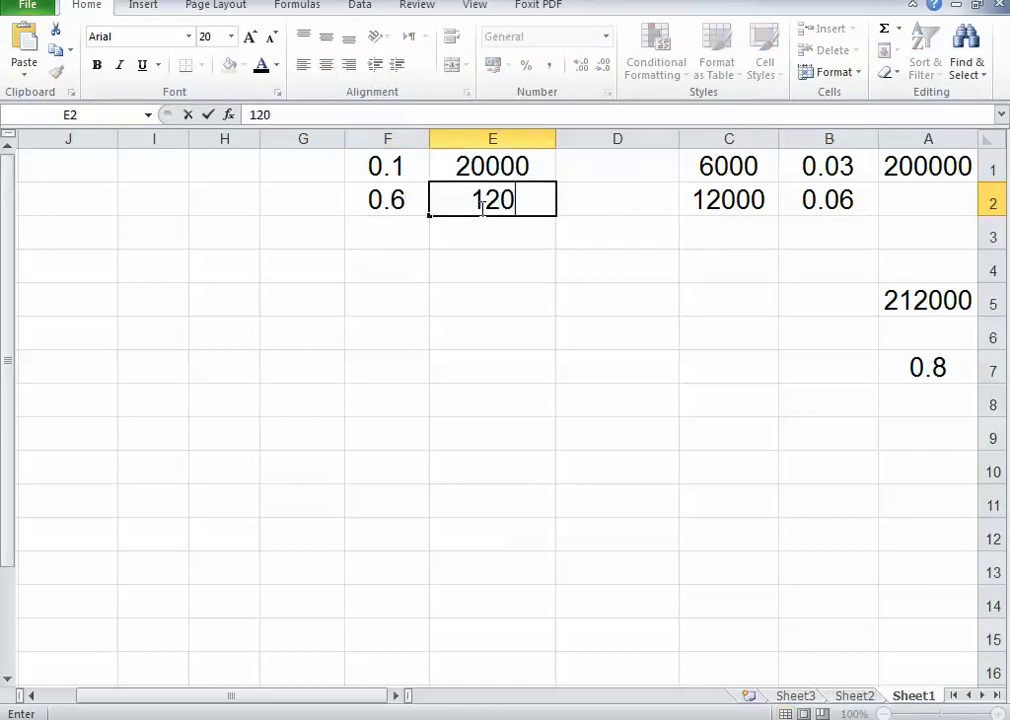
{"action": "type", "text": "00"}
Step: Add the two amounts in column E with the formula =E1+E2 in cell E3
{"action": "left_click", "coordinate": [492, 229]}
{"action": "type", "text": "="}
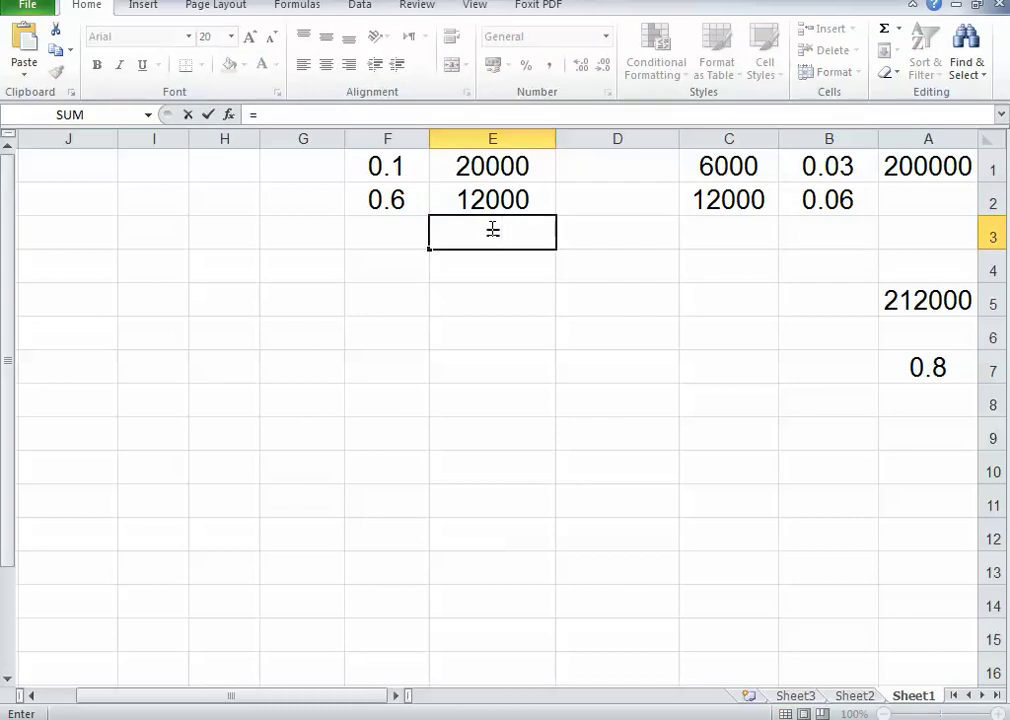
{"action": "left_click", "coordinate": [492, 169]}
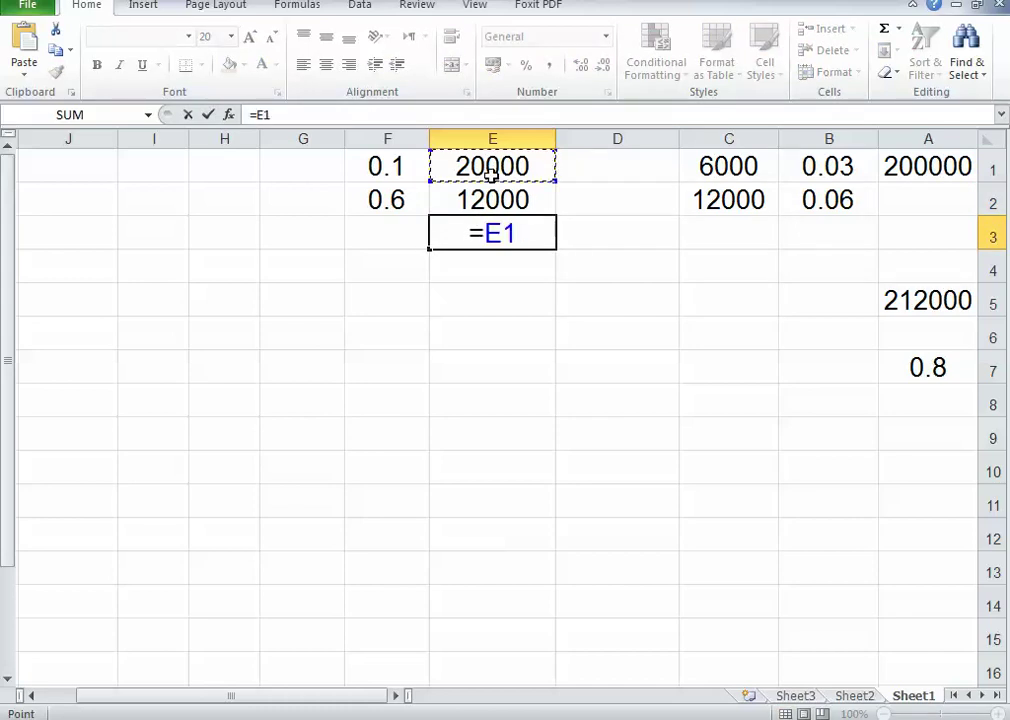
{"action": "type", "text": "+"}
{"action": "left_click", "coordinate": [509, 200]}
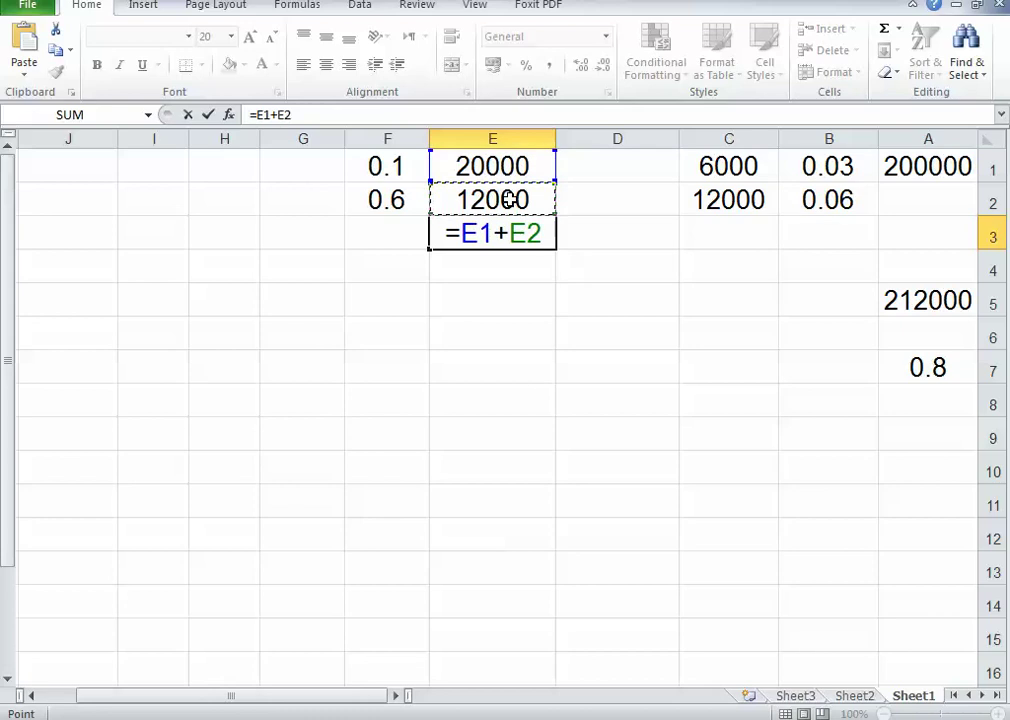
{"action": "key", "text": "Return"}
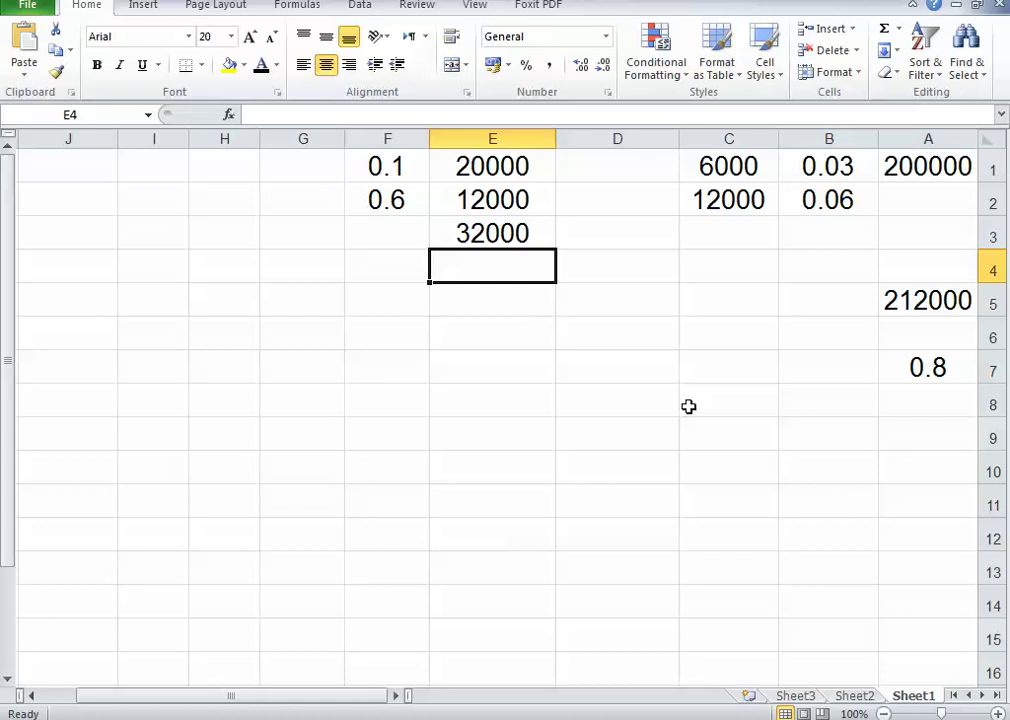
Step: Enter 3000 in cell C7
{"action": "double_click", "coordinate": [722, 365]}
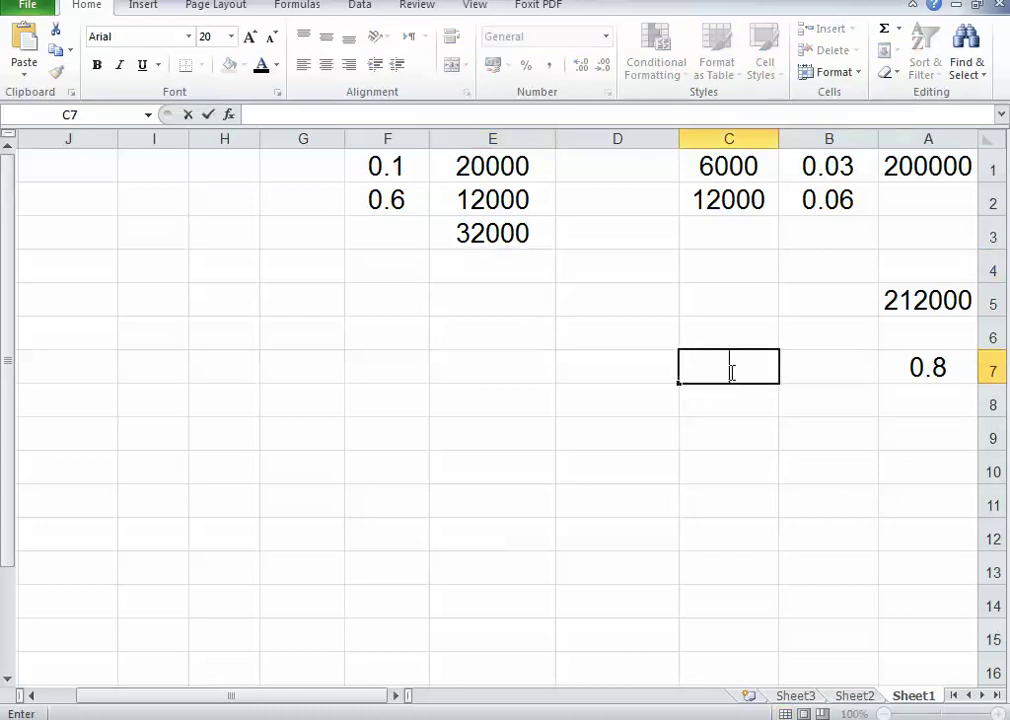
{"action": "type", "text": "3000"}
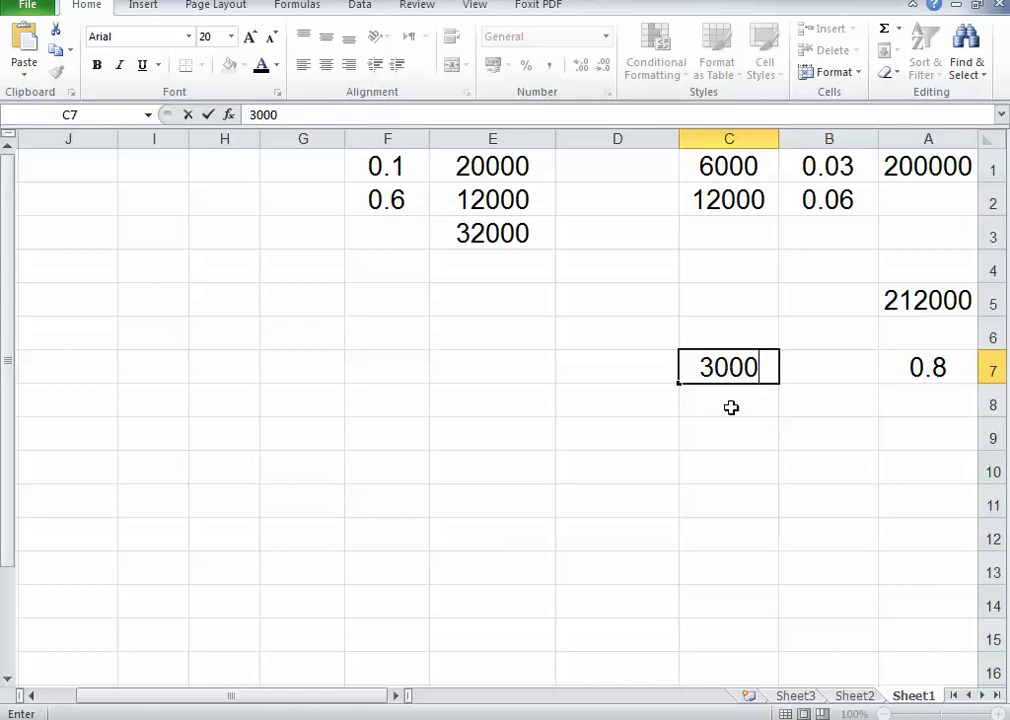
{"action": "left_click", "coordinate": [731, 409]}
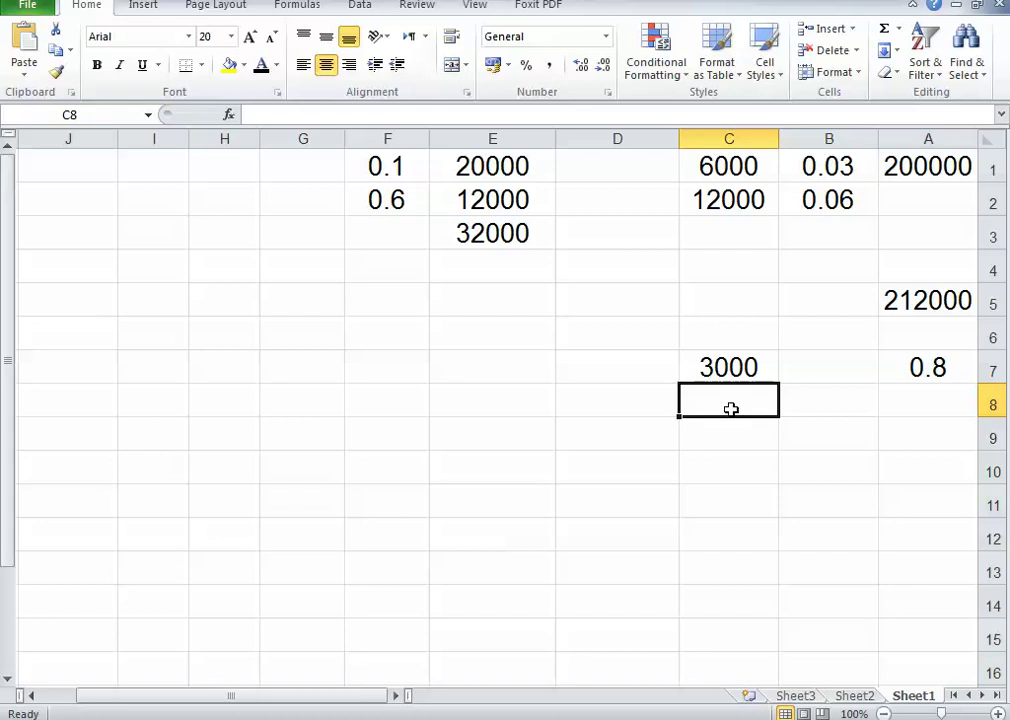
Step: Enter 1 in cell D7 and 3000 in cell E7
{"action": "left_click", "coordinate": [498, 236]}
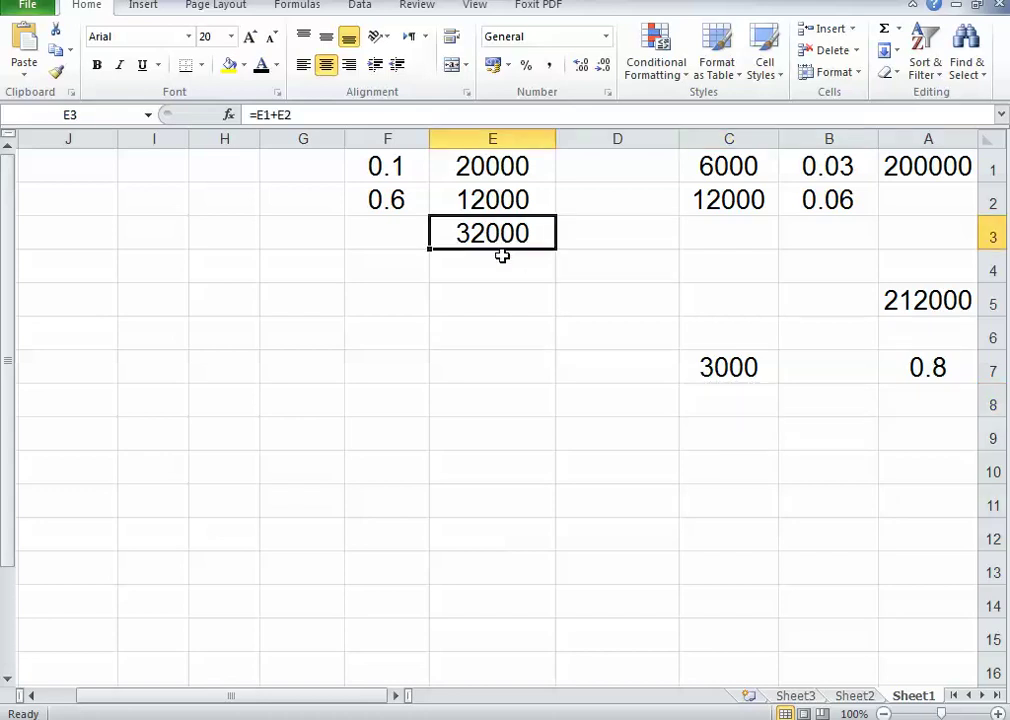
{"action": "left_click", "coordinate": [606, 372]}
{"action": "type", "text": "1"}
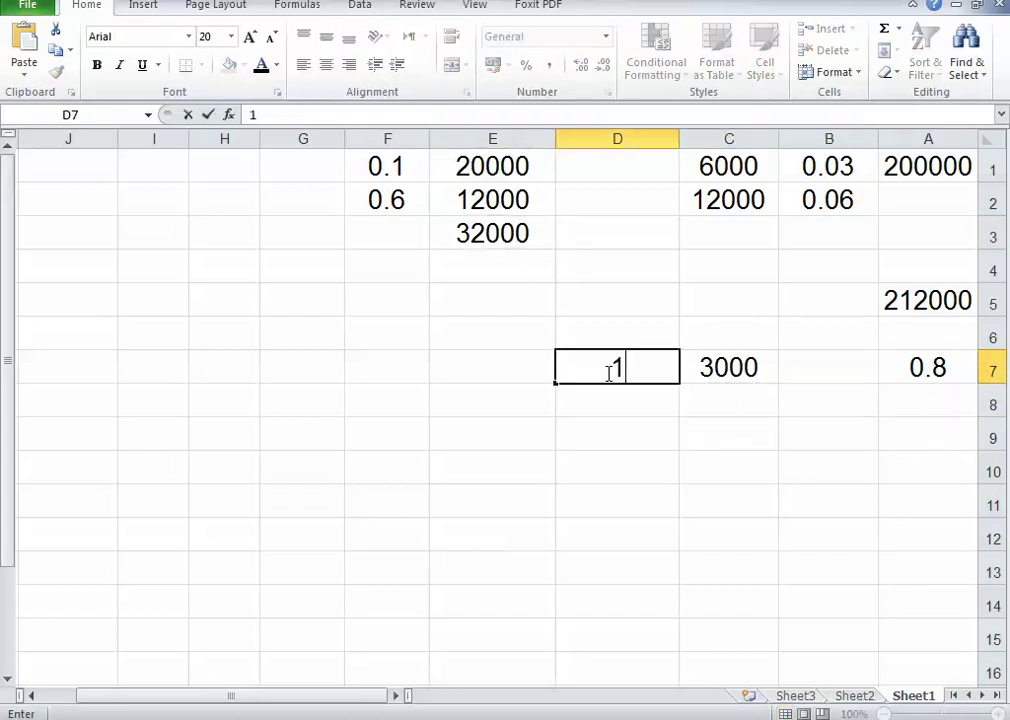
{"action": "left_click", "coordinate": [496, 370]}
{"action": "type", "text": "3000"}
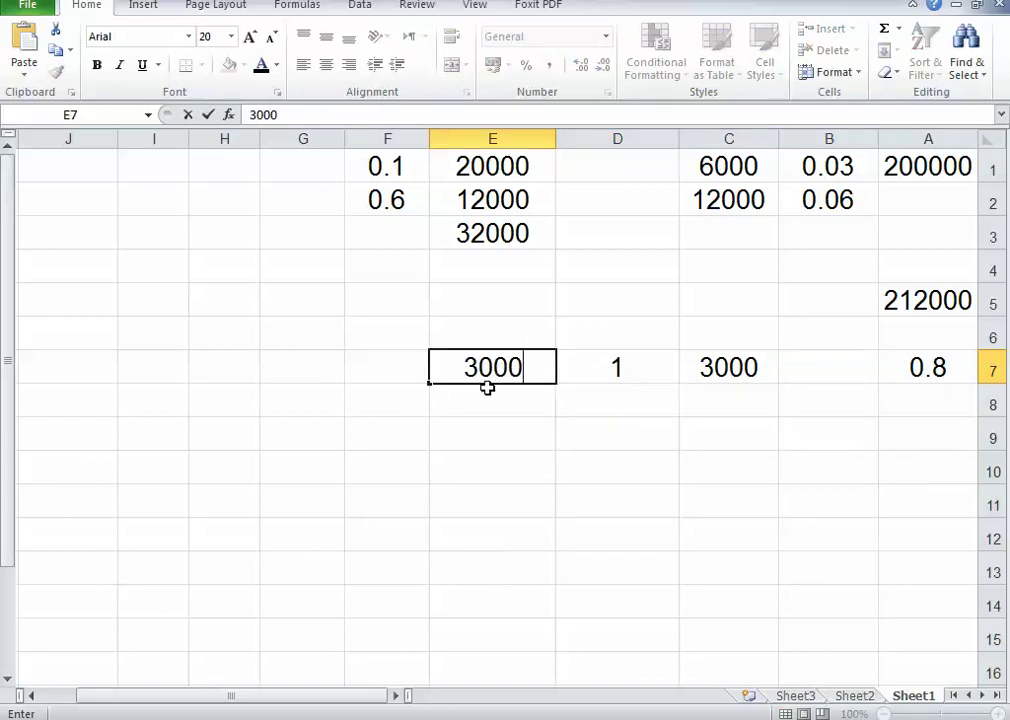
{"action": "key", "text": "Return"}
Step: Compare the column E sum and the row 7 entries with the amounts in cells C1 and C2
{"action": "left_click", "coordinate": [487, 234]}
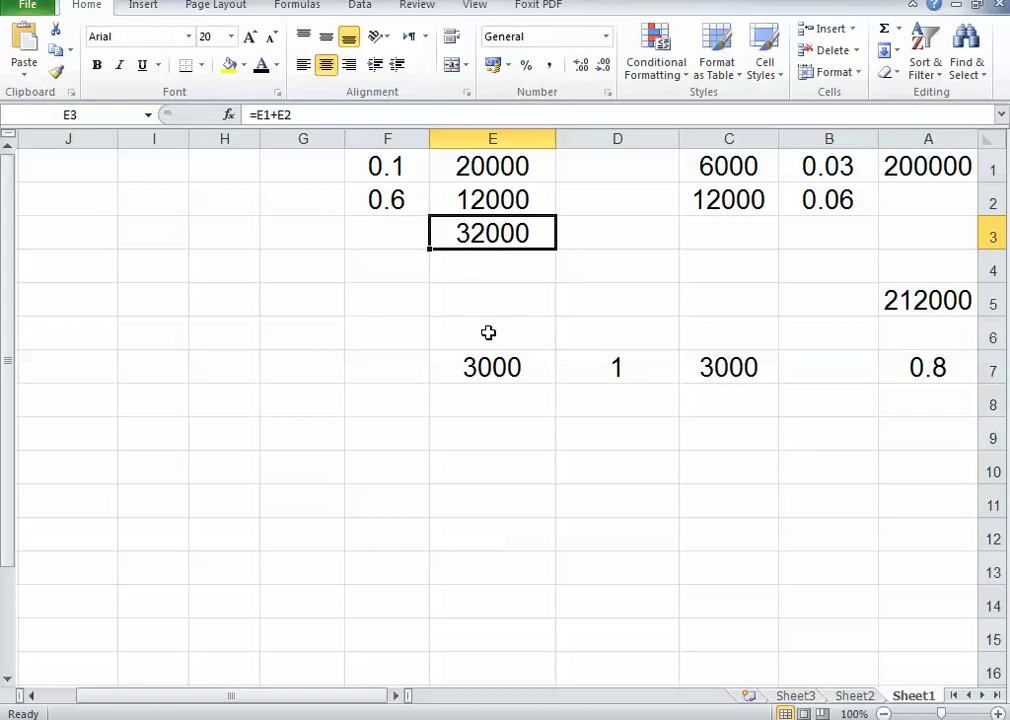
{"action": "left_click", "coordinate": [488, 378]}
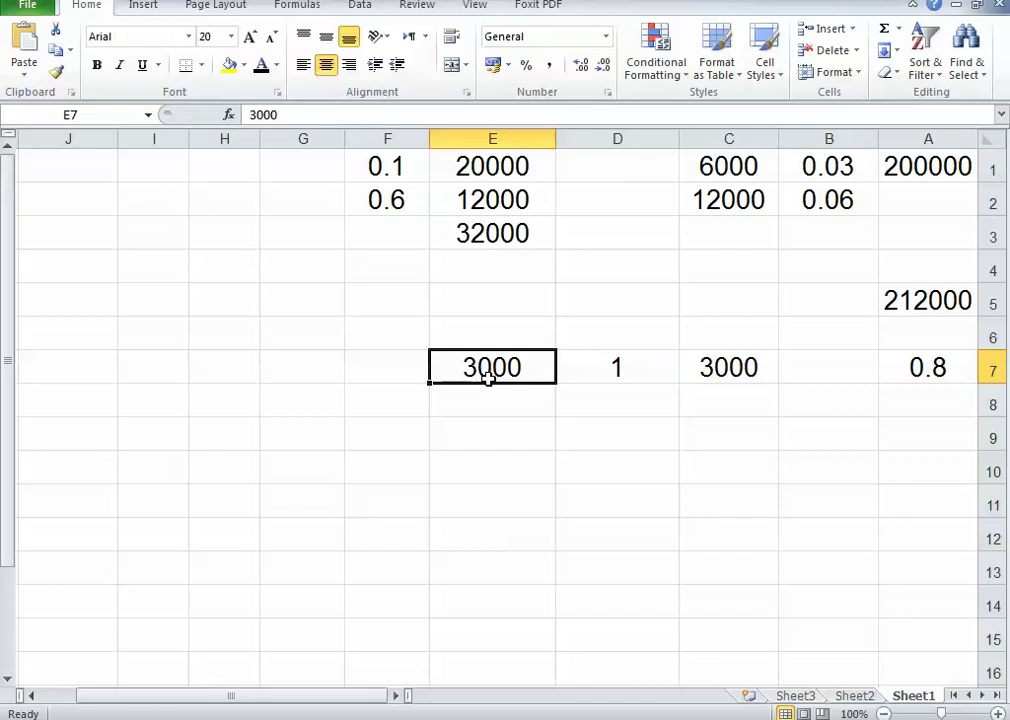
{"action": "left_click", "coordinate": [612, 367]}
{"action": "left_click", "coordinate": [727, 170]}
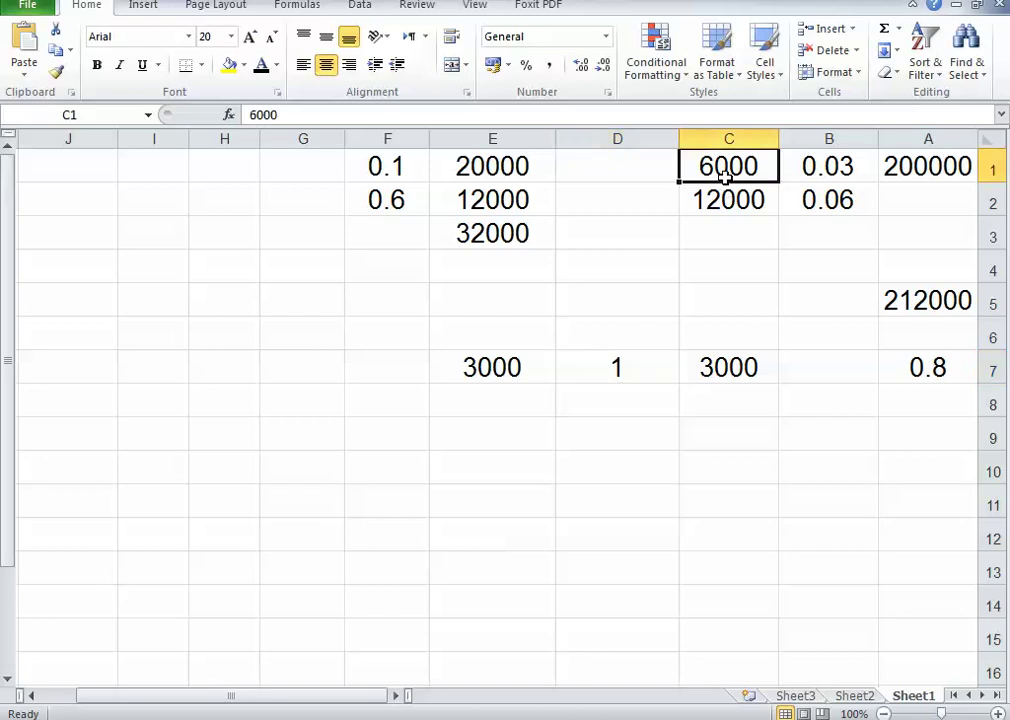
{"action": "left_click", "coordinate": [726, 206]}
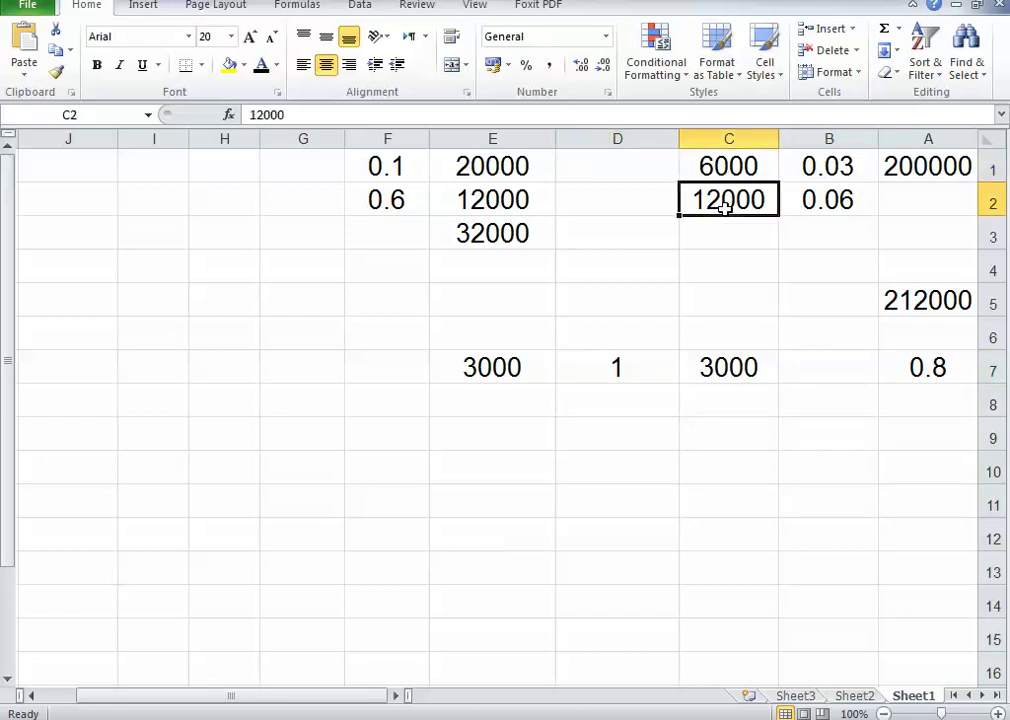
{"action": "left_click", "coordinate": [621, 371]}
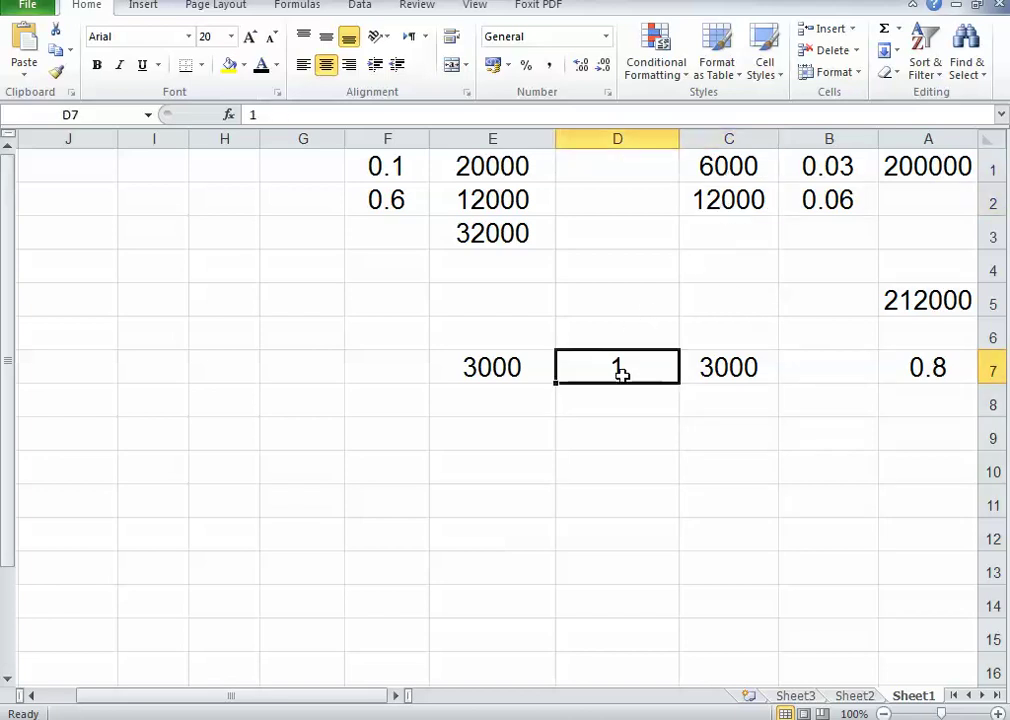
{"action": "left_click", "coordinate": [724, 172]}
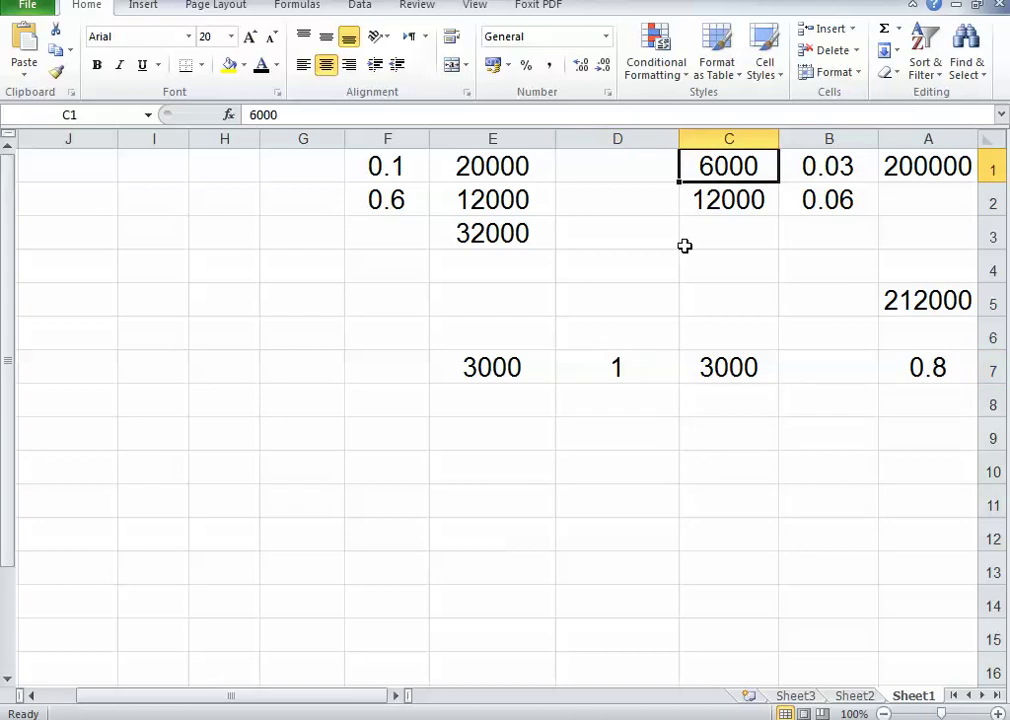
Step: Change cell D7 to 3 and enter 9000 in cell F7
{"action": "left_click", "coordinate": [616, 367]}
{"action": "double_click", "coordinate": [617, 368]}
{"action": "double_click", "coordinate": [617, 368]}
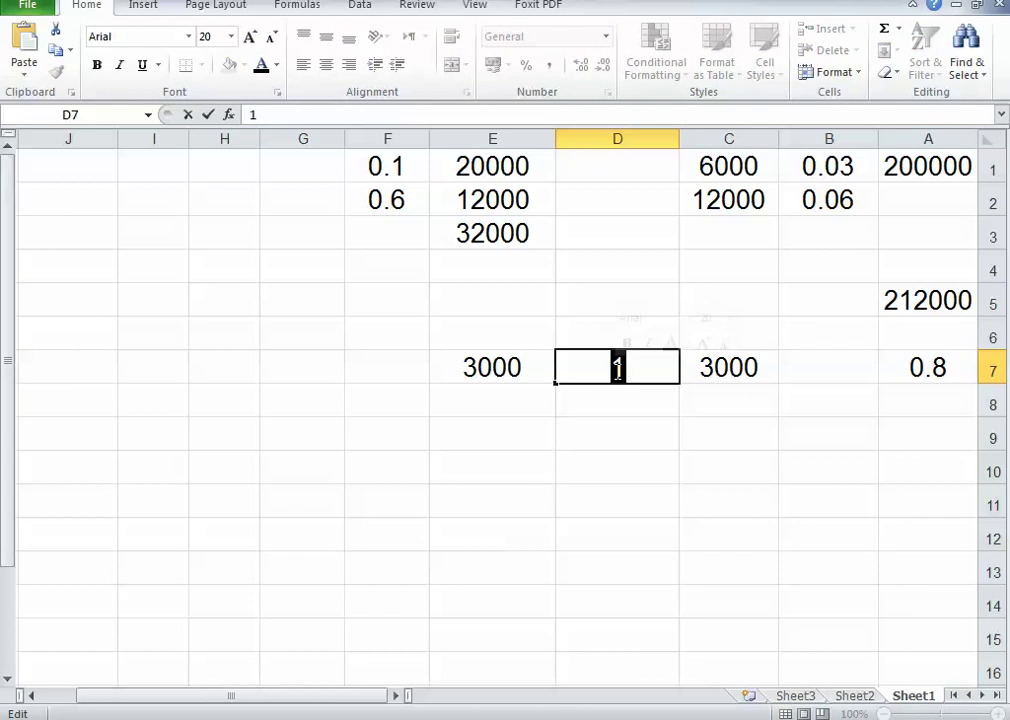
{"action": "type", "text": "3"}
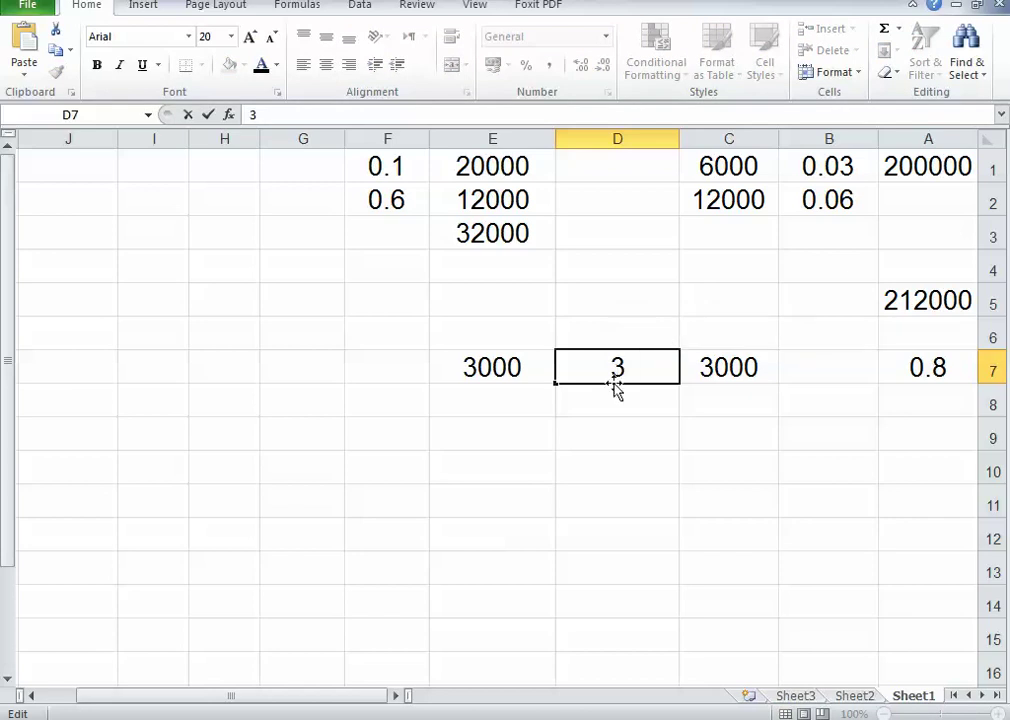
{"action": "double_click", "coordinate": [381, 372]}
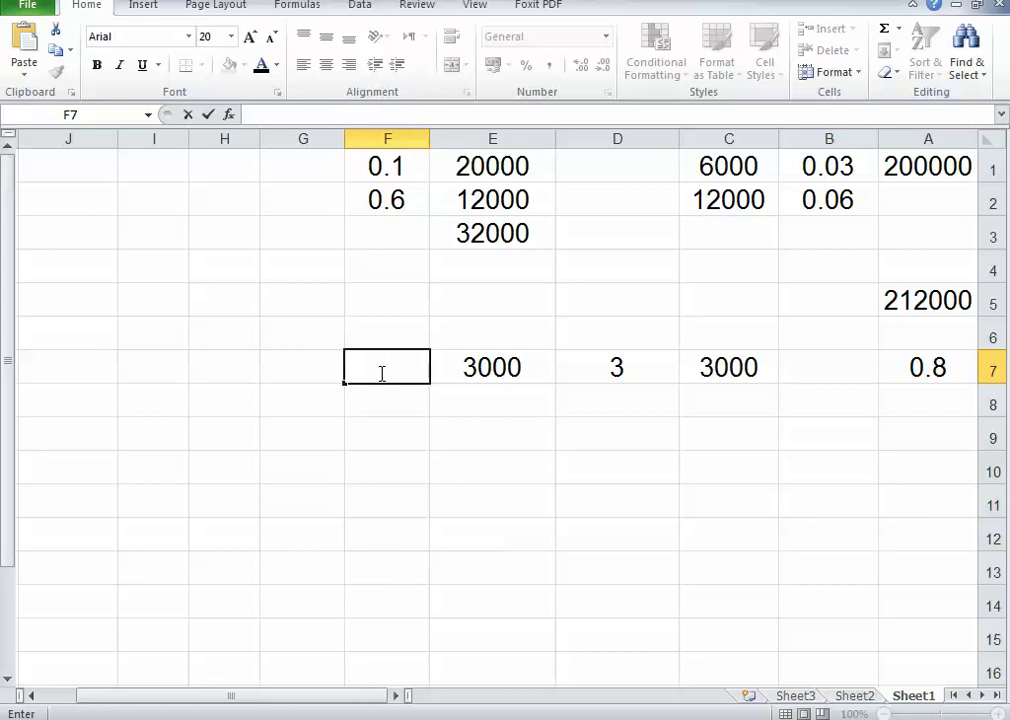
{"action": "type", "text": "9000"}
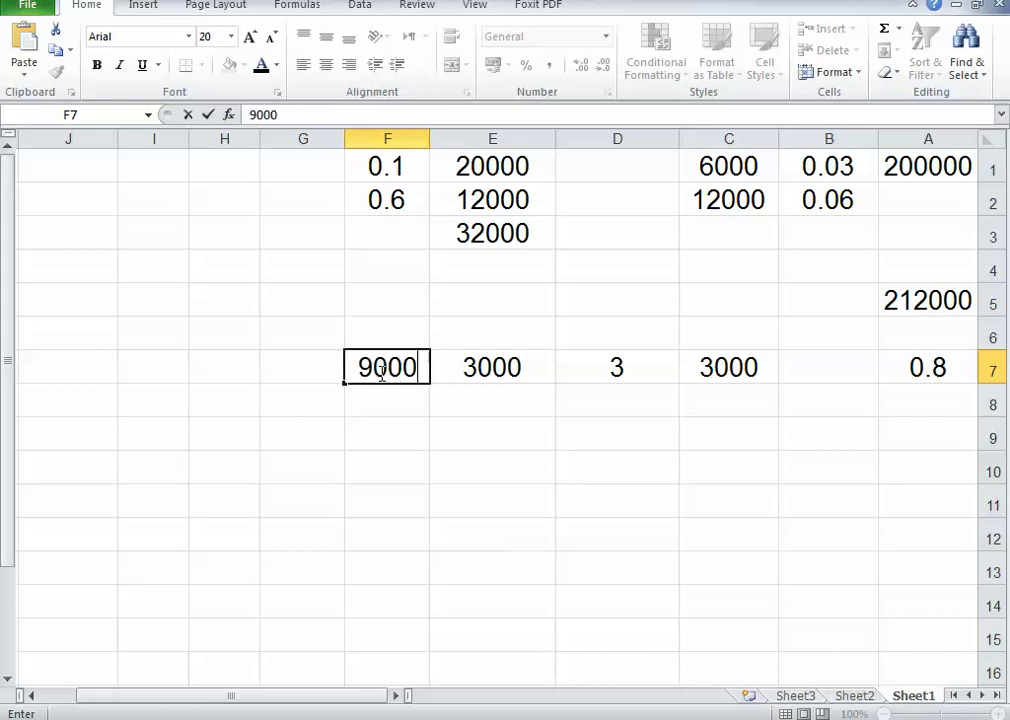
{"action": "left_click", "coordinate": [398, 455]}
{"action": "left_click", "coordinate": [385, 372]}
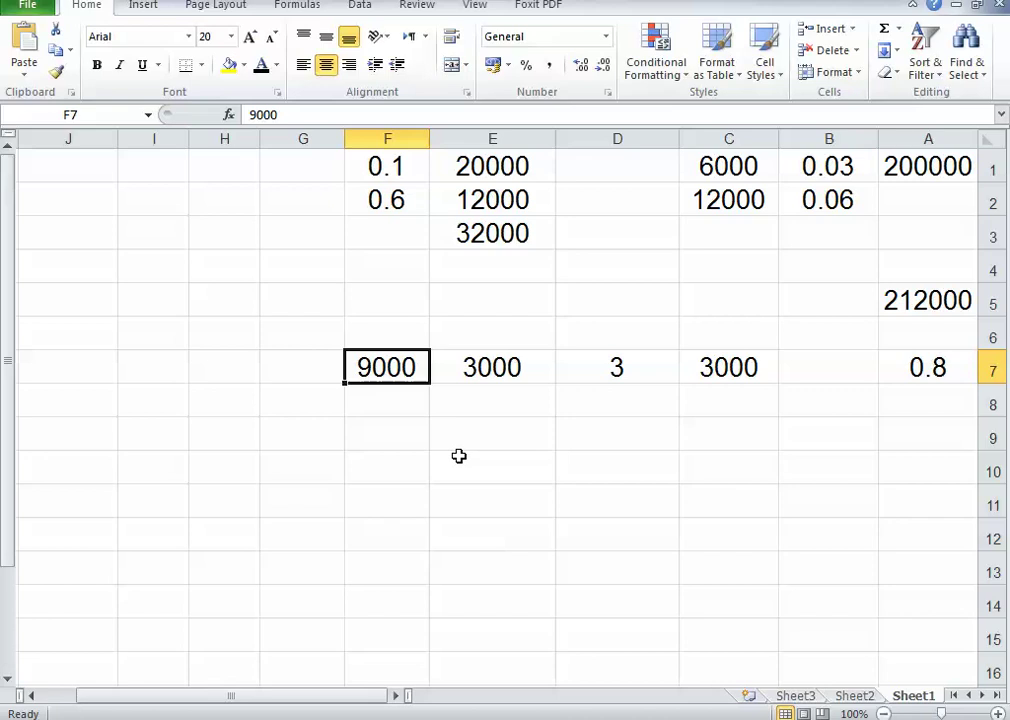
Step: Try 2 and 3 as the value of cell D7, and finally set it to 5
{"action": "double_click", "coordinate": [616, 367]}
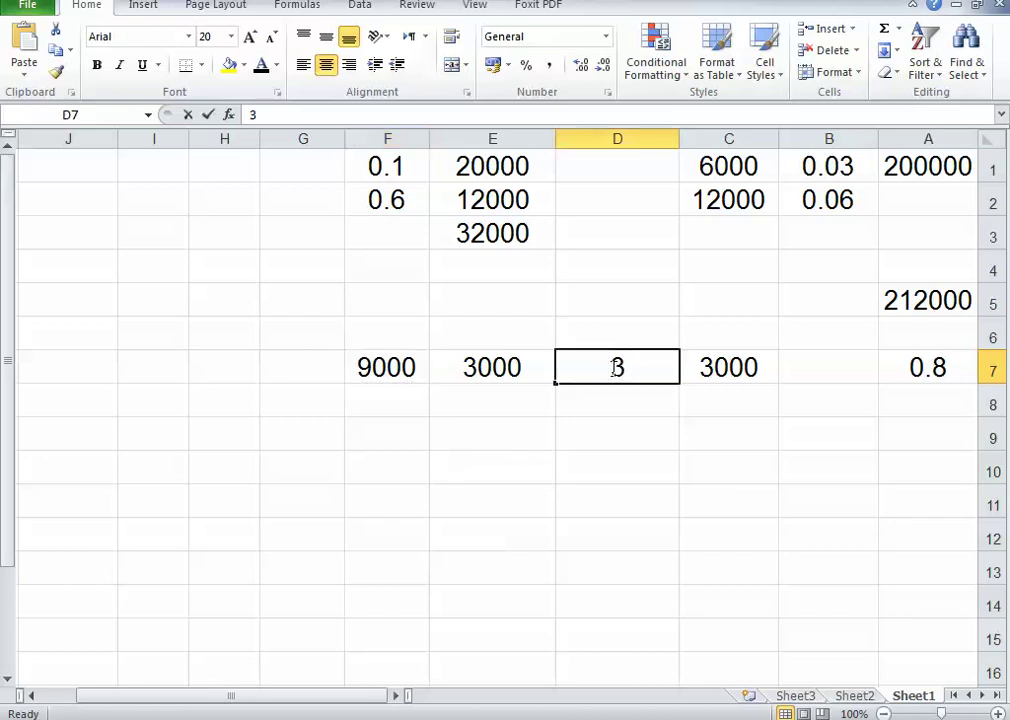
{"action": "double_click", "coordinate": [616, 367]}
{"action": "type", "text": "2"}
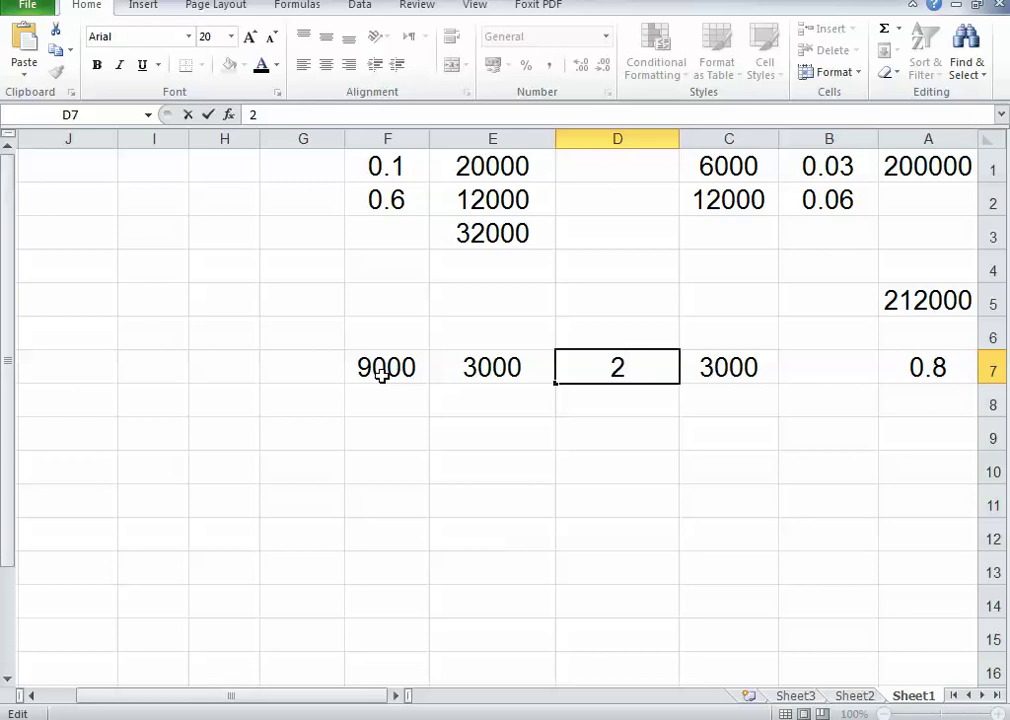
{"action": "double_click", "coordinate": [600, 375]}
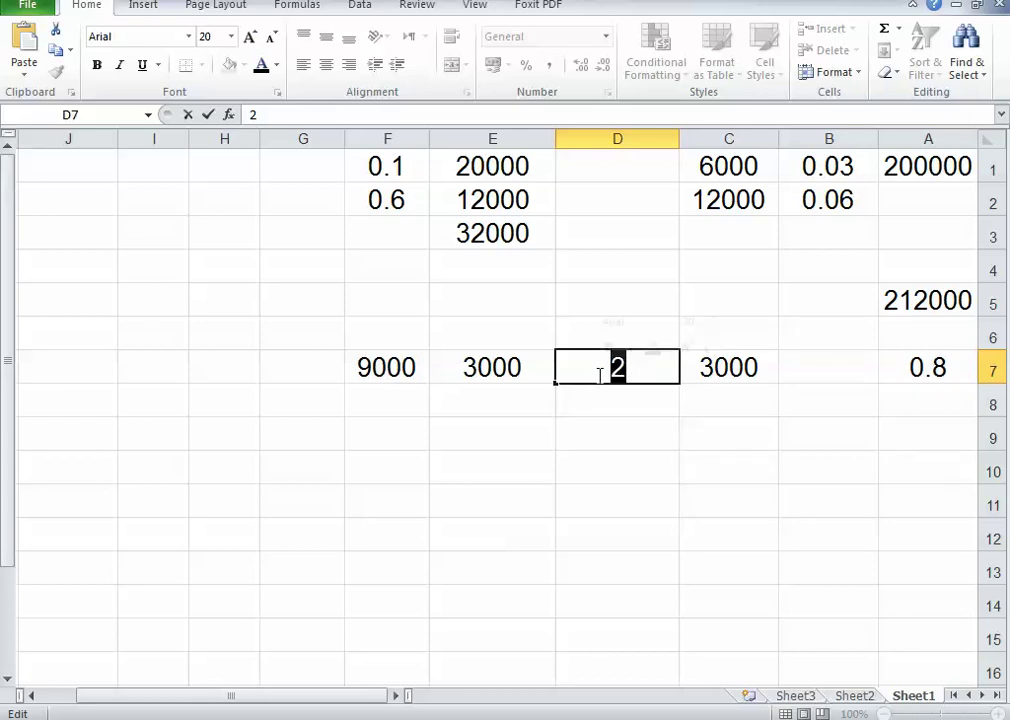
{"action": "type", "text": "3"}
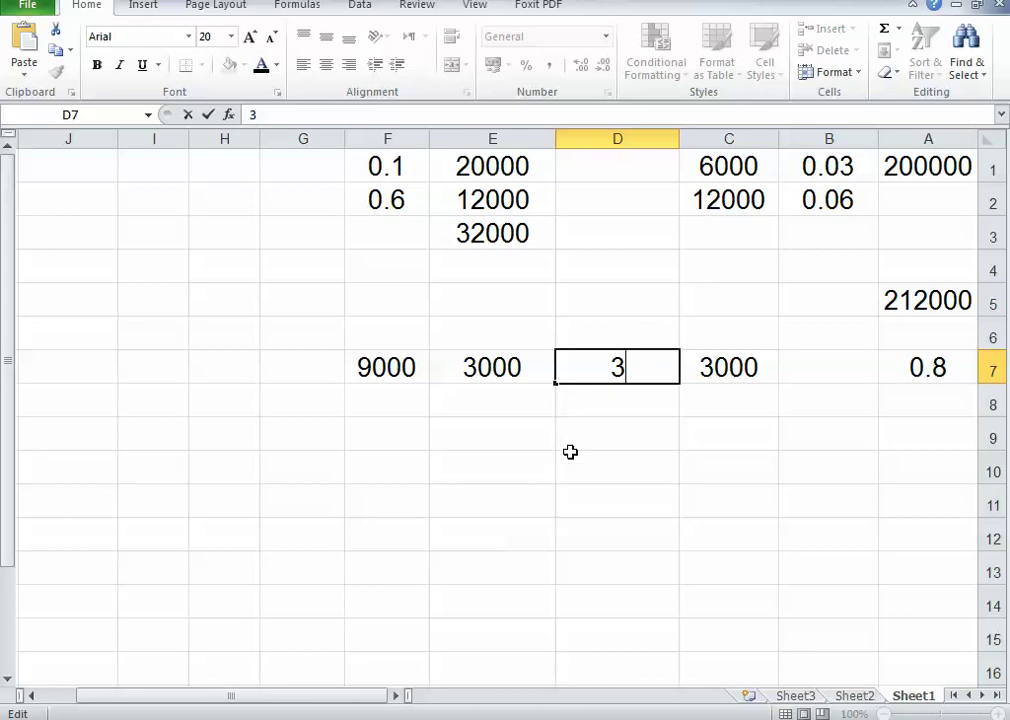
{"action": "double_click", "coordinate": [613, 367]}
{"action": "type", "text": "5"}
Step: Enter 6000 in cell B11 and 3 in cell C11
{"action": "left_click", "coordinate": [816, 505]}
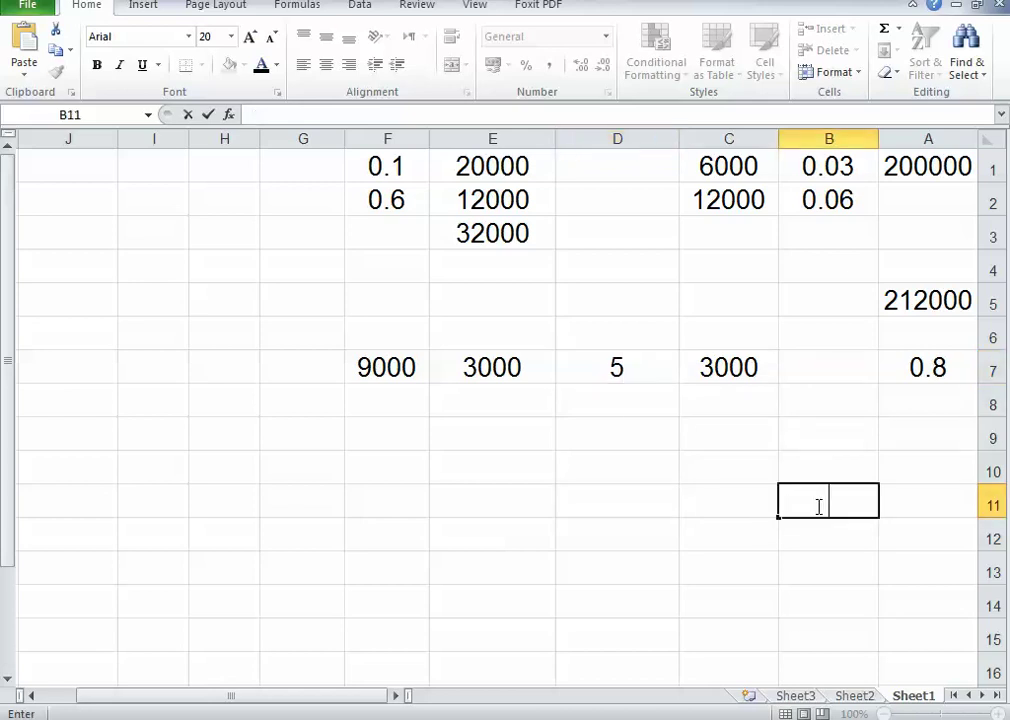
{"action": "type", "text": "6000"}
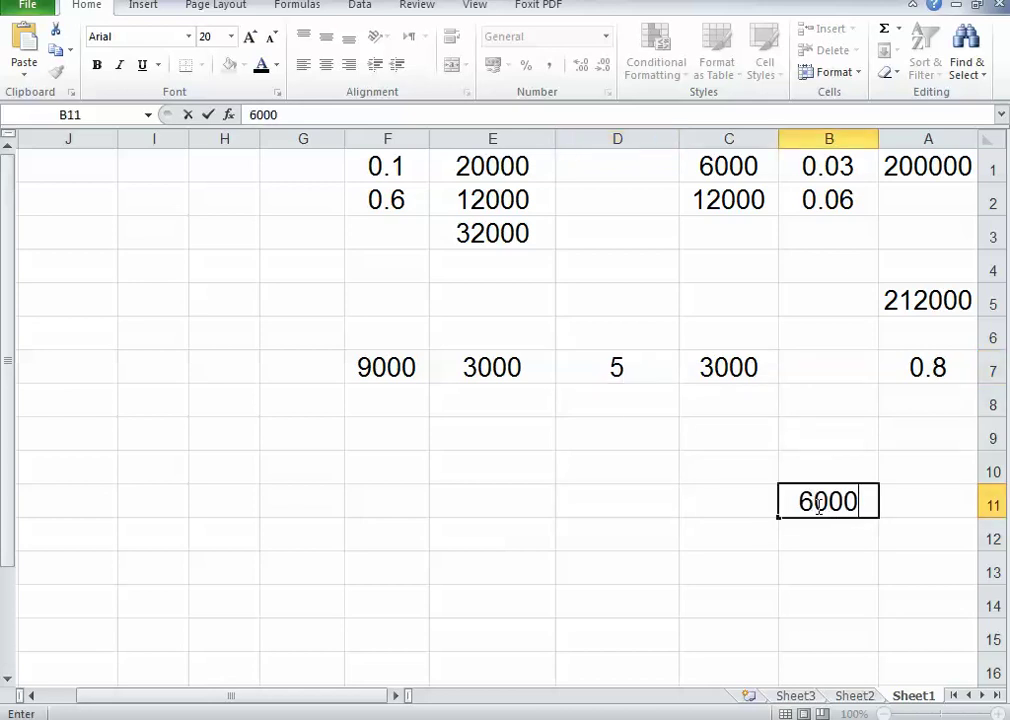
{"action": "left_click", "coordinate": [739, 502]}
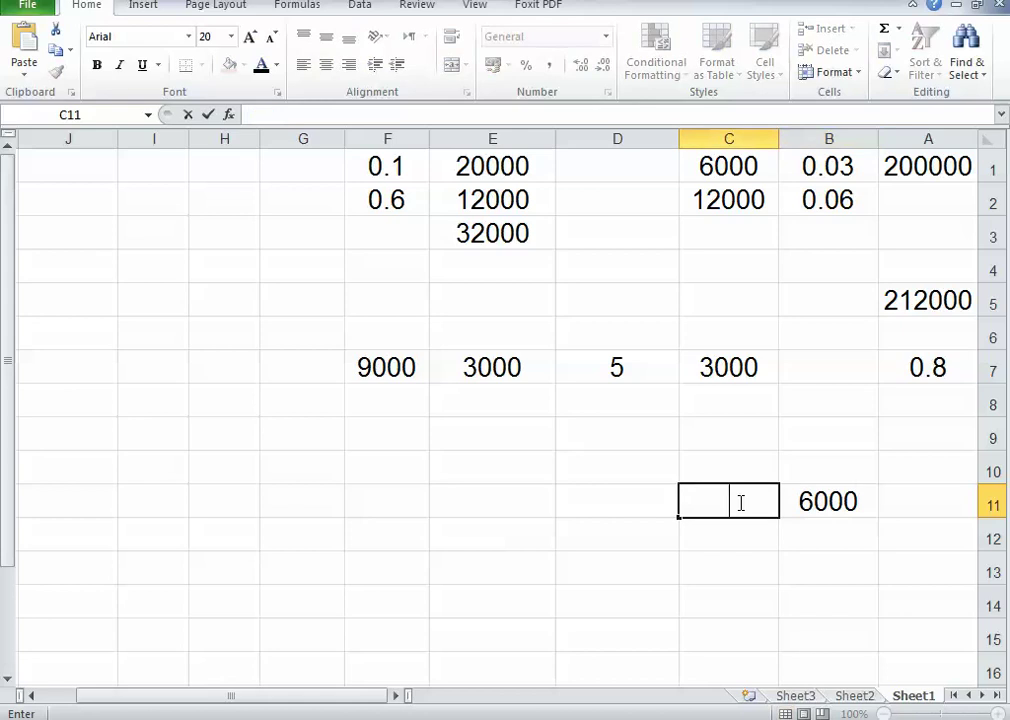
{"action": "type", "text": "3"}
Step: Divide the amount in B11 by the number in C11 with the formula =B11/C11 in cell D11
{"action": "left_click", "coordinate": [636, 505]}
{"action": "type", "text": "="}
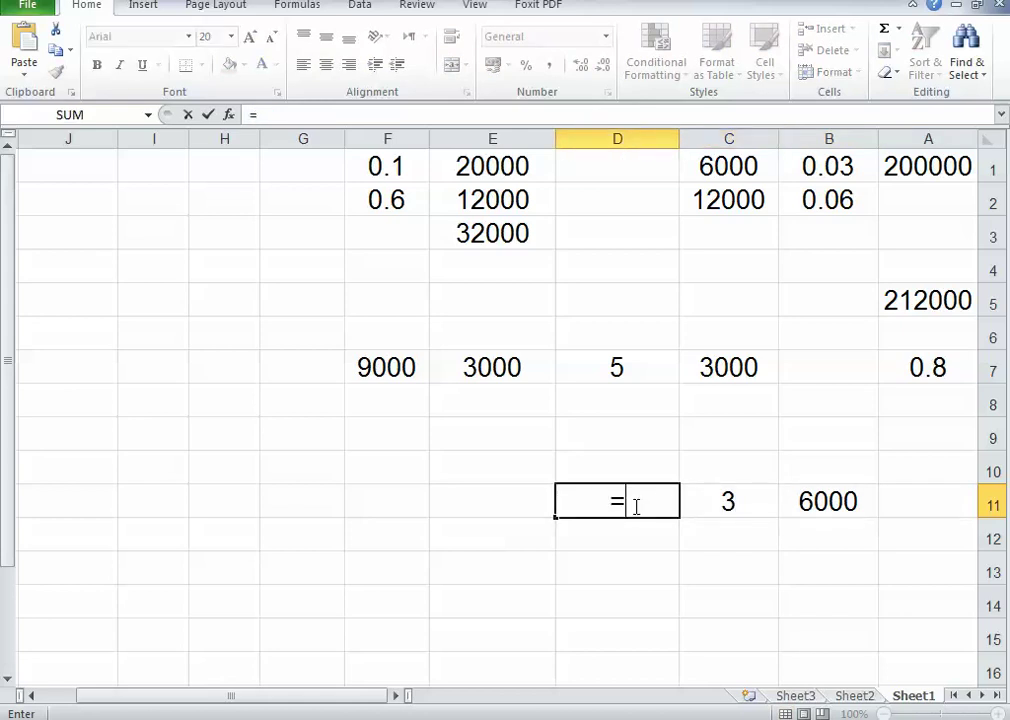
{"action": "left_click", "coordinate": [838, 505]}
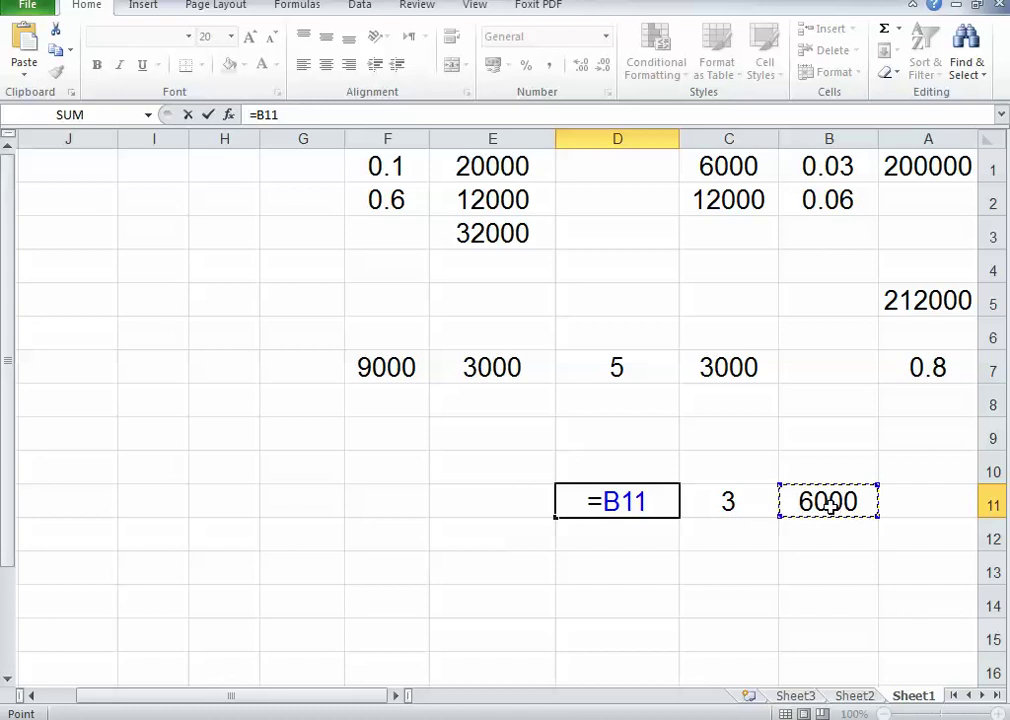
{"action": "type", "text": "/"}
{"action": "left_click", "coordinate": [746, 507]}
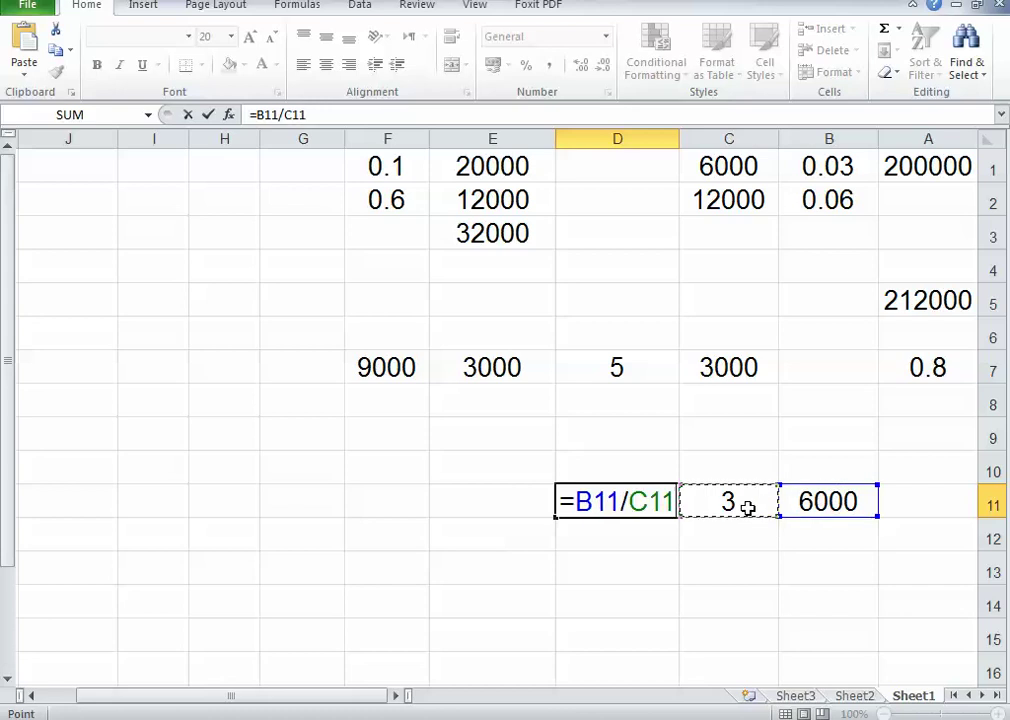
{"action": "key", "text": "Return"}
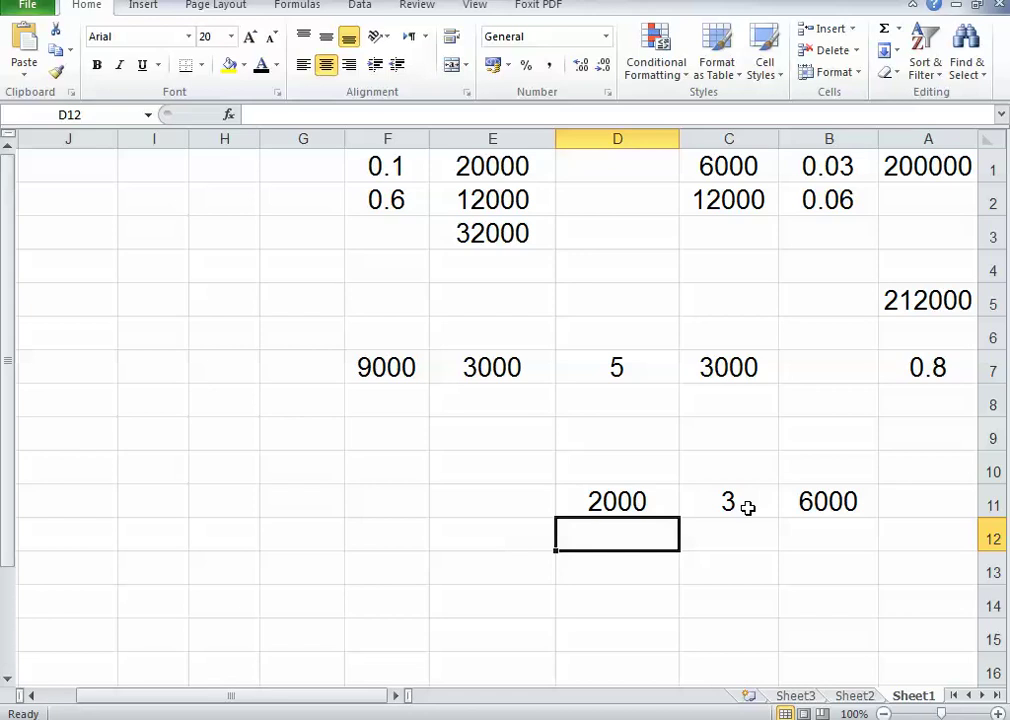
Step: Enter 200 in cell D12 and 3 in cell C12
{"action": "left_click", "coordinate": [628, 511]}
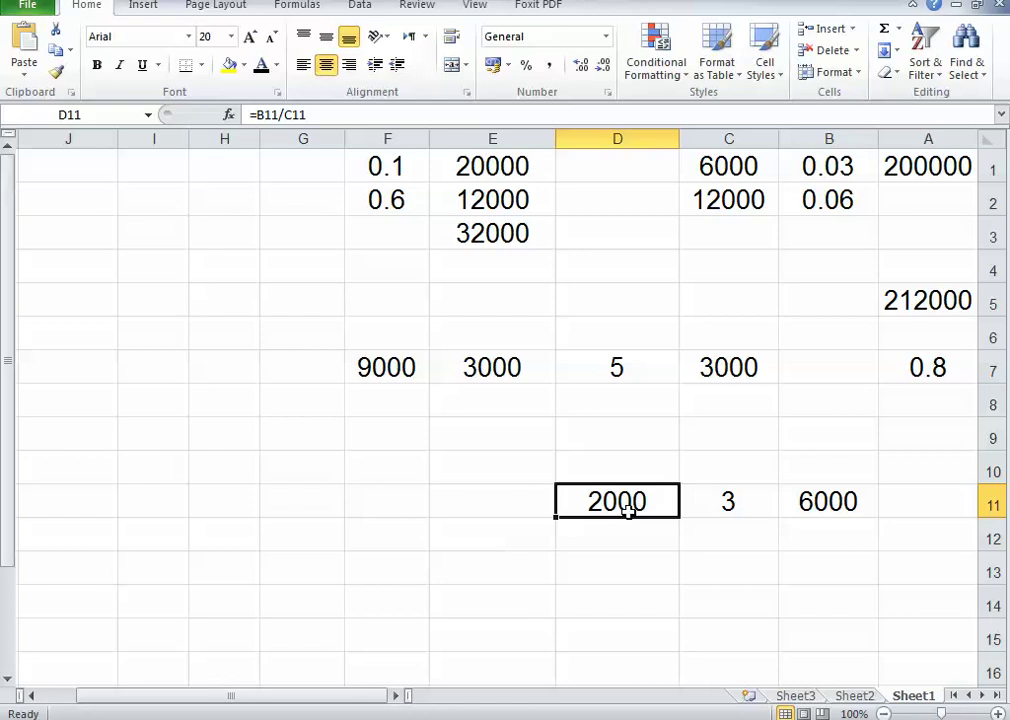
{"action": "left_click", "coordinate": [834, 510]}
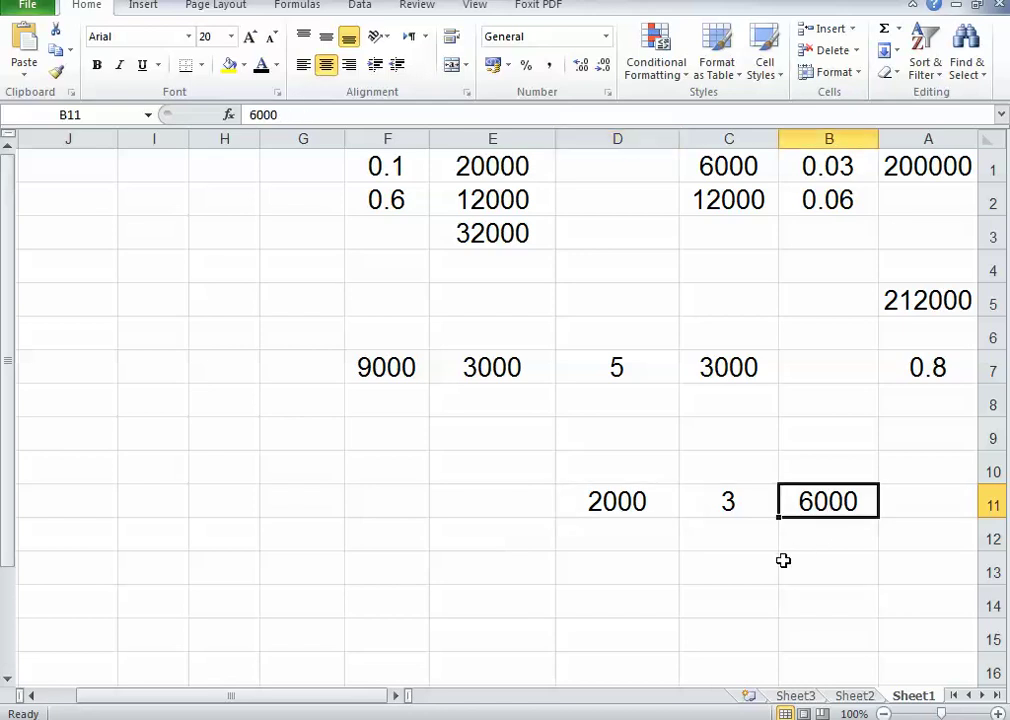
{"action": "left_click", "coordinate": [636, 547]}
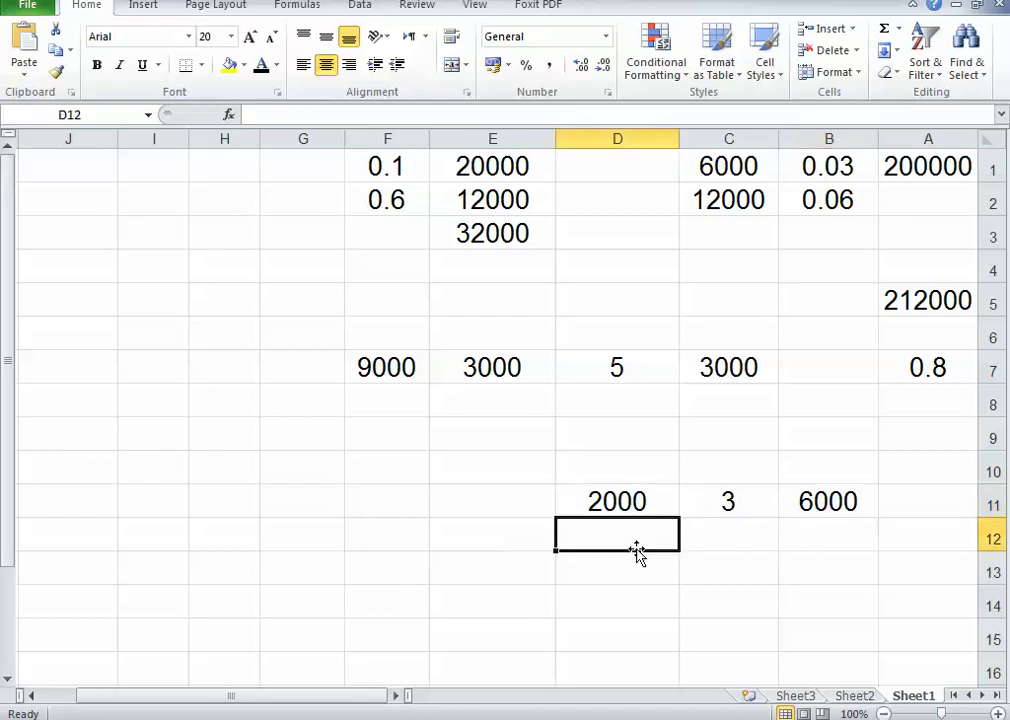
{"action": "type", "text": "200"}
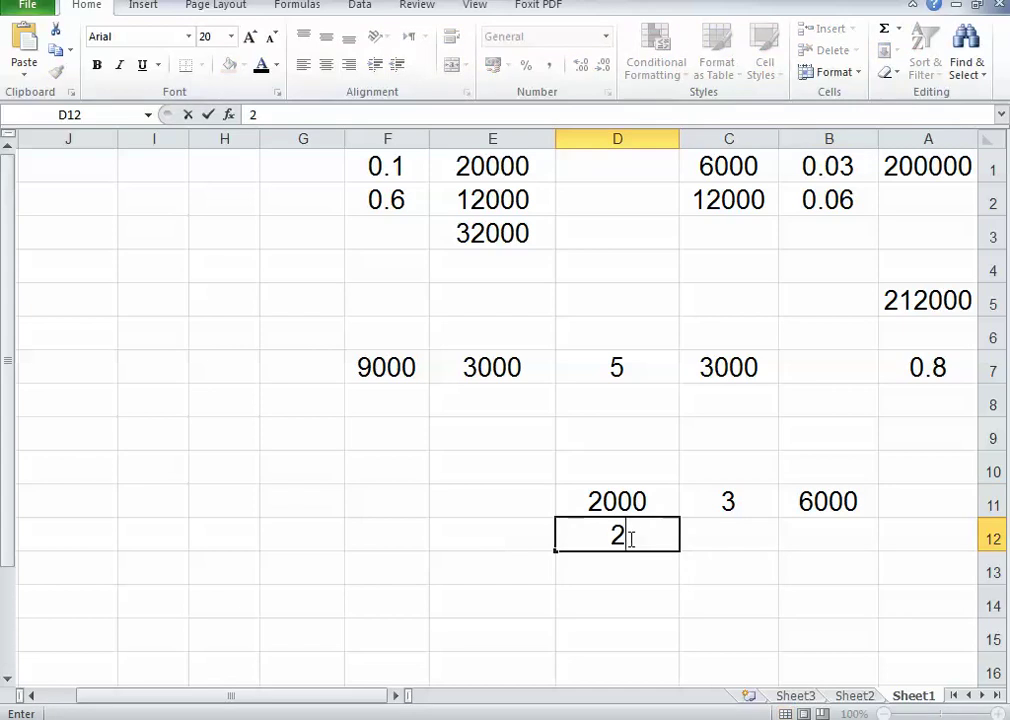
{"action": "double_click", "coordinate": [714, 540]}
{"action": "type", "text": "3"}
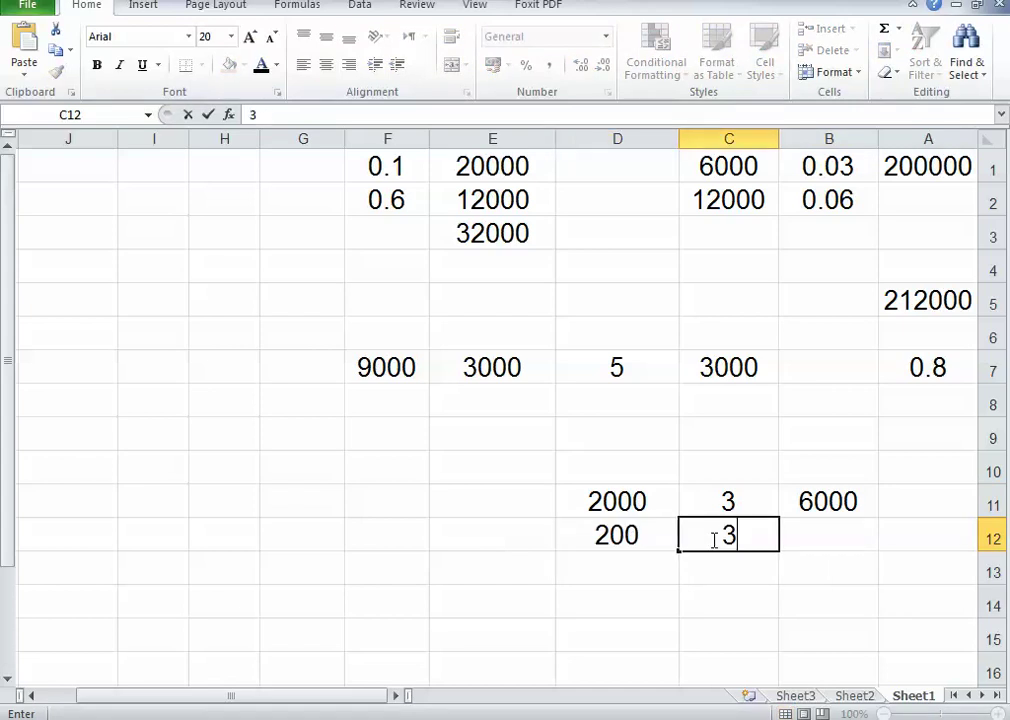
Step: Multiply the number in C12 by the amount in D12 with the formula =C12*D12 in cell E12
{"action": "left_click", "coordinate": [516, 543]}
{"action": "double_click", "coordinate": [514, 543]}
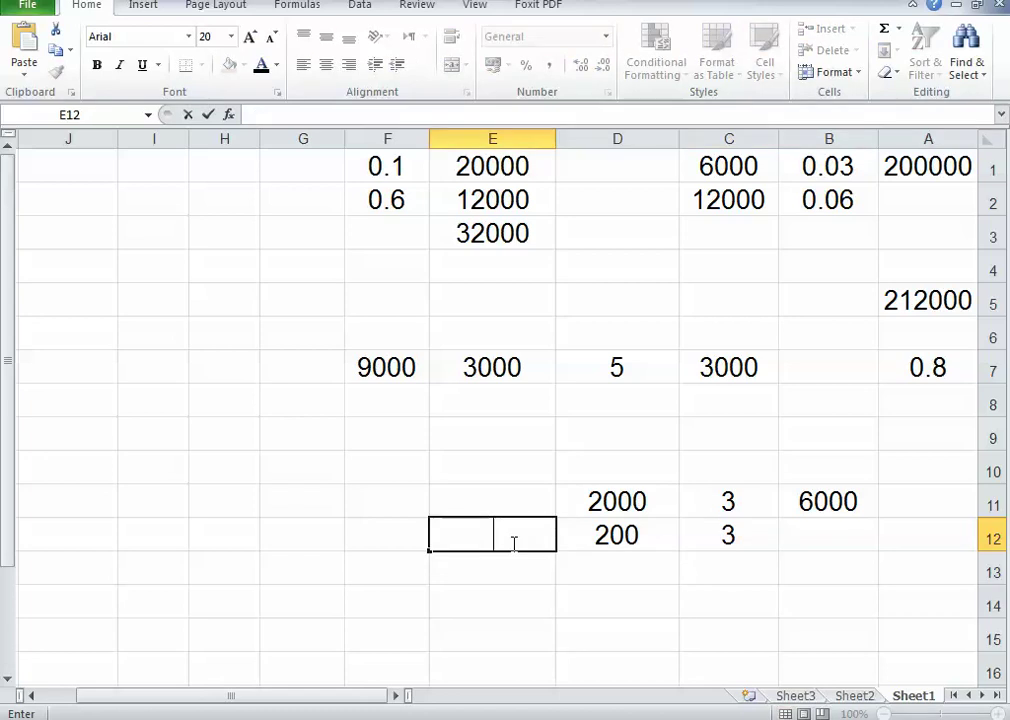
{"action": "type", "text": "="}
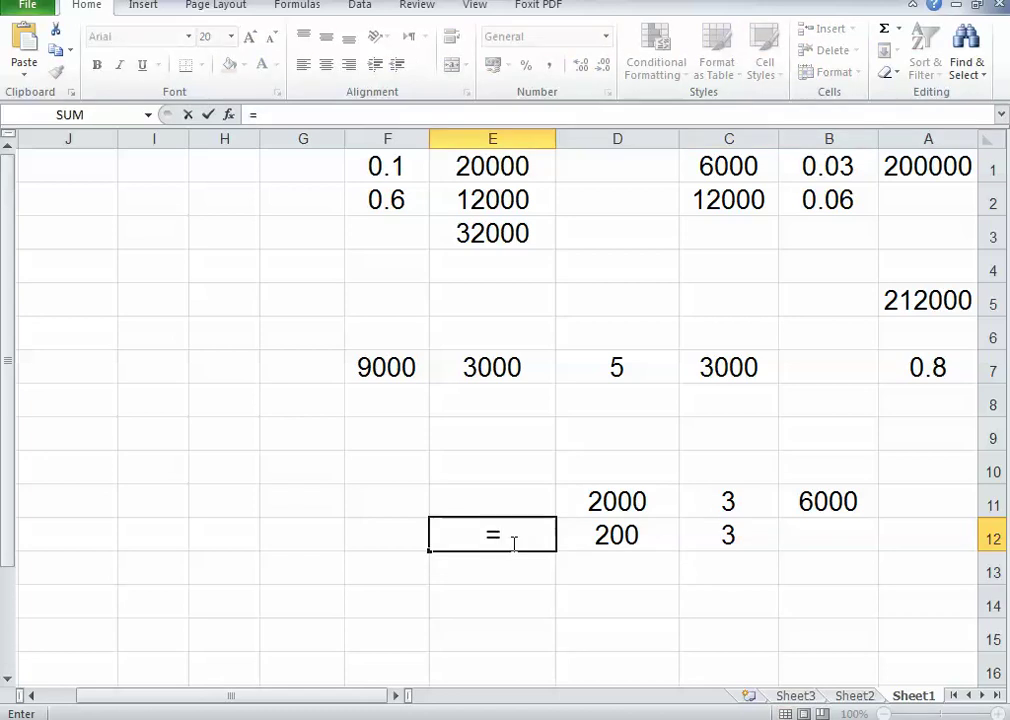
{"action": "left_click", "coordinate": [727, 538]}
{"action": "type", "text": "*"}
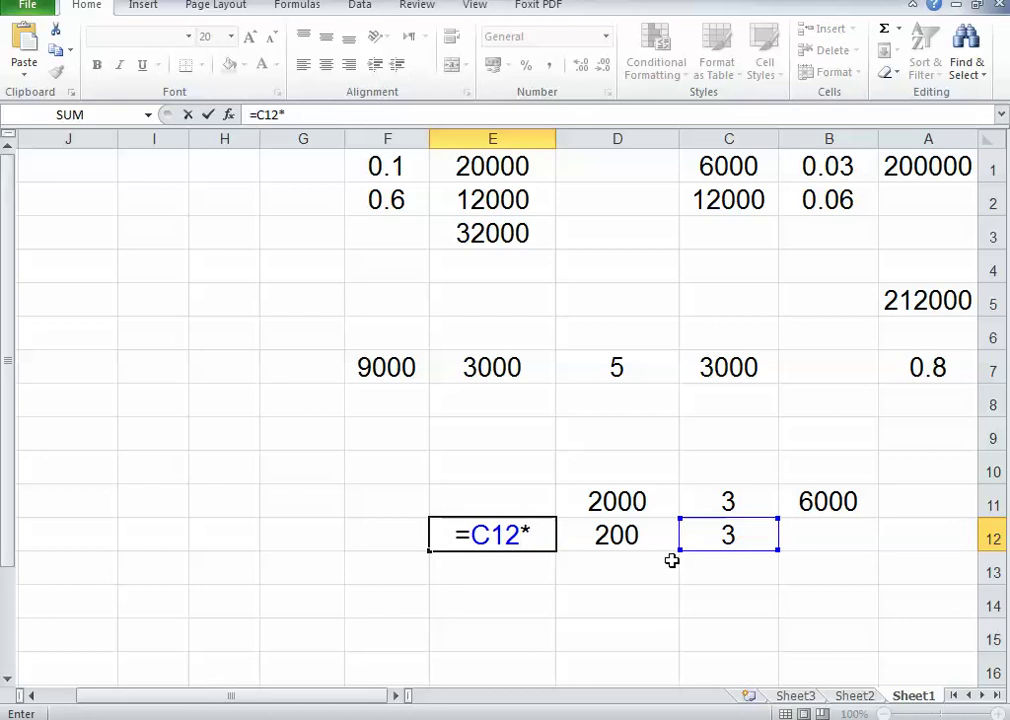
{"action": "left_click", "coordinate": [640, 545]}
{"action": "key", "text": "Return"}
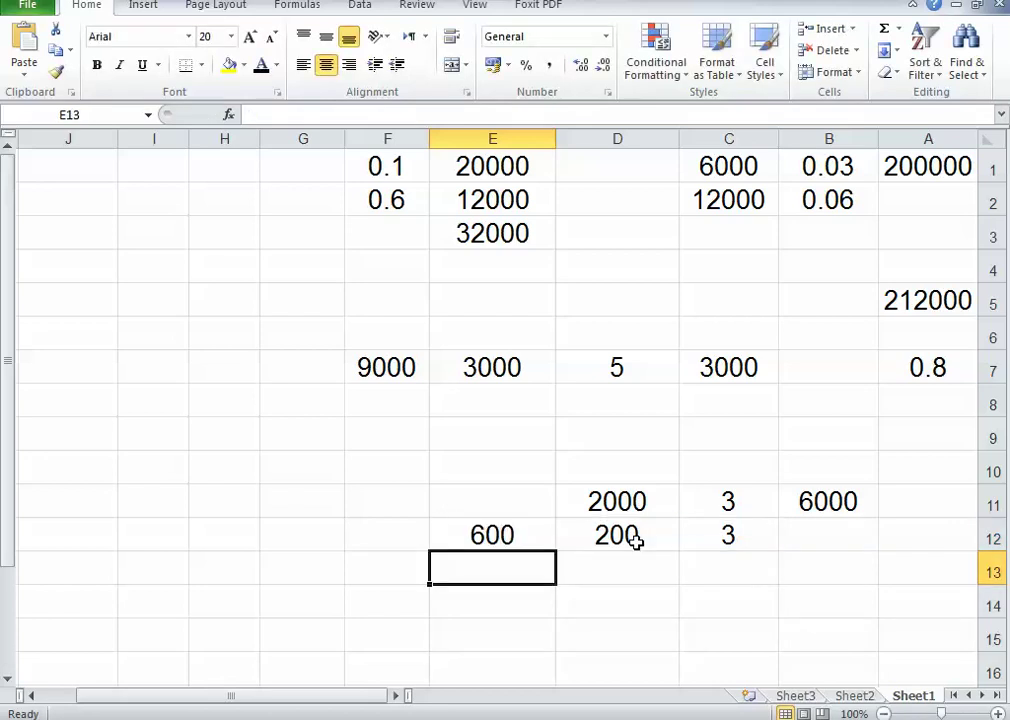
{"action": "left_click", "coordinate": [636, 541]}
{"action": "left_click", "coordinate": [512, 541]}
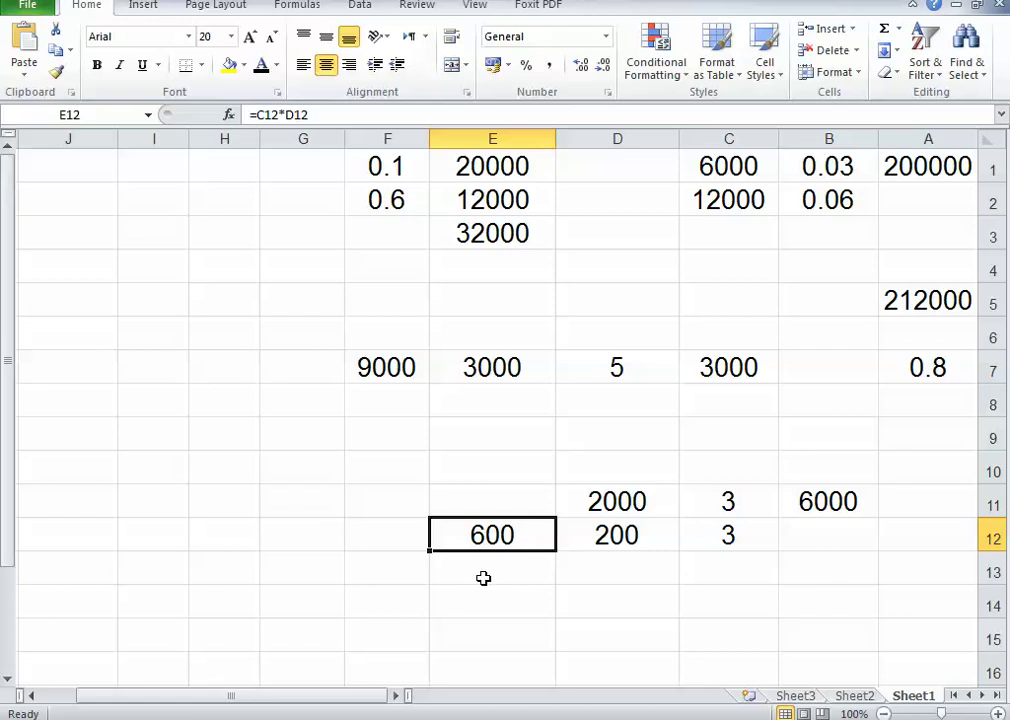
{"action": "left_click", "coordinate": [726, 542]}
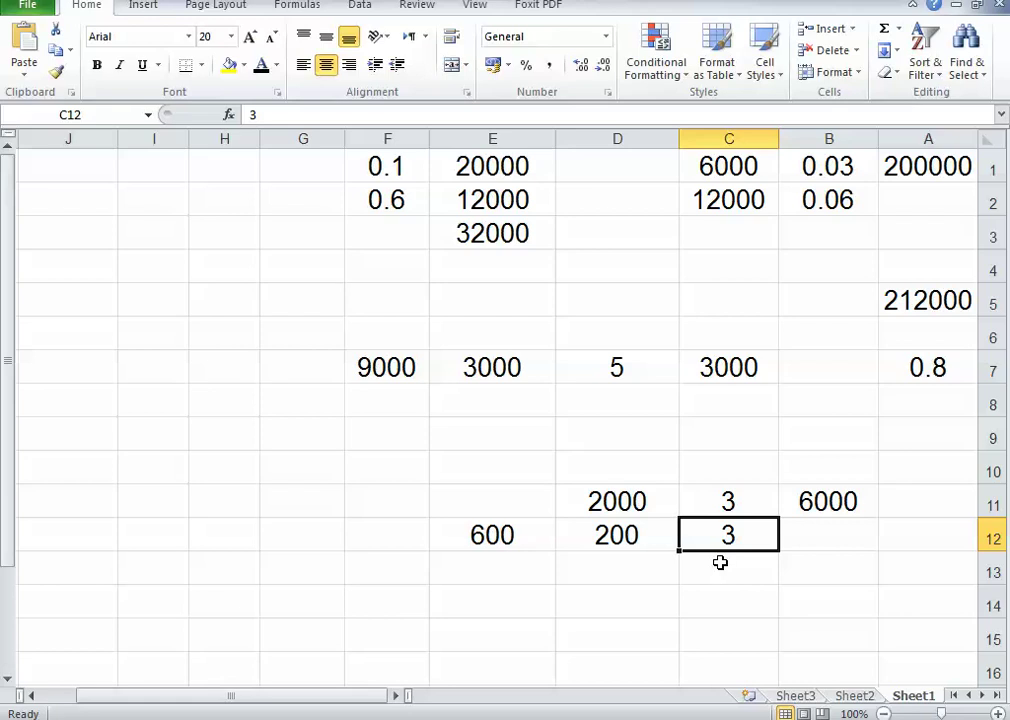
{"action": "scroll", "coordinate": [718, 558], "scroll_direction": "down", "scroll_amount": 1}
{"action": "scroll", "coordinate": [717, 556], "scroll_direction": "up", "scroll_amount": 1}
{"action": "left_click", "coordinate": [490, 240]}
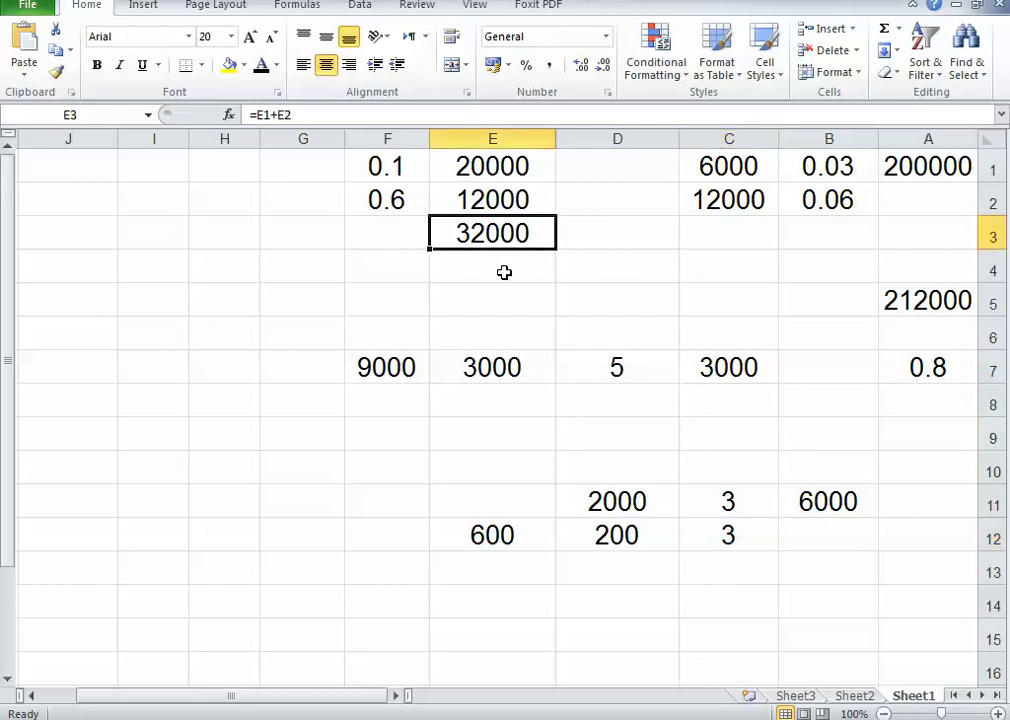
Step: Enter 30 in cell D17 and 1000 in cell E17, and clear both cells again
{"action": "scroll", "coordinate": [519, 305], "scroll_direction": "down", "scroll_amount": 2}
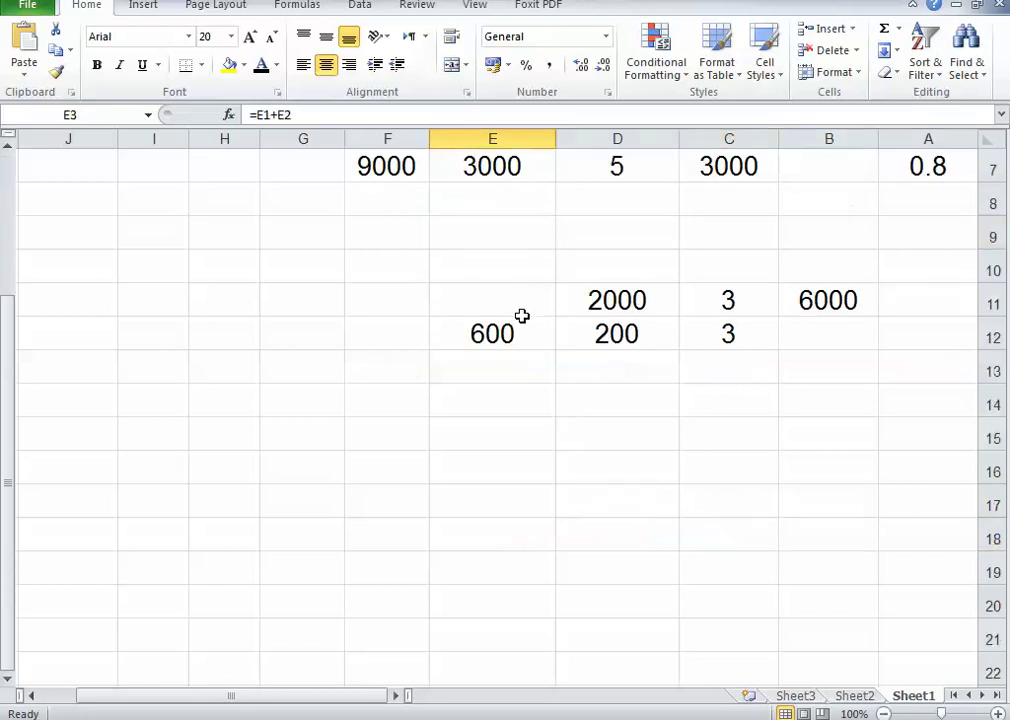
{"action": "left_click", "coordinate": [645, 507]}
{"action": "type", "text": "3"}
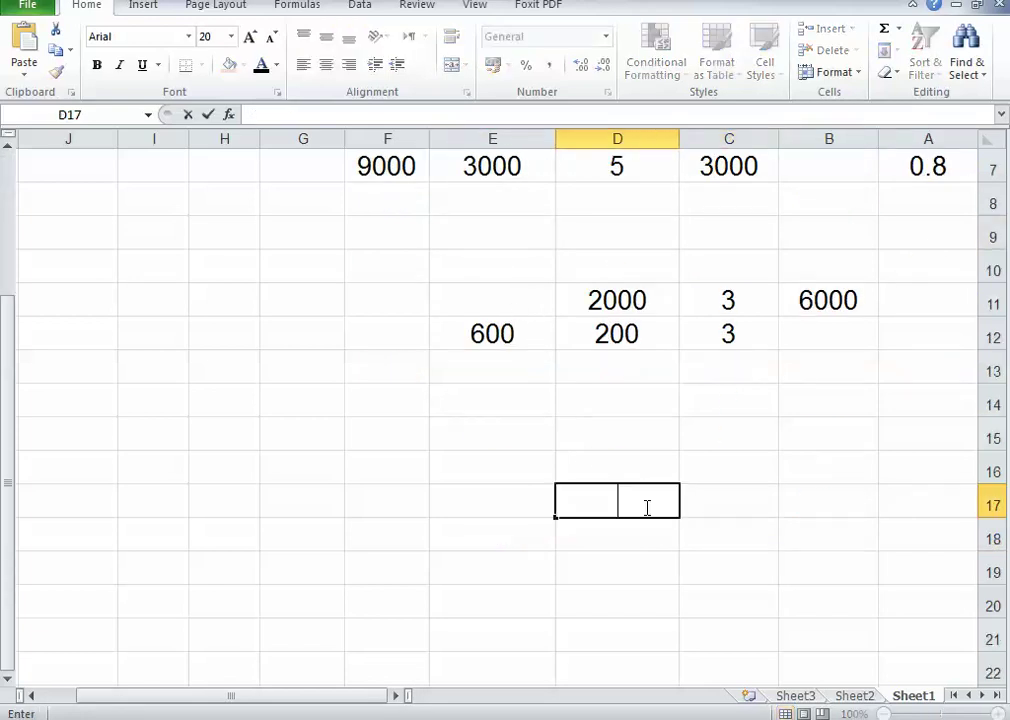
{"action": "type", "text": "0"}
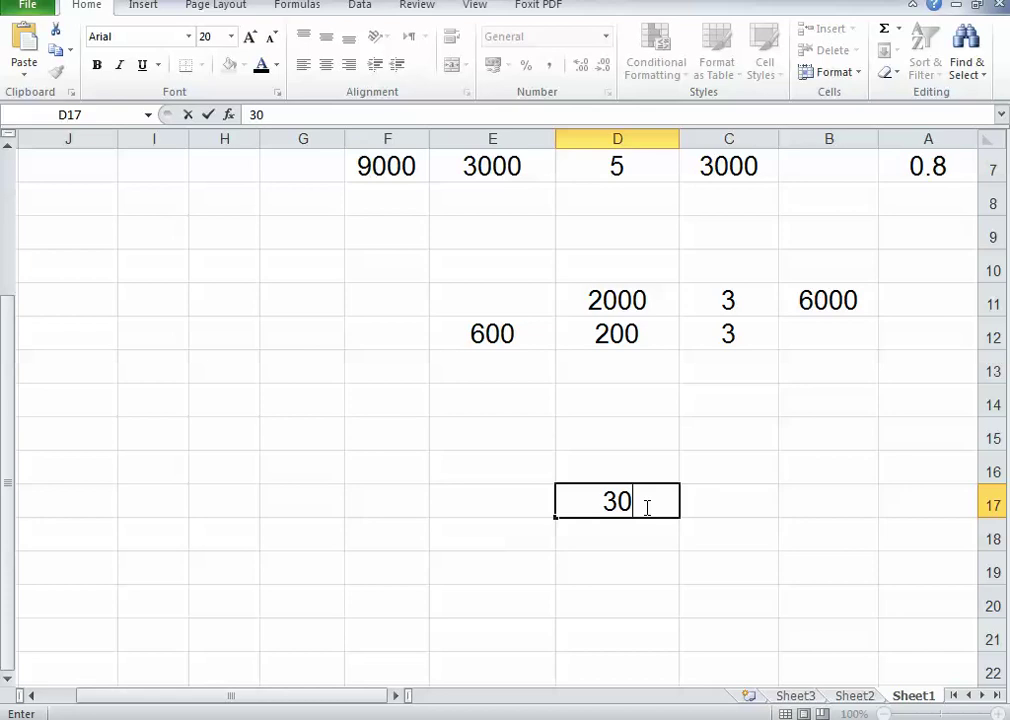
{"action": "double_click", "coordinate": [515, 504]}
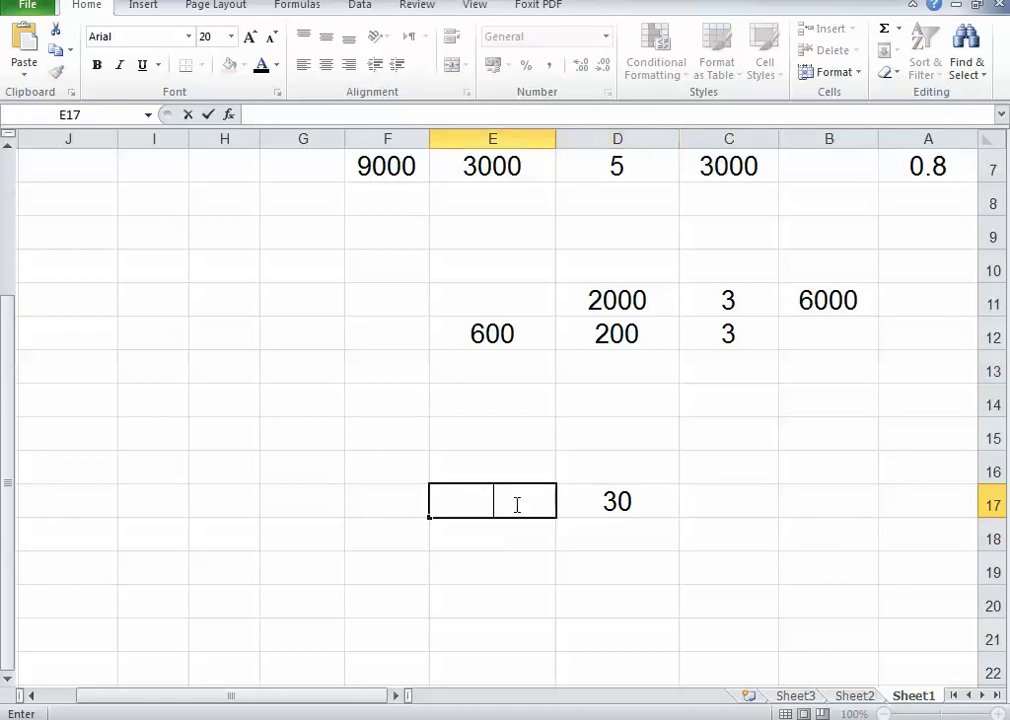
{"action": "type", "text": "1000"}
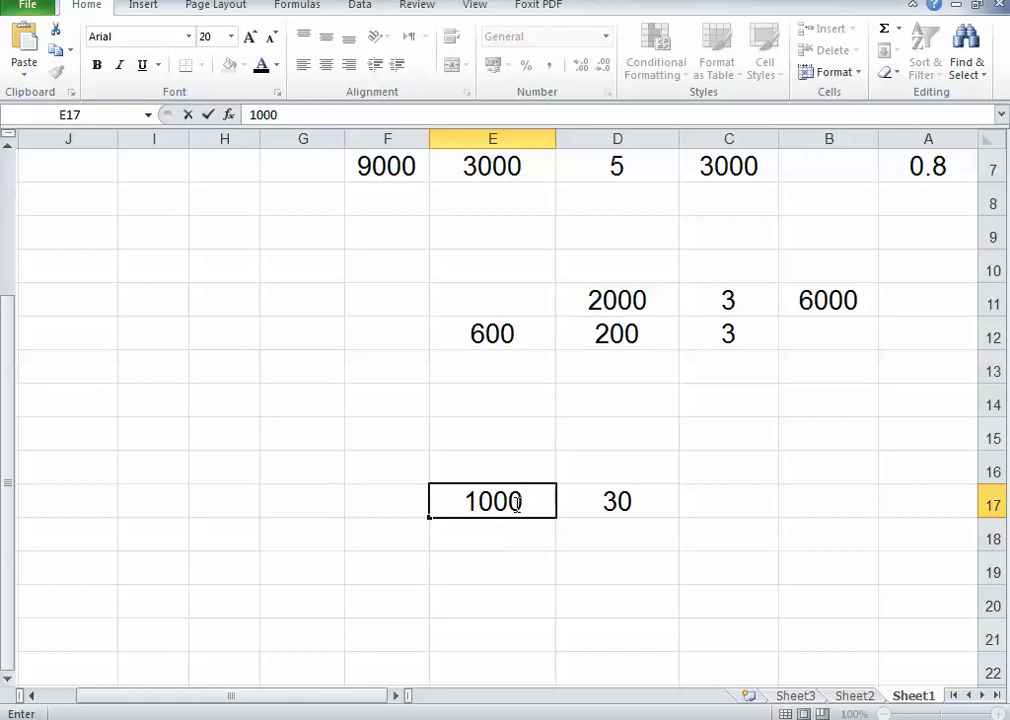
{"action": "left_click_drag", "start_coordinate": [630, 502], "coordinate": [483, 503]}
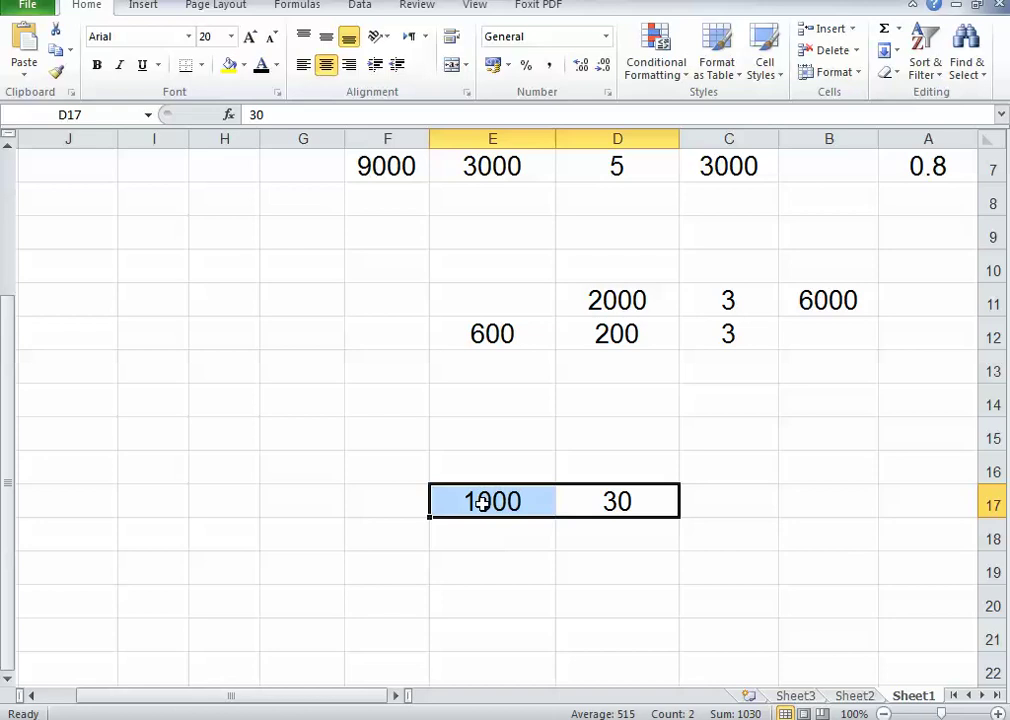
{"action": "key", "text": "Delete"}
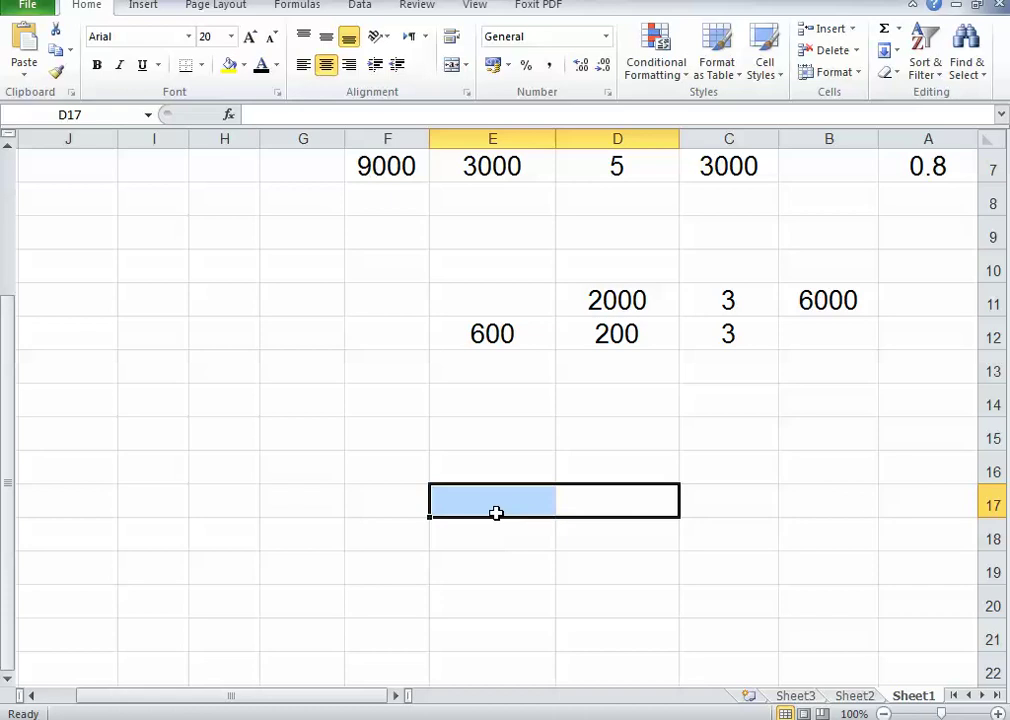
Step: Enter the multiplier 4 in cell E13, below the row 12 product
{"action": "scroll", "coordinate": [496, 512], "scroll_direction": "up", "scroll_amount": 1}
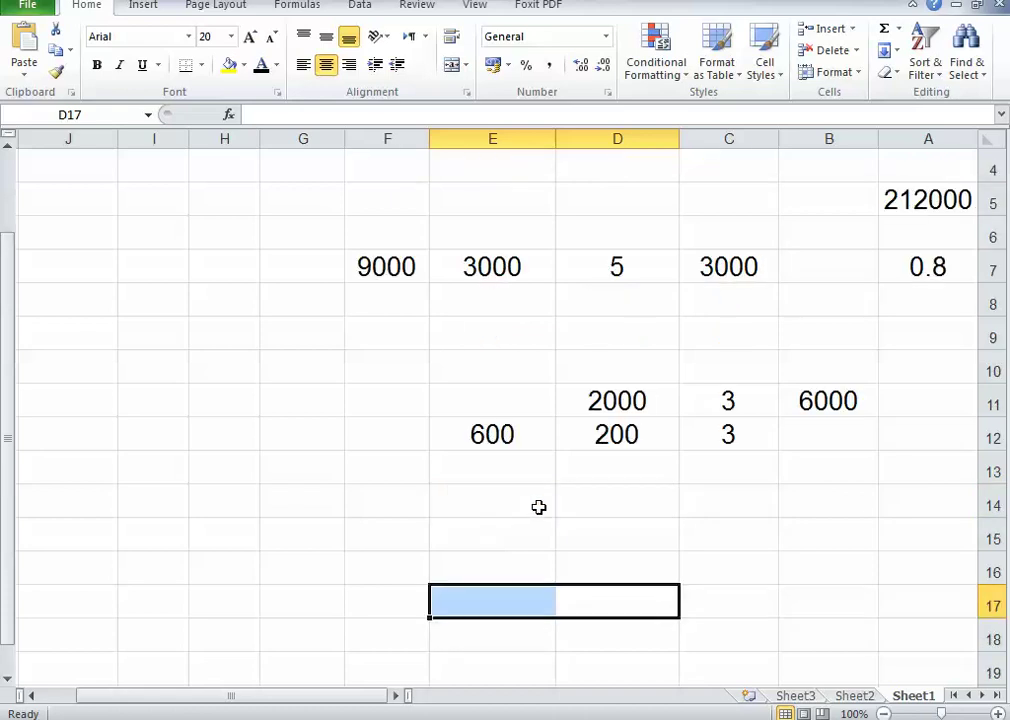
{"action": "left_click", "coordinate": [499, 441]}
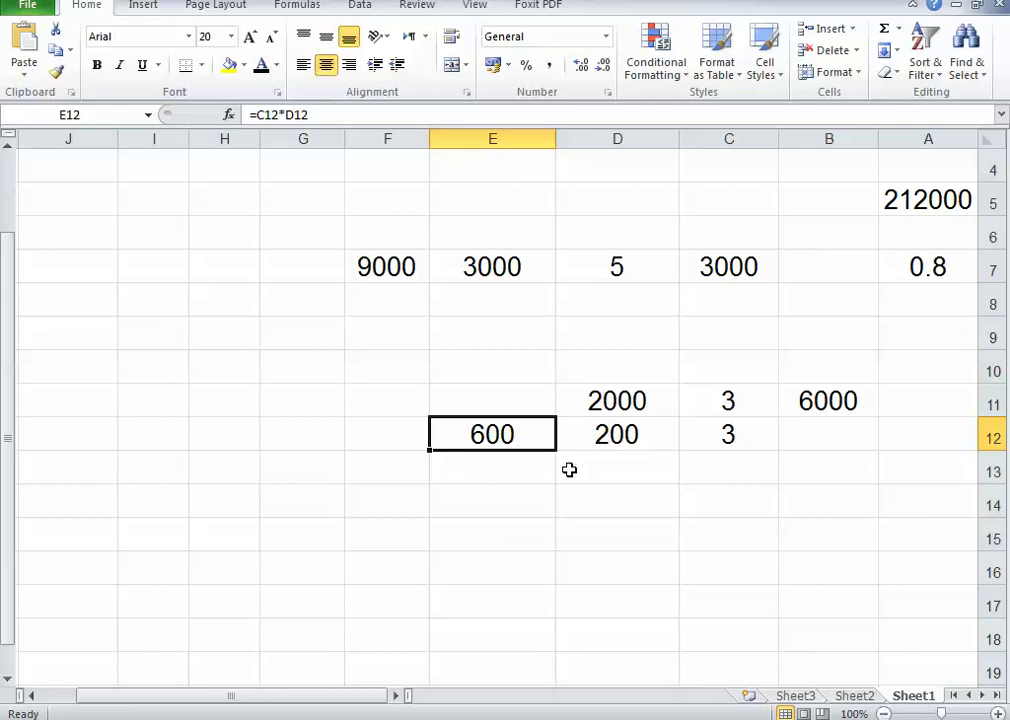
{"action": "double_click", "coordinate": [529, 475]}
{"action": "type", "text": "4"}
Step: Multiply the product in E12 by the number in E13 with the formula =E12*E13 in cell E14
{"action": "left_click", "coordinate": [516, 507]}
{"action": "double_click", "coordinate": [516, 508]}
{"action": "type", "text": "="}
{"action": "left_click", "coordinate": [506, 438]}
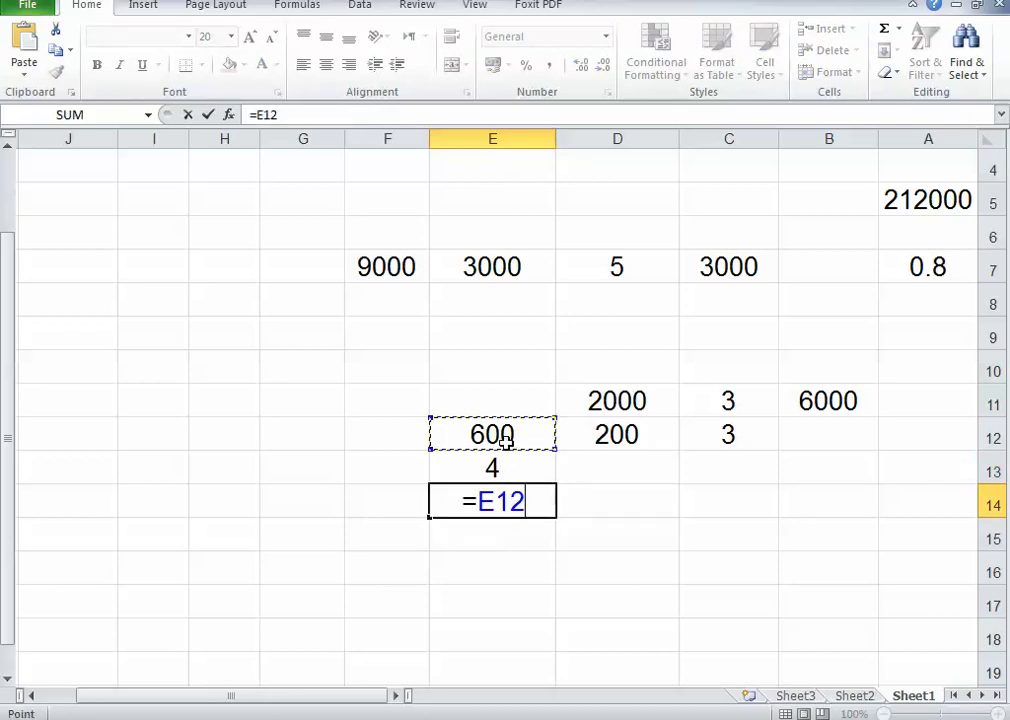
{"action": "type", "text": "*"}
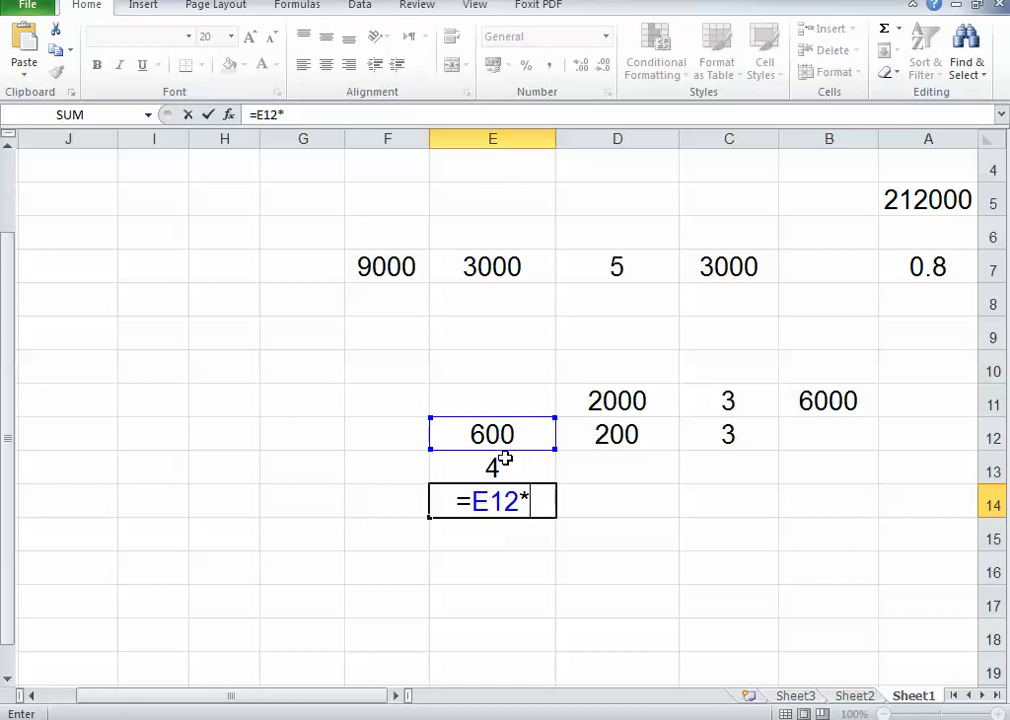
{"action": "left_click", "coordinate": [500, 468]}
{"action": "key", "text": "Return"}
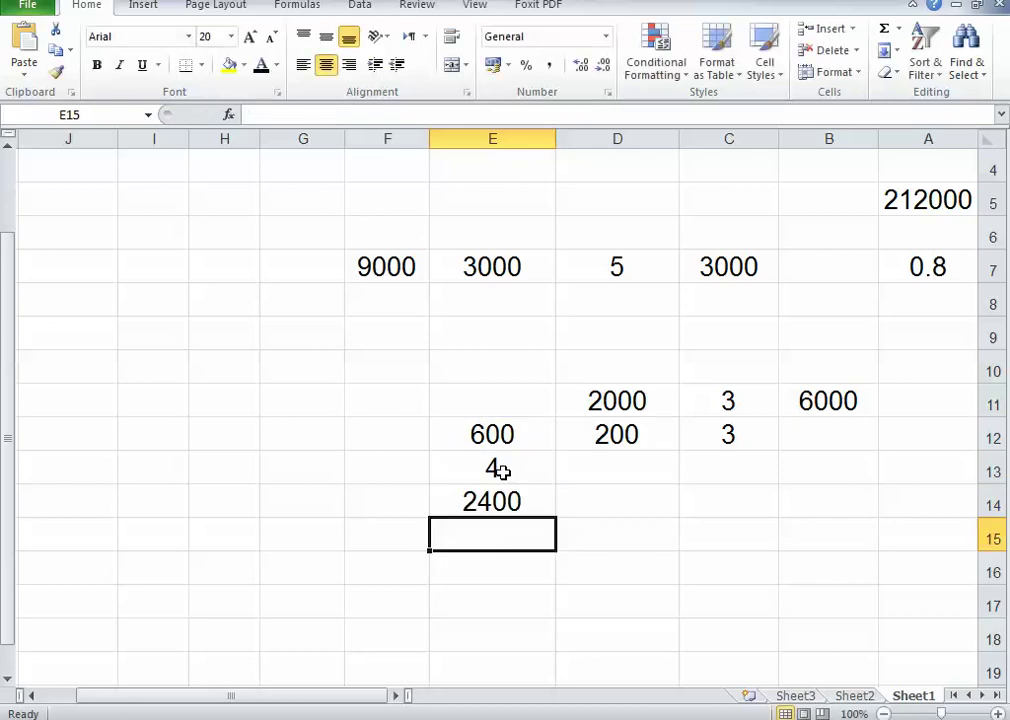
{"action": "left_click", "coordinate": [491, 505]}
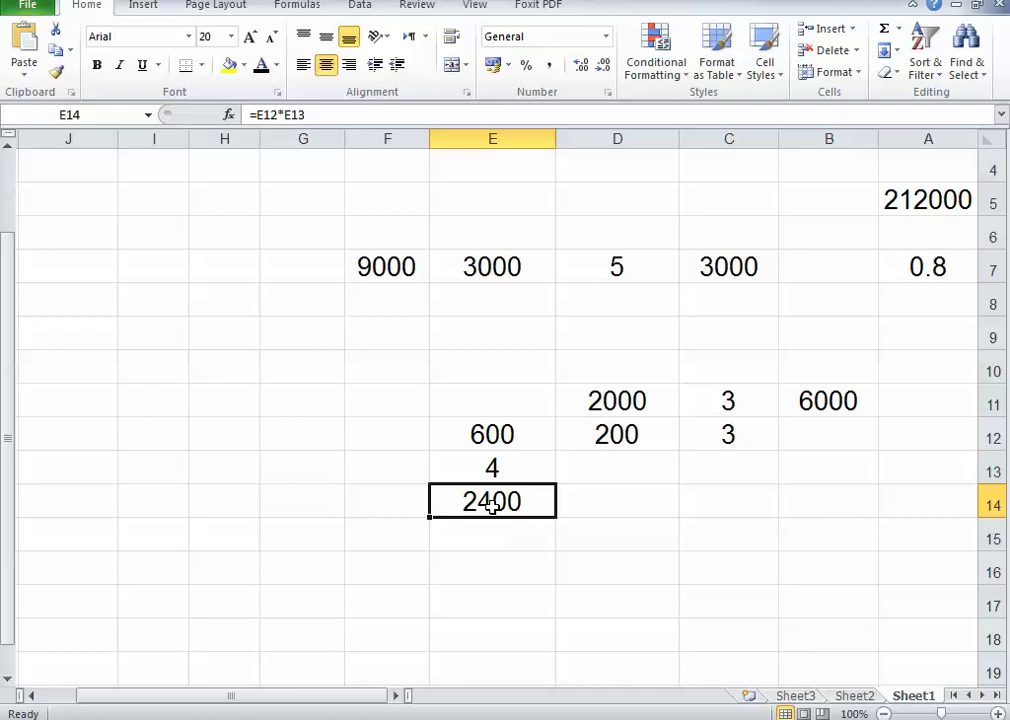
Step: Set cell C12 to 6 and cell D12 to 100
{"action": "double_click", "coordinate": [725, 438]}
{"action": "double_click", "coordinate": [727, 438]}
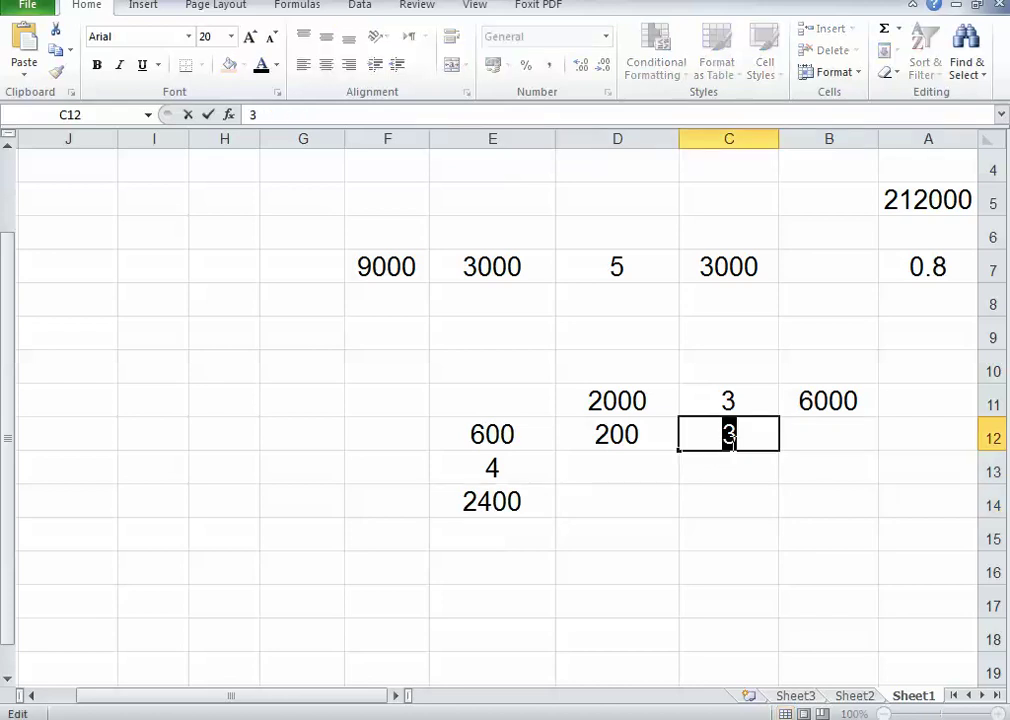
{"action": "type", "text": "6"}
{"action": "double_click", "coordinate": [606, 438]}
{"action": "double_click", "coordinate": [609, 440]}
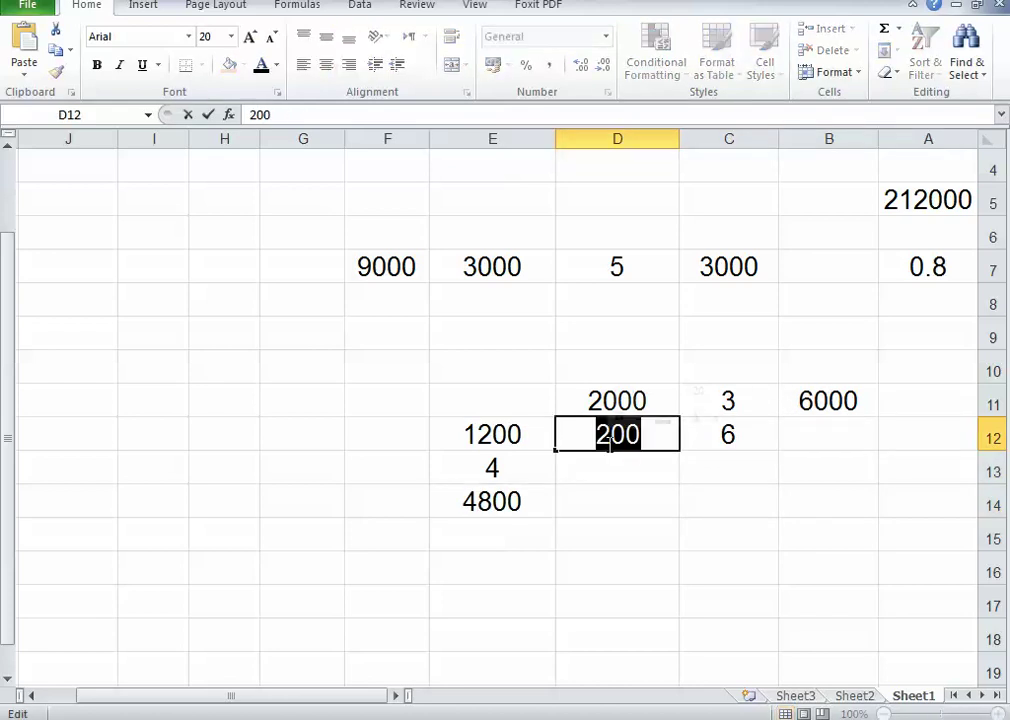
{"action": "type", "text": "100"}
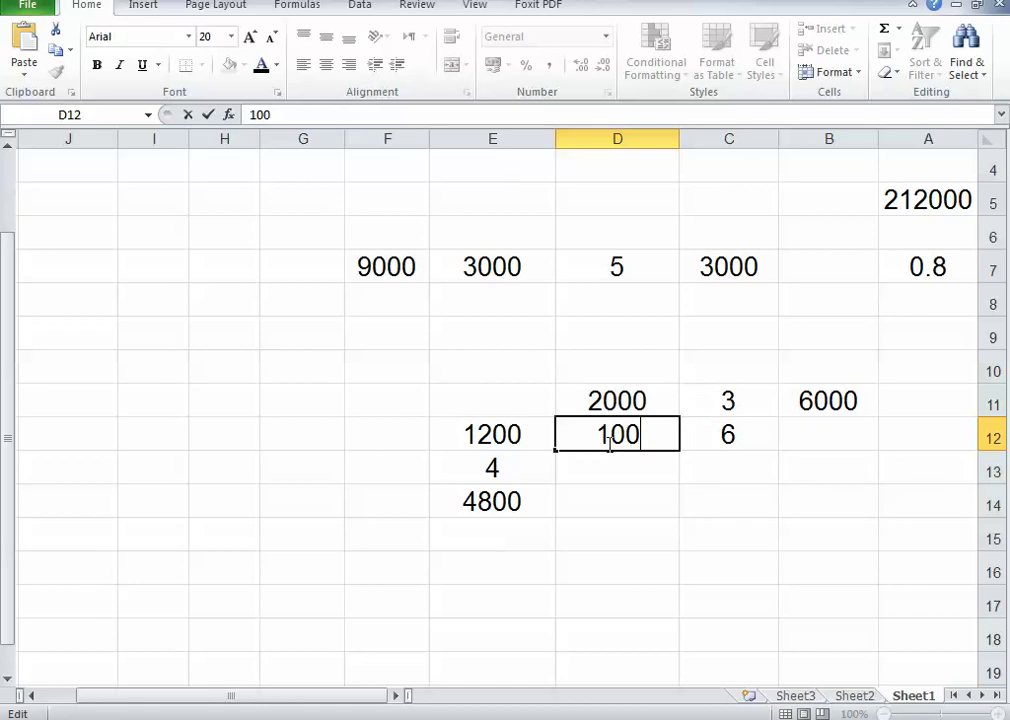
{"action": "key", "text": "Return"}
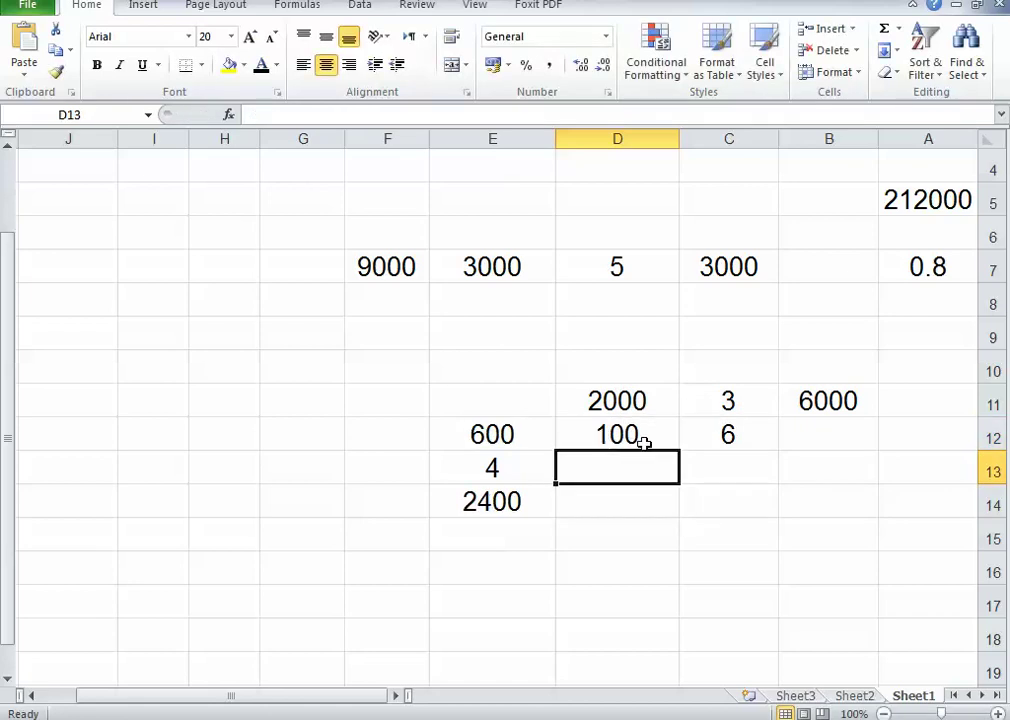
{"action": "left_click", "coordinate": [710, 435]}
{"action": "left_click", "coordinate": [619, 440]}
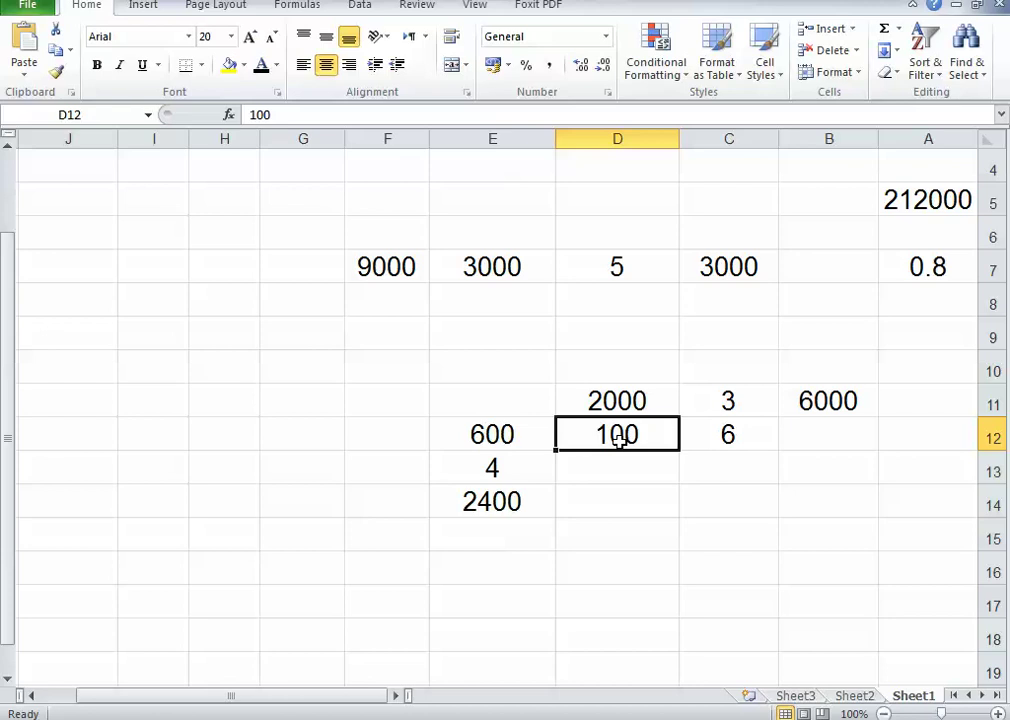
Step: Set cell C12 to 5 and cell D12 to 120
{"action": "left_click", "coordinate": [753, 445]}
{"action": "double_click", "coordinate": [758, 437]}
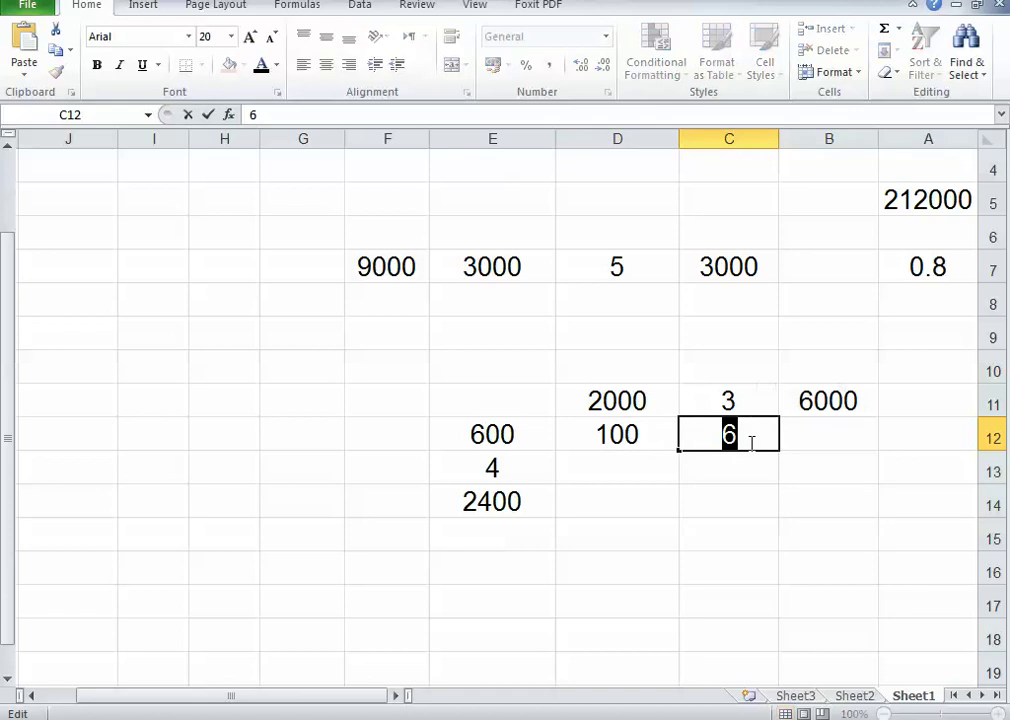
{"action": "type", "text": "5"}
{"action": "left_click", "coordinate": [625, 441]}
{"action": "double_click", "coordinate": [625, 441]}
{"action": "key", "text": "shift+Left"}
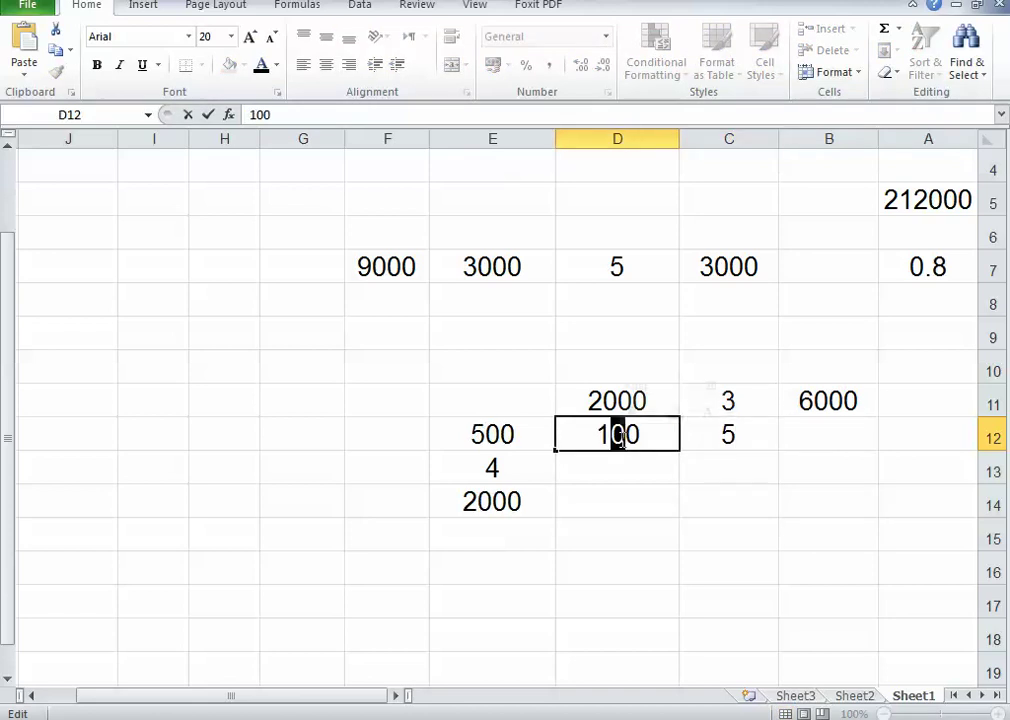
{"action": "type", "text": "2"}
{"action": "key", "text": "Return"}
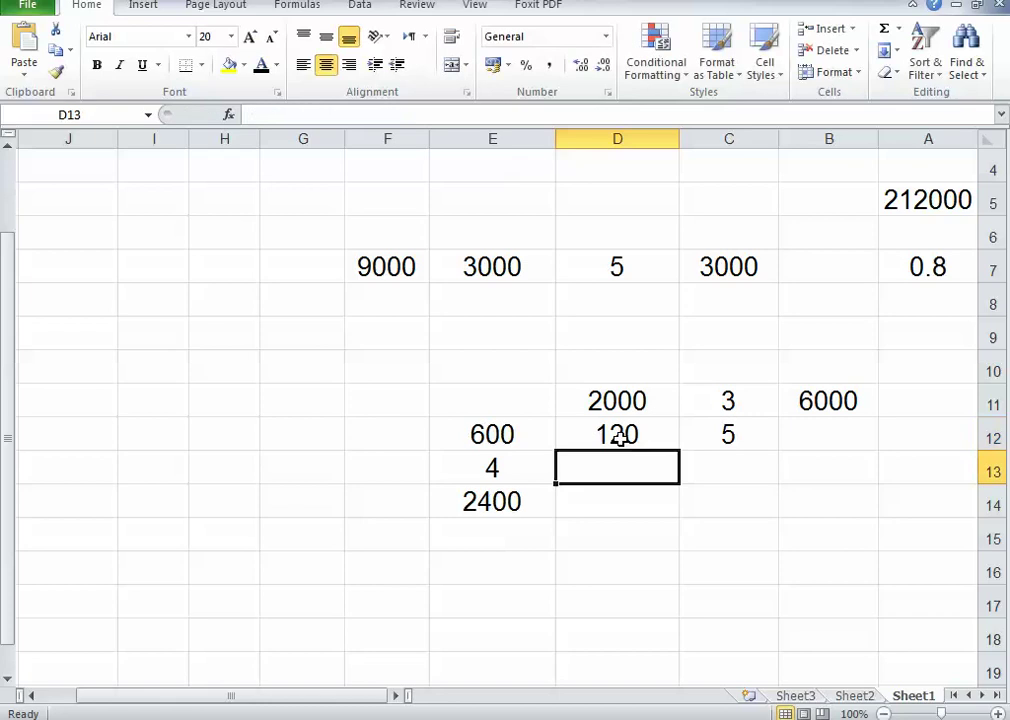
{"action": "left_click", "coordinate": [712, 441]}
{"action": "left_click", "coordinate": [586, 442]}
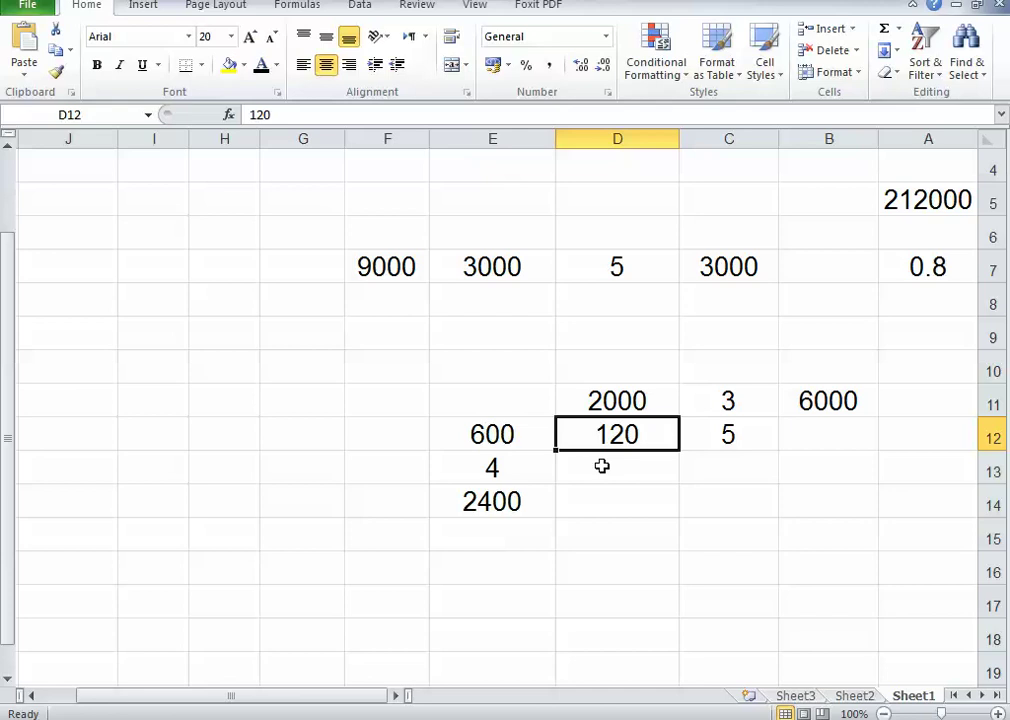
{"action": "left_click", "coordinate": [733, 540]}
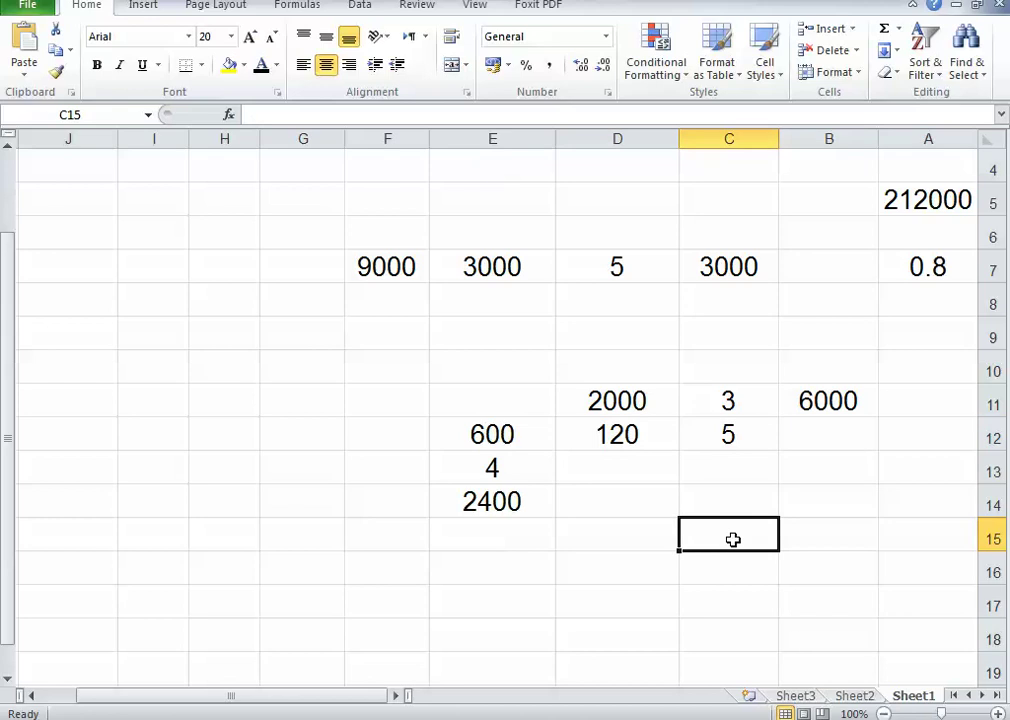
{"action": "double_click", "coordinate": [733, 540]}
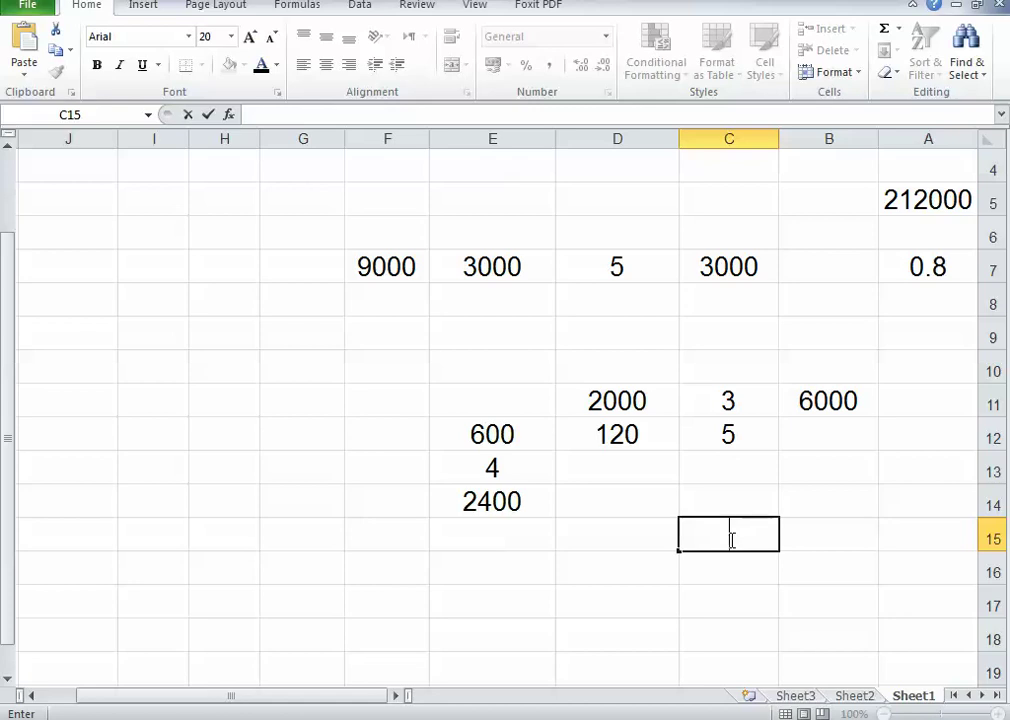
{"action": "left_click", "coordinate": [728, 434]}
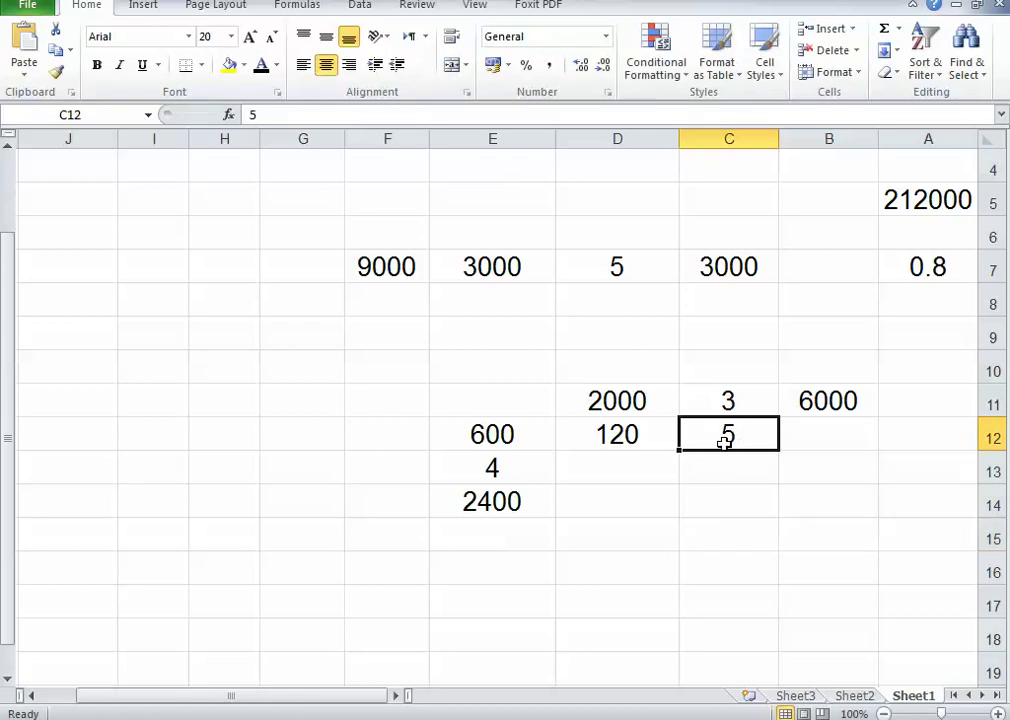
Step: Set cell C12 to 3 and cell D12 to 200
{"action": "double_click", "coordinate": [737, 440]}
{"action": "double_click", "coordinate": [737, 440]}
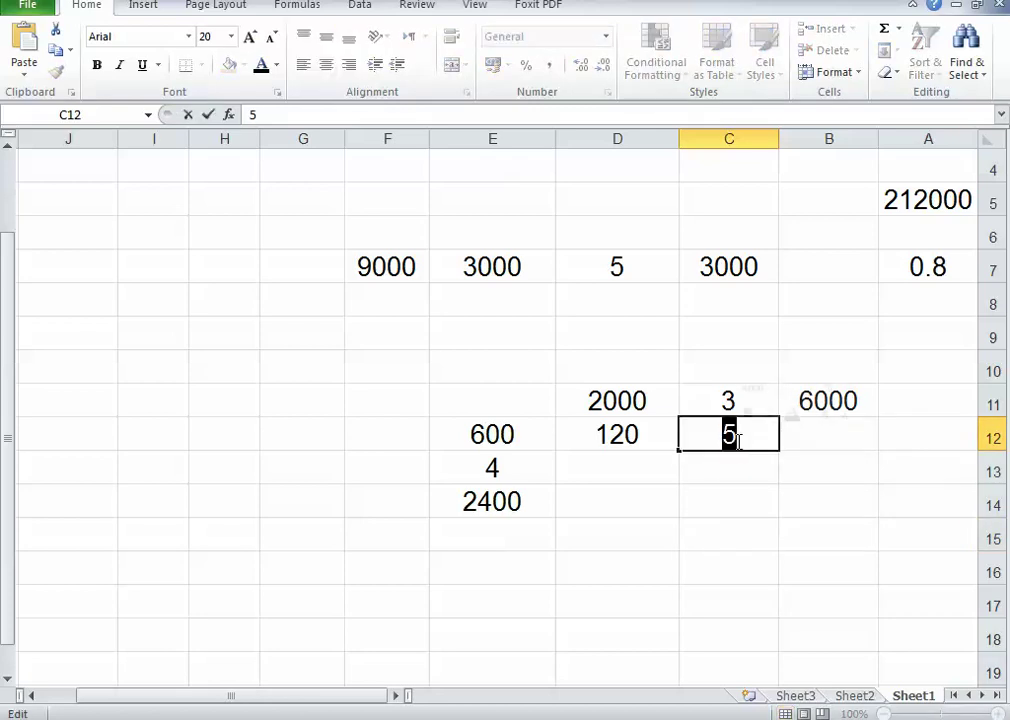
{"action": "type", "text": "3"}
{"action": "left_click", "coordinate": [642, 498]}
{"action": "left_click", "coordinate": [610, 440]}
{"action": "double_click", "coordinate": [610, 440]}
{"action": "double_click", "coordinate": [610, 440]}
{"action": "type", "text": "200"}
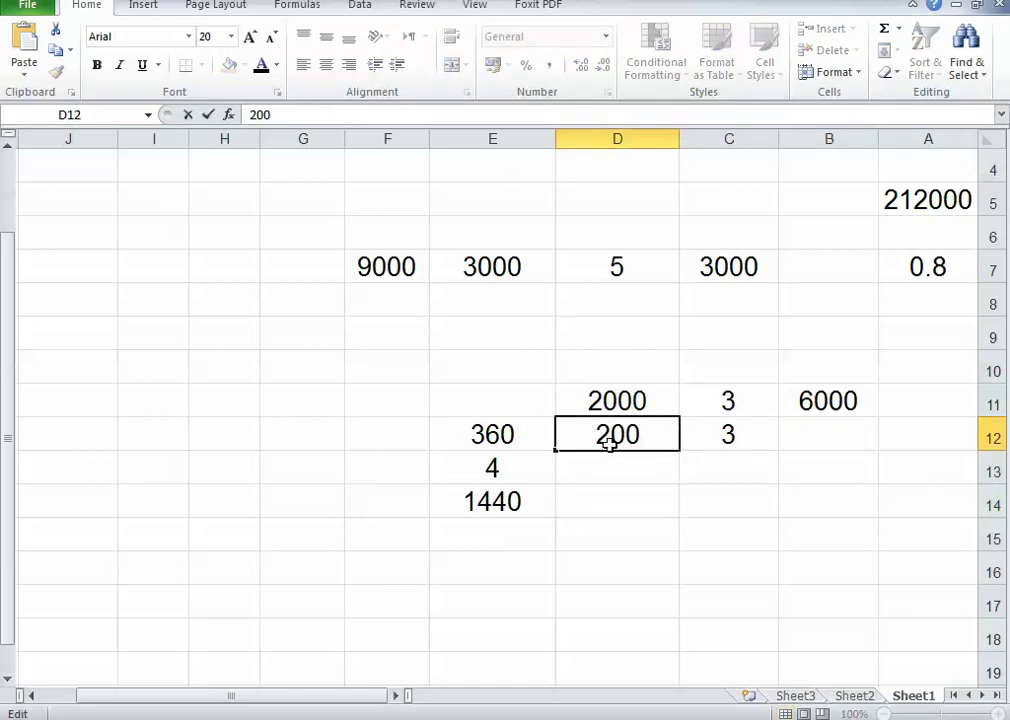
{"action": "key", "text": "Return"}
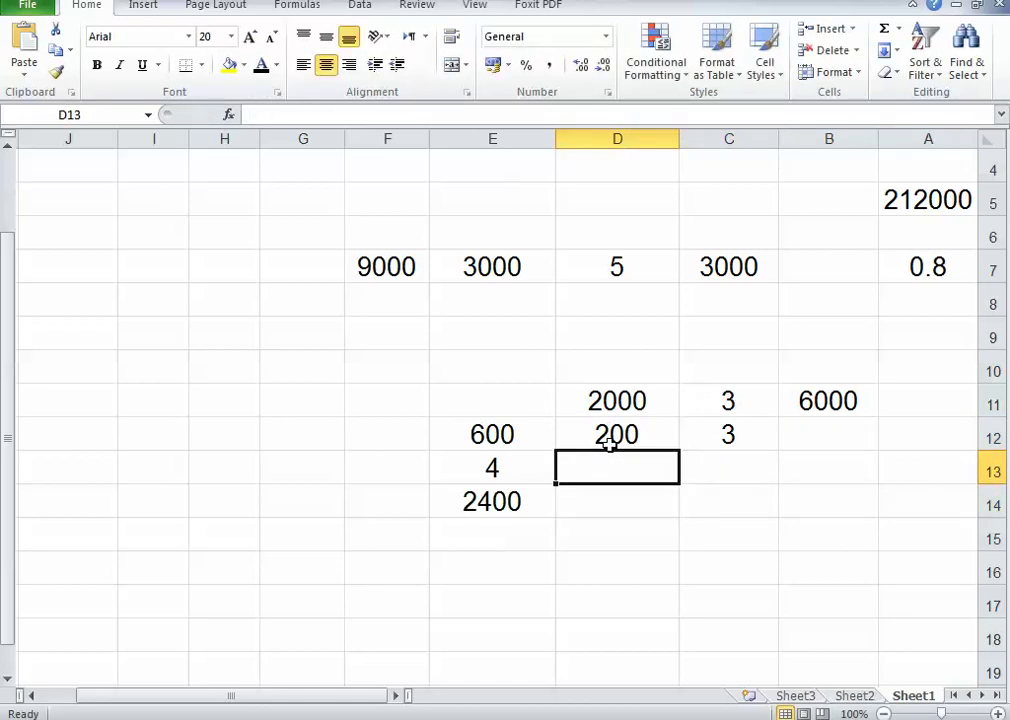
{"action": "left_click", "coordinate": [628, 440]}
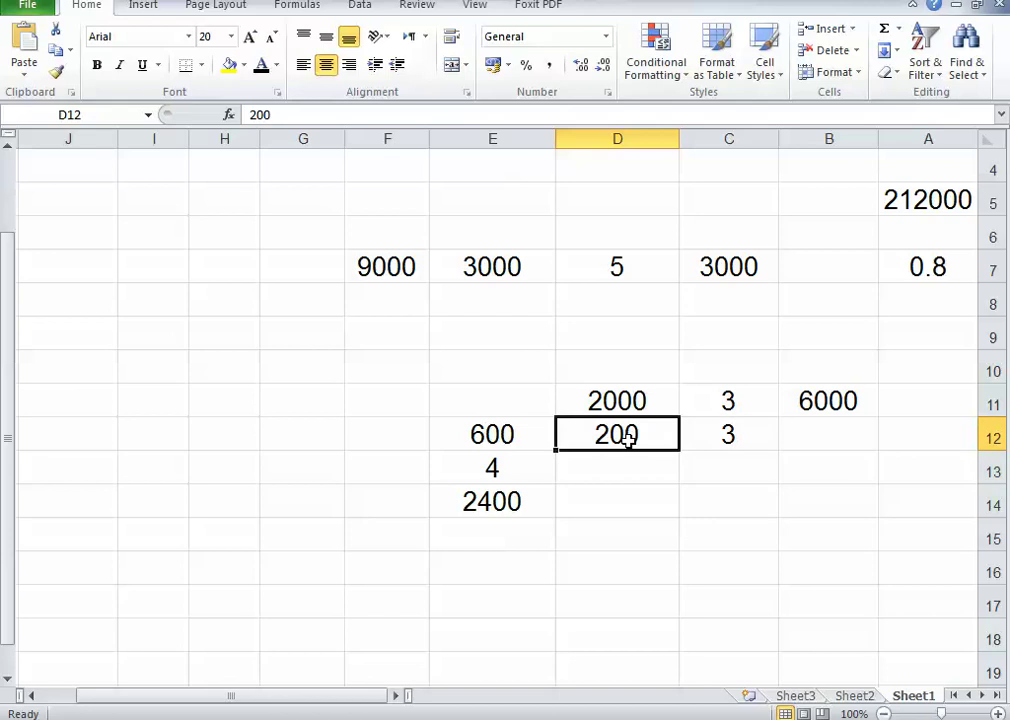
{"action": "left_click", "coordinate": [726, 472]}
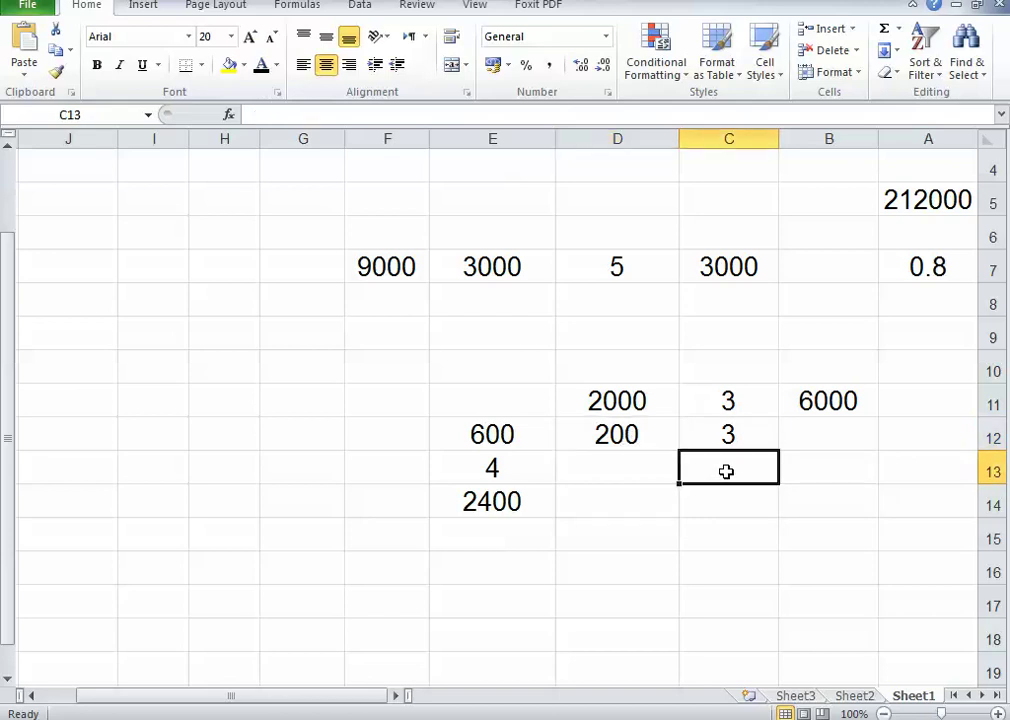
{"action": "left_click", "coordinate": [498, 470]}
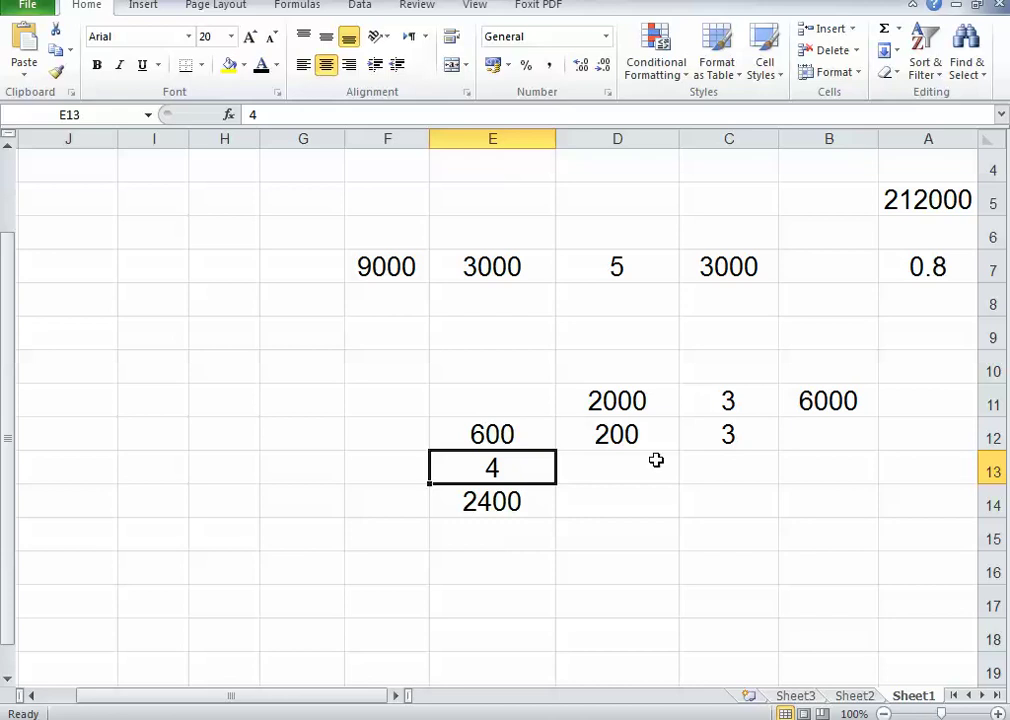
{"action": "left_click", "coordinate": [726, 474]}
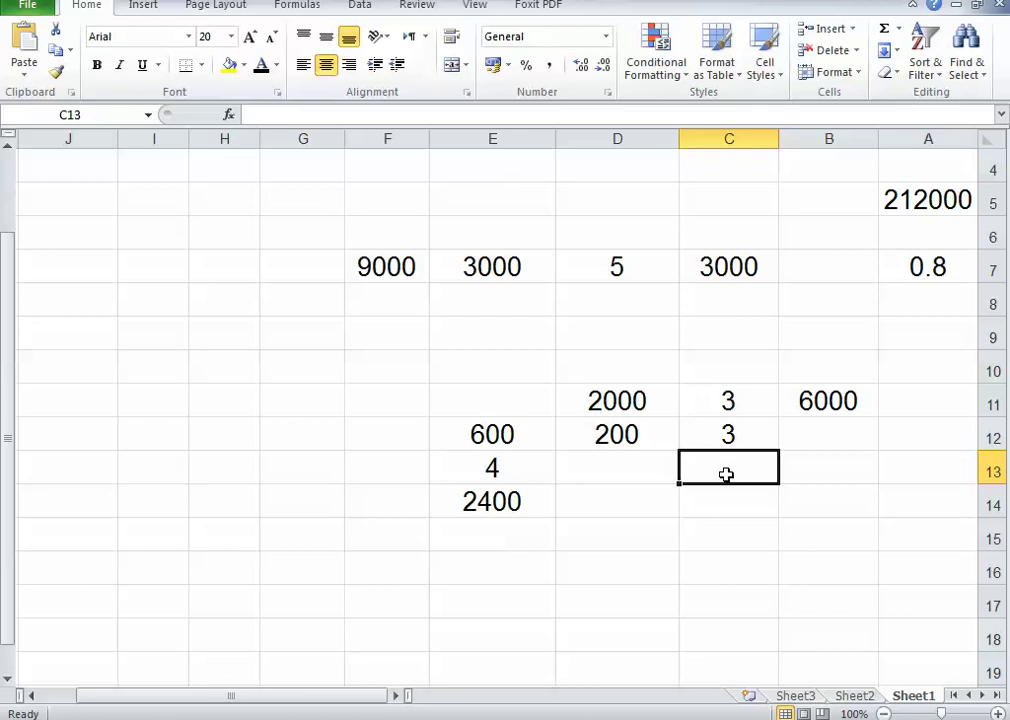
{"action": "left_click", "coordinate": [696, 528]}
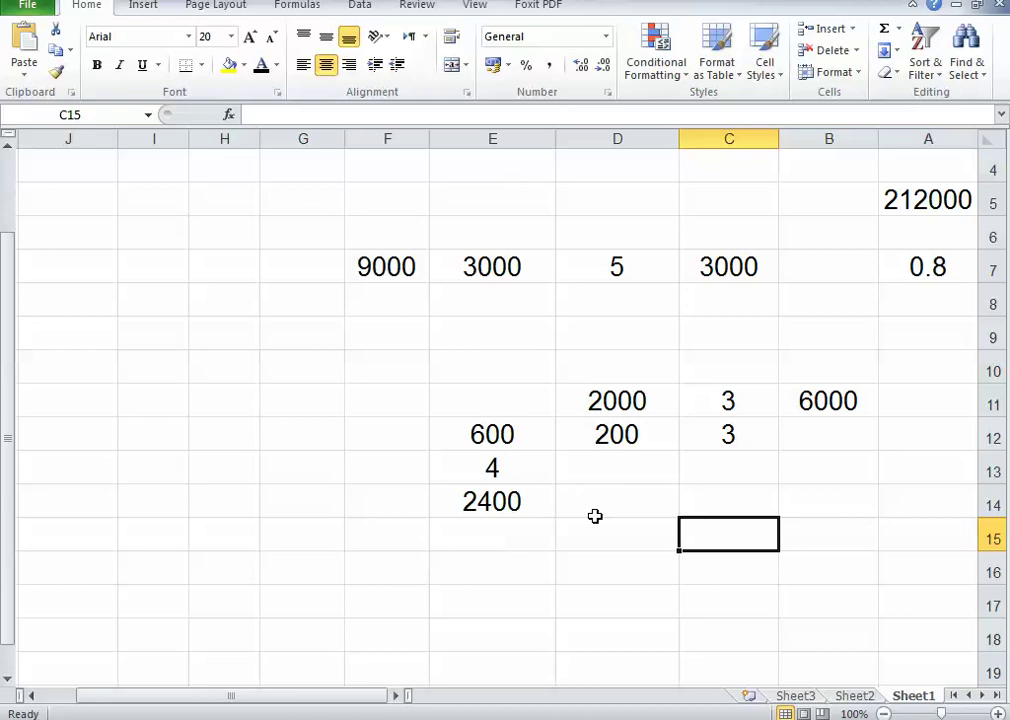
Step: Set the multiplier in cell D7 to 3
{"action": "scroll", "coordinate": [625, 516], "scroll_direction": "up", "scroll_amount": 1}
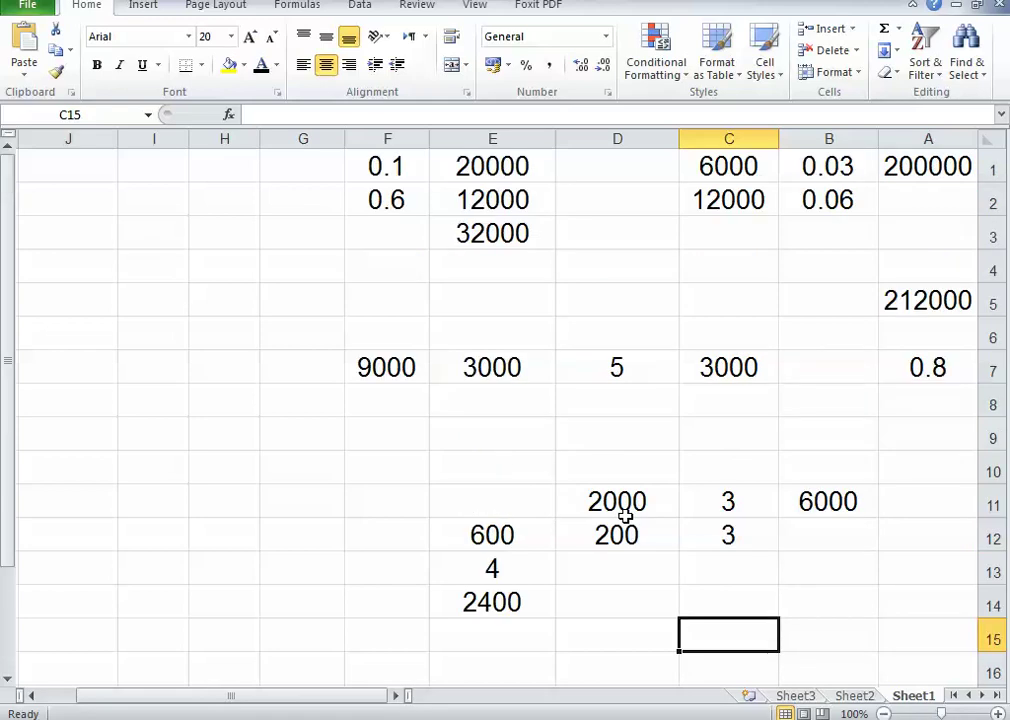
{"action": "left_click", "coordinate": [720, 374]}
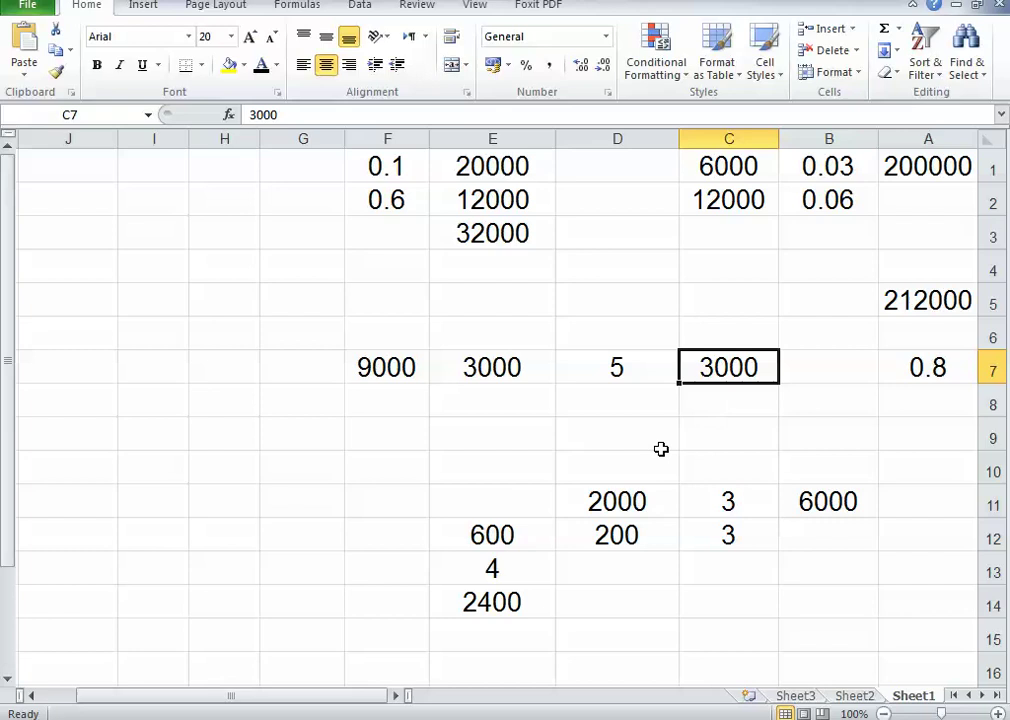
{"action": "double_click", "coordinate": [615, 367]}
{"action": "double_click", "coordinate": [618, 368]}
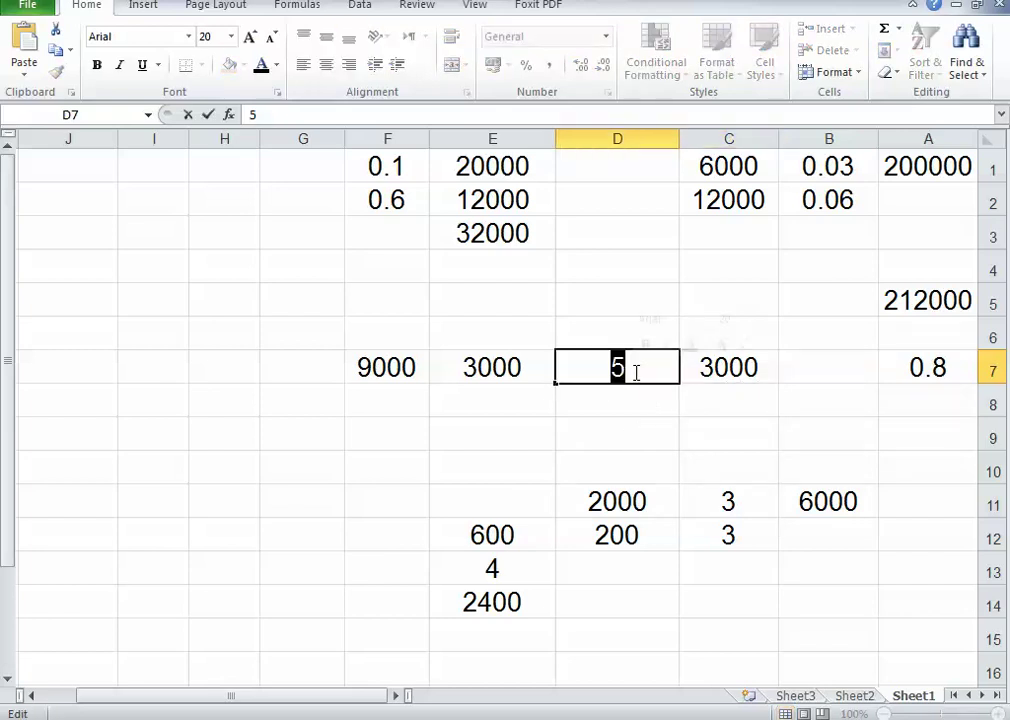
{"action": "type", "text": "3"}
{"action": "key", "text": "Return"}
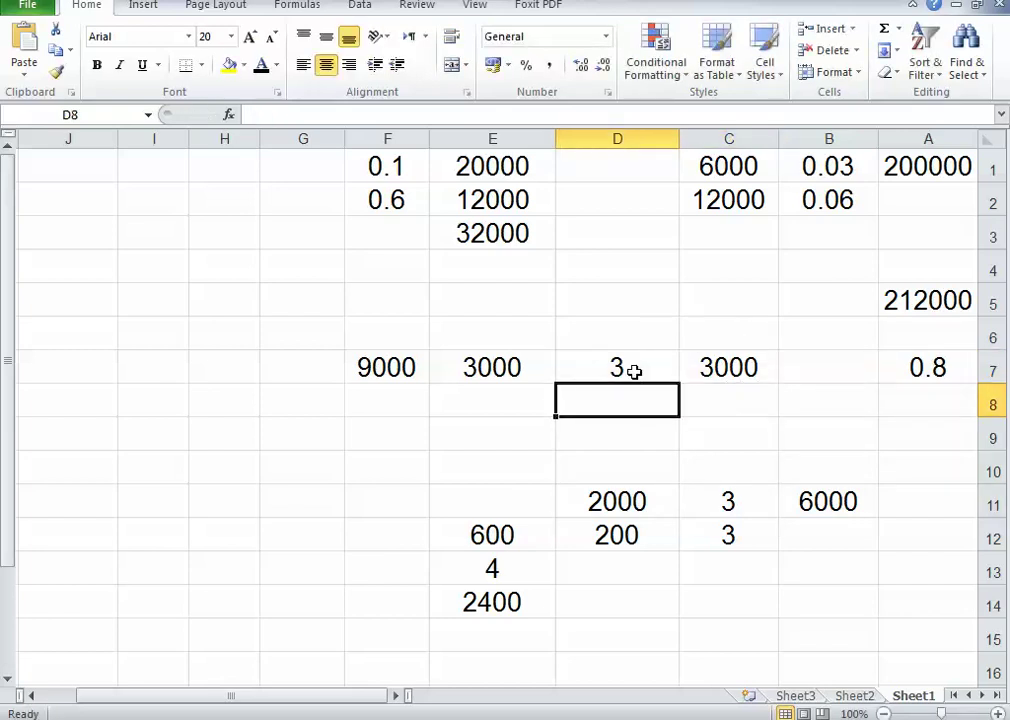
{"action": "left_click", "coordinate": [388, 378]}
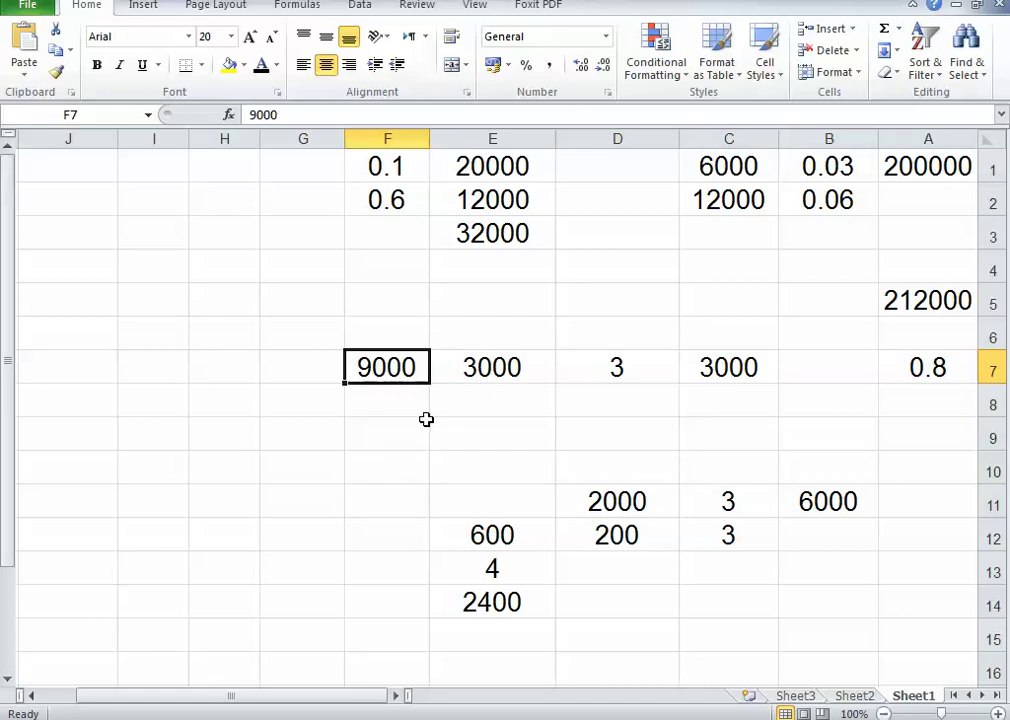
{"action": "left_click", "coordinate": [392, 404]}
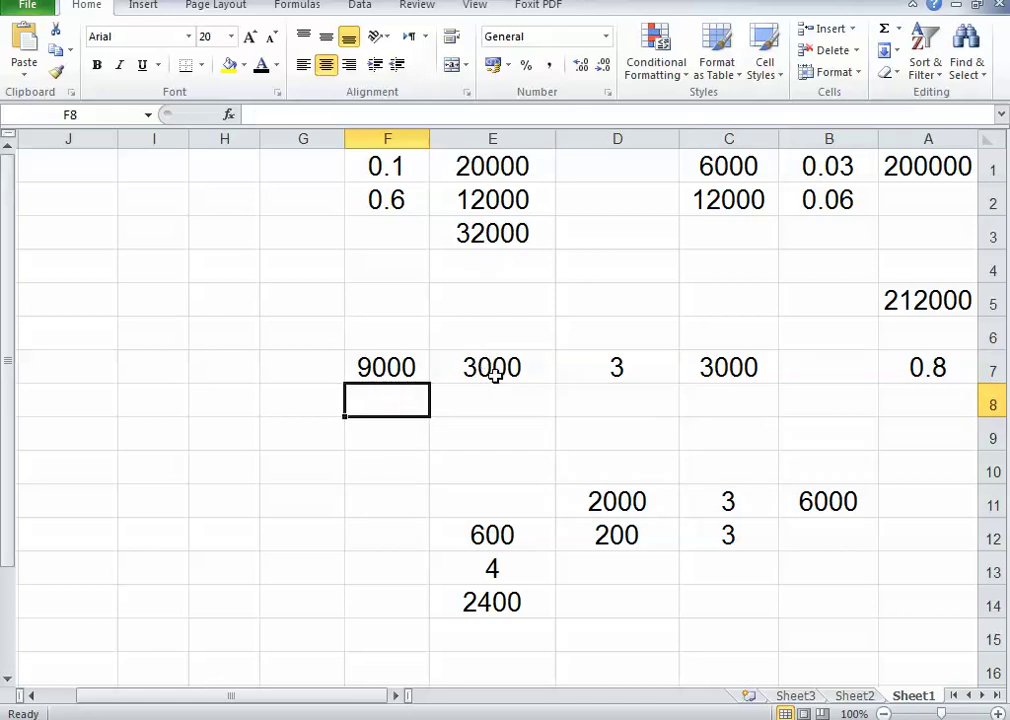
Step: Clear the contents of the range A11:F14
{"action": "left_click_drag", "start_coordinate": [918, 508], "coordinate": [412, 609]}
{"action": "key", "text": "Delete"}
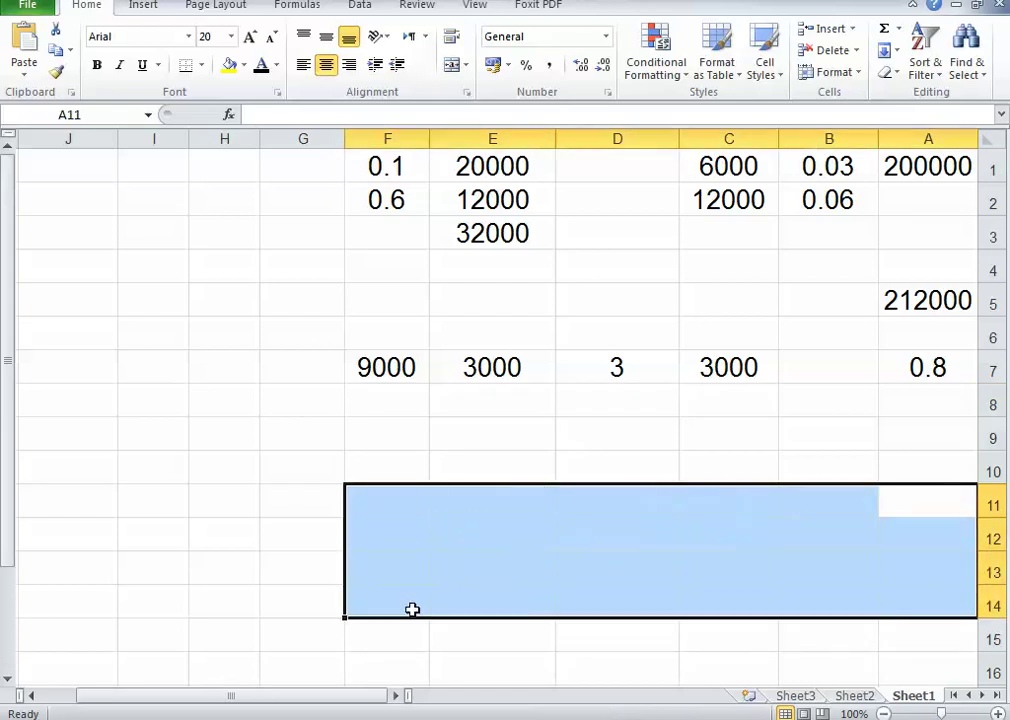
{"action": "left_click", "coordinate": [674, 588]}
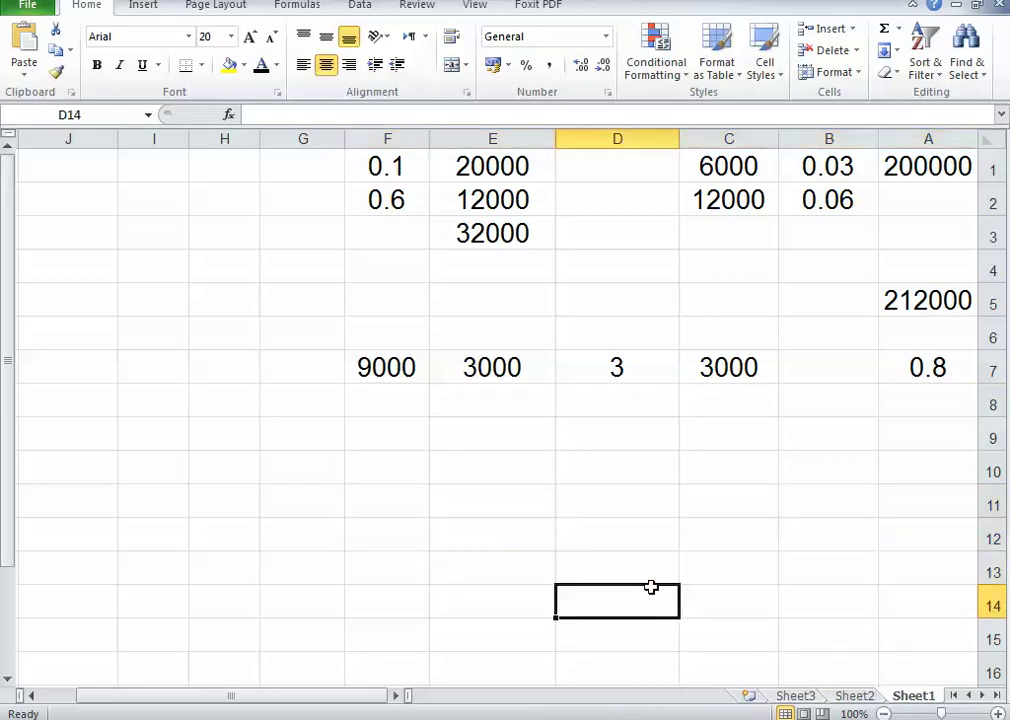
Step: Widen column G and enter the label "4 شهور" in cell G7
{"action": "left_click_drag", "start_coordinate": [258, 139], "coordinate": [147, 155]}
{"action": "left_click", "coordinate": [310, 369]}
{"action": "type", "text": "4"}
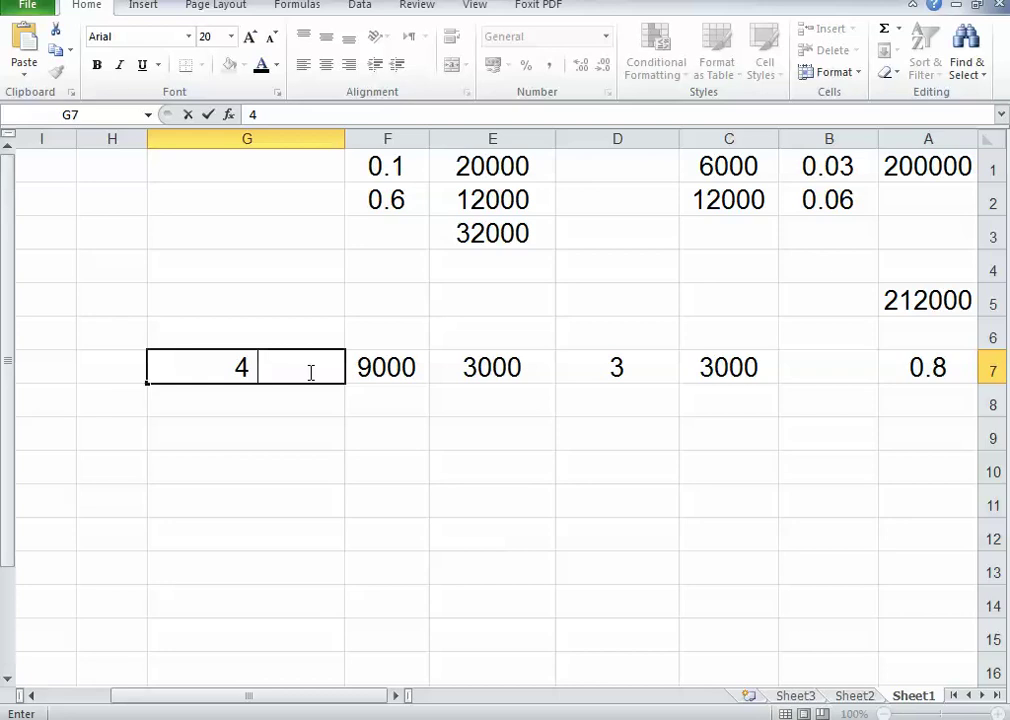
{"action": "type", "text": " ai,"}
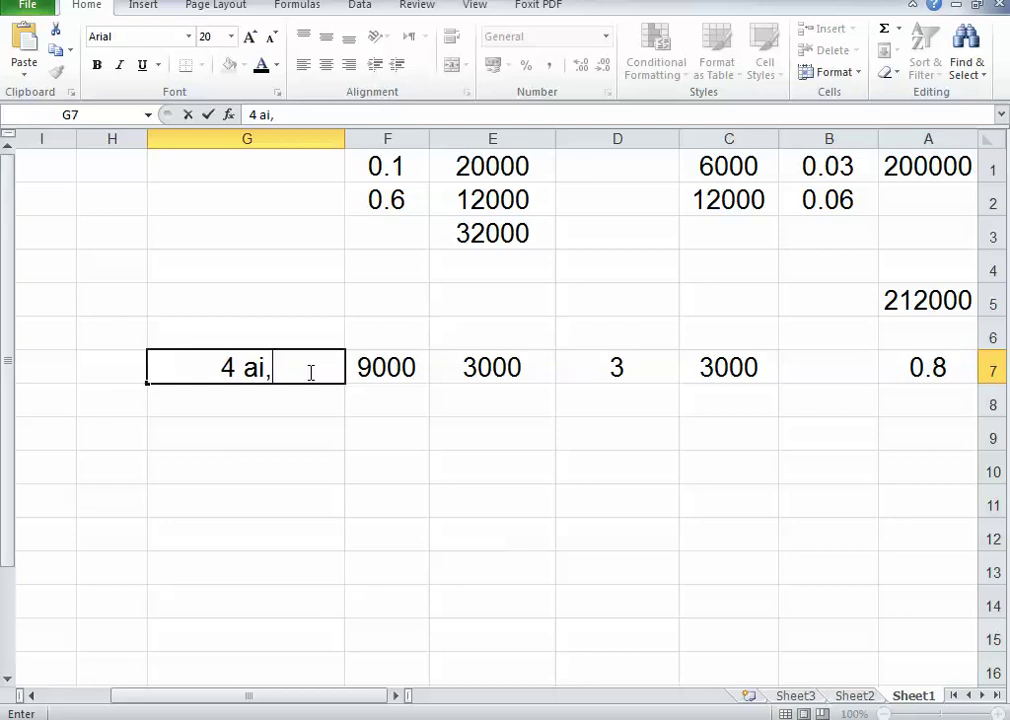
{"action": "type", "text": "v"}
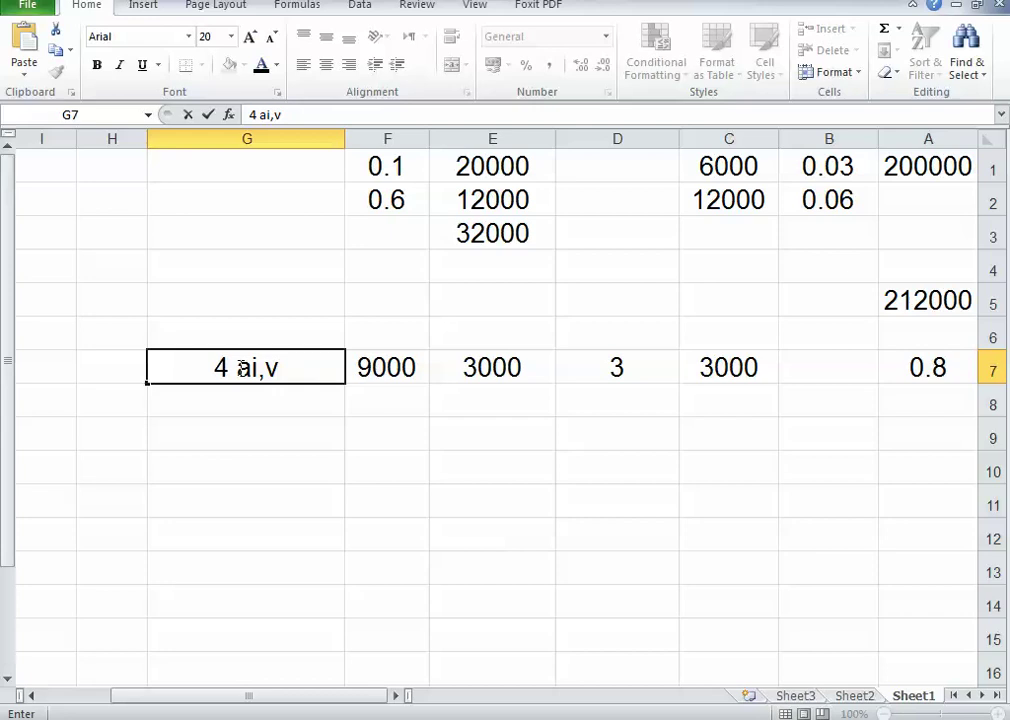
{"action": "left_click_drag", "start_coordinate": [240, 368], "coordinate": [279, 370]}
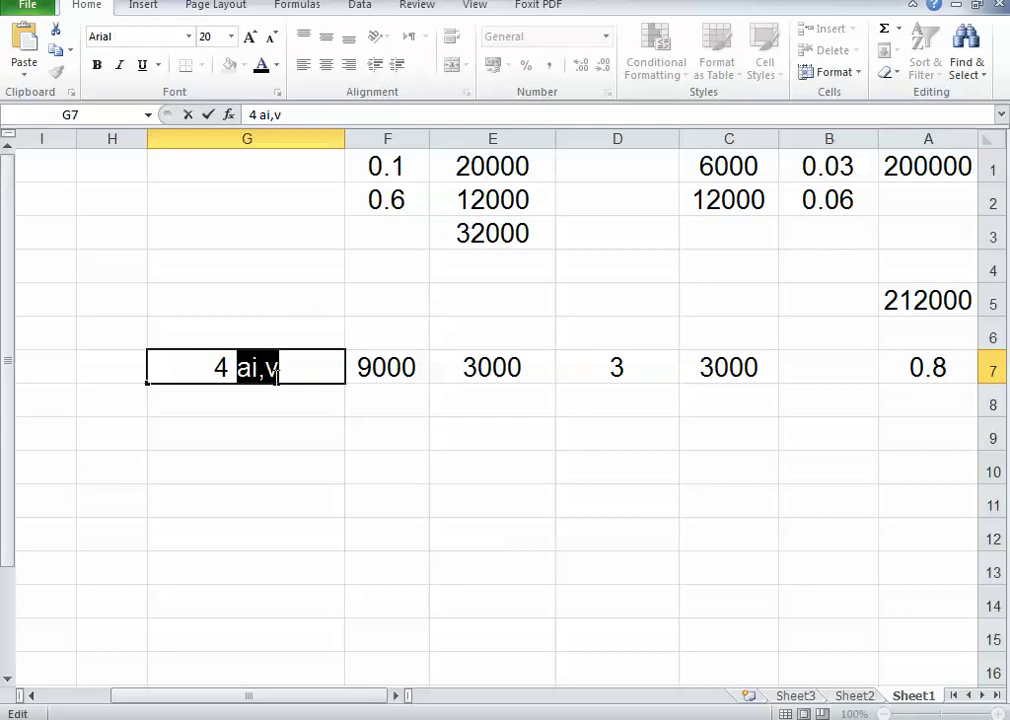
{"action": "type", "text": "شهو"}
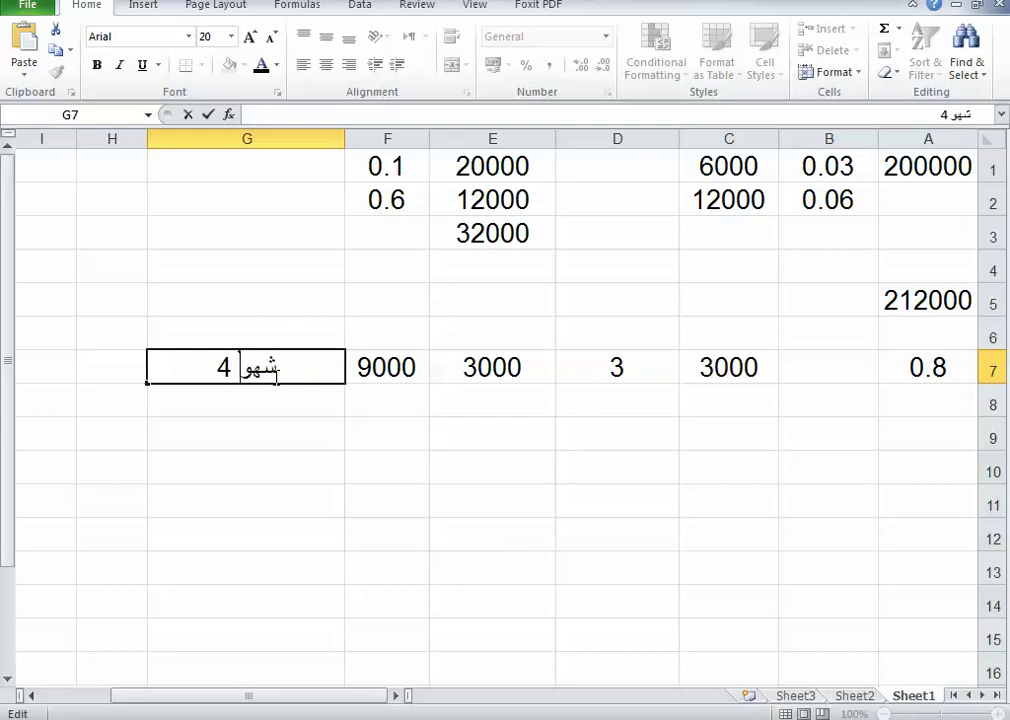
{"action": "type", "text": "ر"}
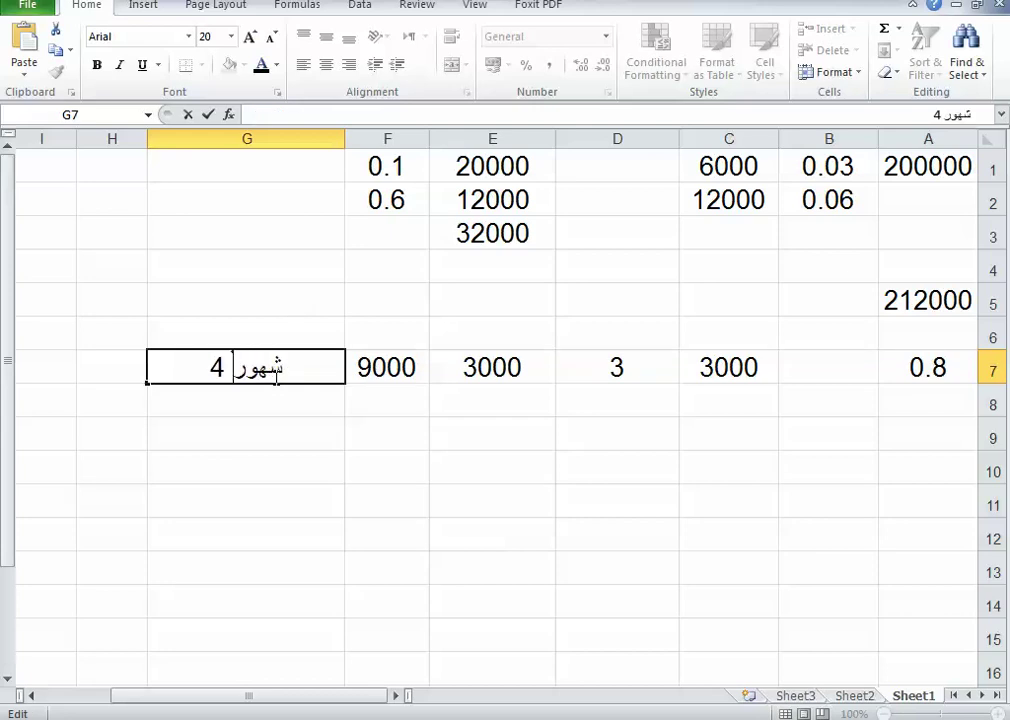
{"action": "left_click", "coordinate": [296, 421]}
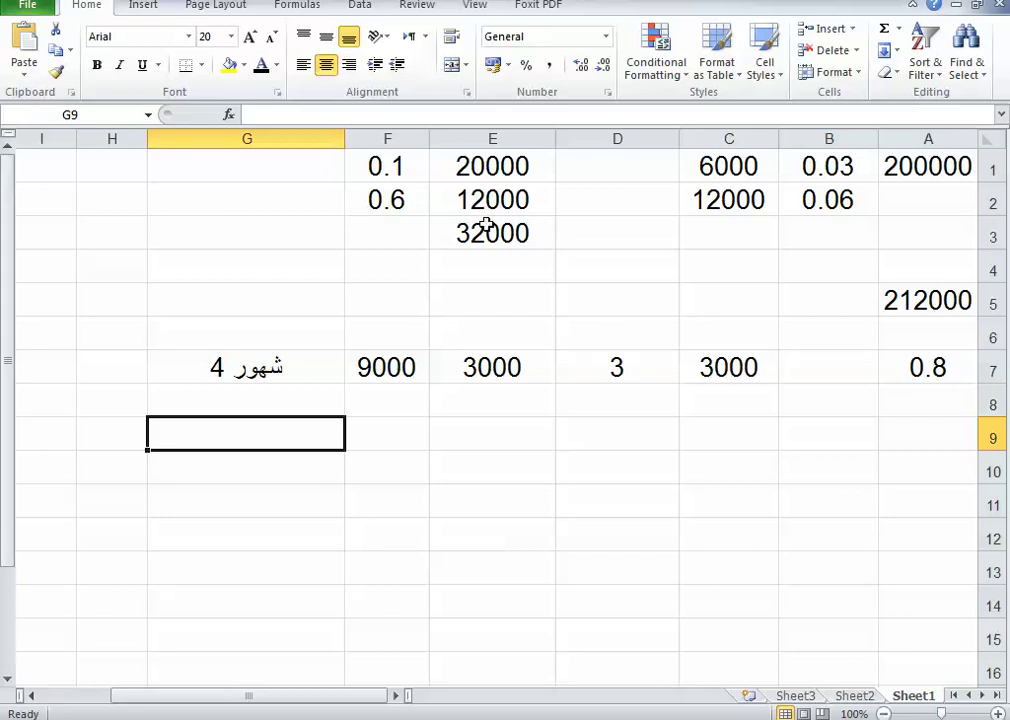
Step: Change the number of months in cell G7 to 5
{"action": "left_click", "coordinate": [406, 169]}
{"action": "left_click", "coordinate": [403, 200]}
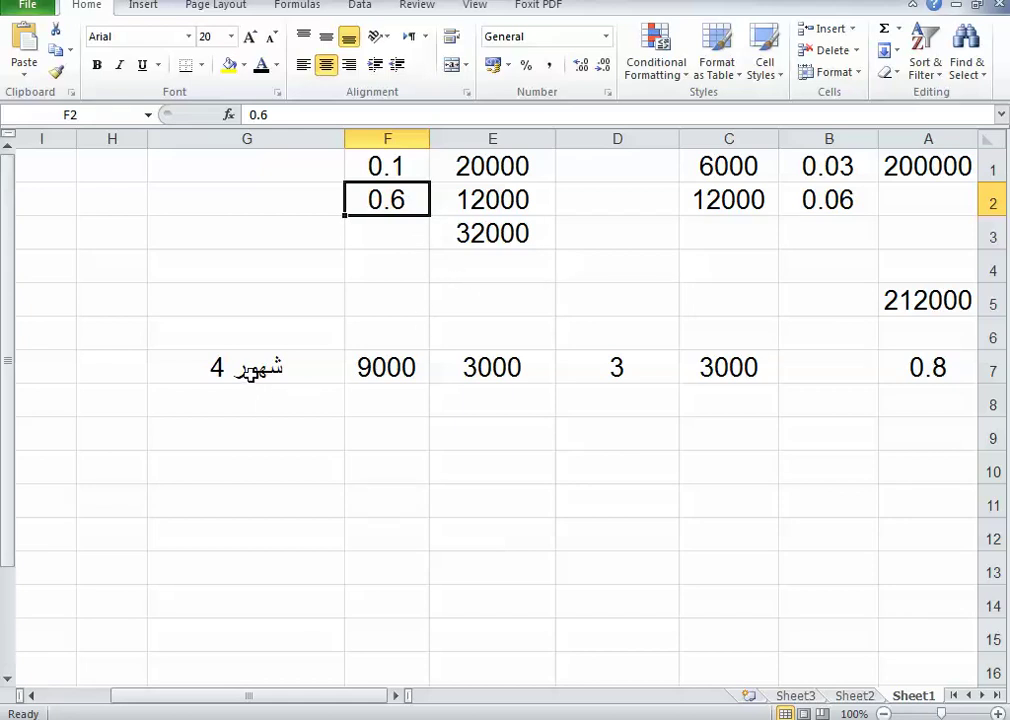
{"action": "left_click", "coordinate": [249, 372]}
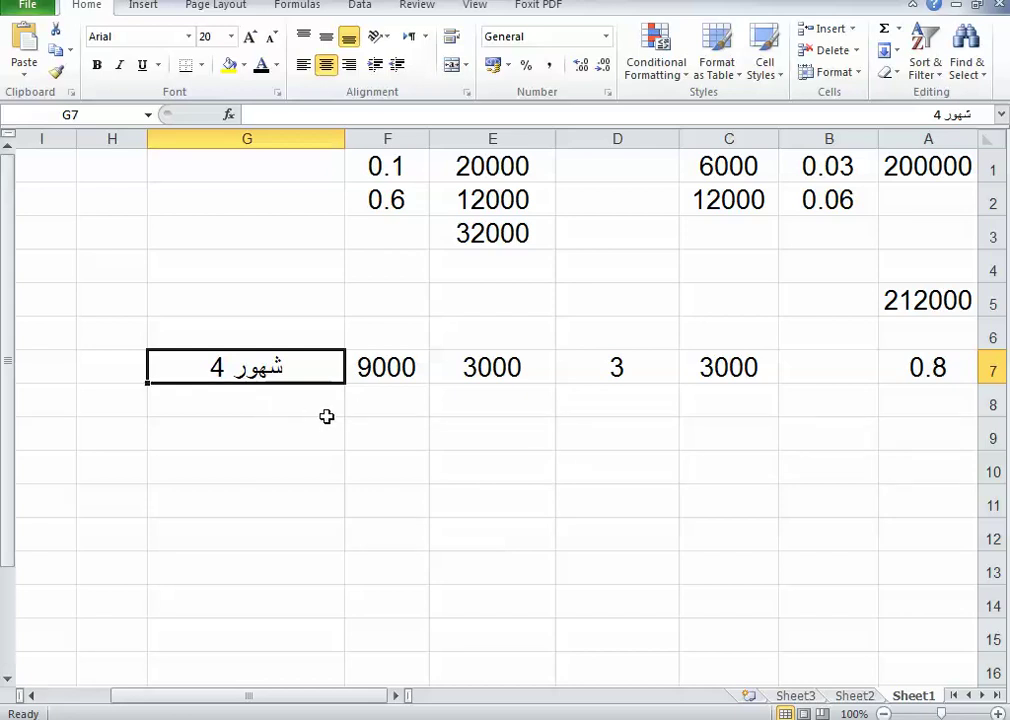
{"action": "double_click", "coordinate": [205, 370]}
{"action": "left_click_drag", "start_coordinate": [224, 368], "coordinate": [200, 372]}
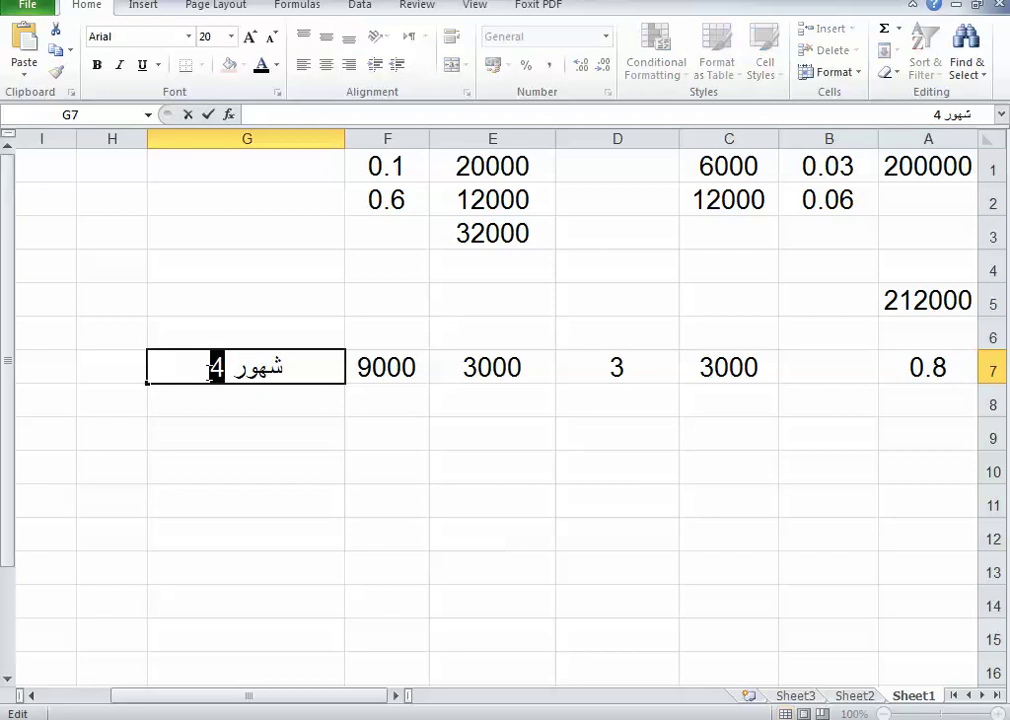
{"action": "type", "text": "5"}
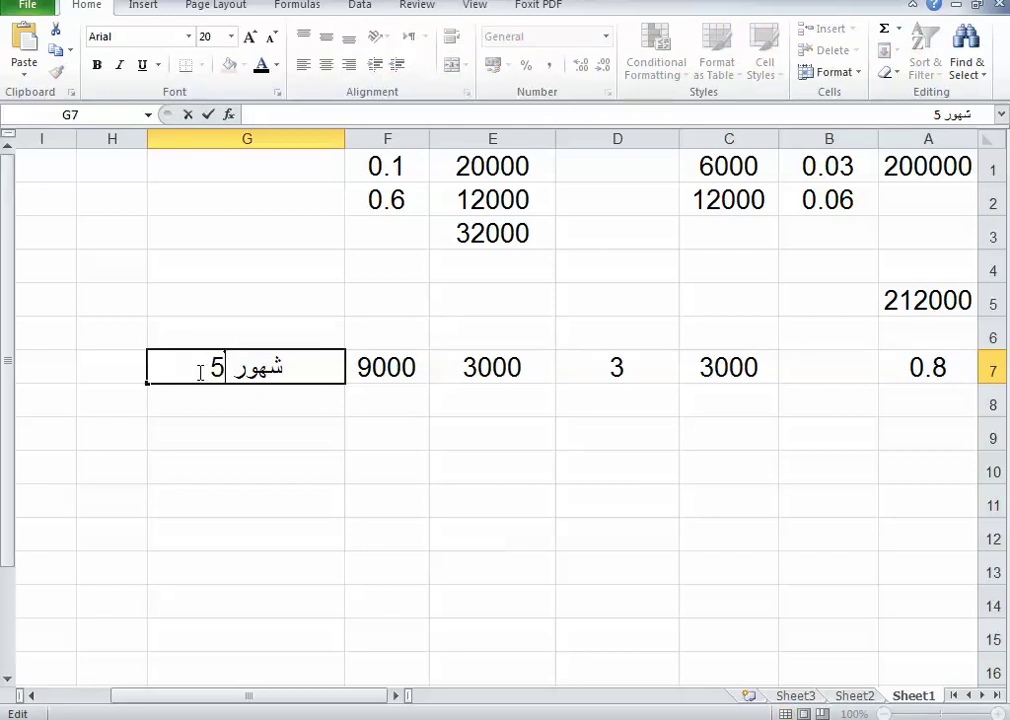
{"action": "left_click", "coordinate": [266, 431]}
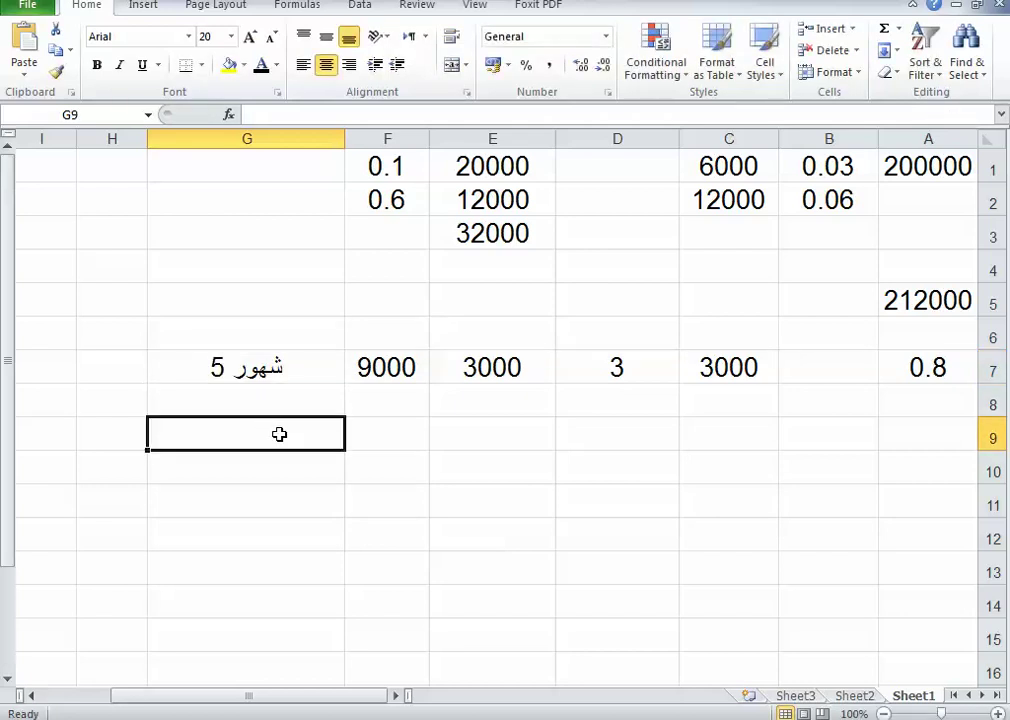
Step: Fill the range A8:H8 with the standard blue colour as a divider beneath row 7
{"action": "left_click_drag", "start_coordinate": [922, 404], "coordinate": [134, 402]}
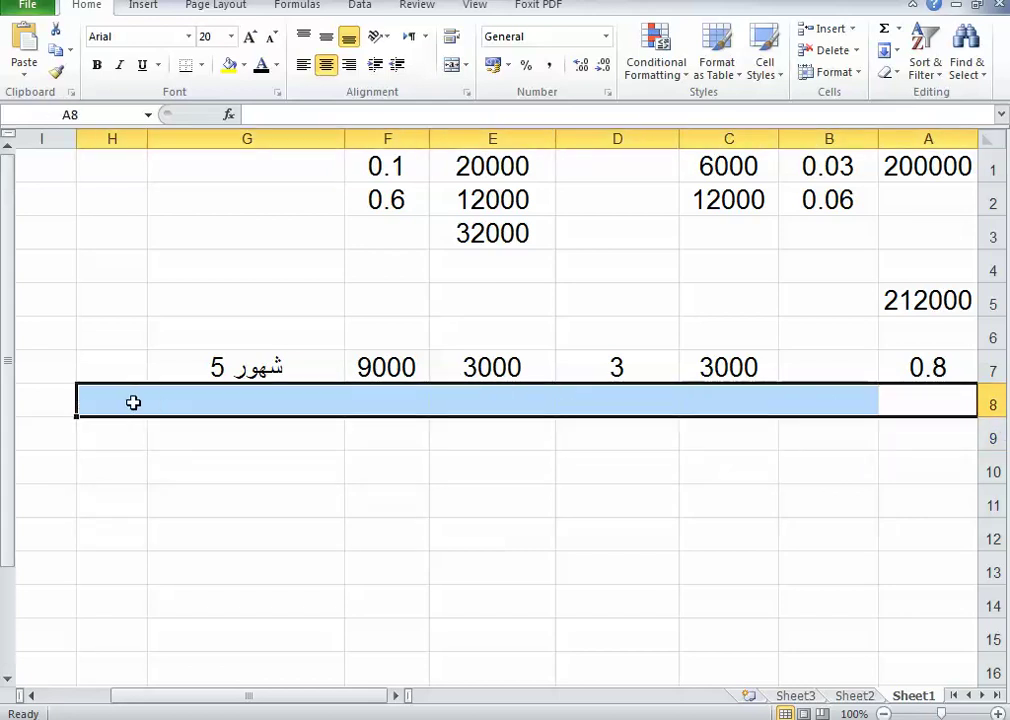
{"action": "left_click", "coordinate": [243, 67]}
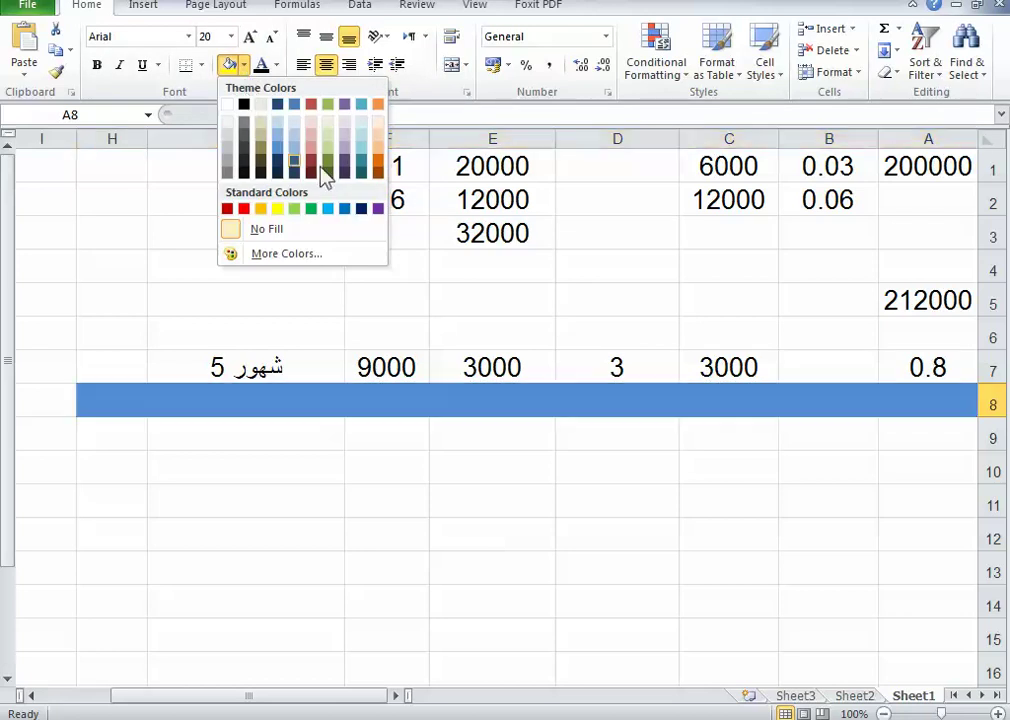
{"action": "left_click", "coordinate": [345, 213]}
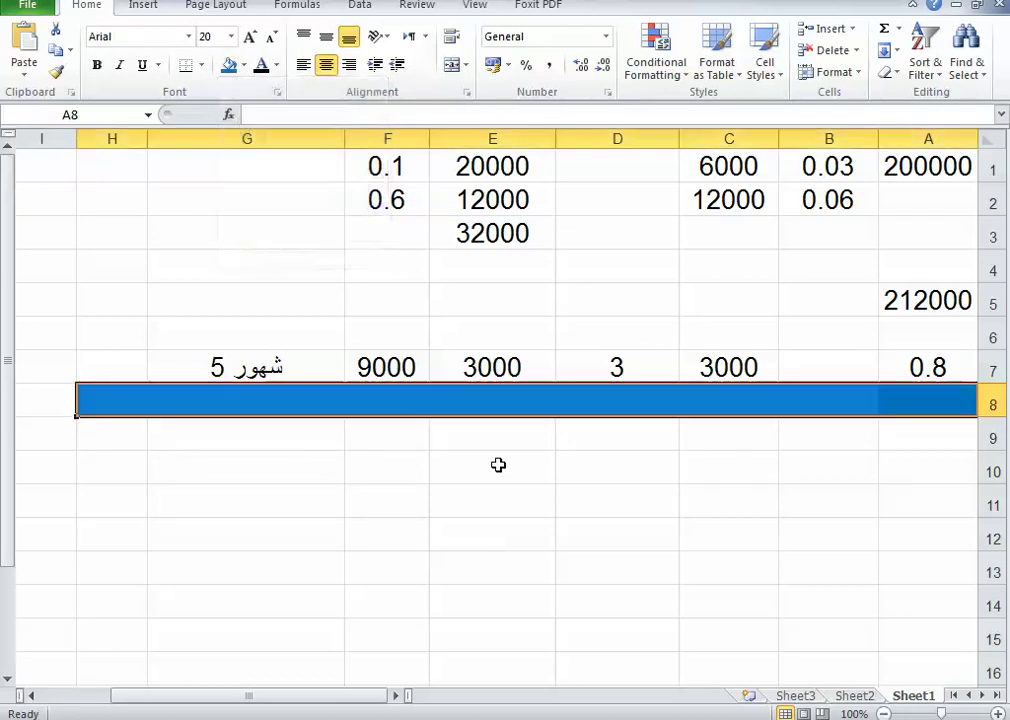
{"action": "left_click", "coordinate": [615, 470]}
{"action": "left_click", "coordinate": [921, 442]}
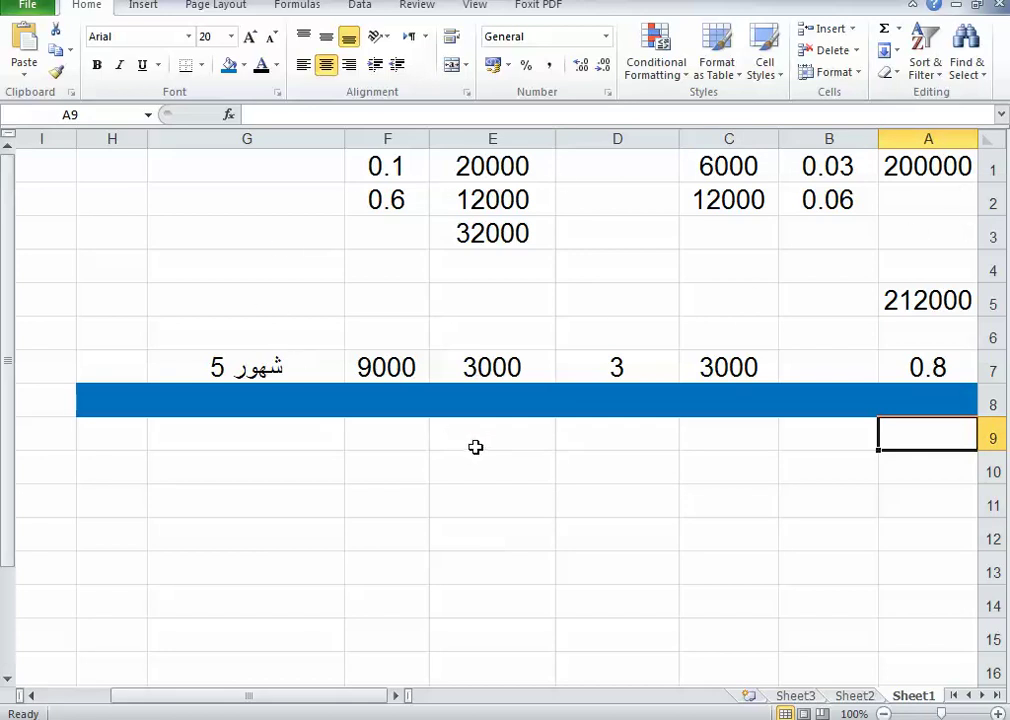
Step: Change the number of months in cell G7 to 6
{"action": "left_click", "coordinate": [229, 368]}
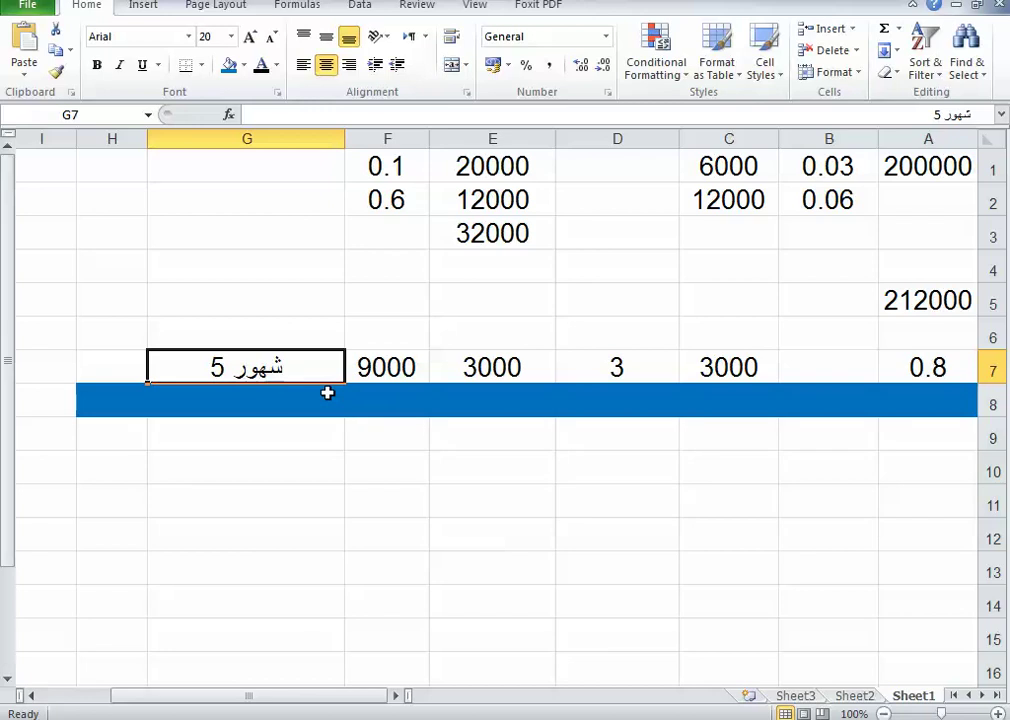
{"action": "left_click", "coordinate": [620, 367]}
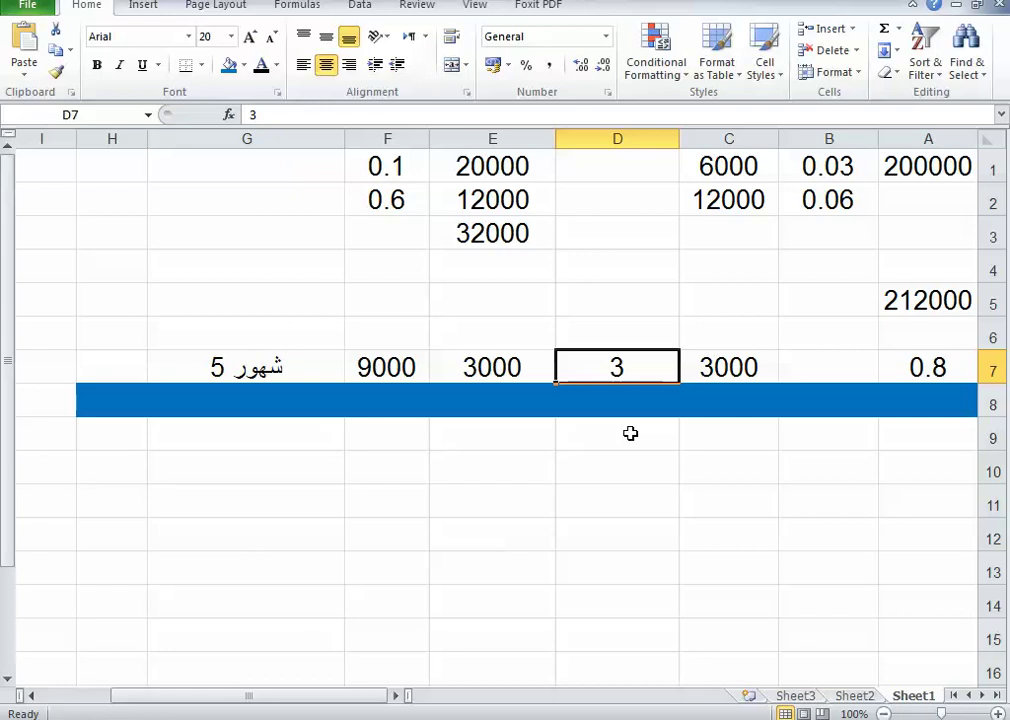
{"action": "left_click", "coordinate": [486, 375]}
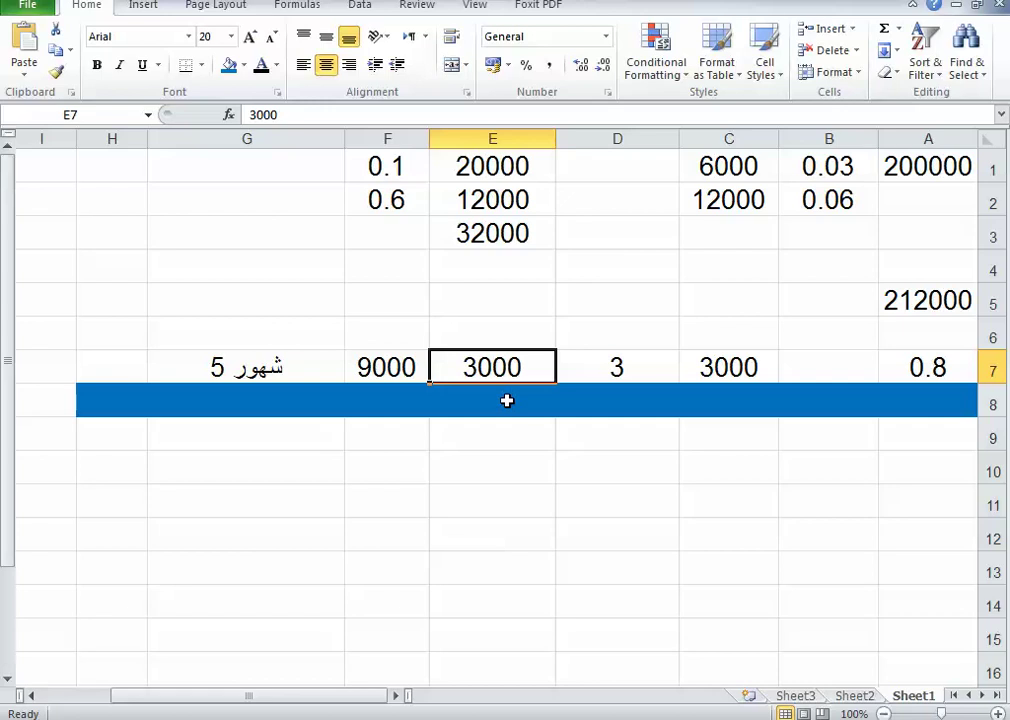
{"action": "double_click", "coordinate": [228, 372]}
{"action": "left_click_drag", "start_coordinate": [228, 372], "coordinate": [207, 372]}
{"action": "type", "text": "6"}
{"action": "left_click", "coordinate": [436, 444]}
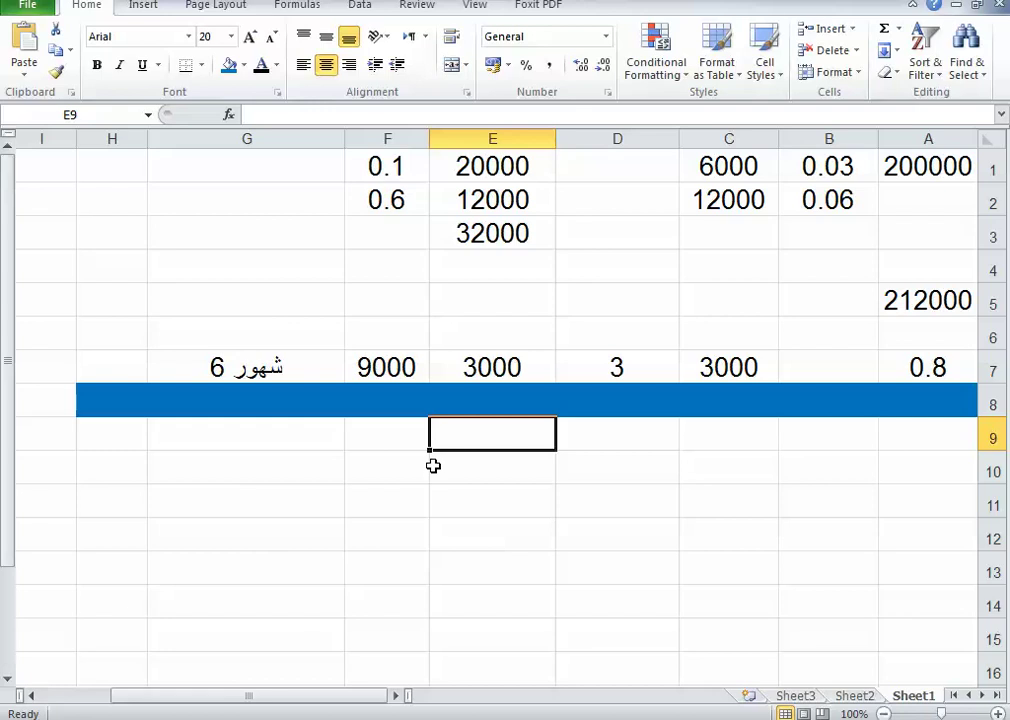
Step: Enter the amount 220000 in cell A9, directly below the blue divider
{"action": "double_click", "coordinate": [917, 437]}
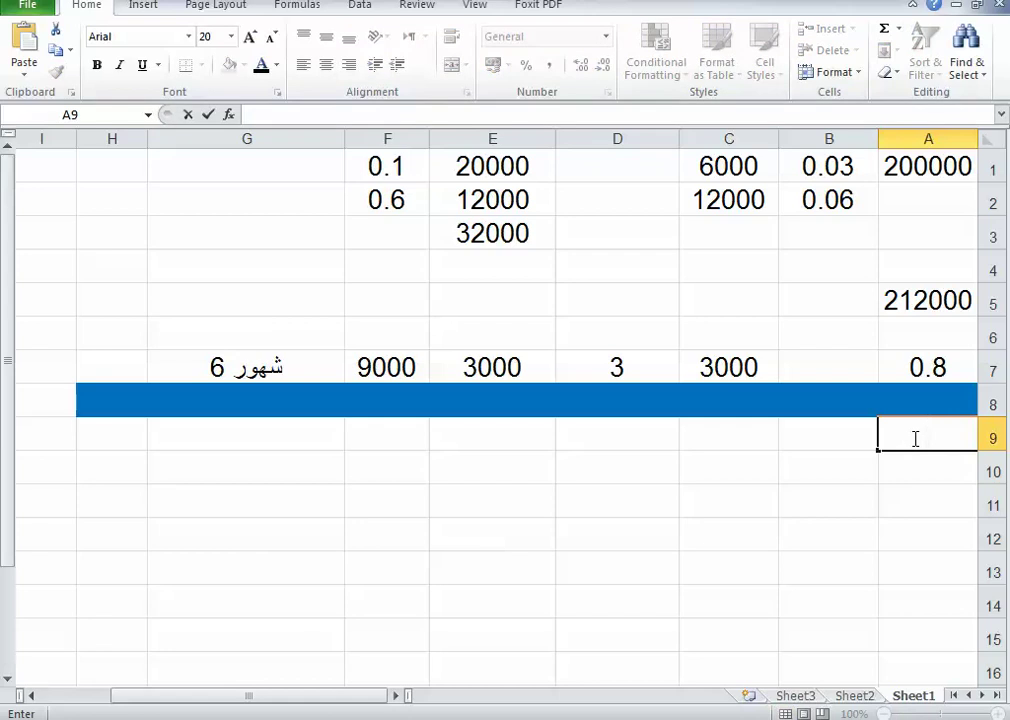
{"action": "type", "text": "220"}
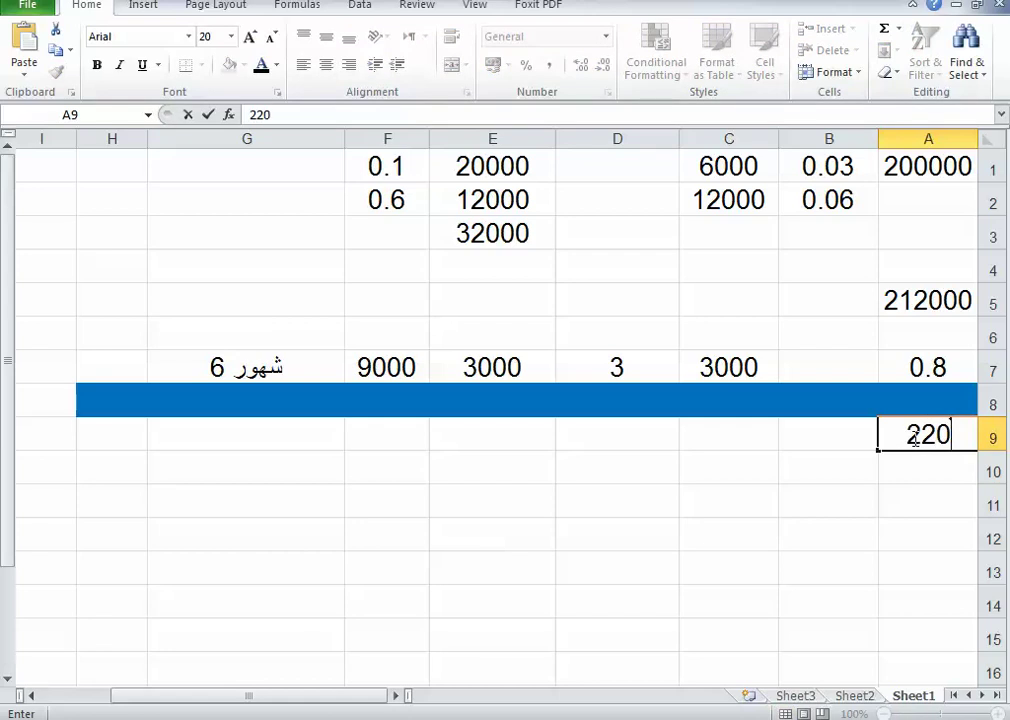
{"action": "type", "text": "000"}
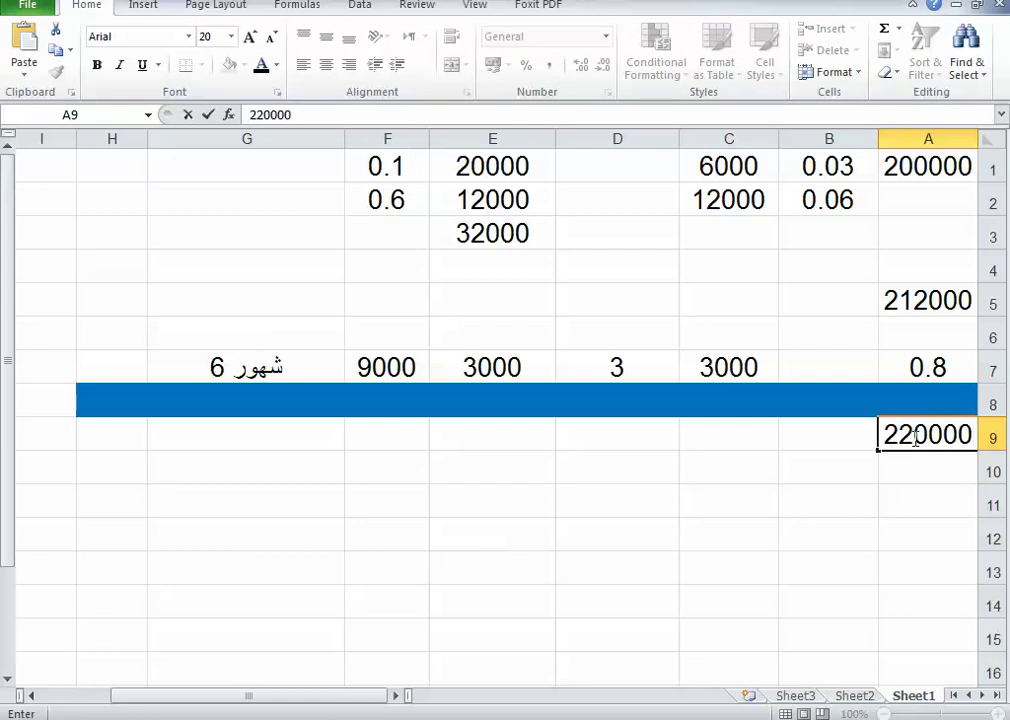
{"action": "left_click", "coordinate": [865, 538]}
{"action": "left_click", "coordinate": [913, 444]}
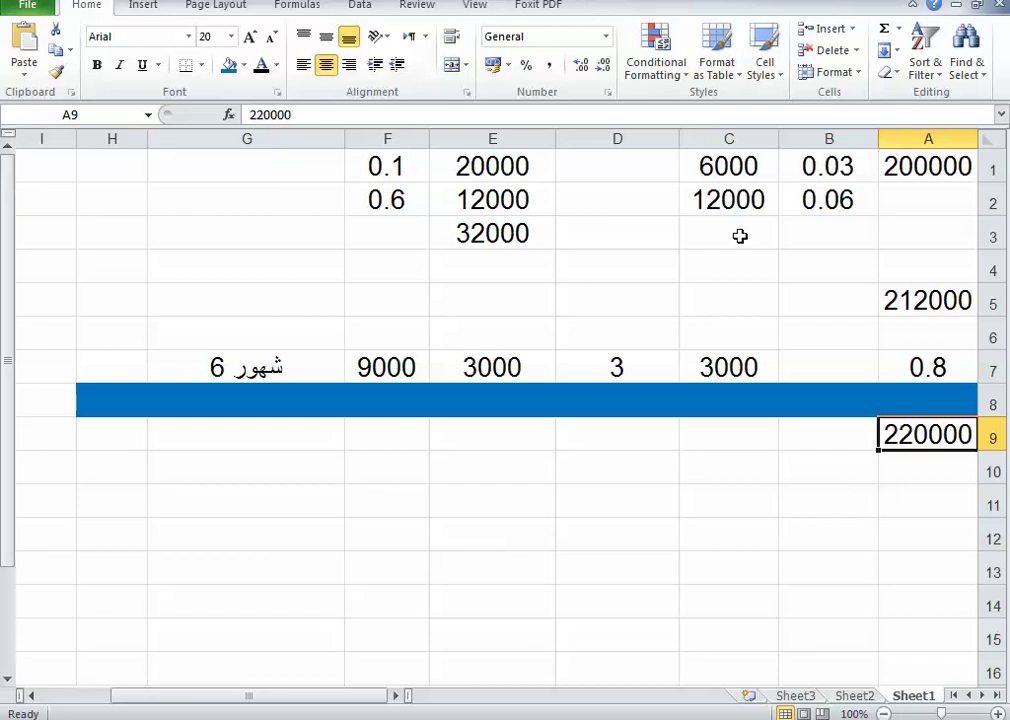
{"action": "left_click", "coordinate": [731, 172]}
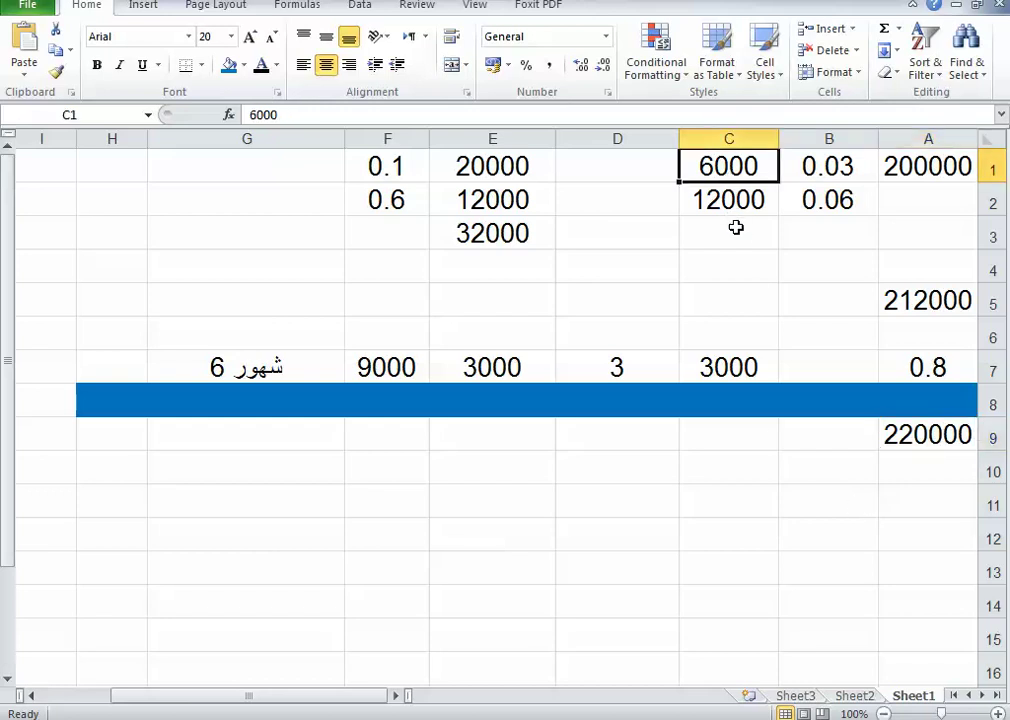
{"action": "left_click", "coordinate": [731, 203]}
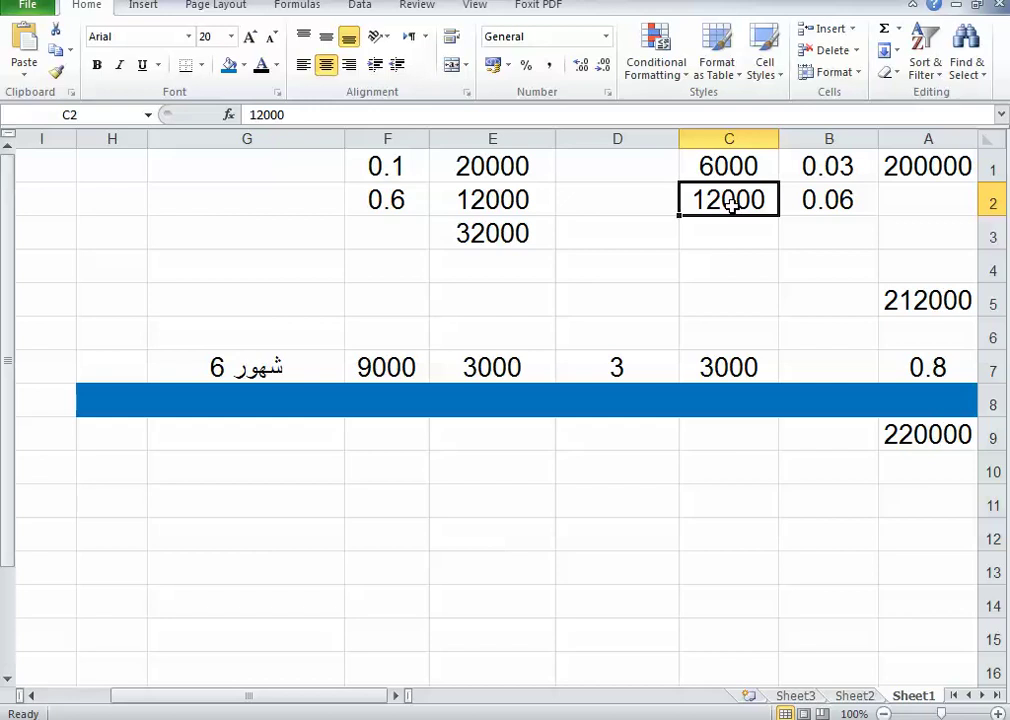
{"action": "left_click", "coordinate": [720, 170]}
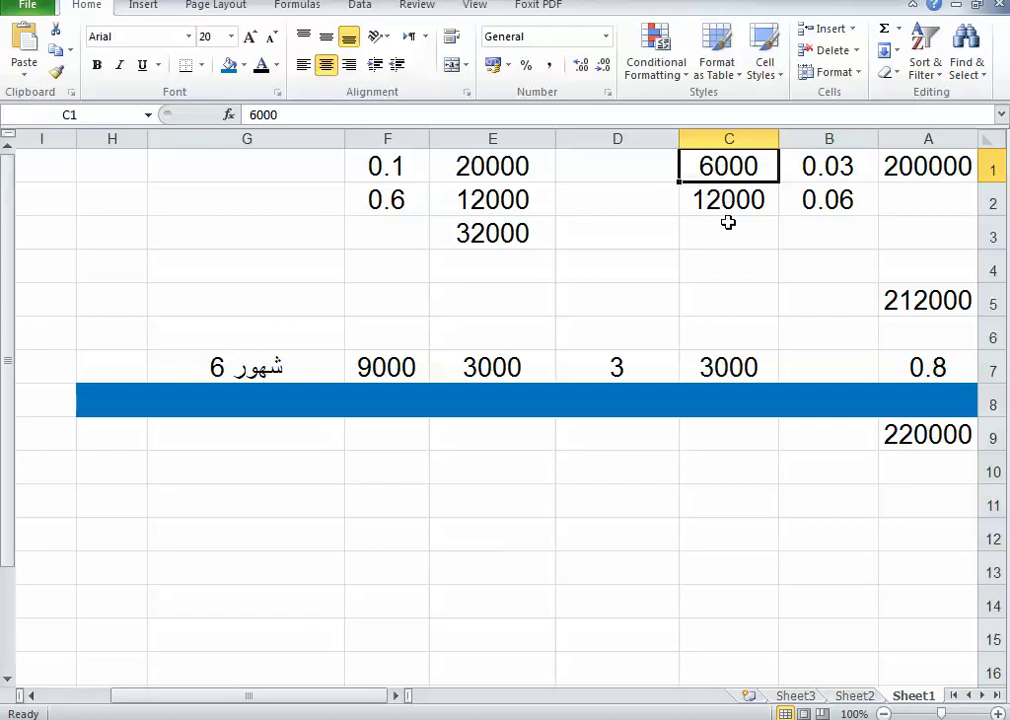
{"action": "left_click", "coordinate": [731, 203]}
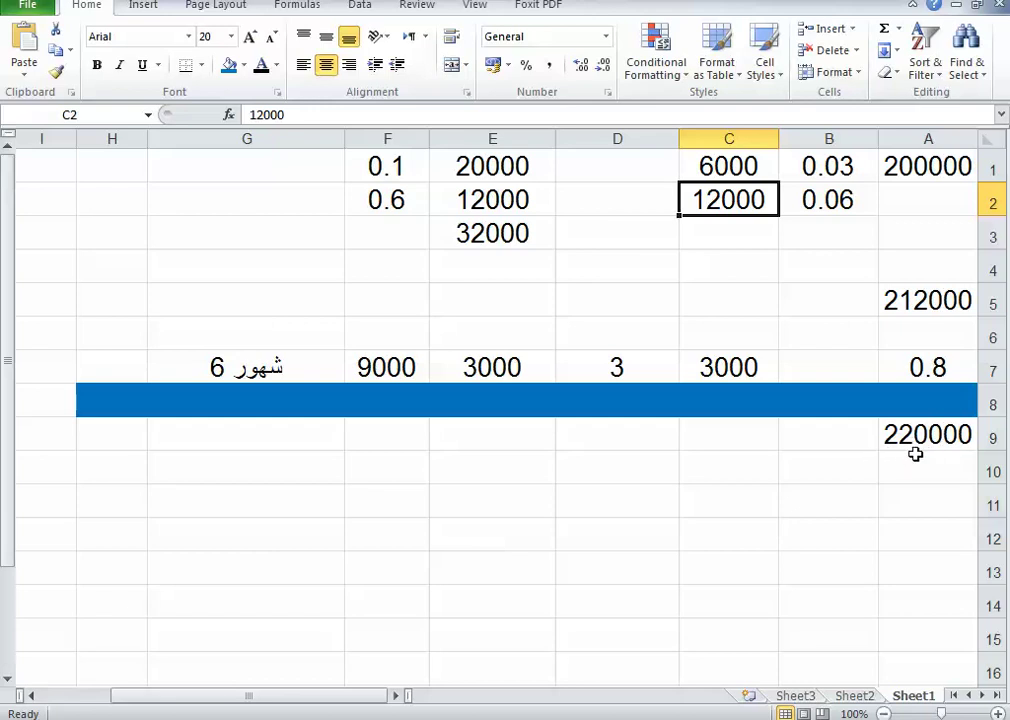
Step: Enter the amount 20000 in cell B9, next to the 220000 amount
{"action": "left_click", "coordinate": [828, 443]}
{"action": "type", "text": "2"}
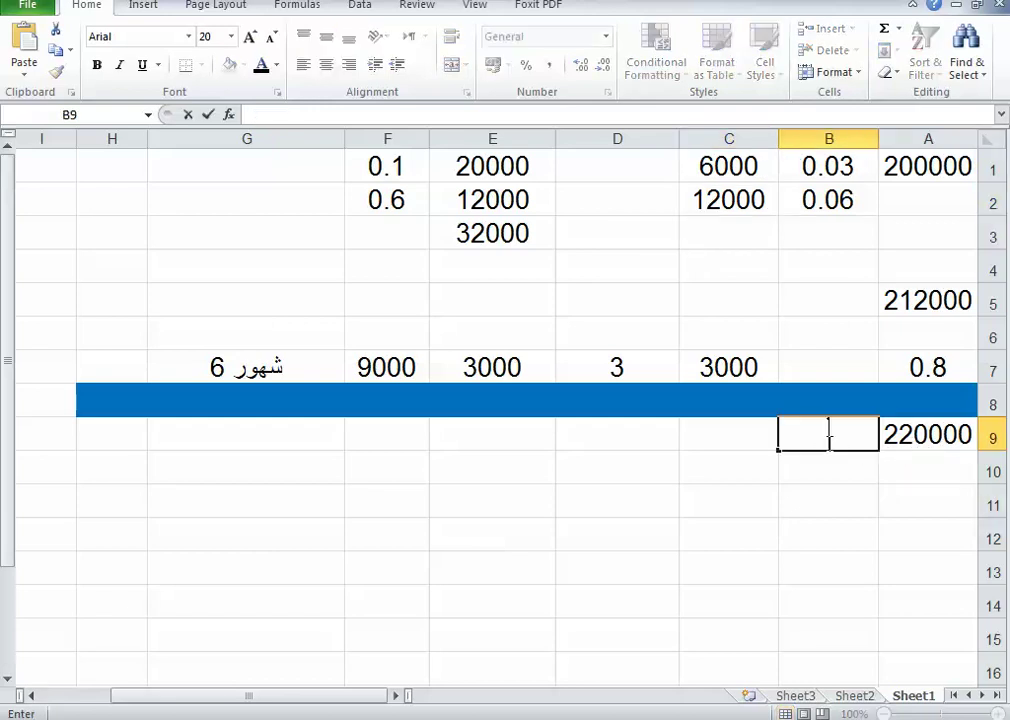
{"action": "type", "text": "0000"}
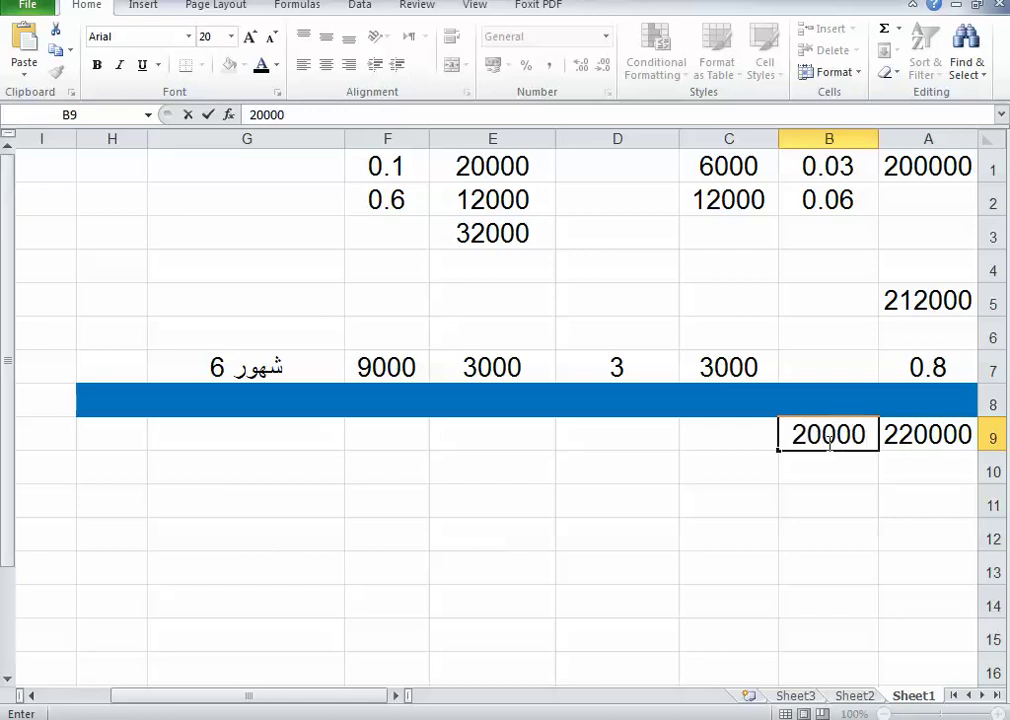
{"action": "left_click", "coordinate": [829, 502]}
Step: Enter the rate 0.1 in cell C9
{"action": "left_click", "coordinate": [724, 437]}
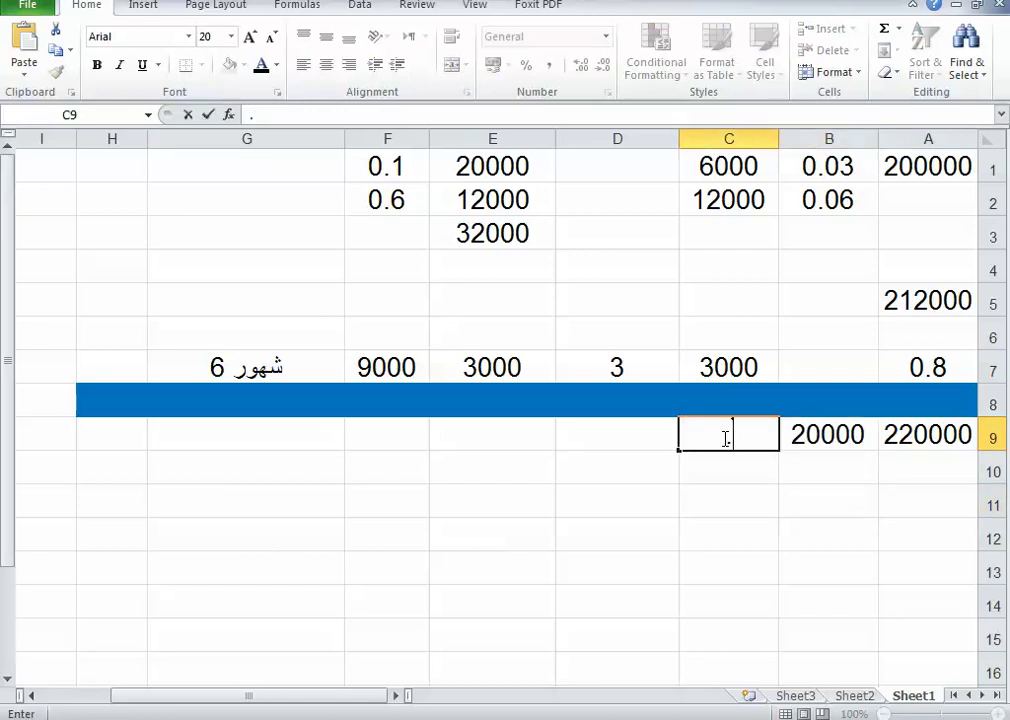
{"action": "type", "text": ".1"}
{"action": "left_click", "coordinate": [725, 437]}
{"action": "double_click", "coordinate": [724, 437]}
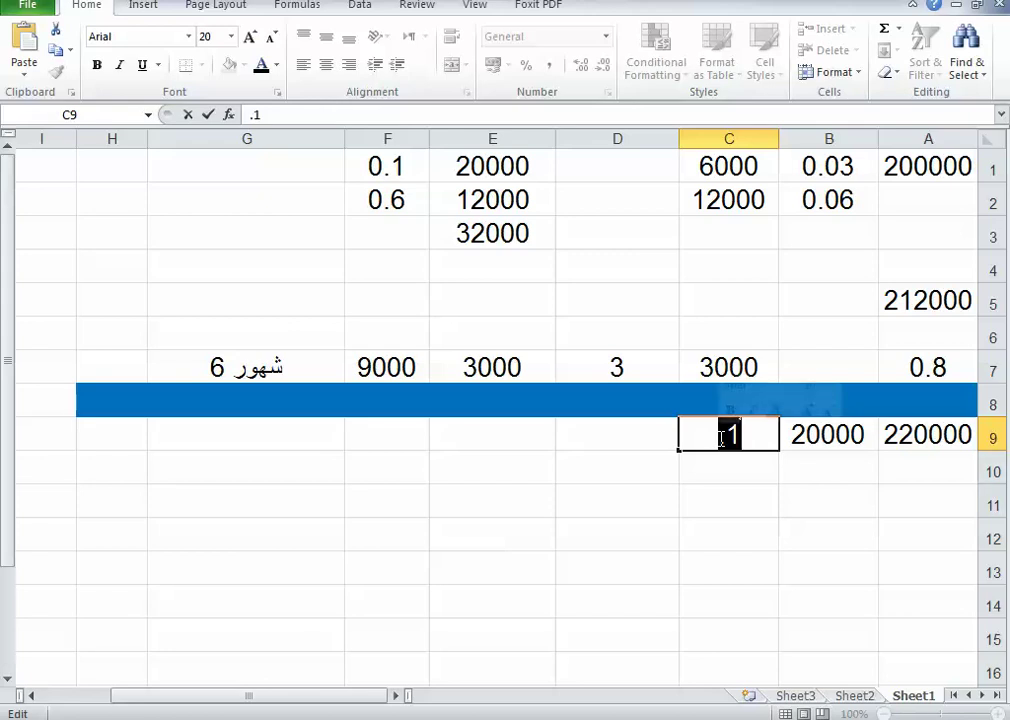
{"action": "key", "text": "BackSpace"}
{"action": "type", "text": "1"}
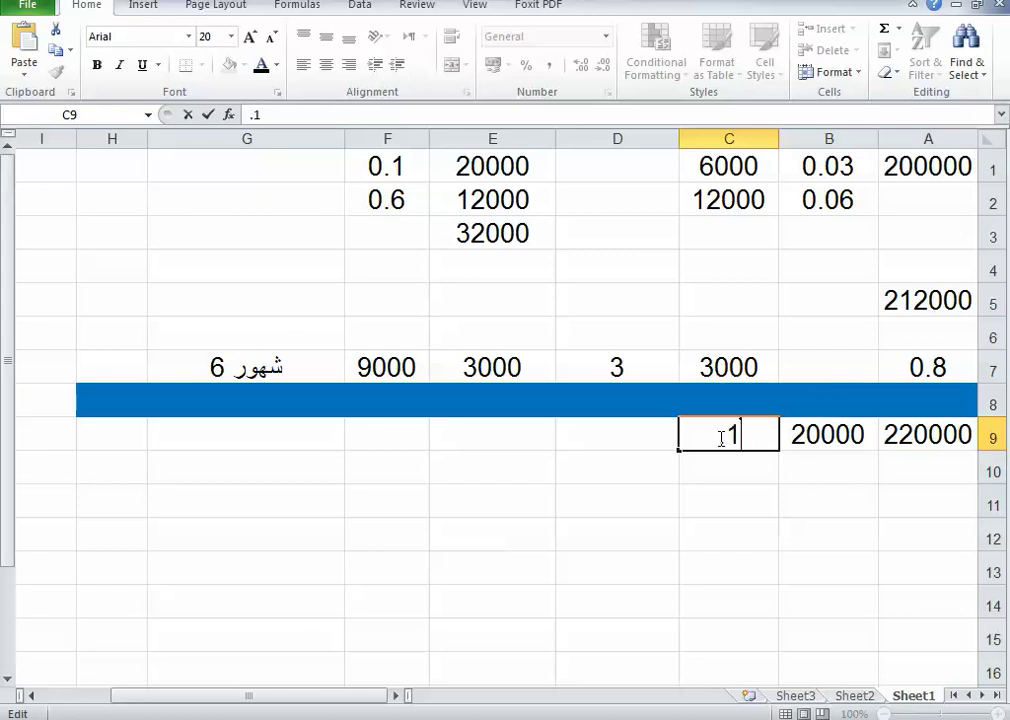
{"action": "left_click", "coordinate": [727, 508]}
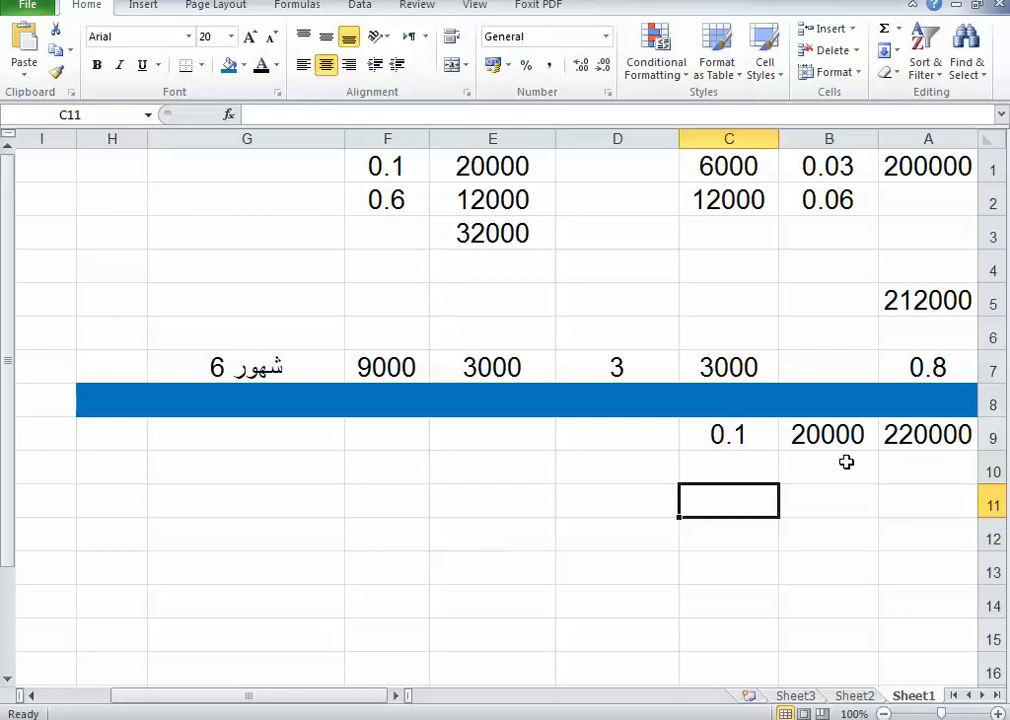
Step: Enter the amount 30000 in cell B10, below the amount in B9
{"action": "left_click", "coordinate": [392, 374]}
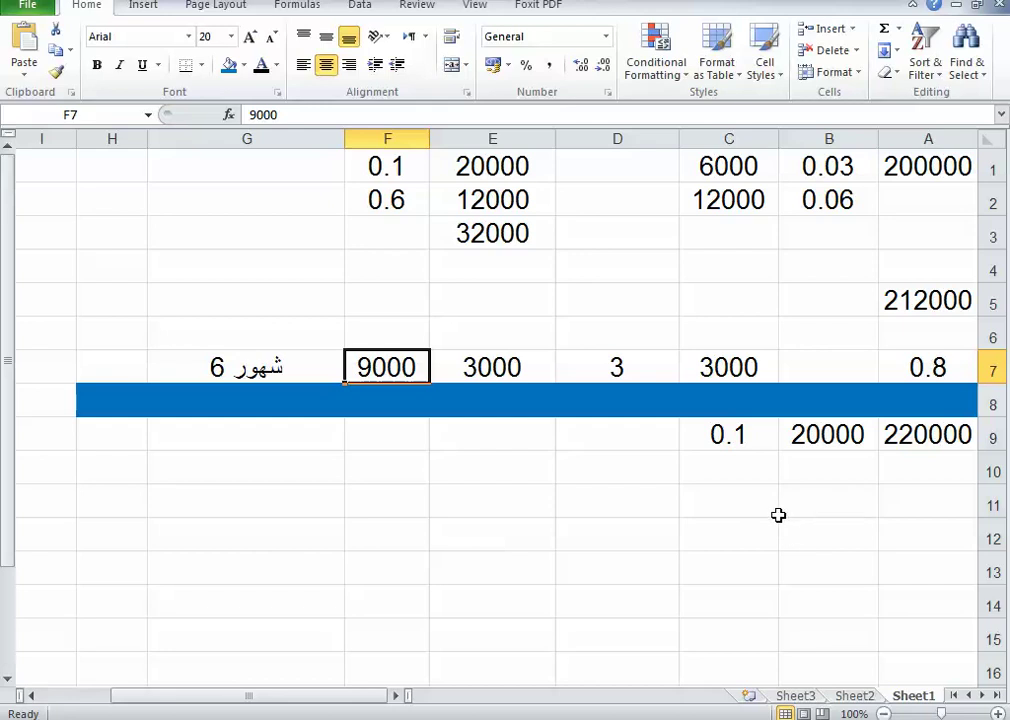
{"action": "left_click", "coordinate": [813, 475]}
{"action": "type", "text": "3"}
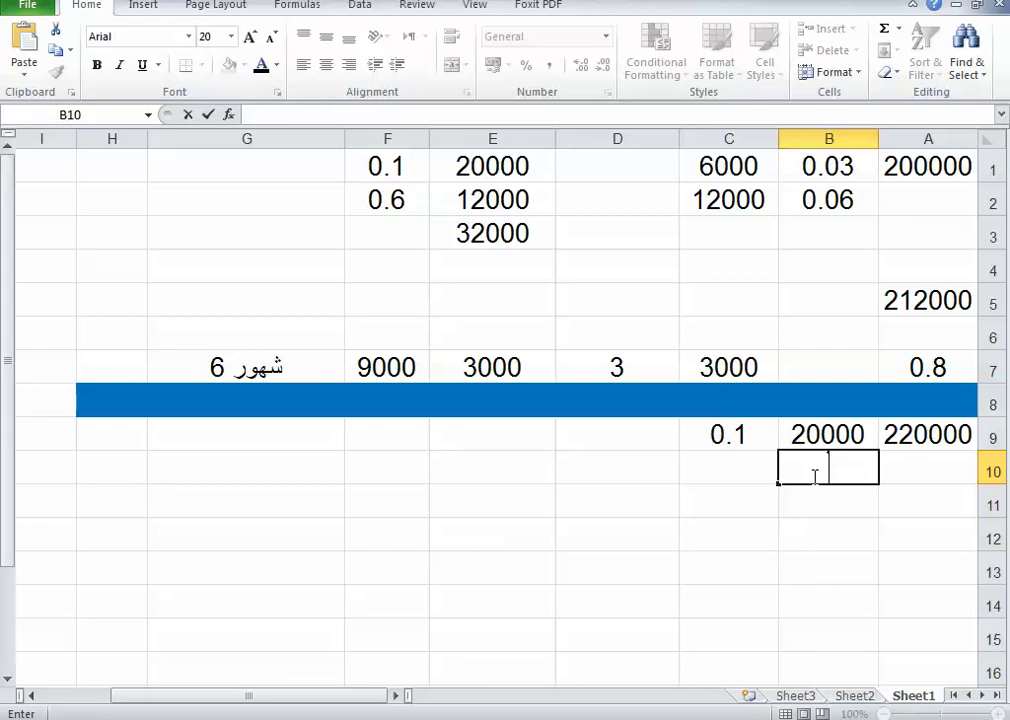
{"action": "type", "text": "0000"}
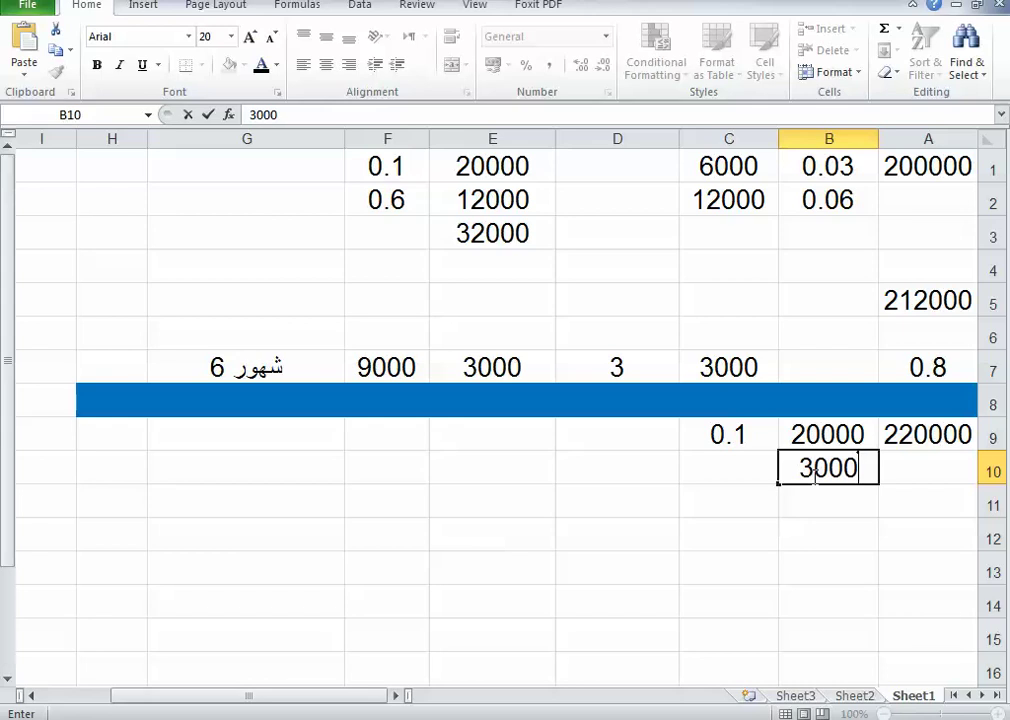
Step: Add the two amounts above in cell B11 with the formula =B9+B10
{"action": "left_click", "coordinate": [816, 505]}
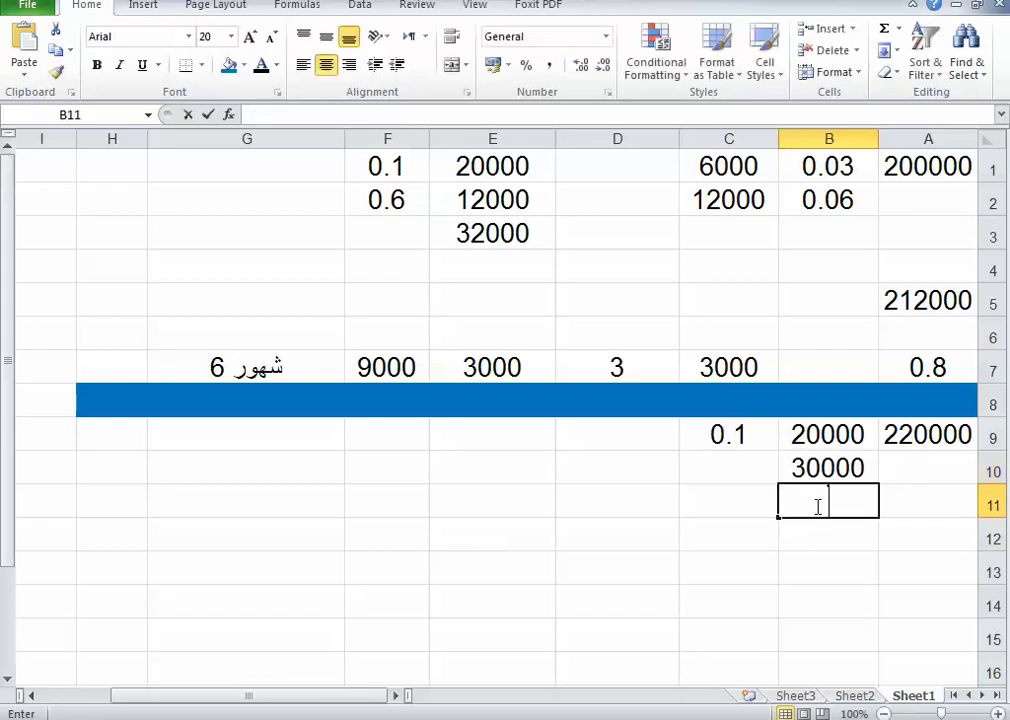
{"action": "type", "text": "="}
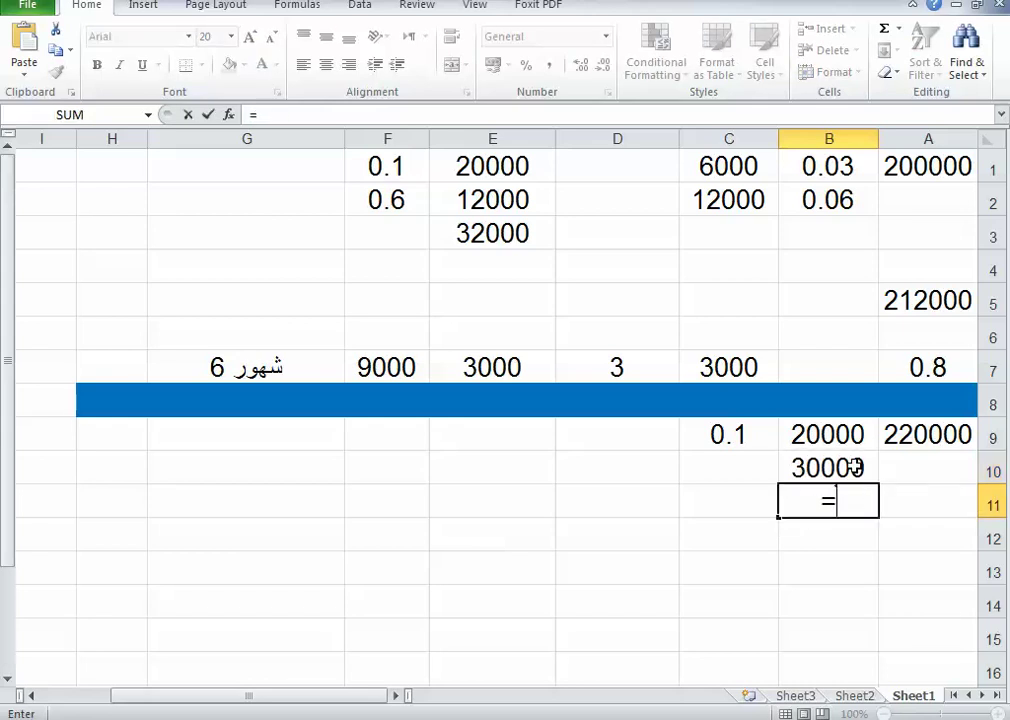
{"action": "left_click", "coordinate": [836, 436]}
{"action": "type", "text": "+"}
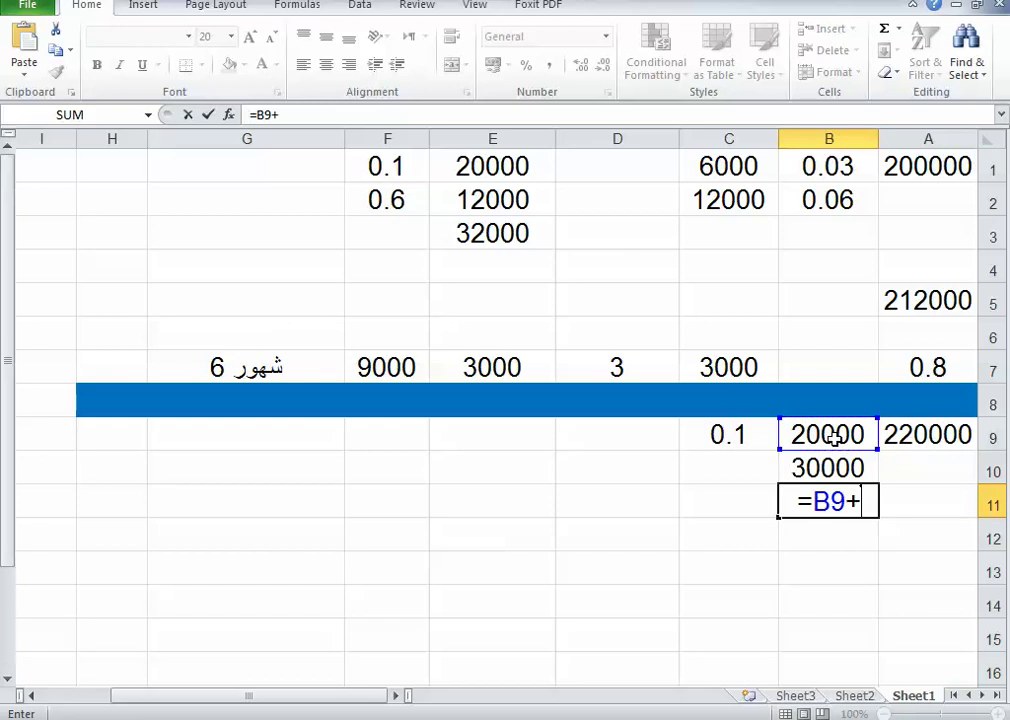
{"action": "left_click", "coordinate": [832, 466]}
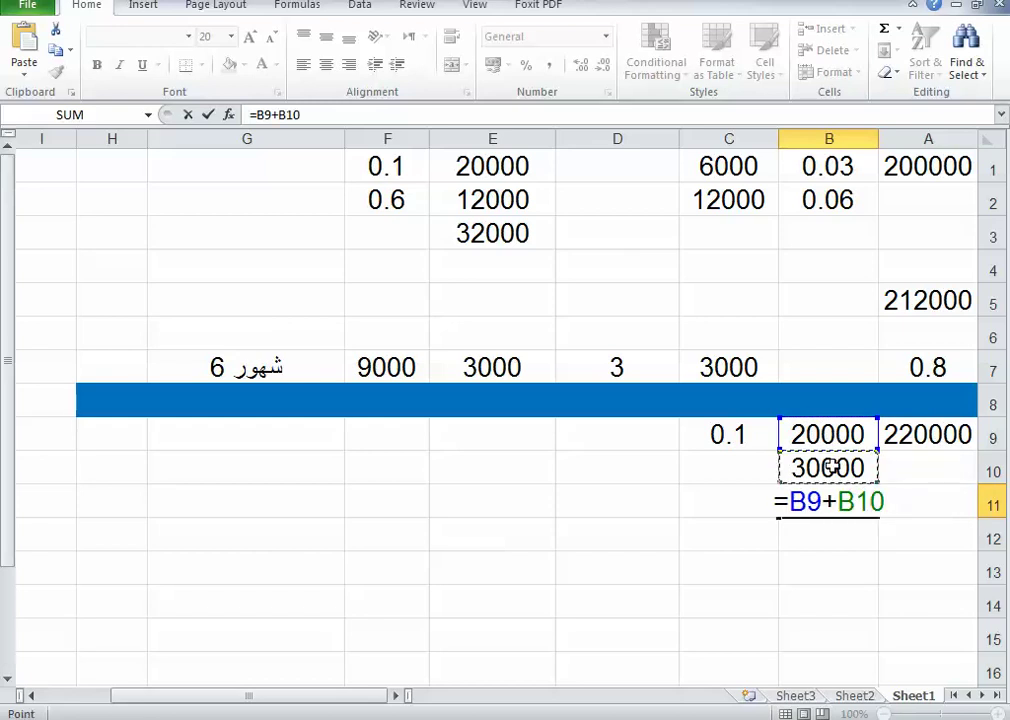
{"action": "key", "text": "Return"}
Step: Highlight the sum in cell B11 with the standard yellow fill
{"action": "left_click", "coordinate": [829, 500]}
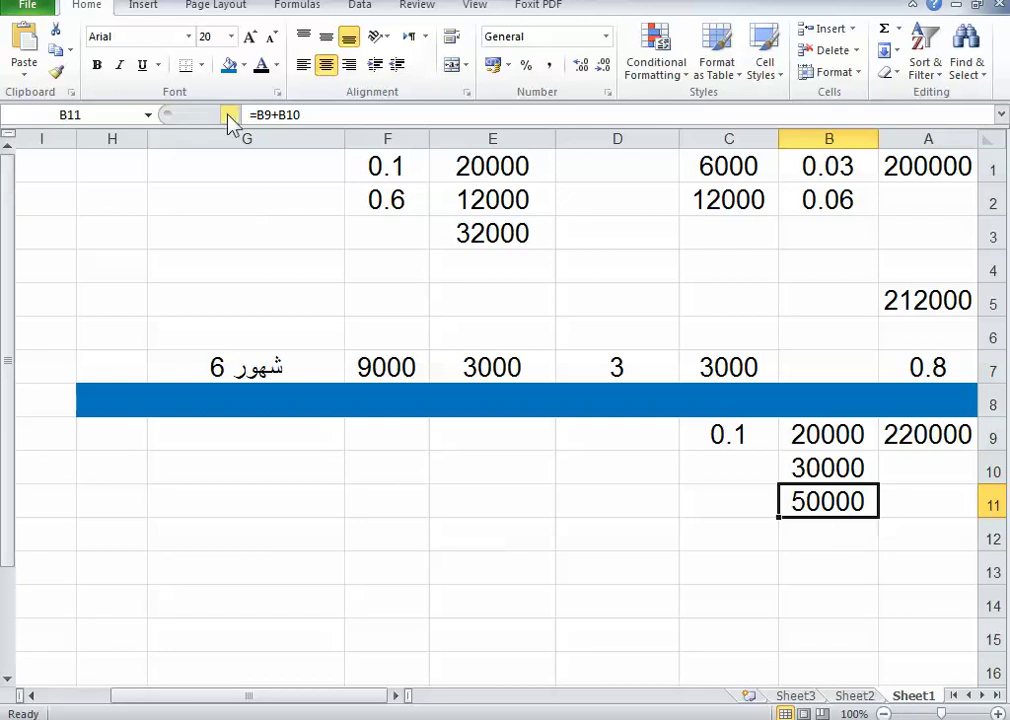
{"action": "left_click", "coordinate": [245, 68]}
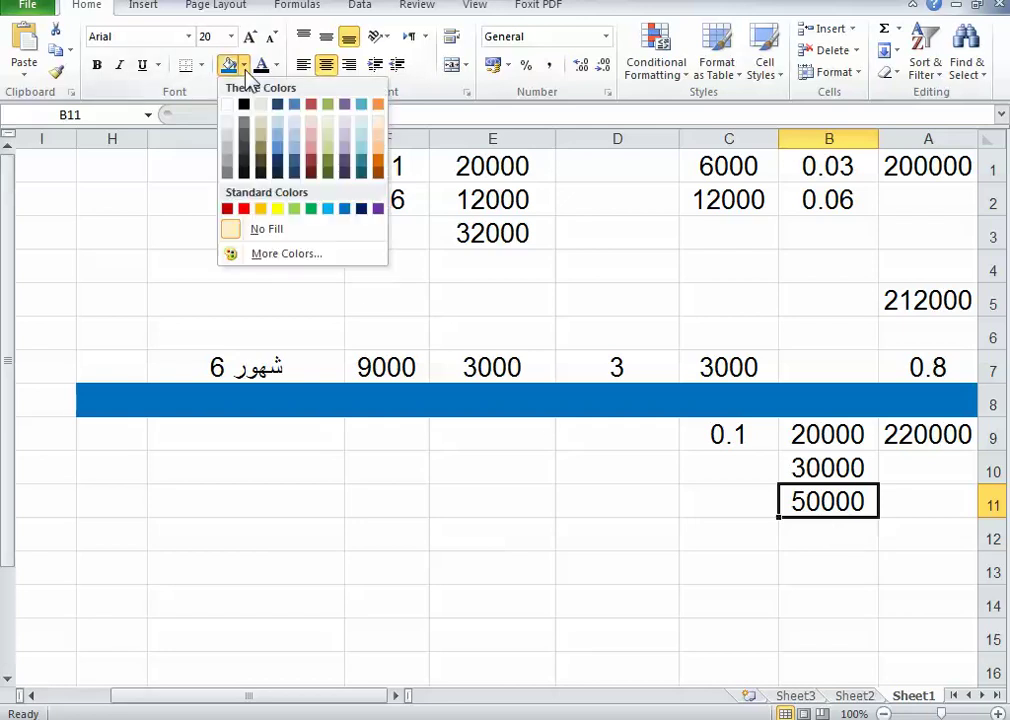
{"action": "left_click", "coordinate": [277, 208]}
{"action": "left_click", "coordinate": [629, 539]}
{"action": "left_click", "coordinate": [825, 500]}
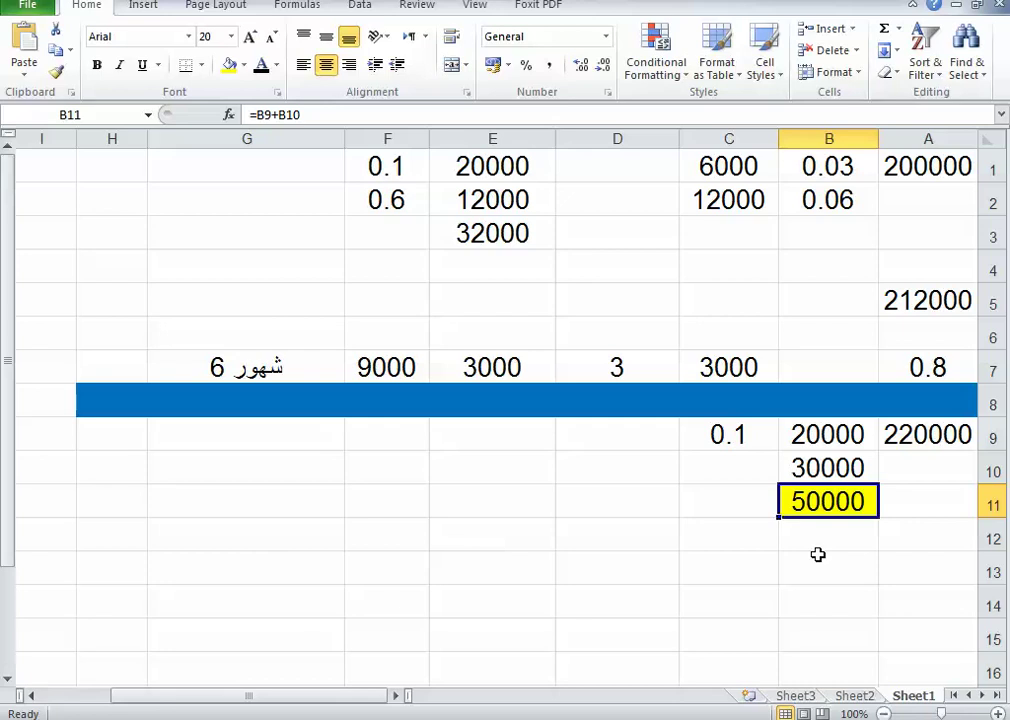
{"action": "left_click", "coordinate": [378, 368]}
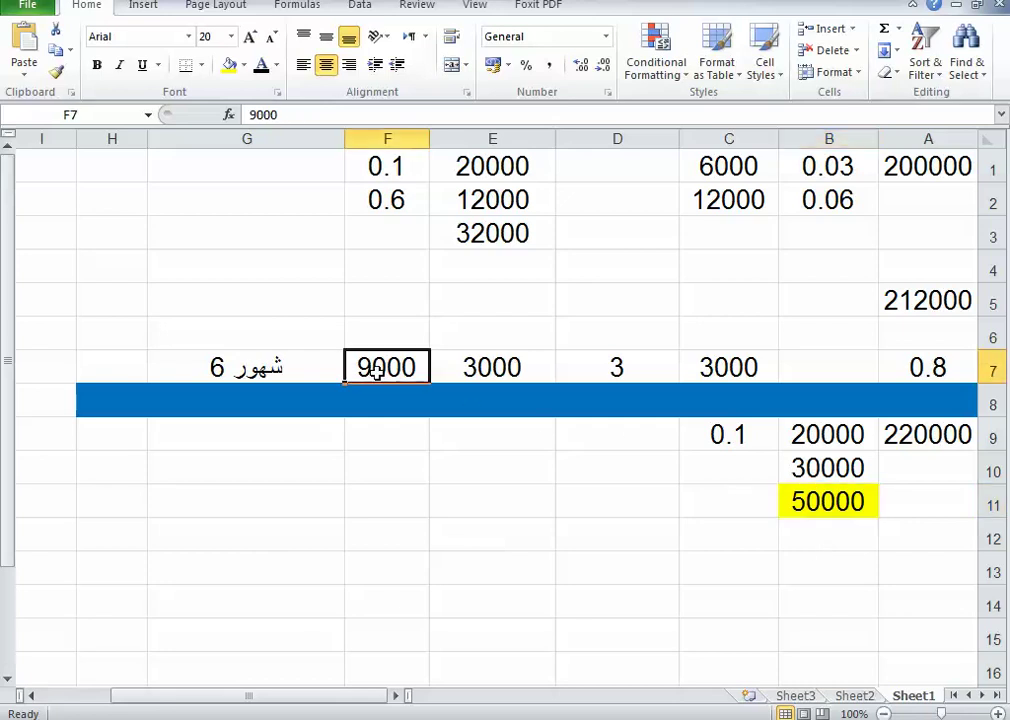
{"action": "left_click", "coordinate": [833, 478]}
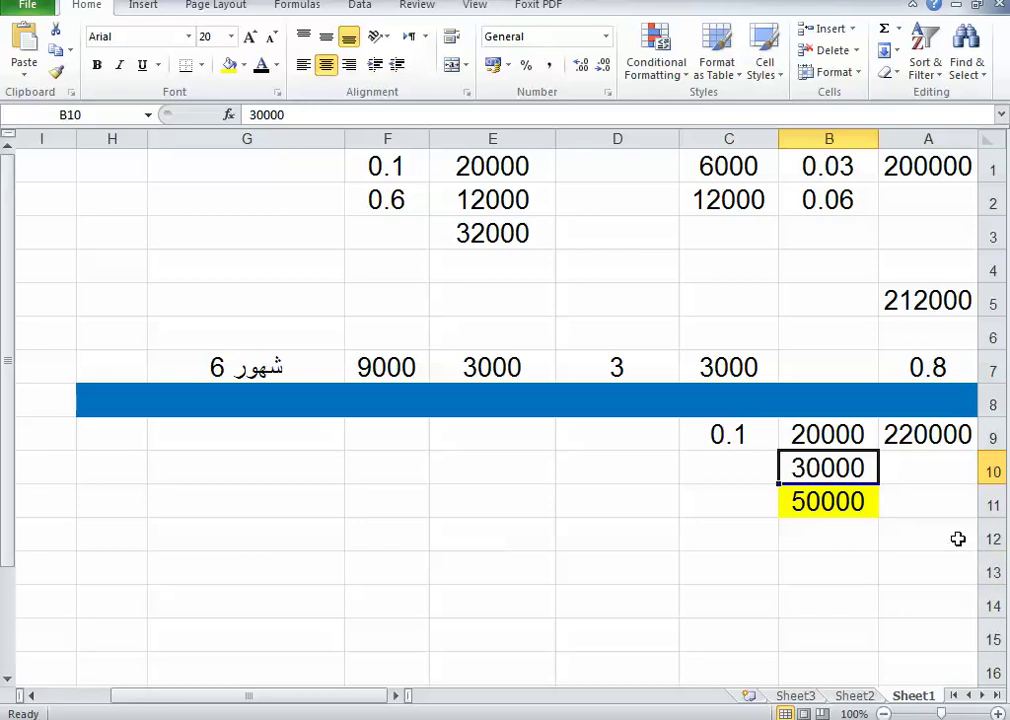
Step: Enter 2500 in cell D11 and 2 in cell E11
{"action": "left_click", "coordinate": [624, 500]}
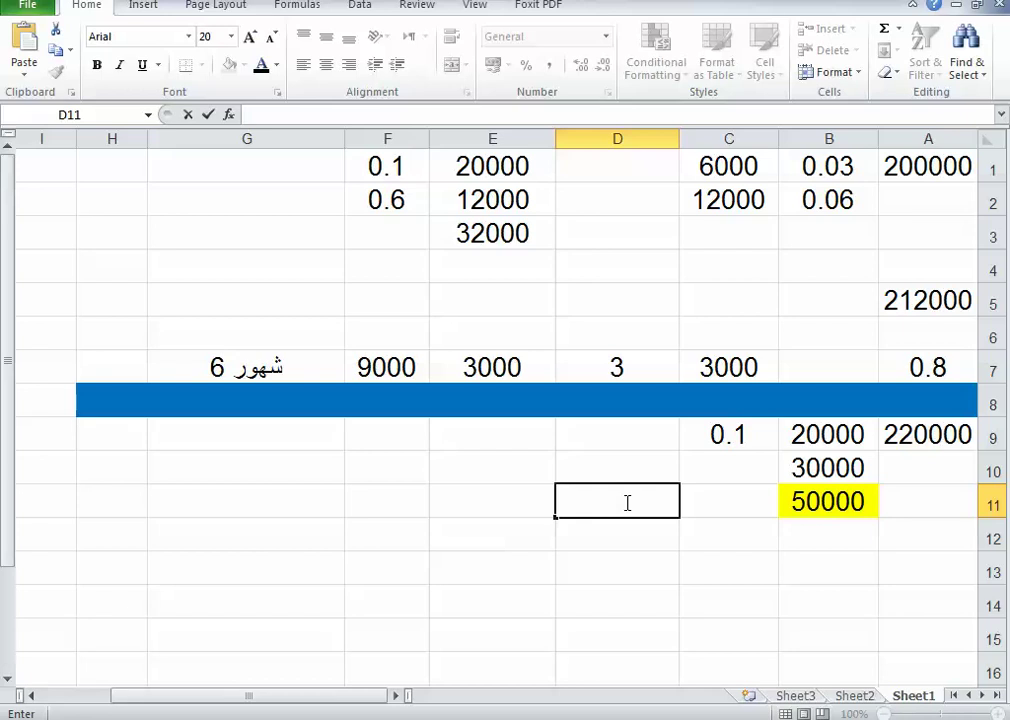
{"action": "type", "text": "500"}
{"action": "left_click", "coordinate": [498, 505]}
{"action": "double_click", "coordinate": [498, 505]}
{"action": "type", "text": "2"}
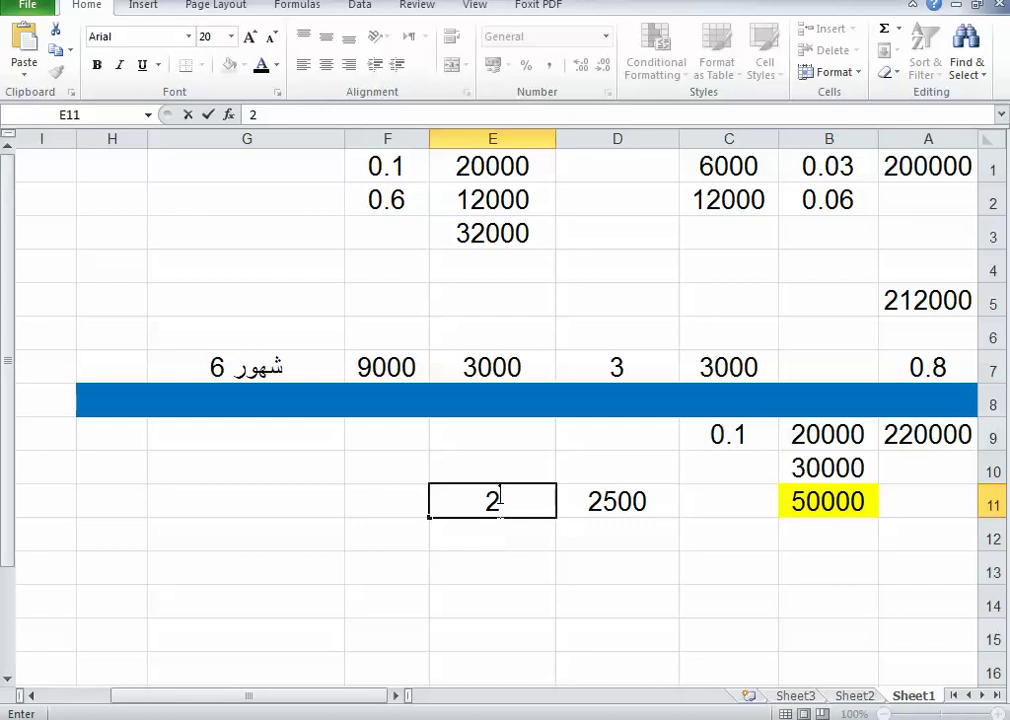
{"action": "left_click", "coordinate": [498, 536]}
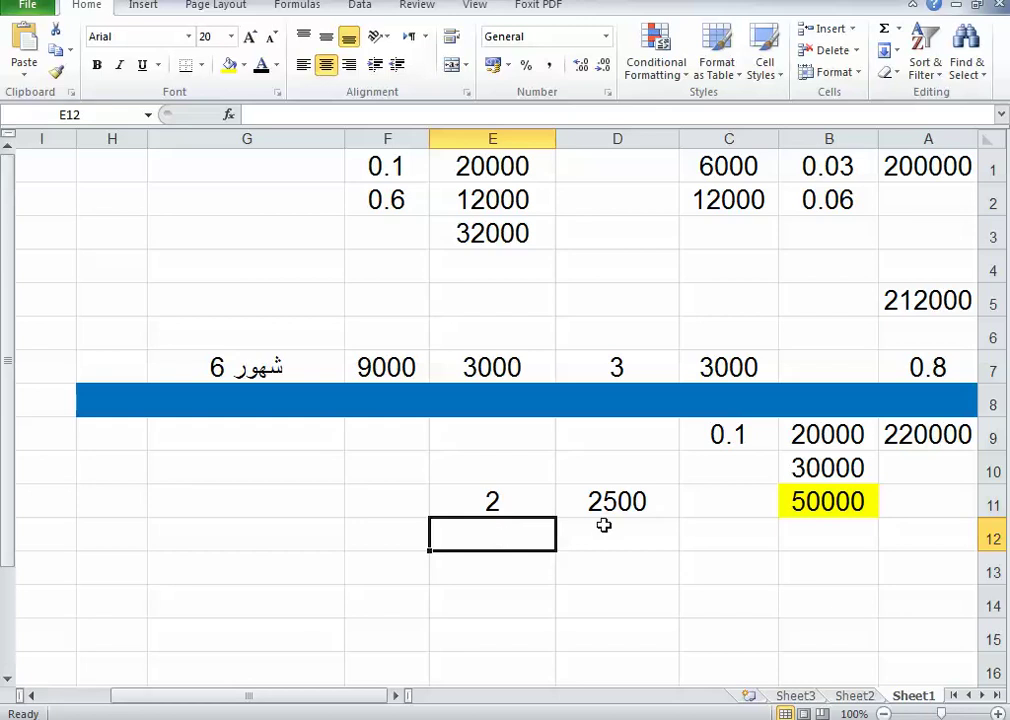
Step: Clear the contents of cells D11 and E11
{"action": "left_click_drag", "start_coordinate": [591, 497], "coordinate": [538, 501]}
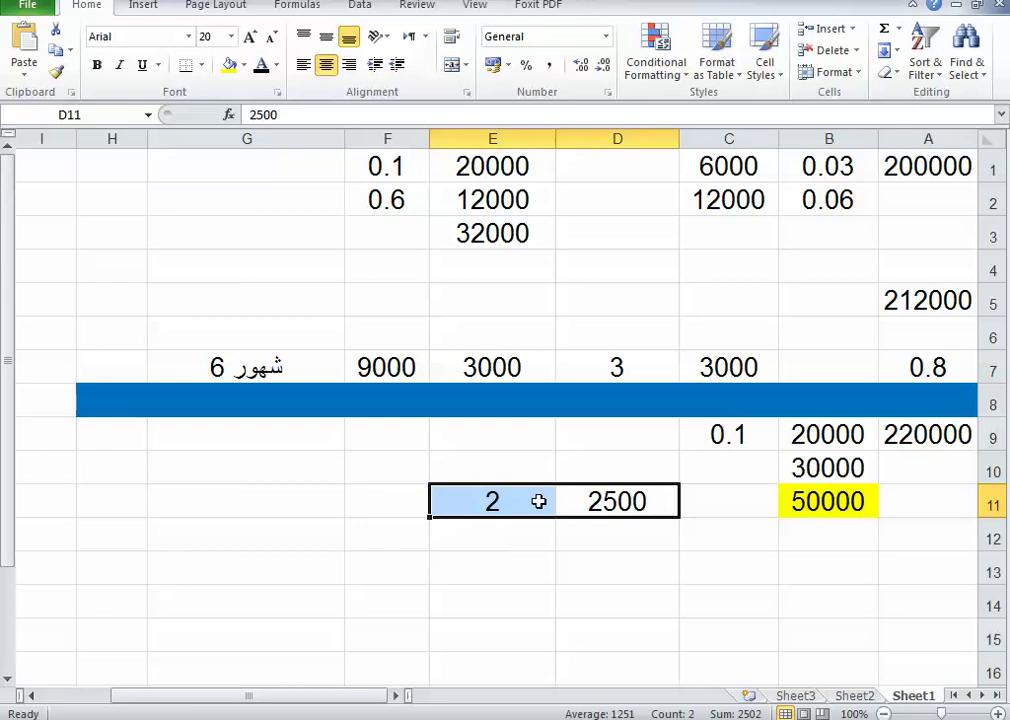
{"action": "key", "text": "Delete"}
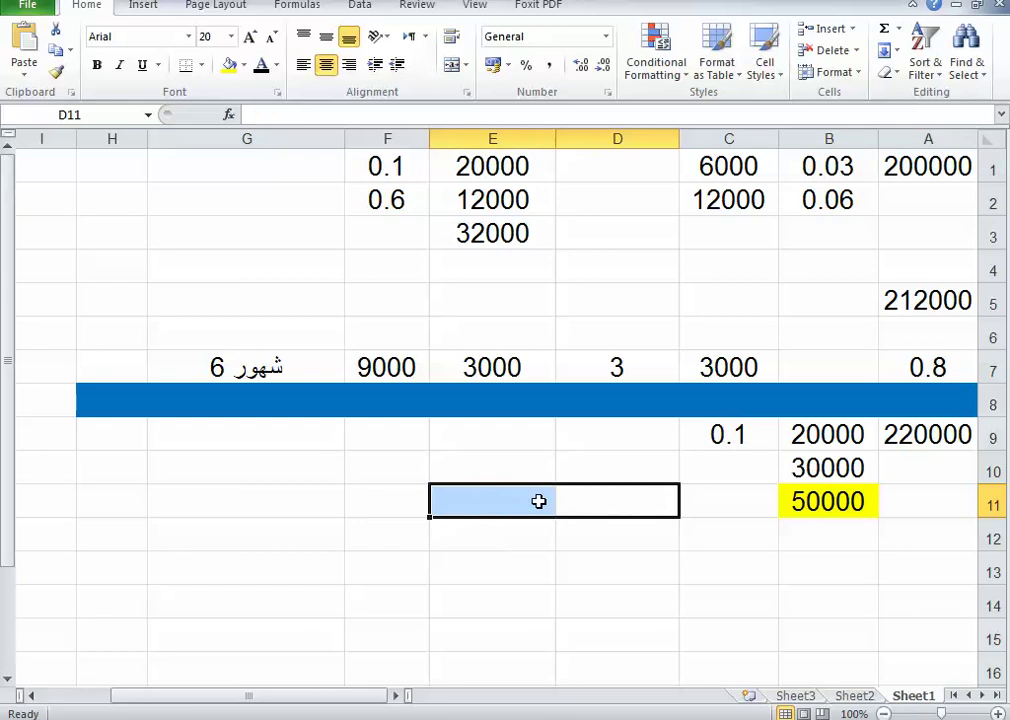
Step: Fill cells A12 to H12 with the standard blue colour as a divider row below the highlighted sum
{"action": "left_click", "coordinate": [710, 536]}
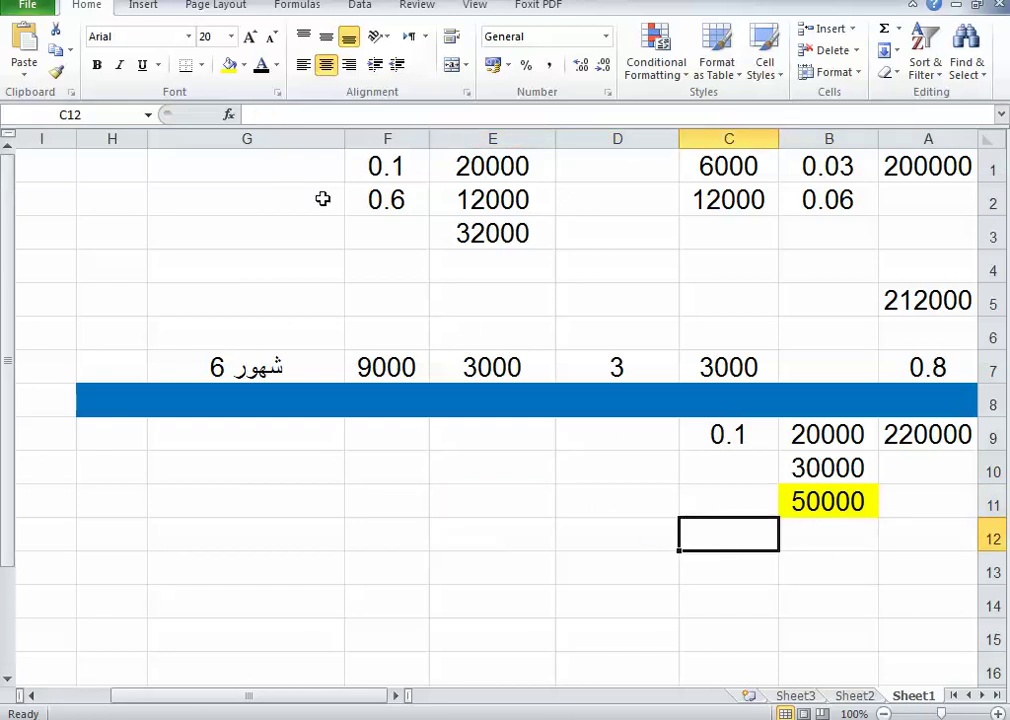
{"action": "left_click", "coordinate": [243, 65]}
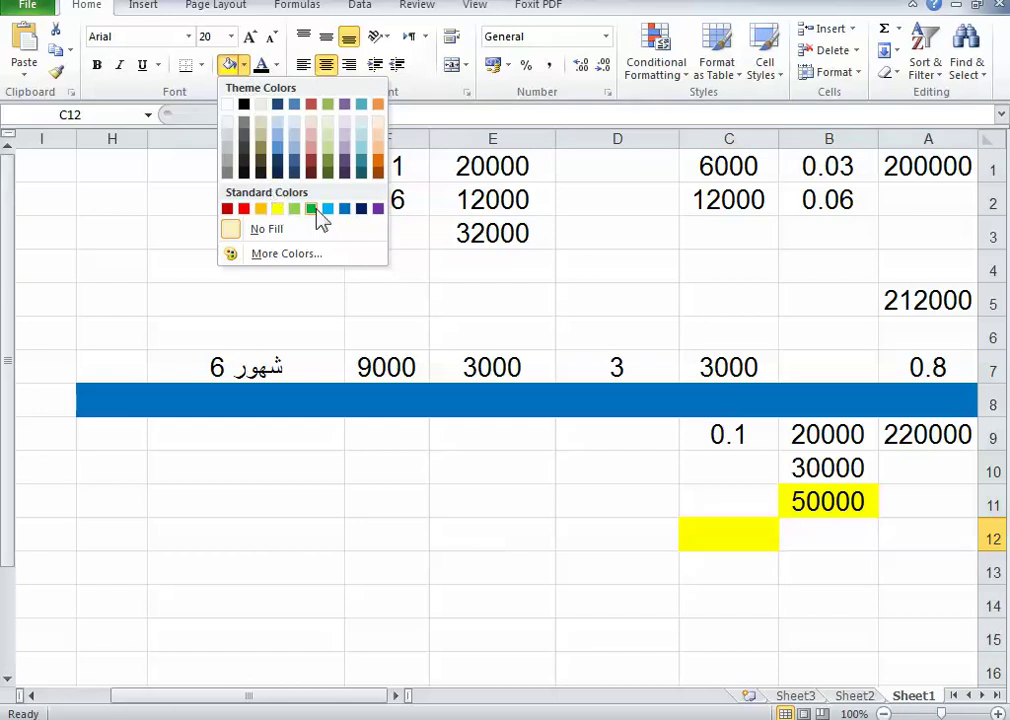
{"action": "left_click", "coordinate": [347, 211]}
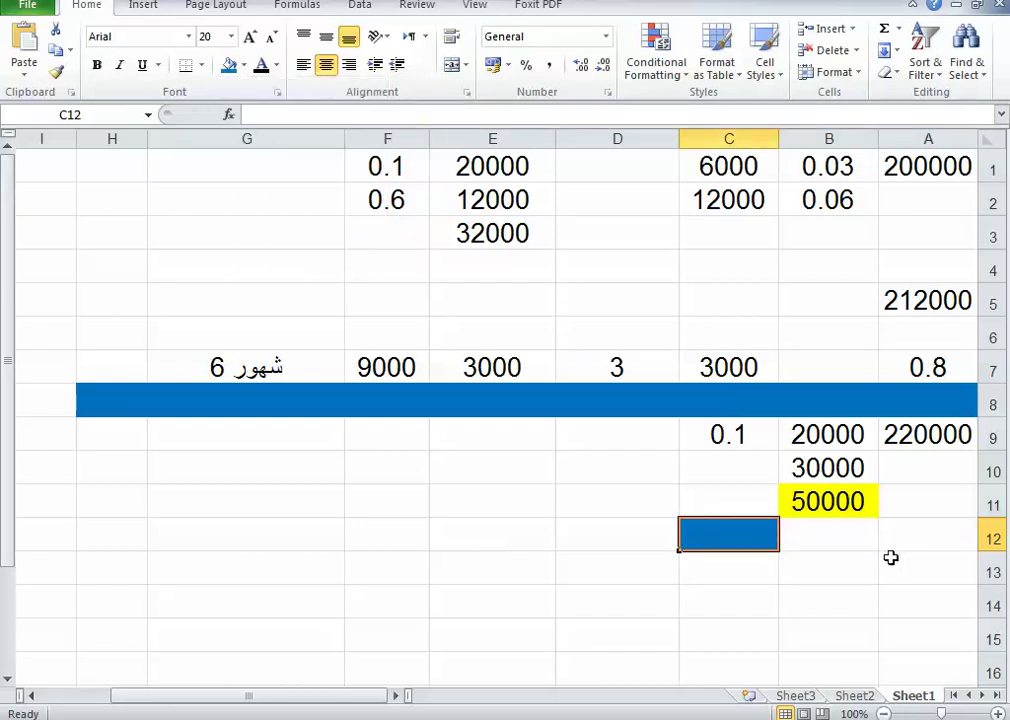
{"action": "left_click", "coordinate": [940, 537]}
{"action": "left_click_drag", "start_coordinate": [940, 537], "coordinate": [115, 537]}
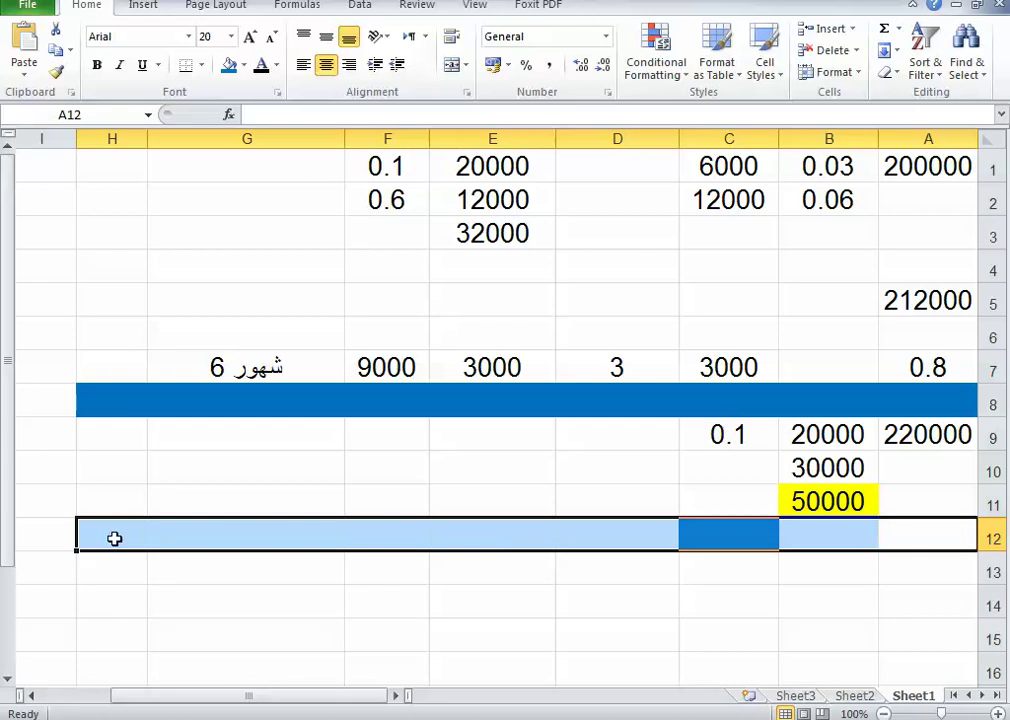
{"action": "left_click", "coordinate": [228, 65]}
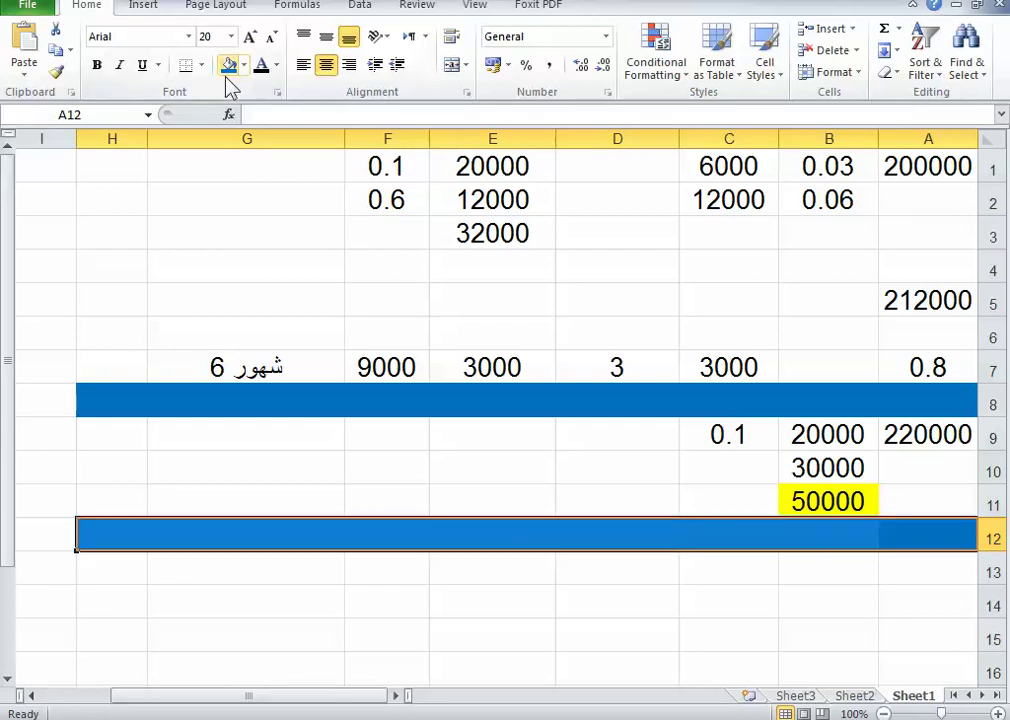
{"action": "left_click", "coordinate": [559, 568]}
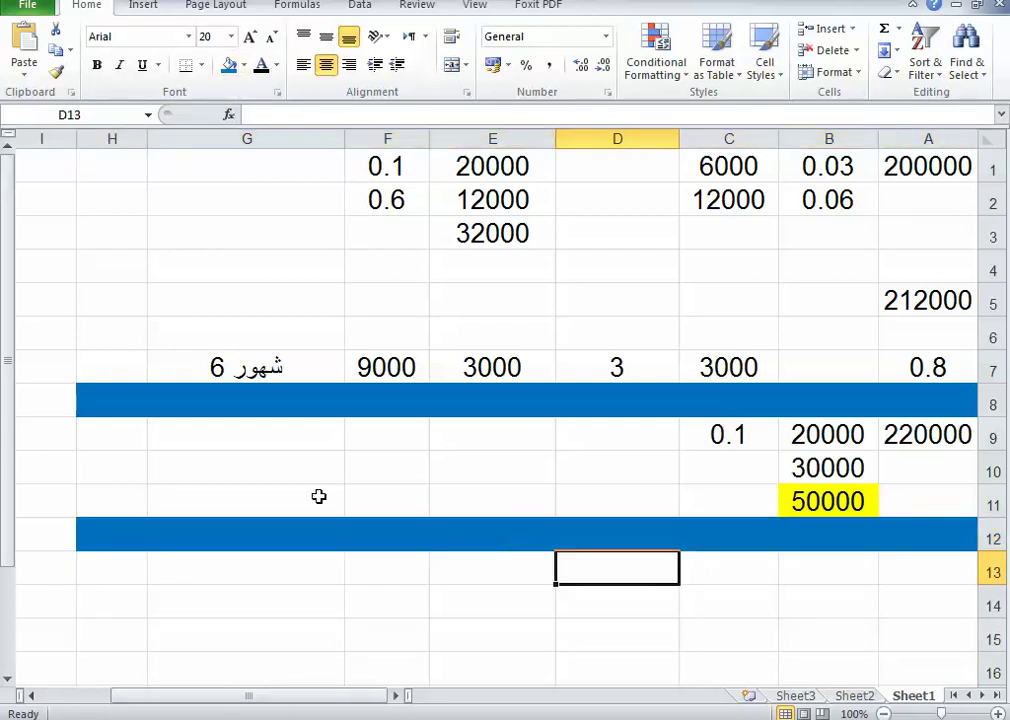
Step: Enter 6 in cell G10, between the two blue divider rows
{"action": "double_click", "coordinate": [273, 466]}
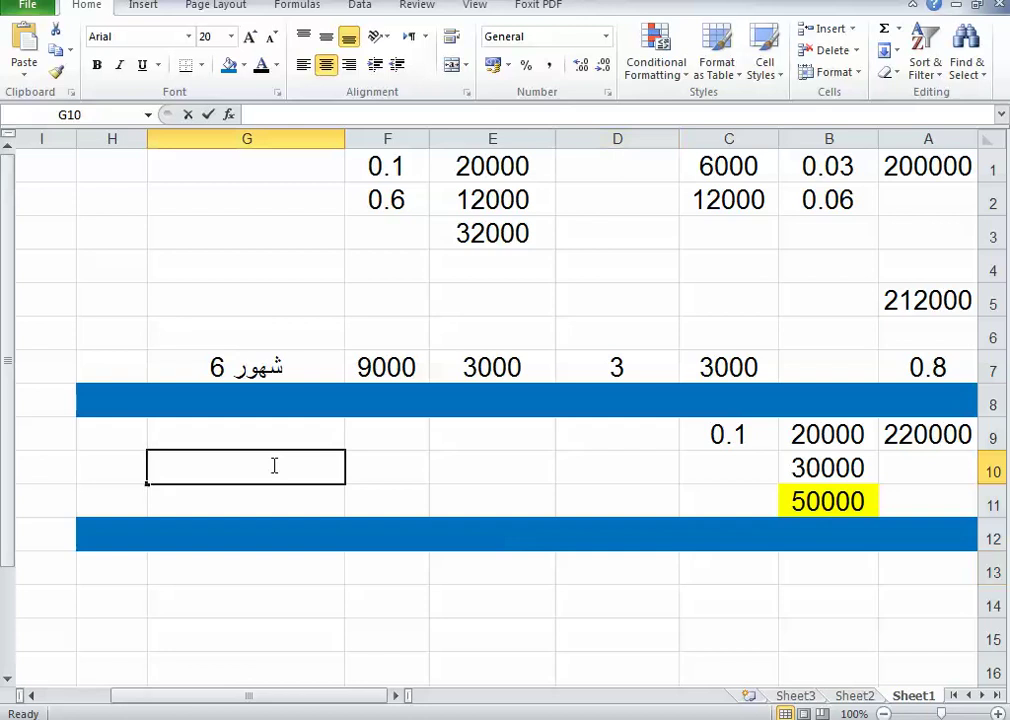
{"action": "type", "text": "6"}
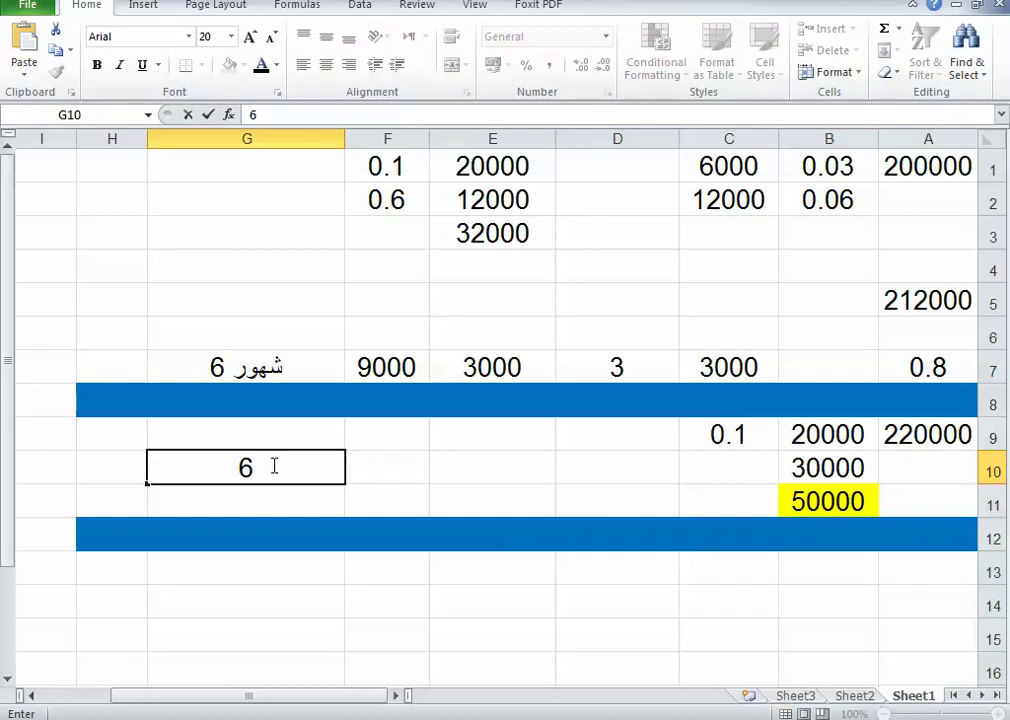
{"action": "left_click", "coordinate": [289, 366]}
{"action": "left_click", "coordinate": [277, 472]}
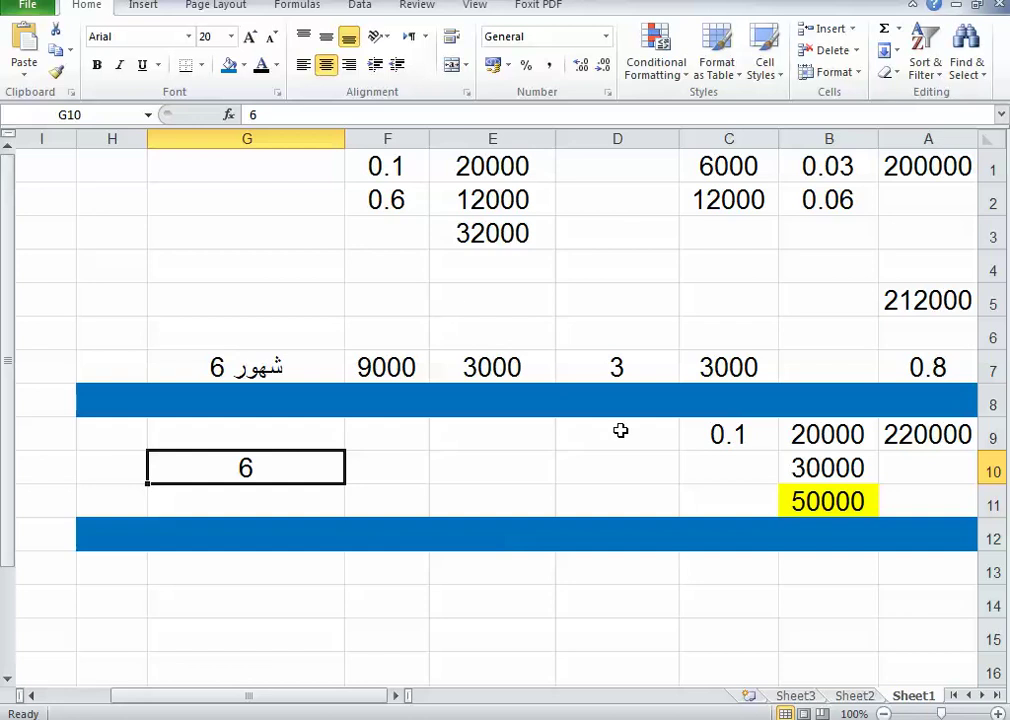
Step: Start a new example below the second blue divider by entering 250000 in cell A13
{"action": "left_click", "coordinate": [840, 507]}
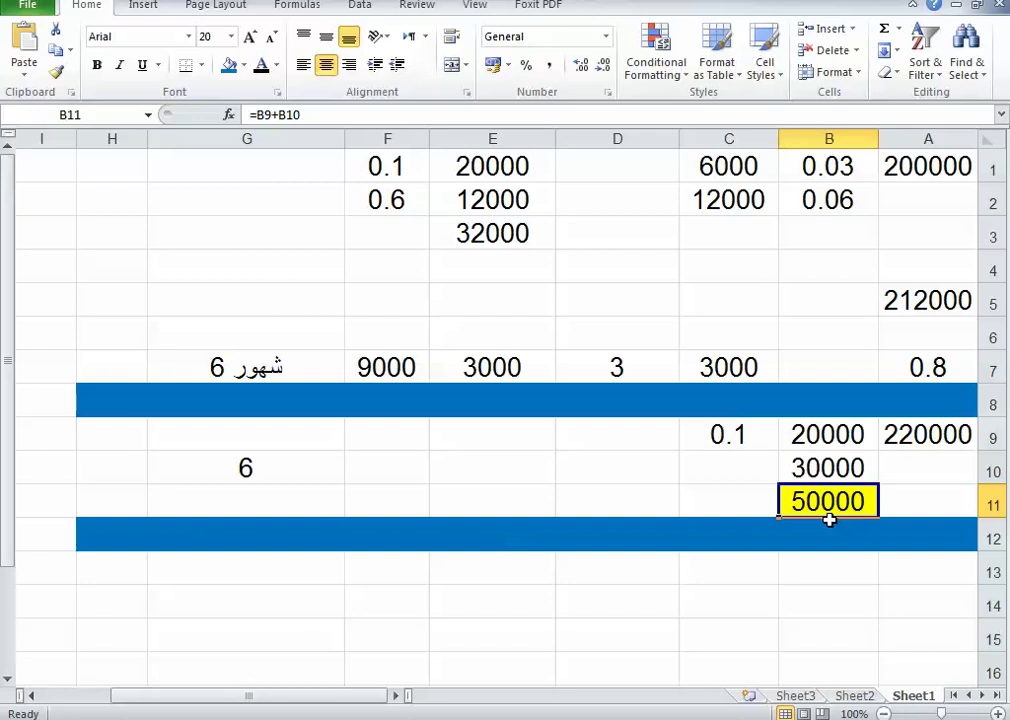
{"action": "scroll", "coordinate": [760, 495], "scroll_direction": "down", "scroll_amount": 1}
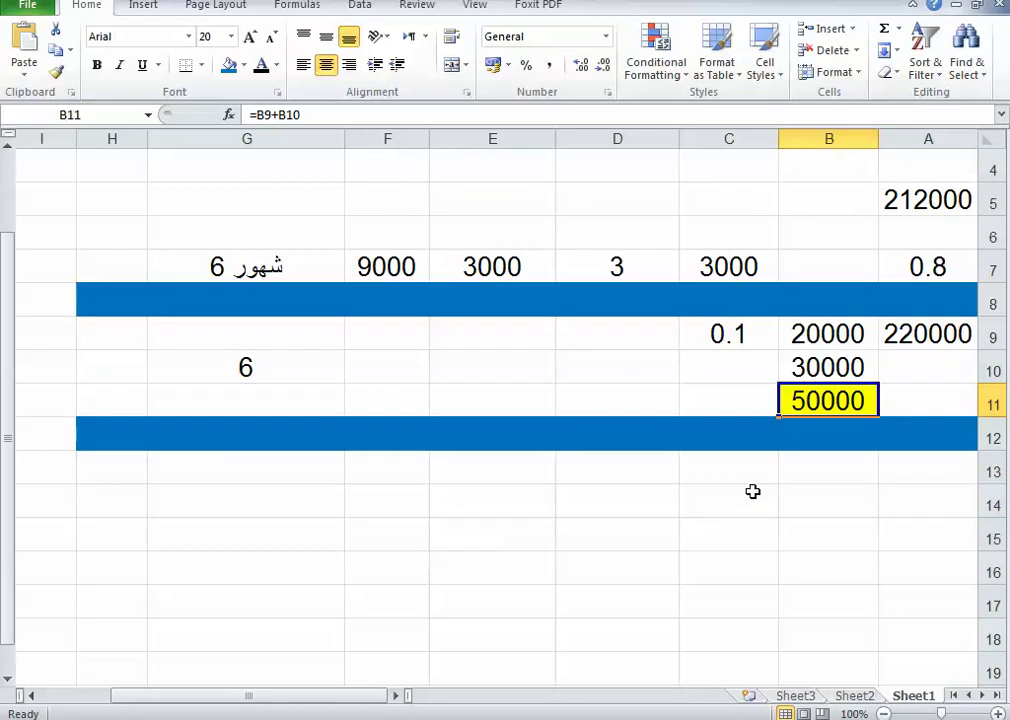
{"action": "scroll", "coordinate": [752, 491], "scroll_direction": "down", "scroll_amount": 1}
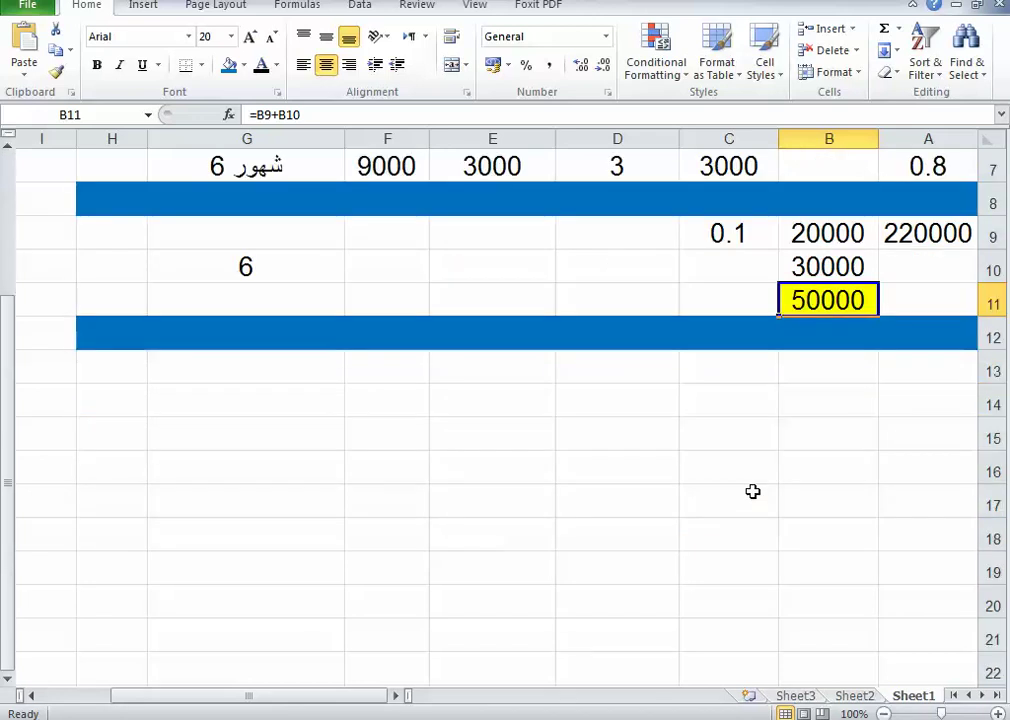
{"action": "left_click", "coordinate": [912, 372]}
{"action": "type", "text": "2"}
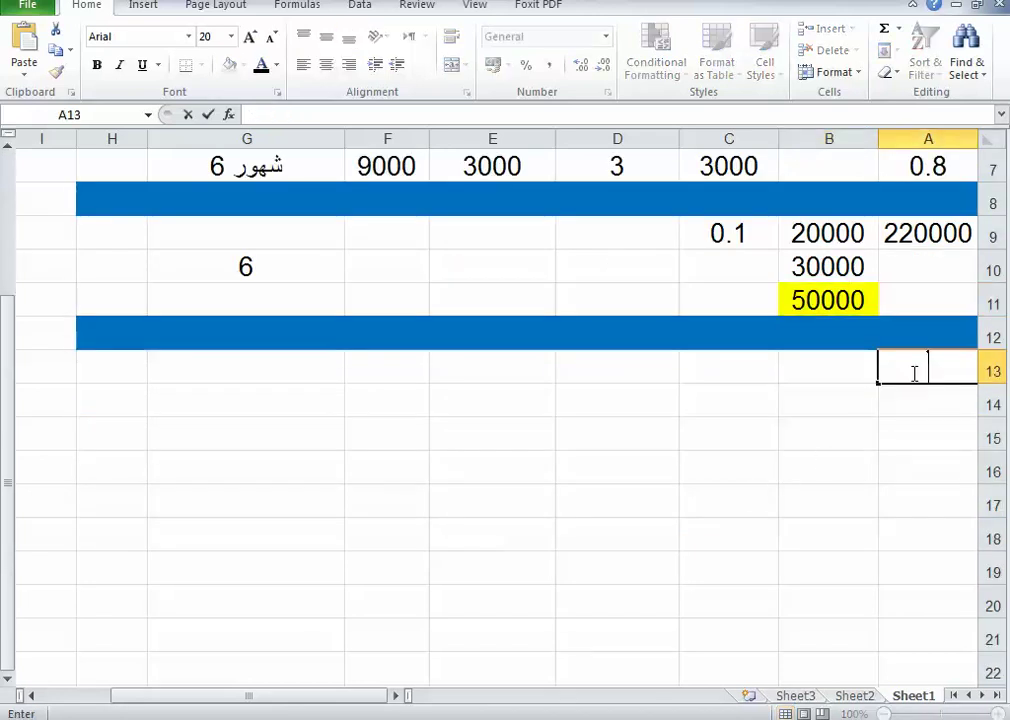
{"action": "type", "text": "5000"}
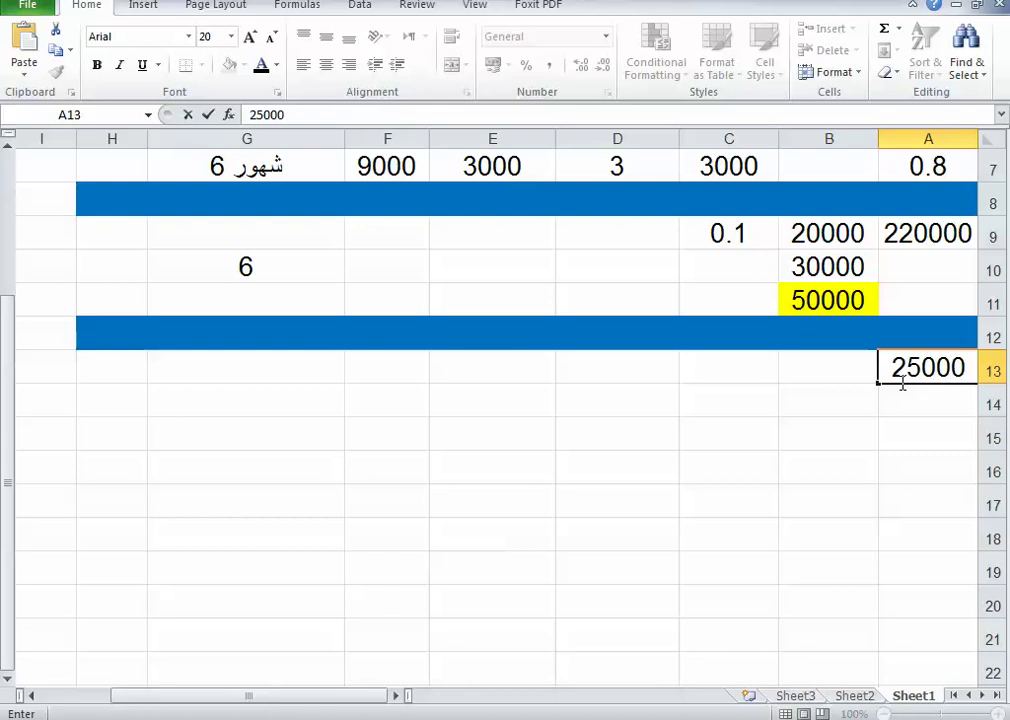
{"action": "type", "text": "0"}
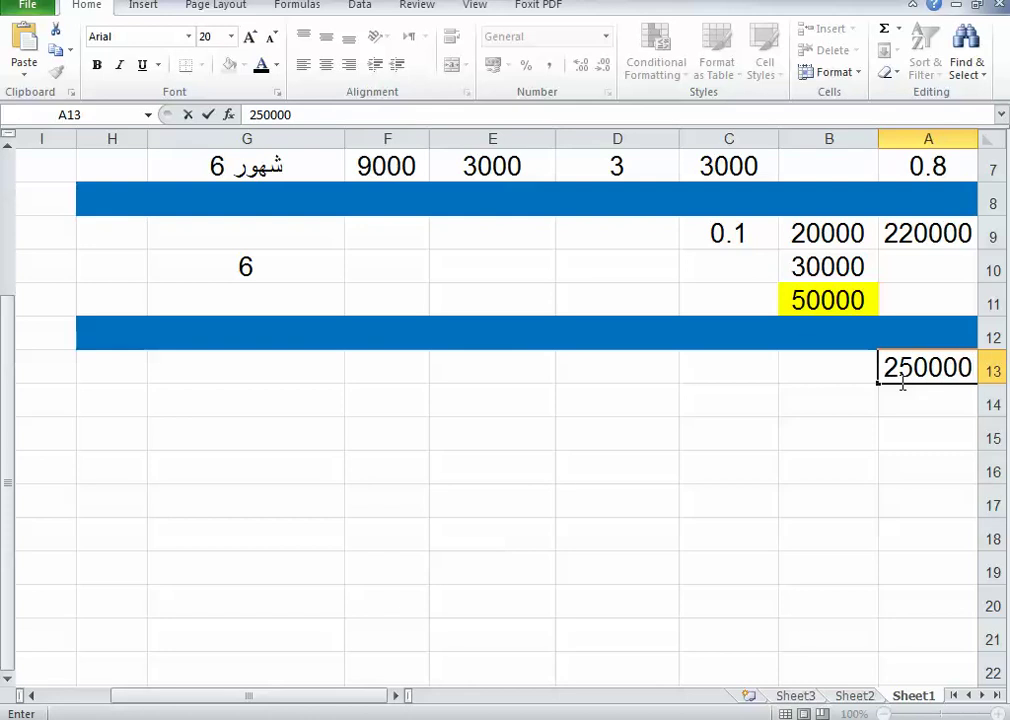
{"action": "left_click", "coordinate": [904, 440]}
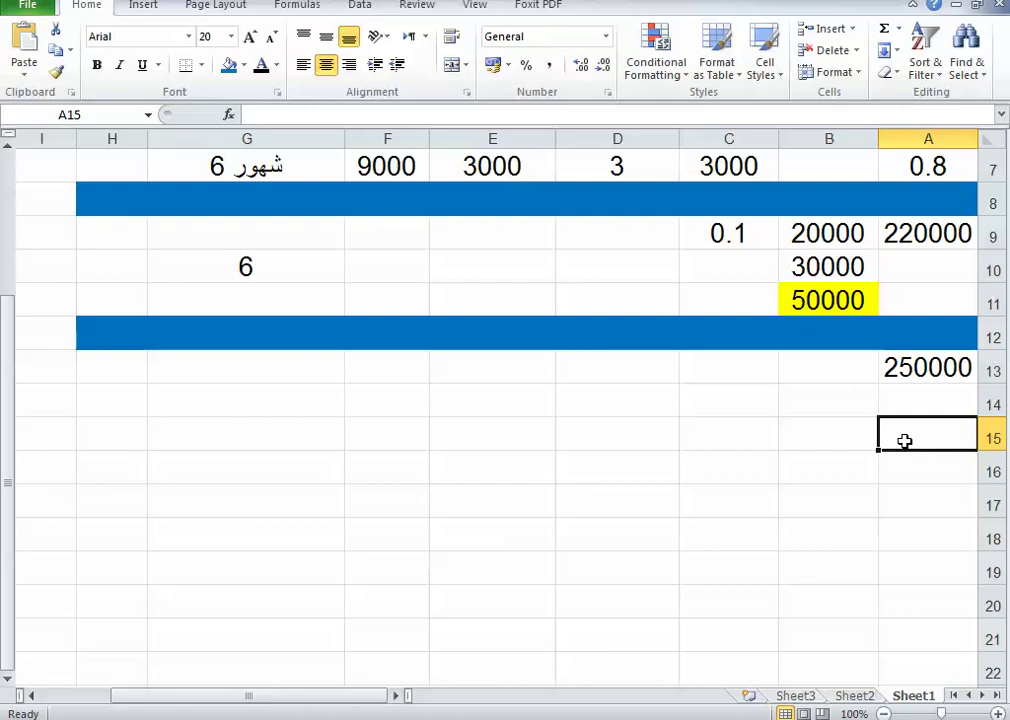
Step: Enter 50000 in cell C13 and 10 in cell C14
{"action": "left_click", "coordinate": [742, 378]}
{"action": "type", "text": "50000"}
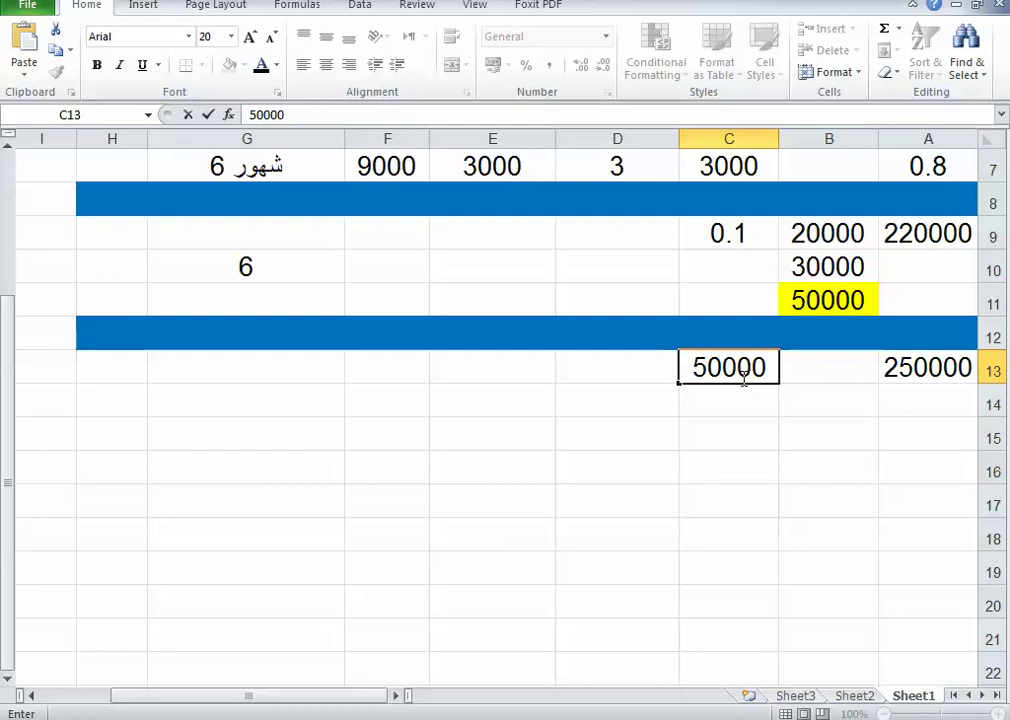
{"action": "left_click", "coordinate": [724, 403]}
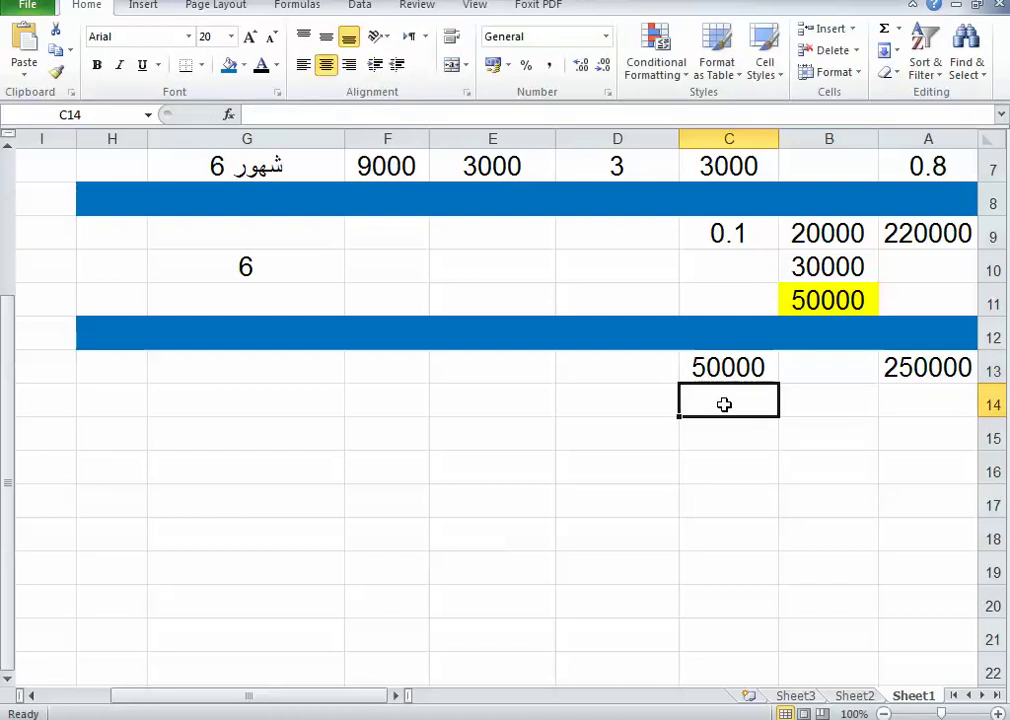
{"action": "type", "text": "1"}
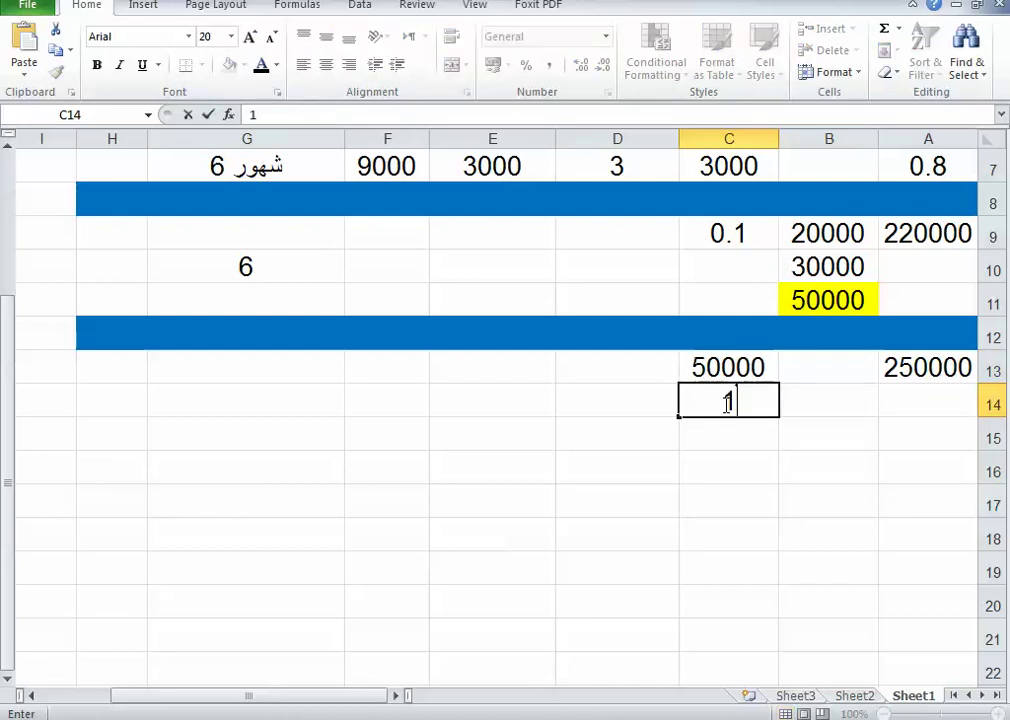
{"action": "type", "text": "0"}
Step: Divide the amount in C13 by the number below it, using the formula =C13/C14 in cell C15
{"action": "left_click", "coordinate": [726, 434]}
{"action": "double_click", "coordinate": [726, 434]}
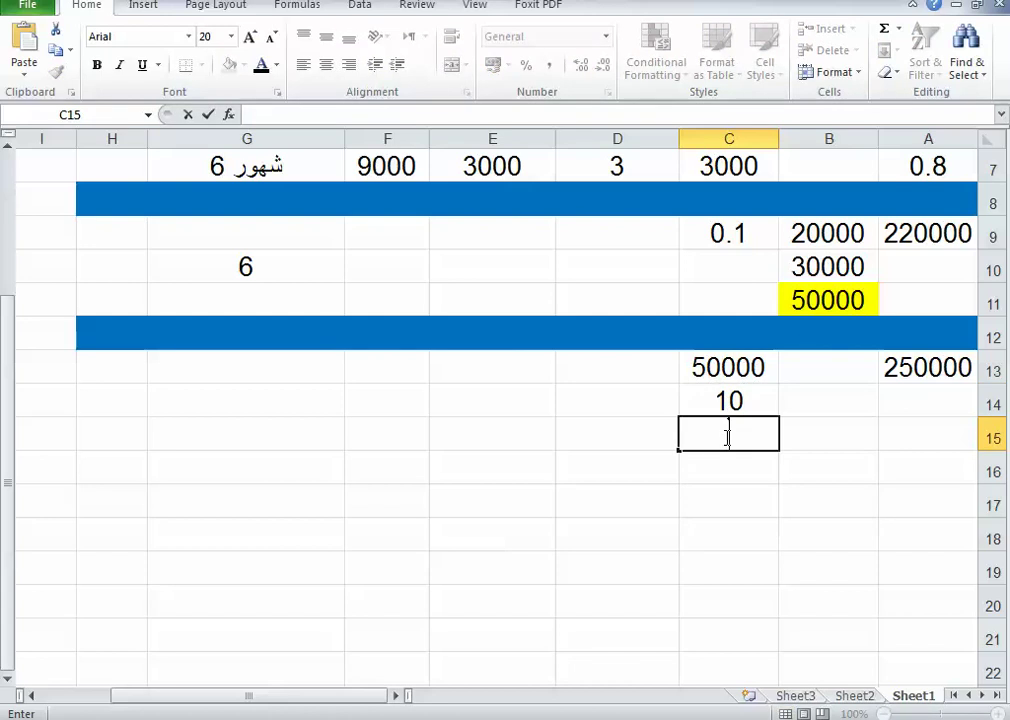
{"action": "type", "text": "="}
{"action": "left_click", "coordinate": [729, 370]}
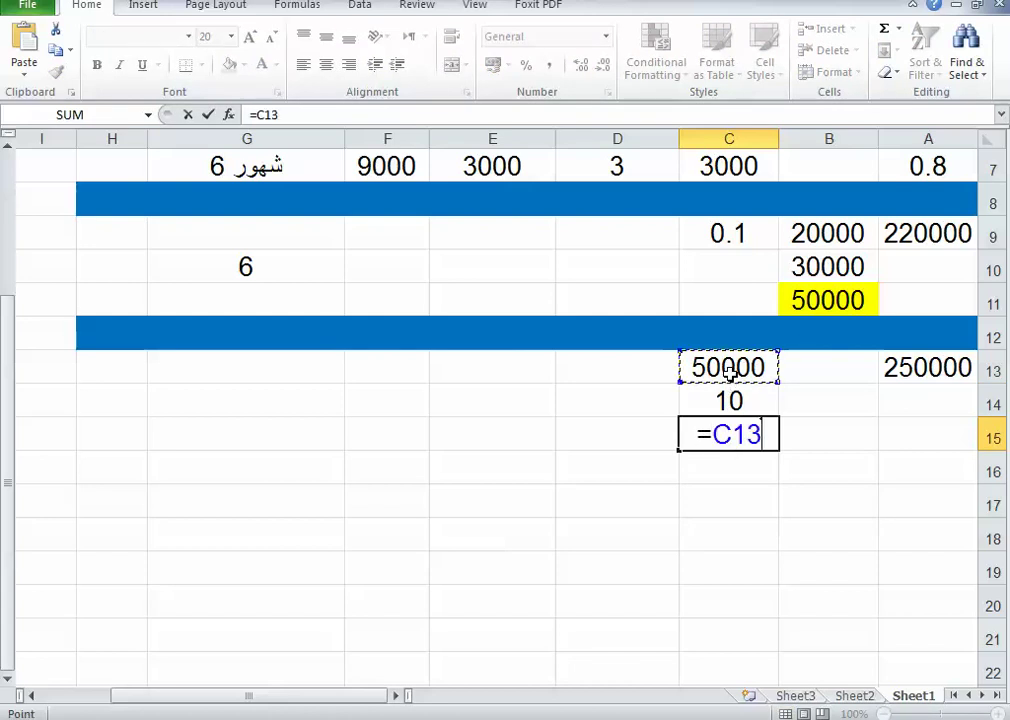
{"action": "type", "text": "/"}
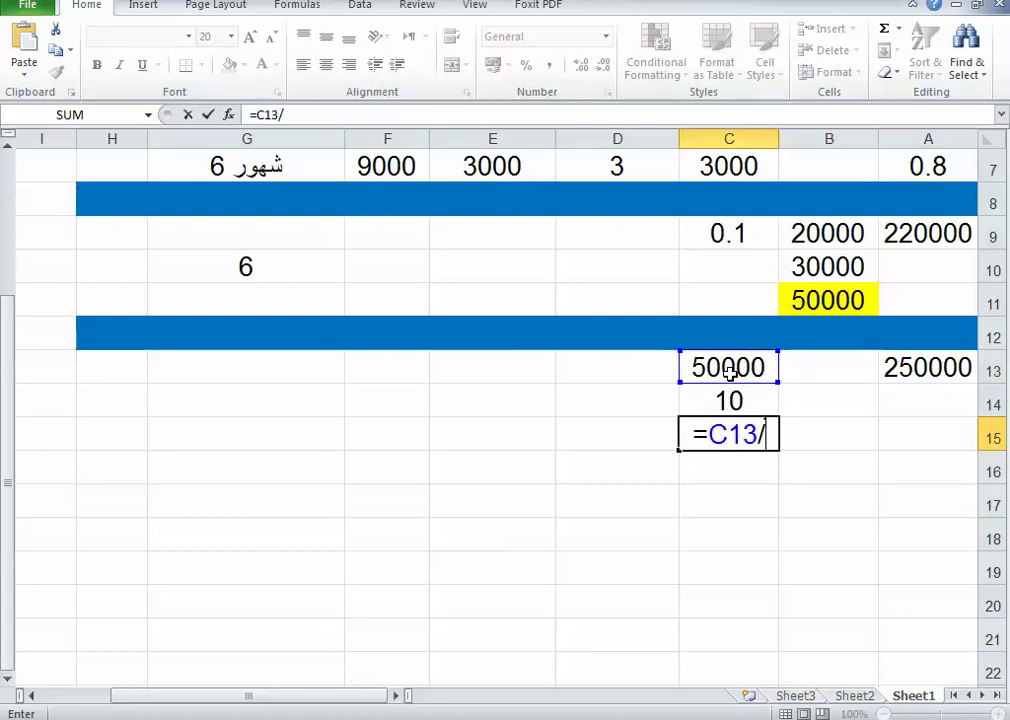
{"action": "left_click", "coordinate": [711, 400]}
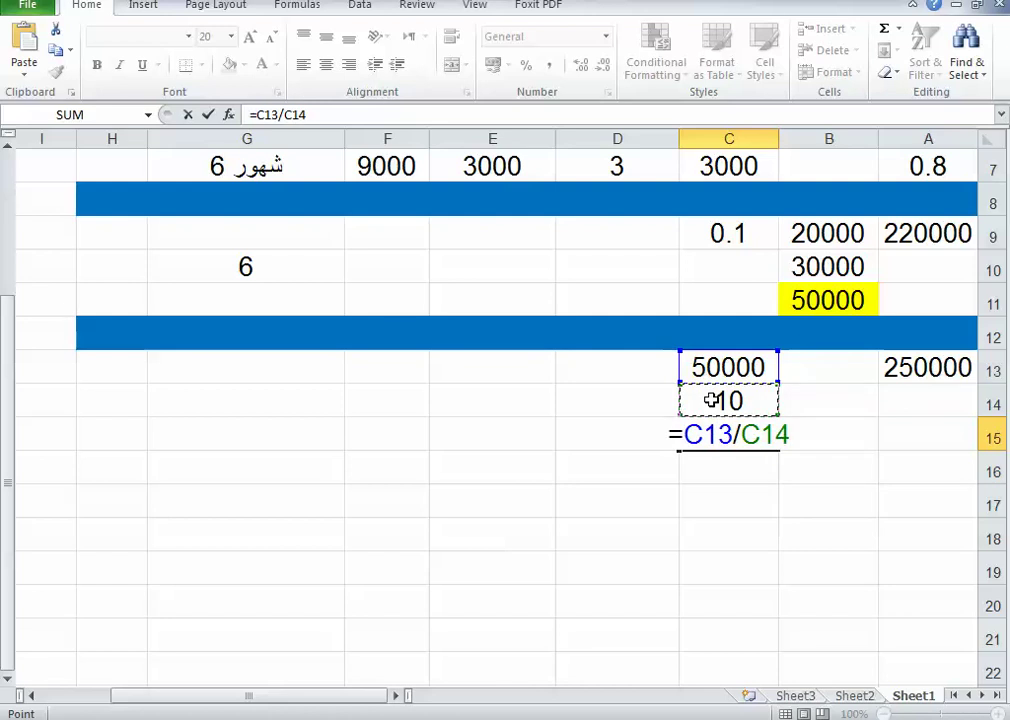
{"action": "key", "text": "Return"}
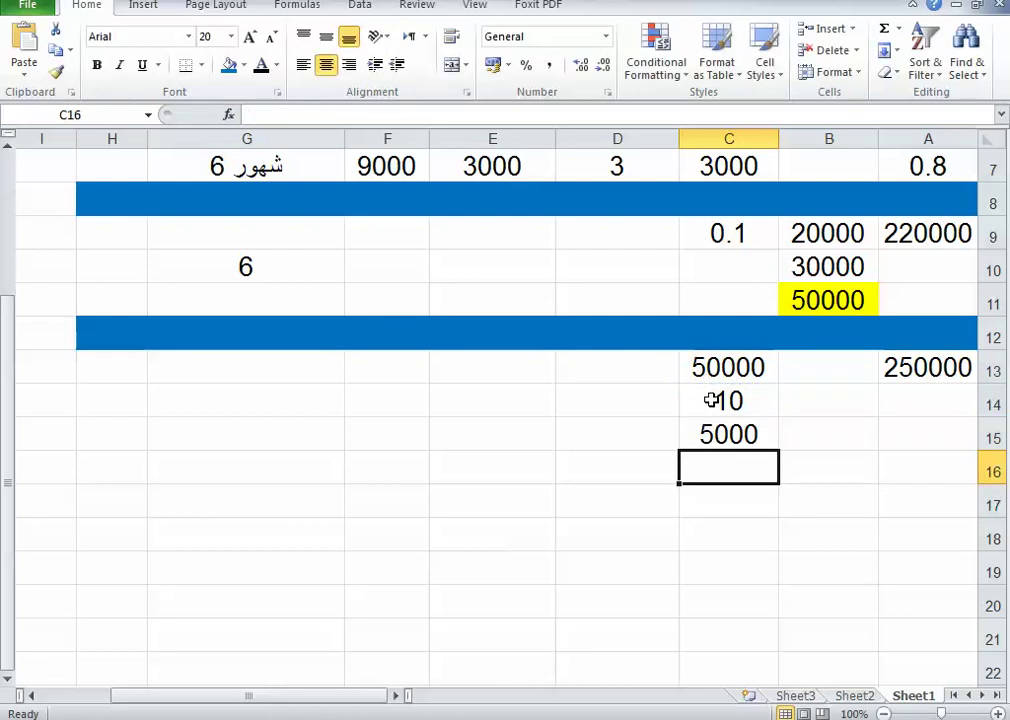
{"action": "left_click", "coordinate": [716, 438]}
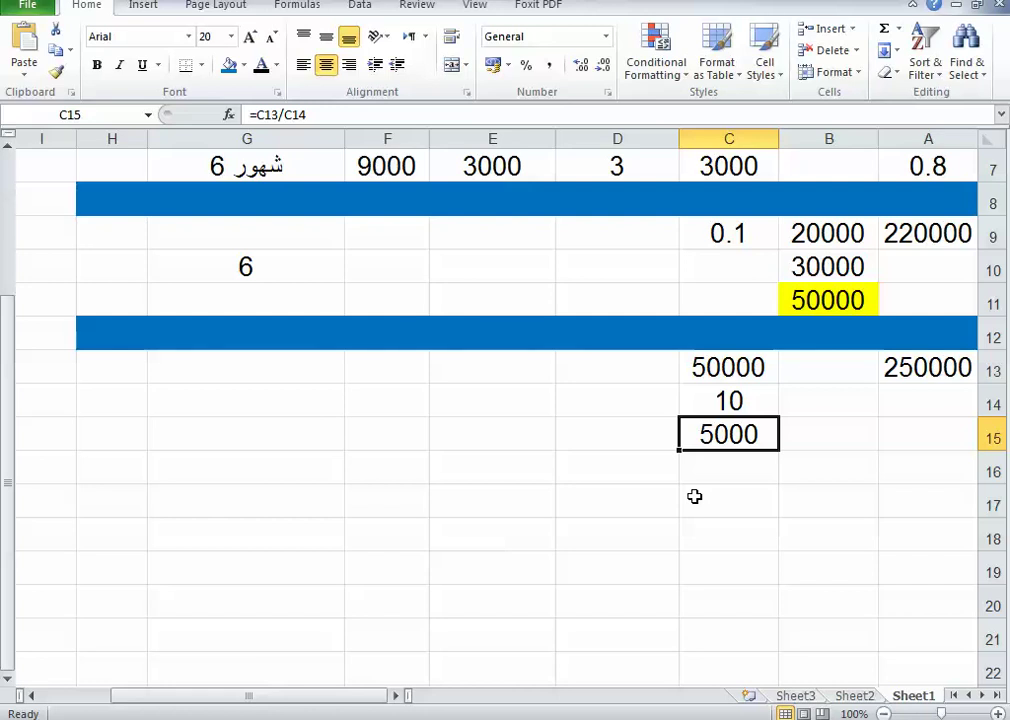
Step: Enter 2000 in cell D14, beside the 10 in column C
{"action": "left_click", "coordinate": [598, 408]}
{"action": "type", "text": "2"}
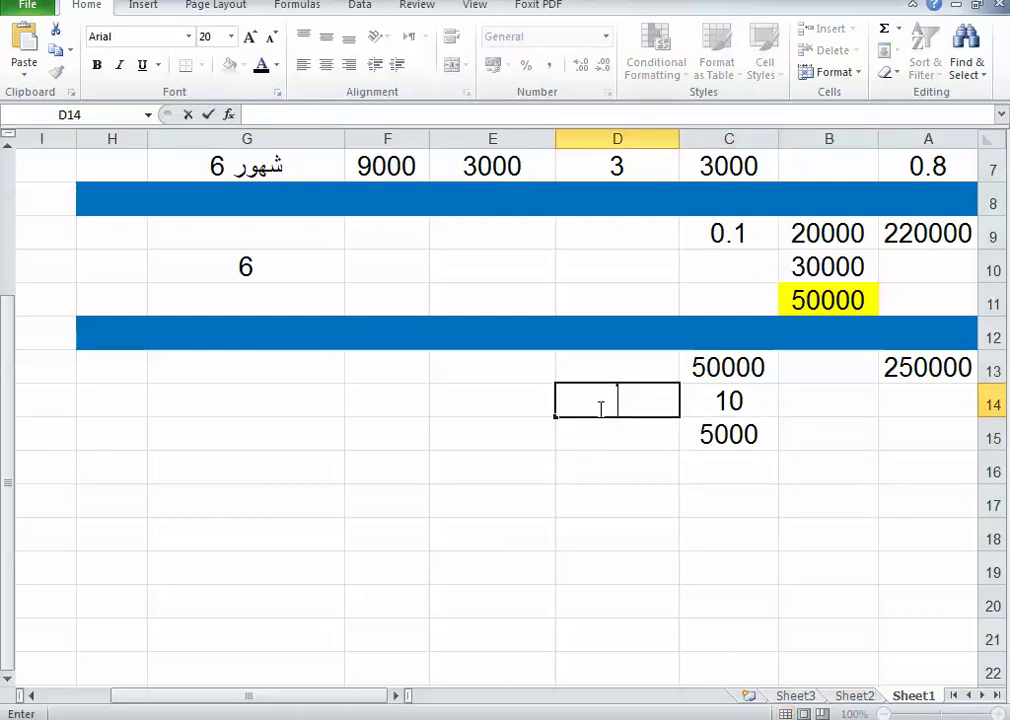
{"action": "type", "text": "000"}
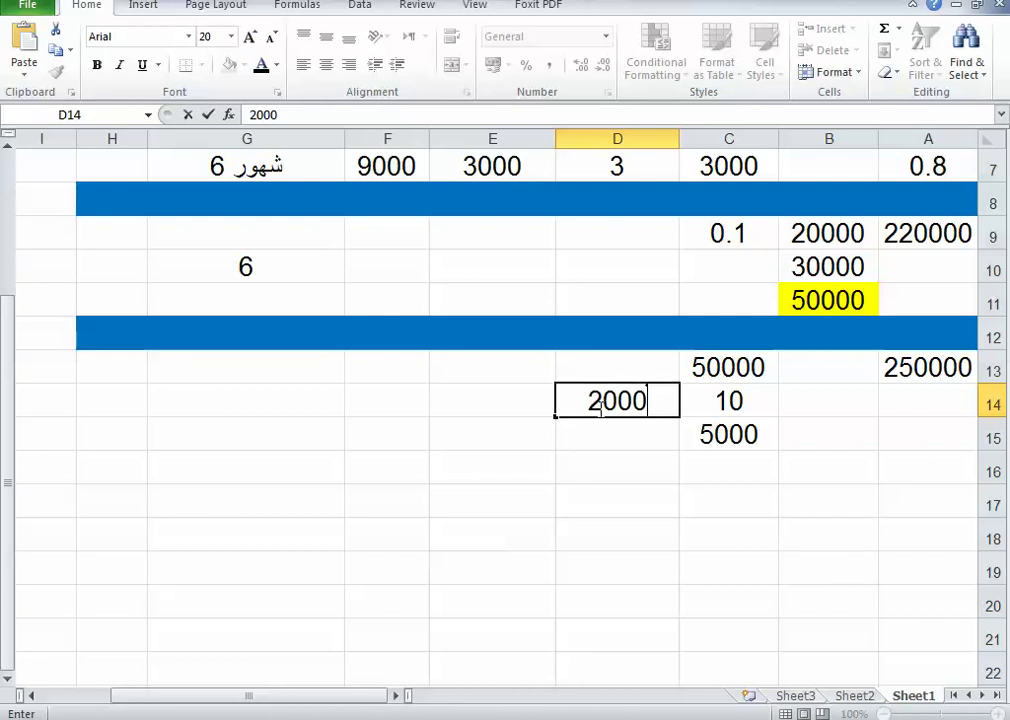
Step: Multiply the two values in row 14 with the formula =C14*D14 in cell E14
{"action": "left_click", "coordinate": [534, 406]}
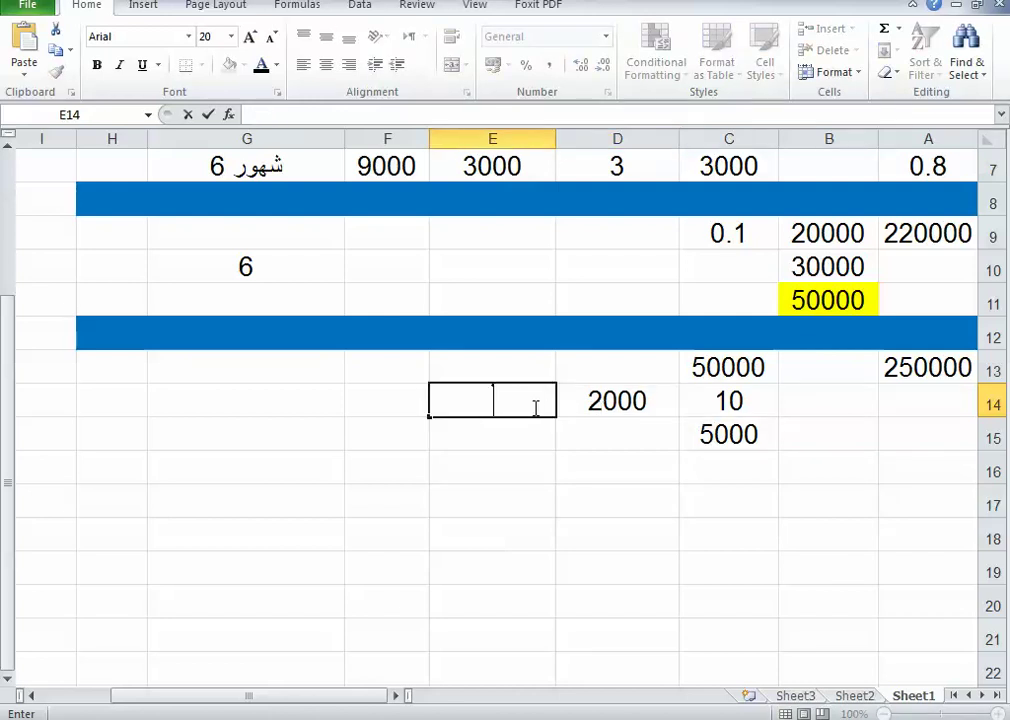
{"action": "type", "text": "="}
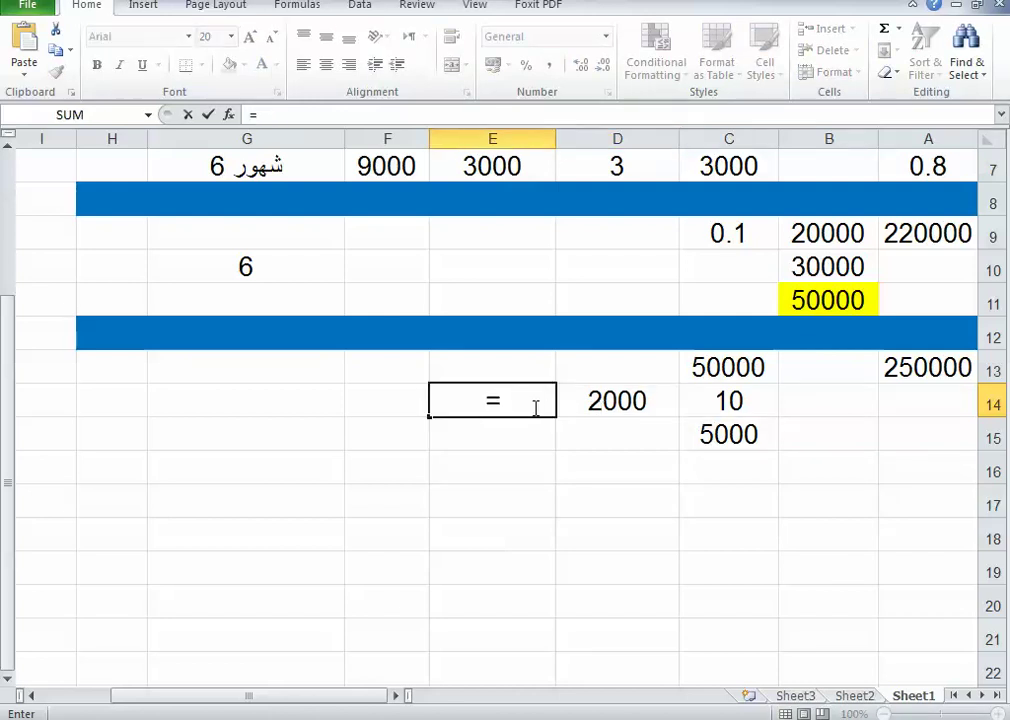
{"action": "left_click", "coordinate": [712, 403]}
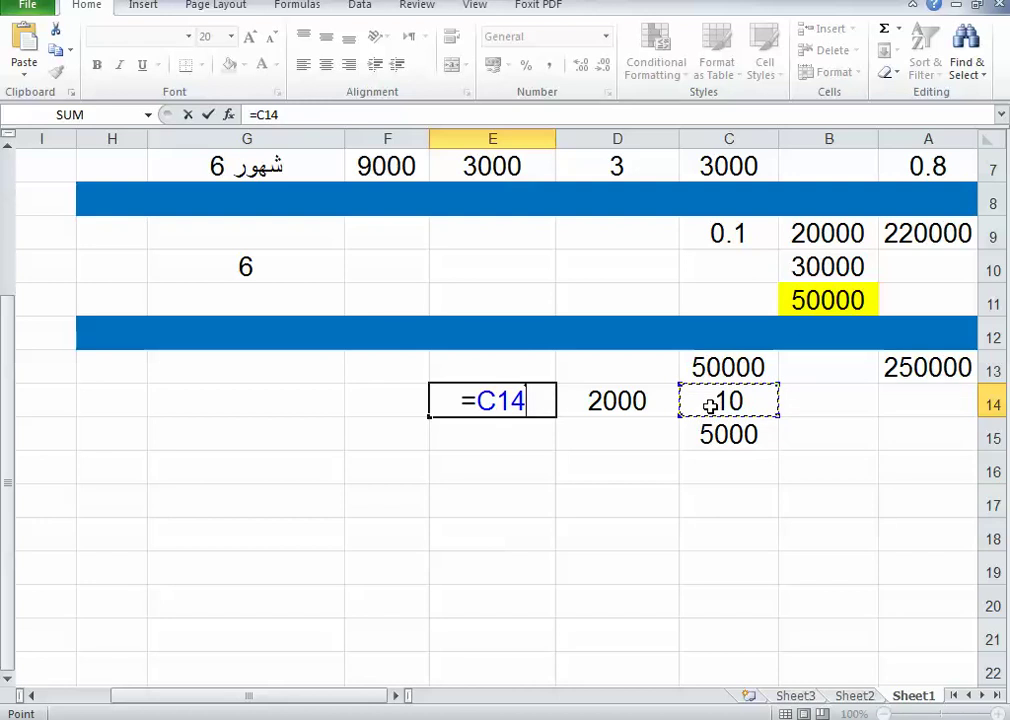
{"action": "type", "text": "*"}
{"action": "left_click", "coordinate": [636, 402]}
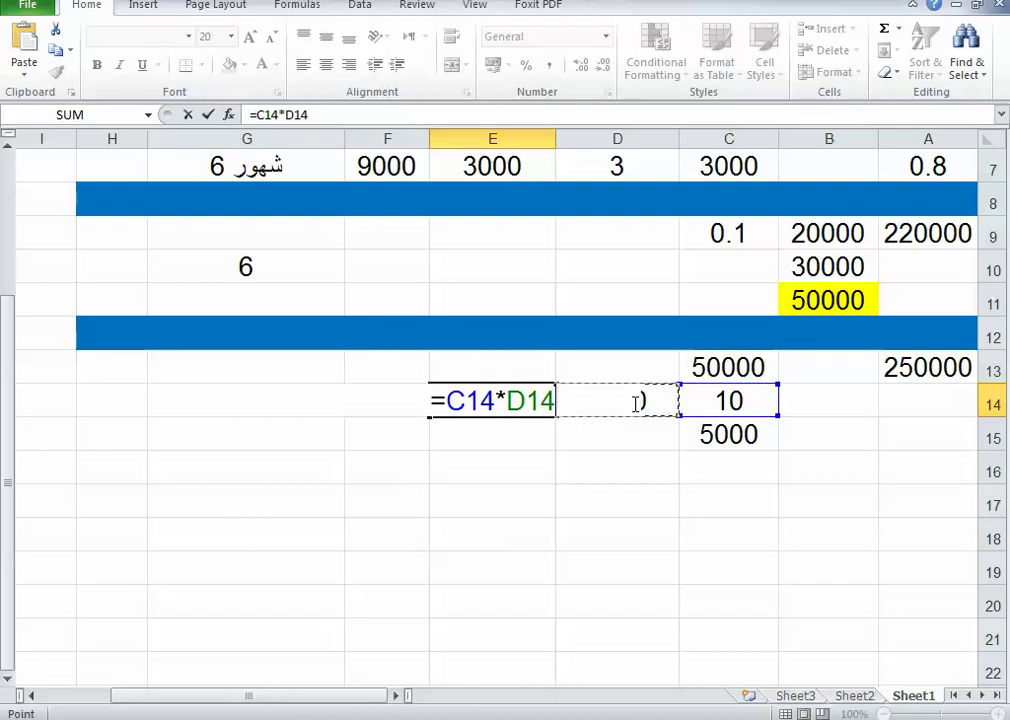
{"action": "key", "text": "Return"}
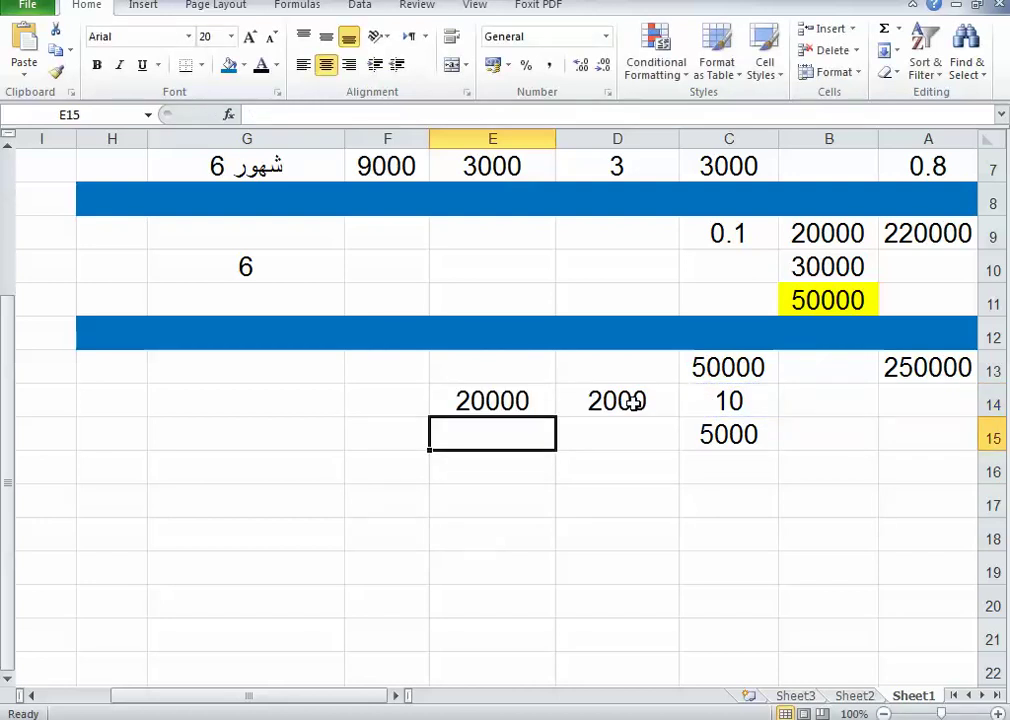
{"action": "left_click", "coordinate": [512, 400]}
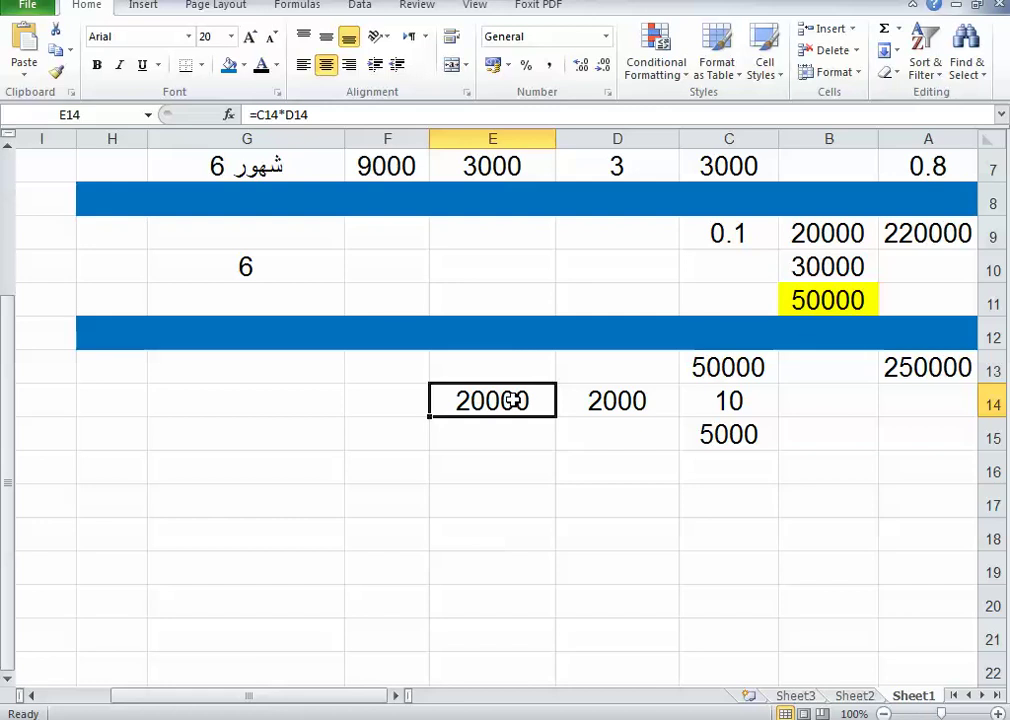
Step: Enter 6 in cell E15 and multiply it by the amount above with the formula =E14*E15 in cell E16
{"action": "double_click", "coordinate": [510, 442]}
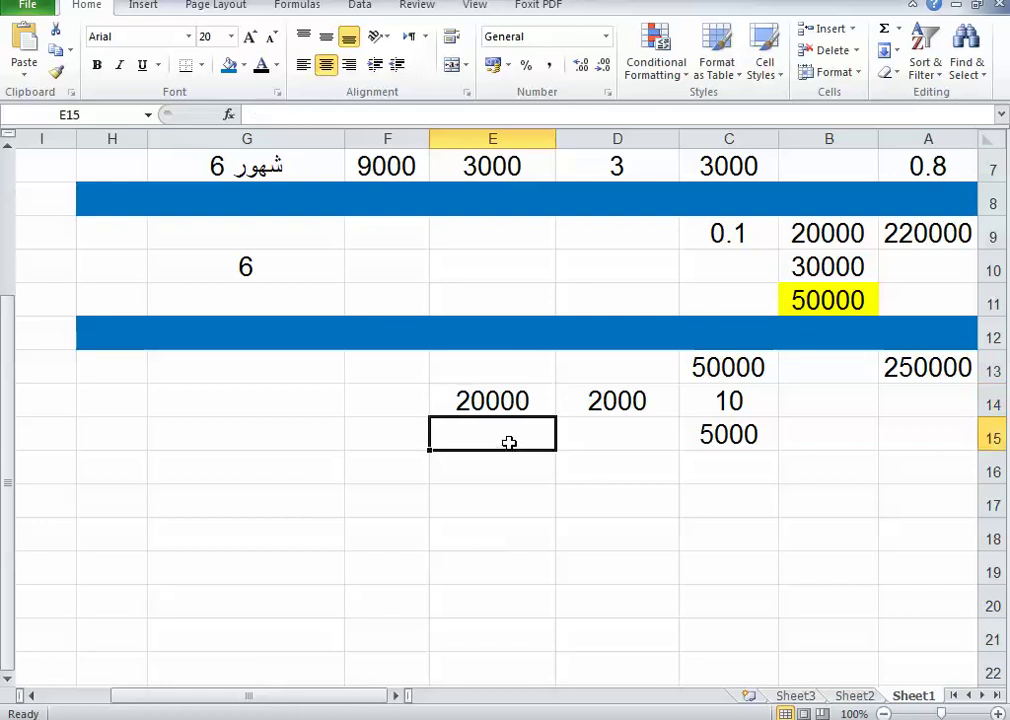
{"action": "type", "text": "6"}
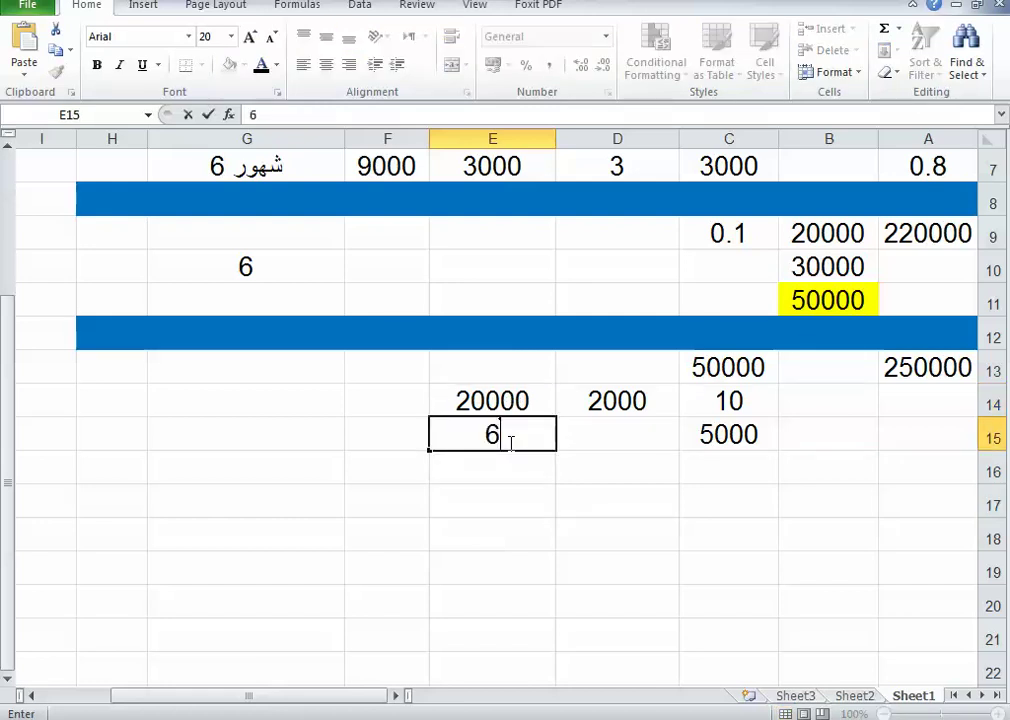
{"action": "left_click", "coordinate": [491, 478]}
{"action": "double_click", "coordinate": [491, 478]}
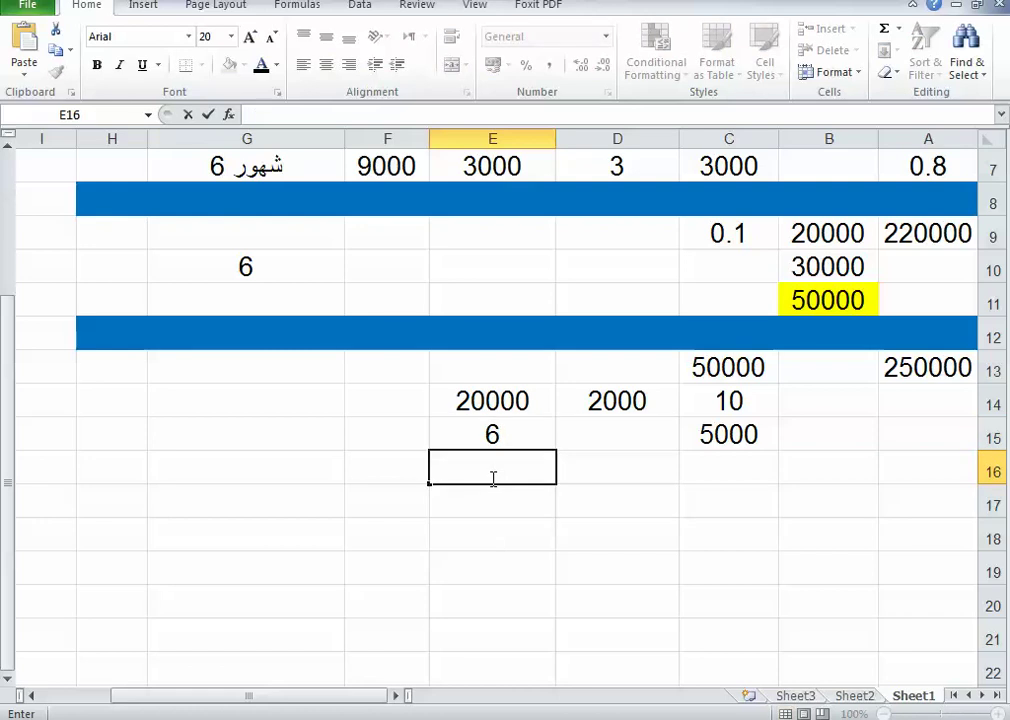
{"action": "type", "text": "="}
{"action": "left_click", "coordinate": [490, 408]}
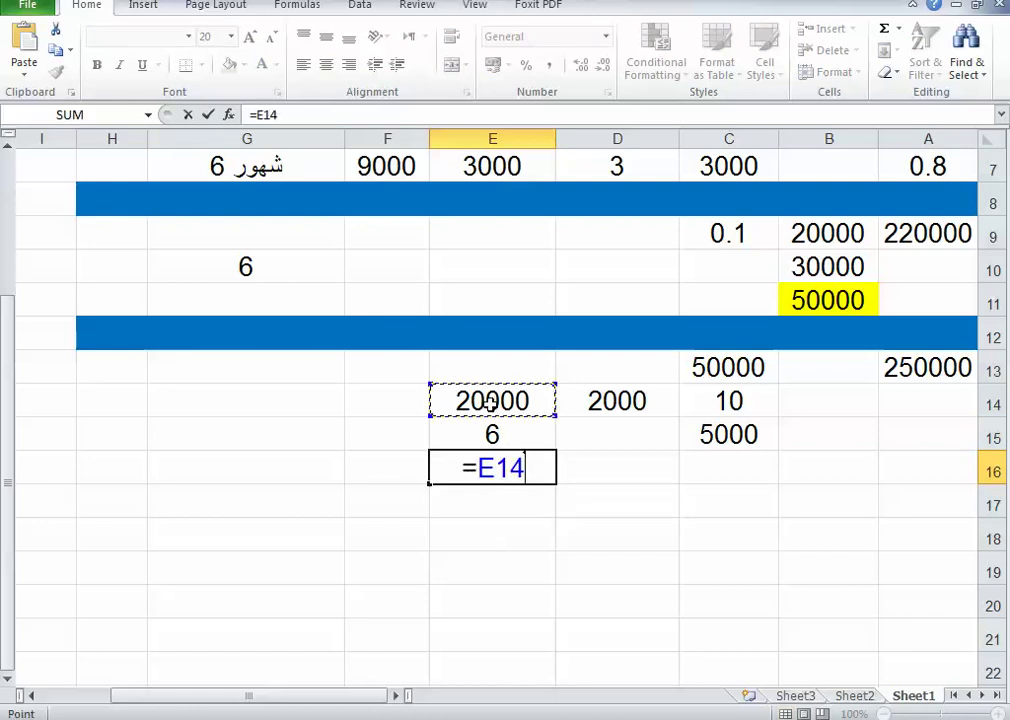
{"action": "type", "text": "*"}
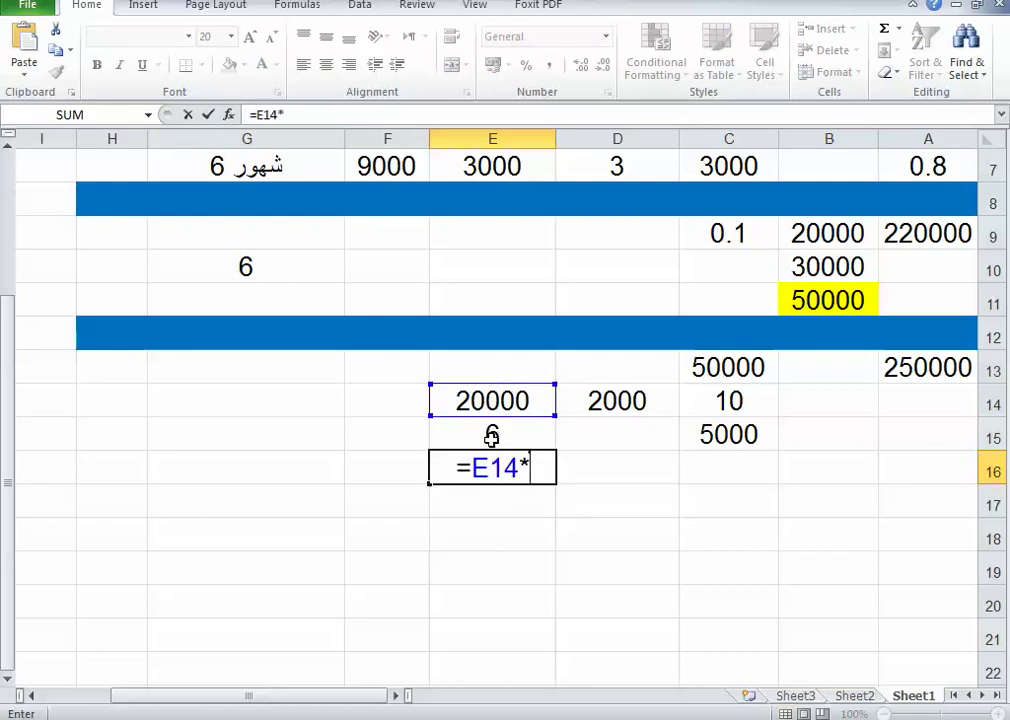
{"action": "left_click", "coordinate": [491, 436]}
{"action": "key", "text": "Return"}
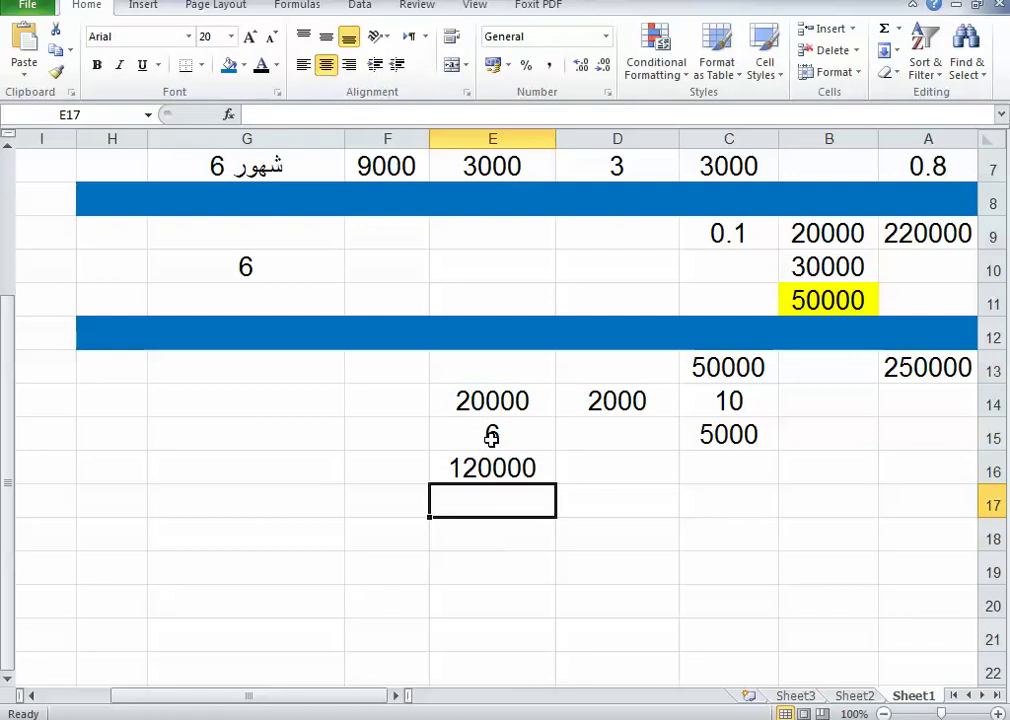
Step: Highlight the product in cell E16 with a yellow fill
{"action": "left_click", "coordinate": [492, 474]}
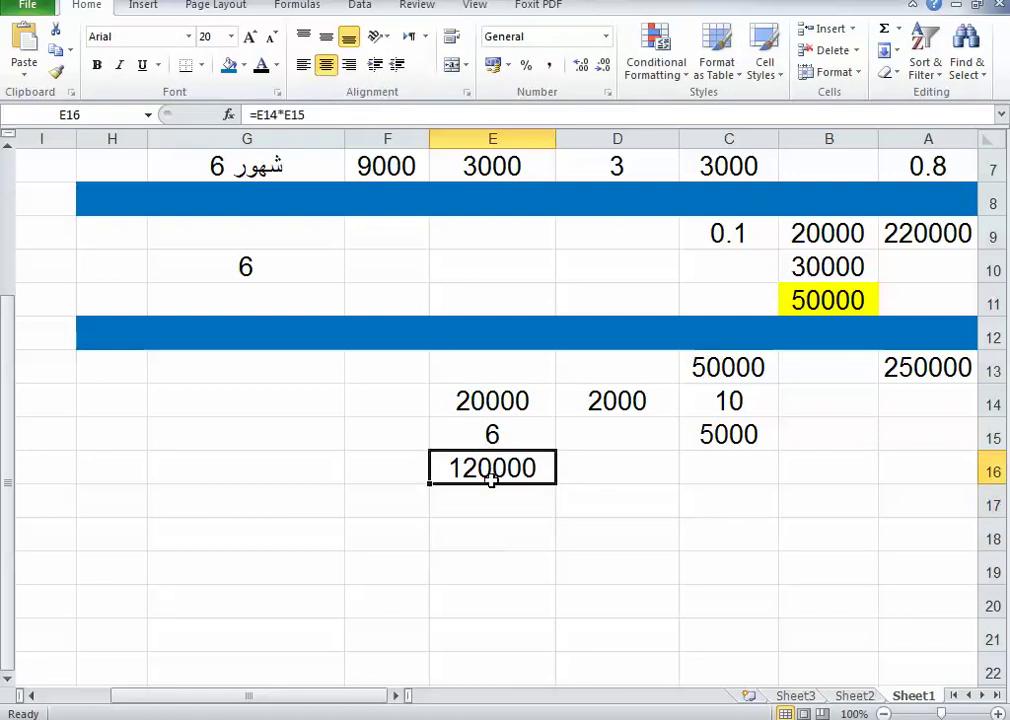
{"action": "left_click", "coordinate": [241, 66]}
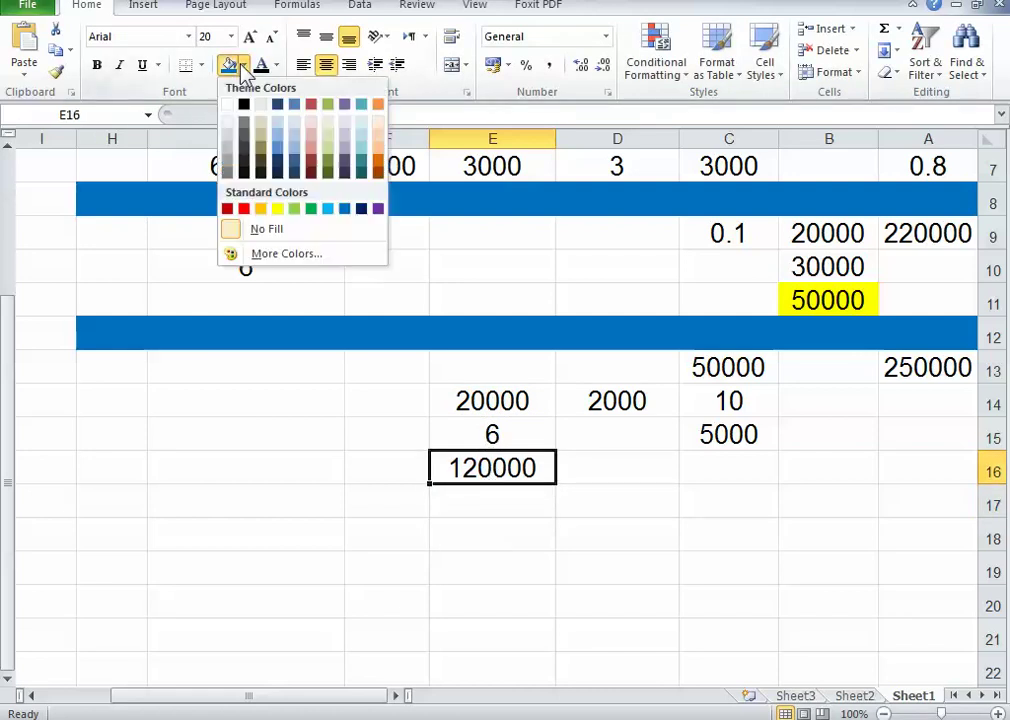
{"action": "left_click", "coordinate": [279, 209]}
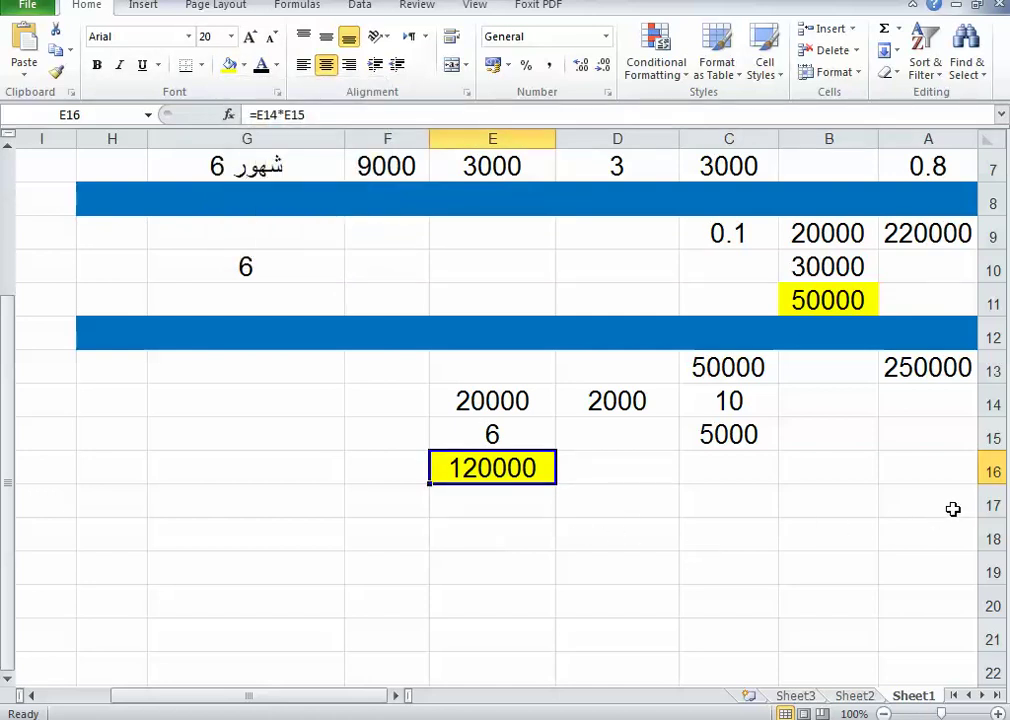
Step: Fill the range A17:H17 with dark blue as a divider row below the current example
{"action": "left_click_drag", "start_coordinate": [954, 509], "coordinate": [143, 500]}
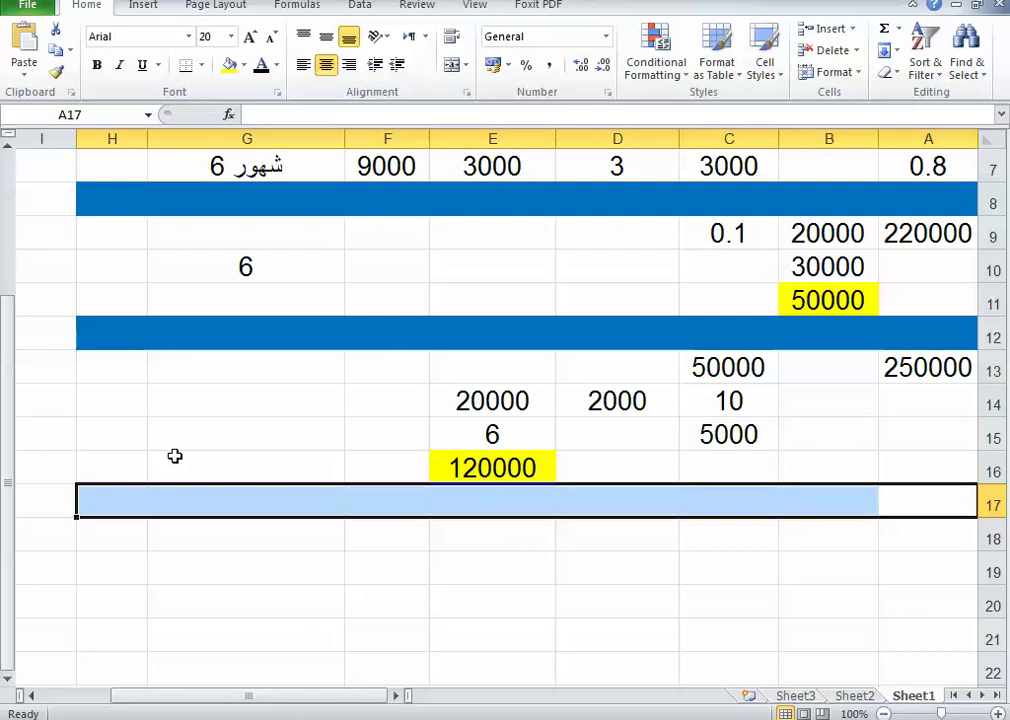
{"action": "left_click", "coordinate": [243, 65]}
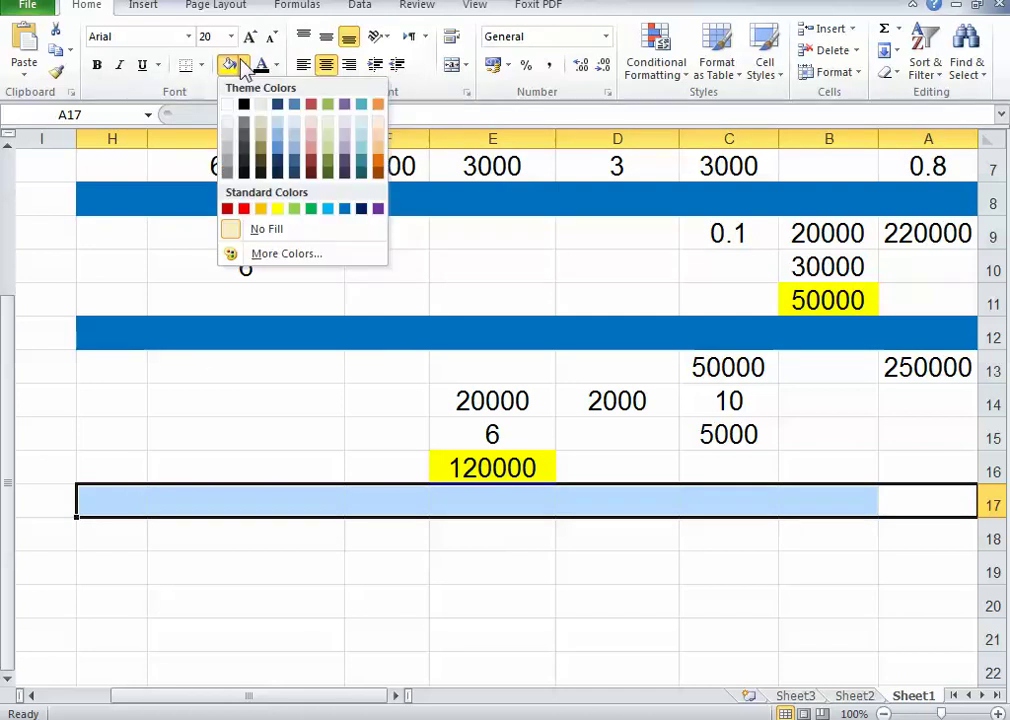
{"action": "left_click", "coordinate": [294, 163]}
{"action": "left_click", "coordinate": [699, 568]}
Step: Enter 370000 in cell A18 as the first amount of the new example below the divider
{"action": "left_click", "coordinate": [917, 553]}
{"action": "double_click", "coordinate": [916, 539]}
{"action": "type", "text": "370"}
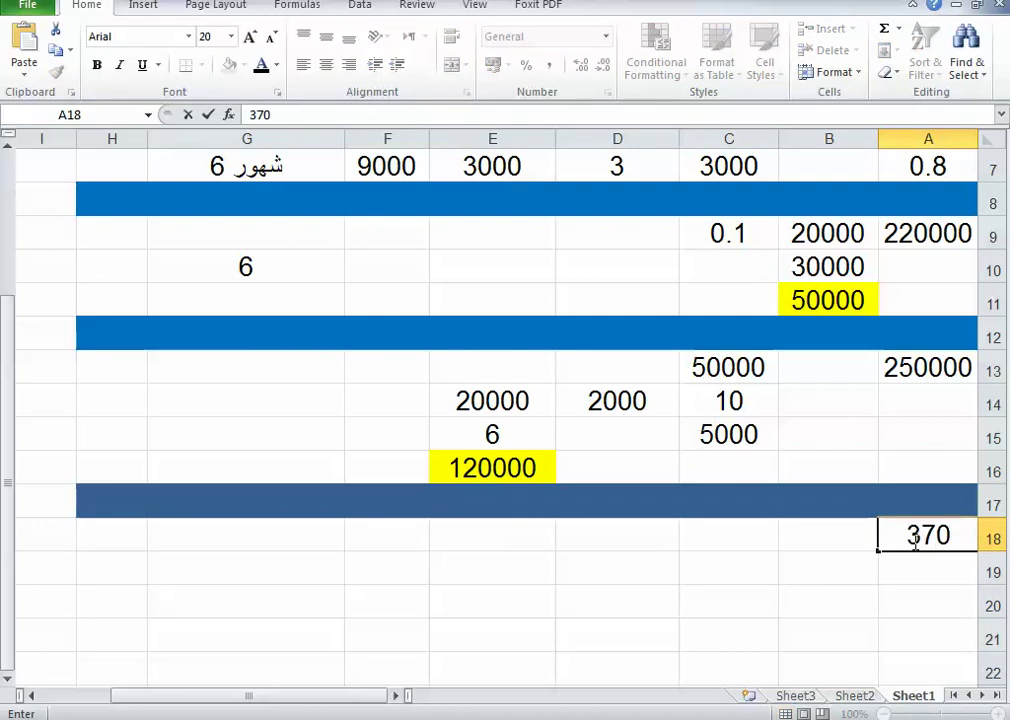
{"action": "type", "text": "00"}
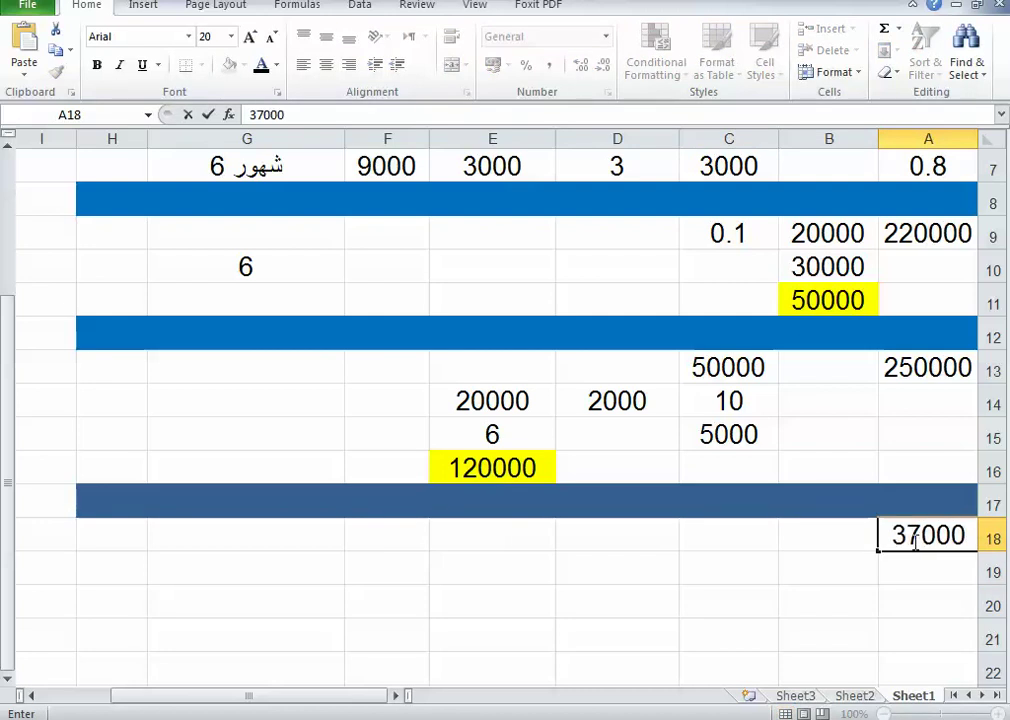
{"action": "type", "text": "0"}
{"action": "left_click", "coordinate": [900, 579]}
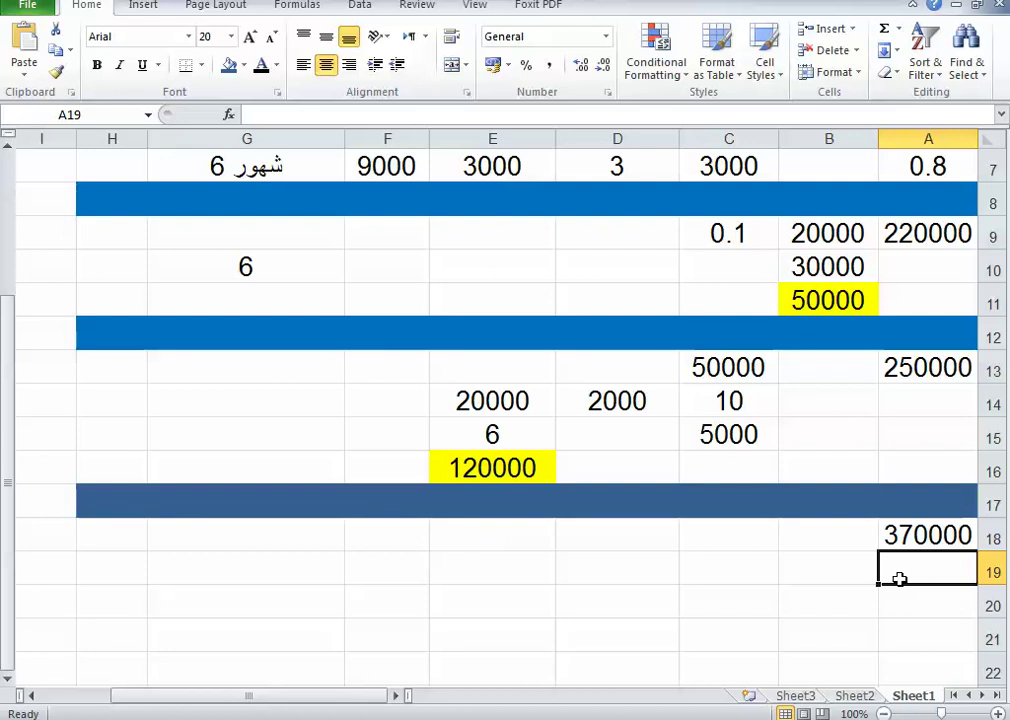
Step: Enter 170000 in cell C18, in the same row as the 370000 amount
{"action": "left_click", "coordinate": [733, 543]}
{"action": "double_click", "coordinate": [733, 543]}
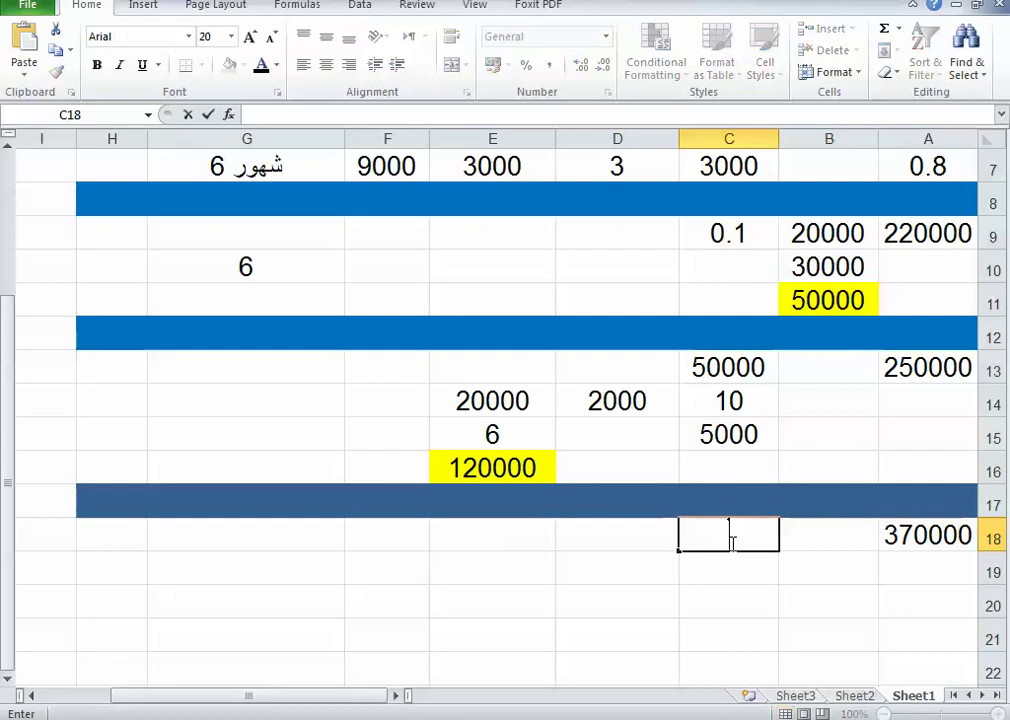
{"action": "type", "text": "170"}
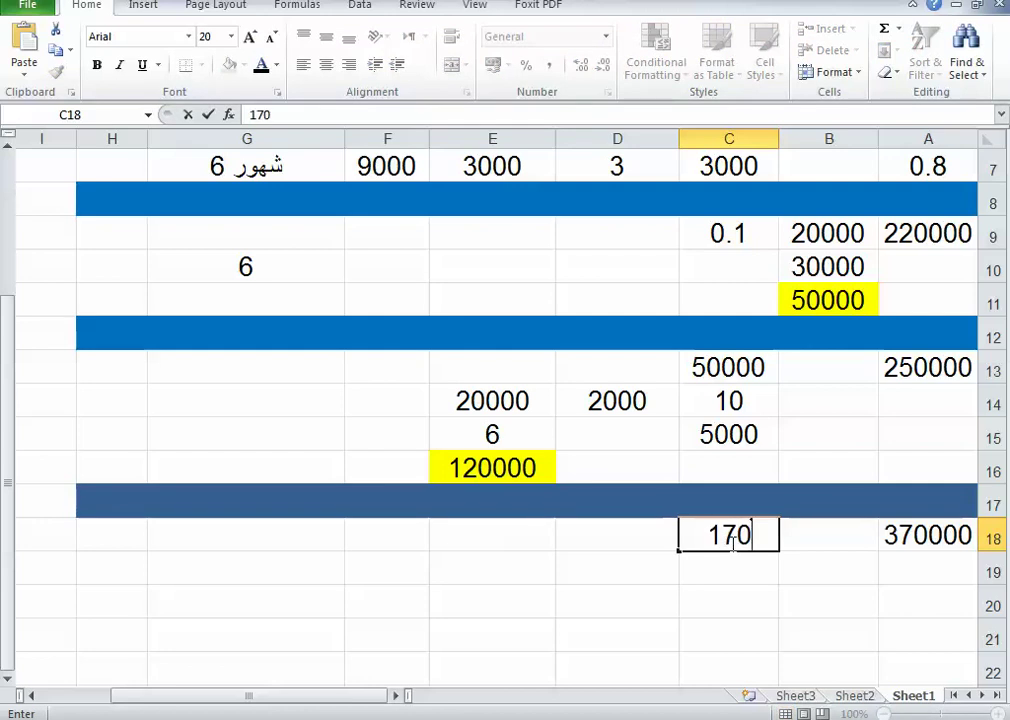
{"action": "type", "text": "000"}
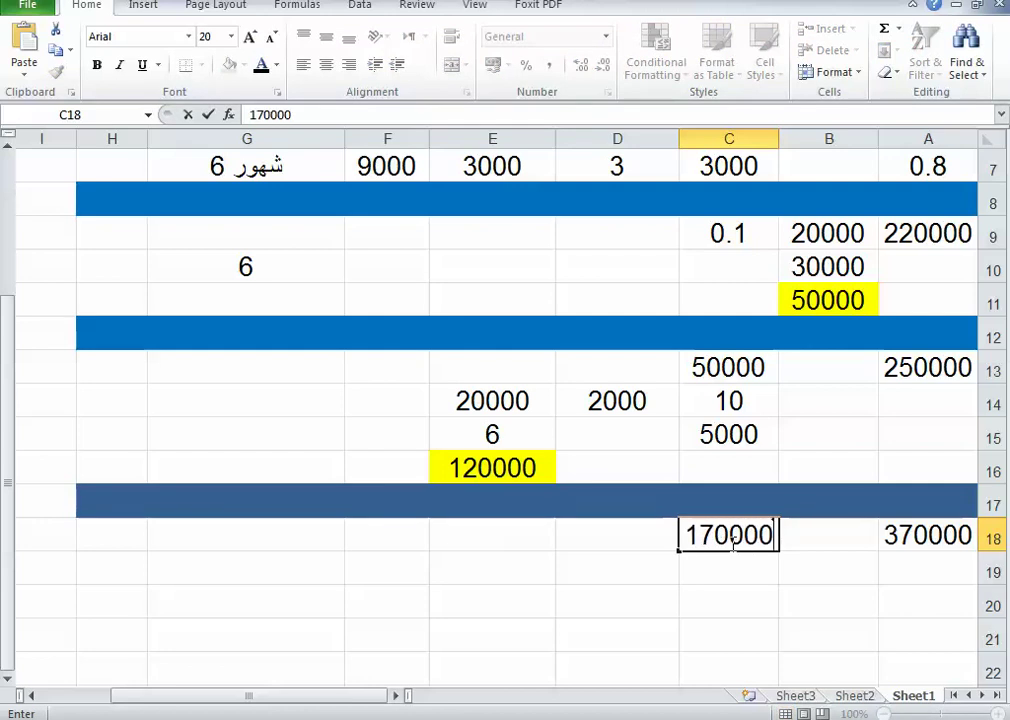
{"action": "key", "text": "Return"}
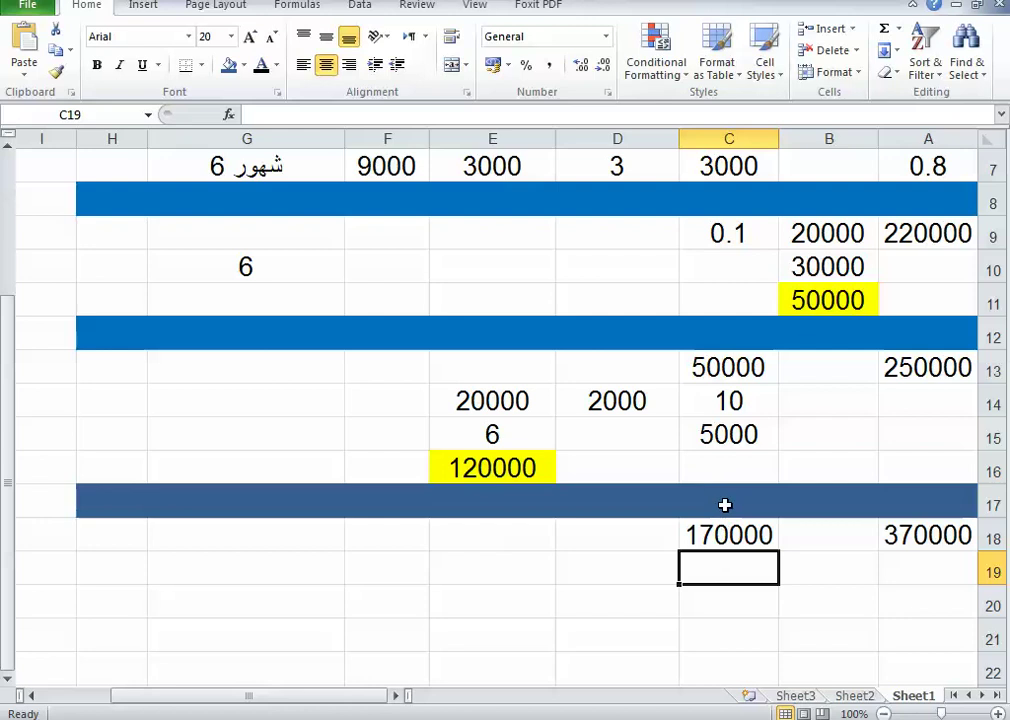
Step: Enter 40 in cell C19, directly below the 170000 amount
{"action": "scroll", "coordinate": [726, 505], "scroll_direction": "down", "scroll_amount": 1}
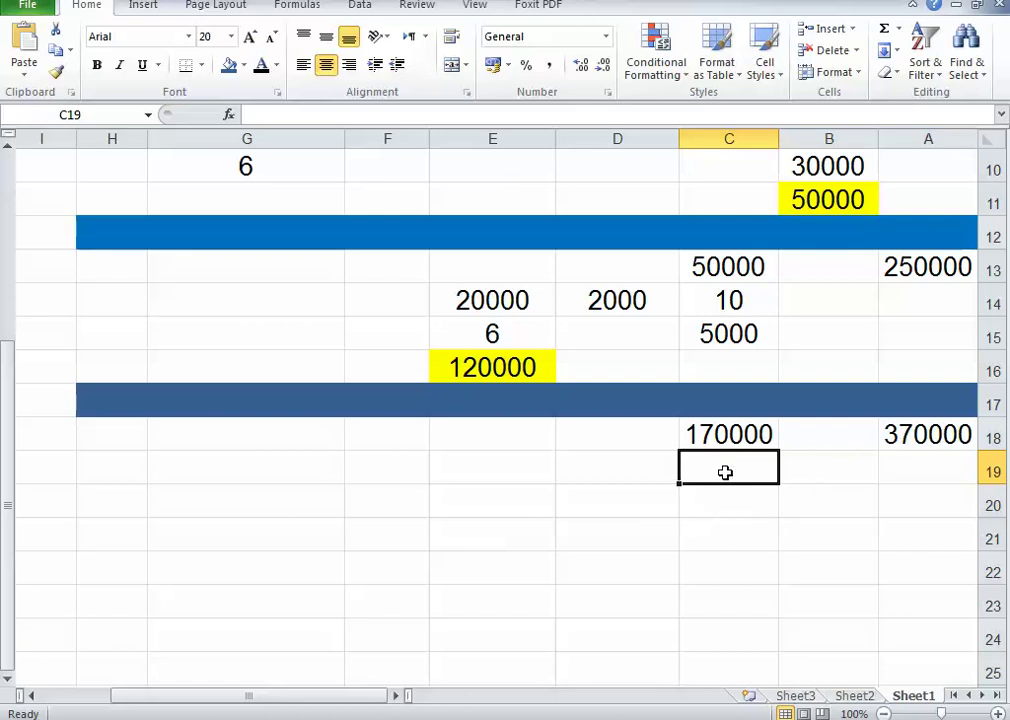
{"action": "double_click", "coordinate": [727, 471]}
{"action": "type", "text": "40"}
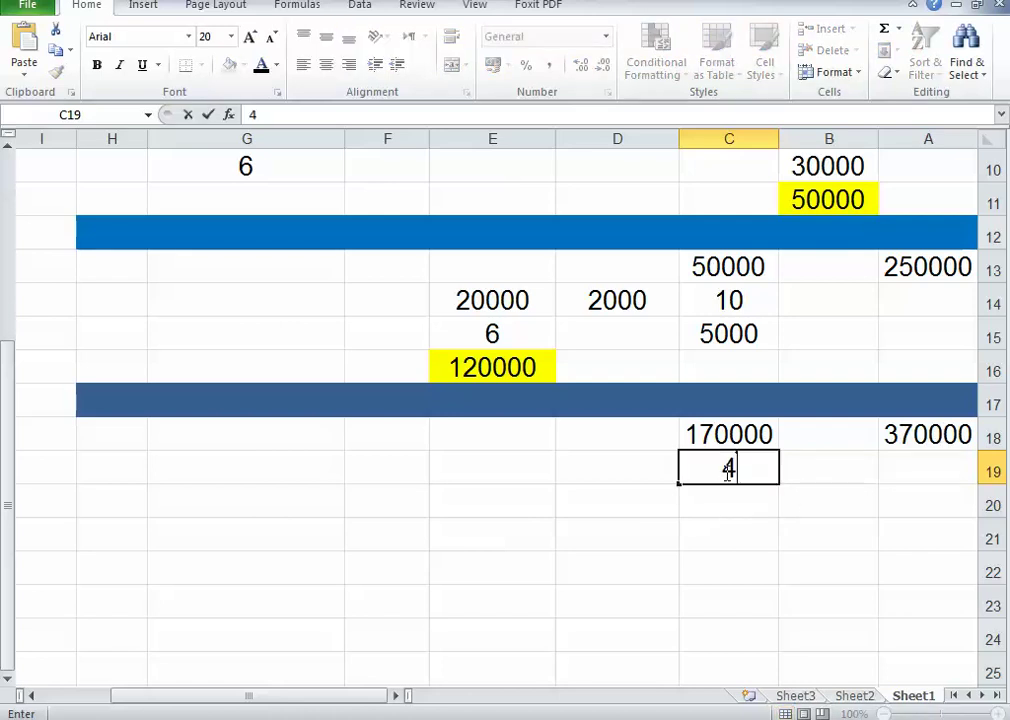
Step: Divide the amount in C18 by the number below it, using the formula =C18/C19 in cell C20
{"action": "left_click", "coordinate": [733, 512]}
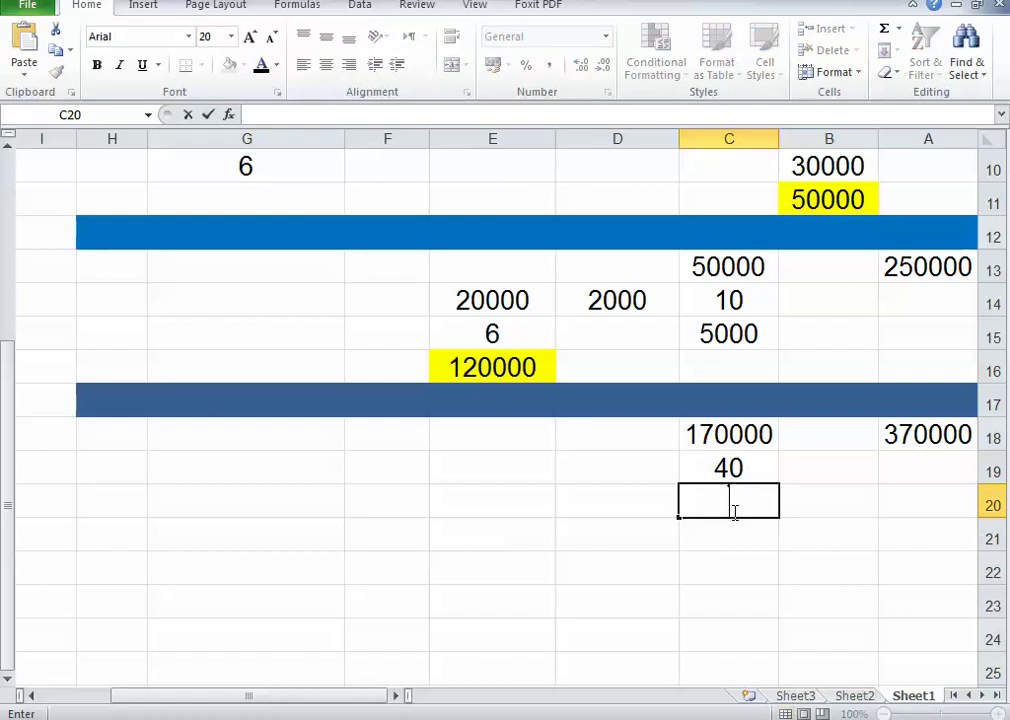
{"action": "type", "text": "="}
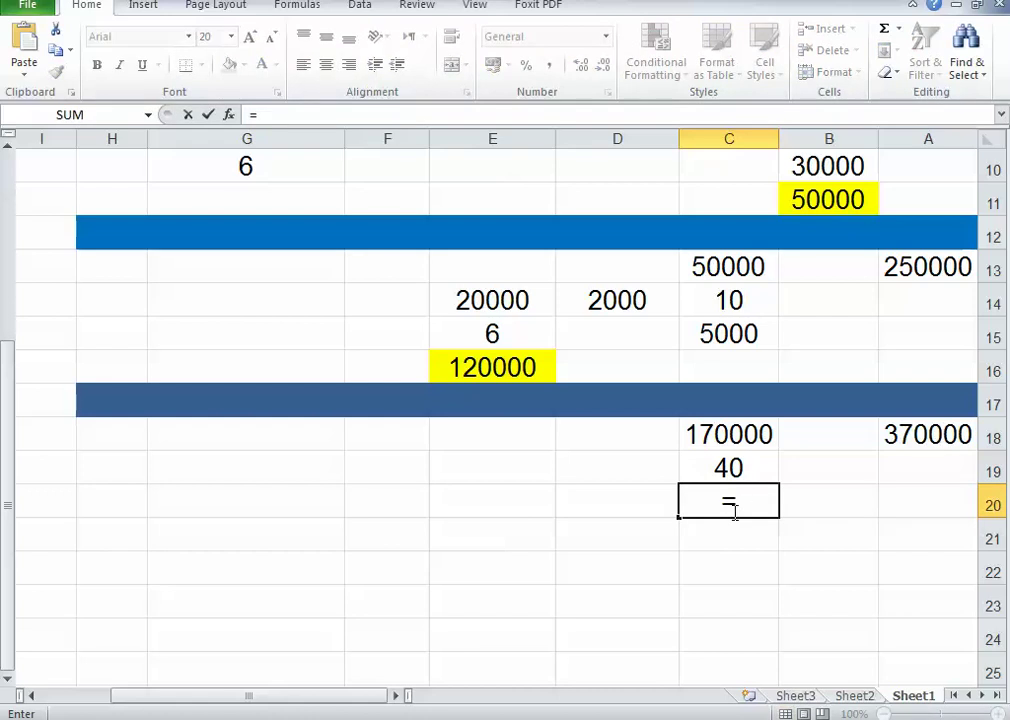
{"action": "left_click", "coordinate": [735, 435]}
{"action": "type", "text": "/"}
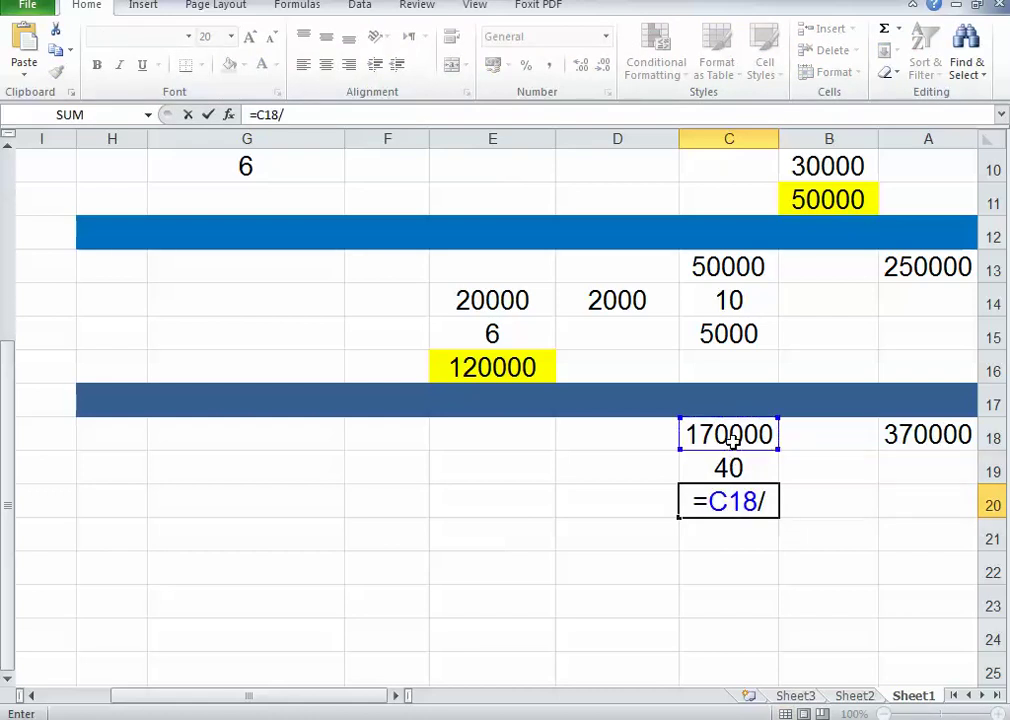
{"action": "left_click", "coordinate": [738, 465]}
{"action": "key", "text": "Return"}
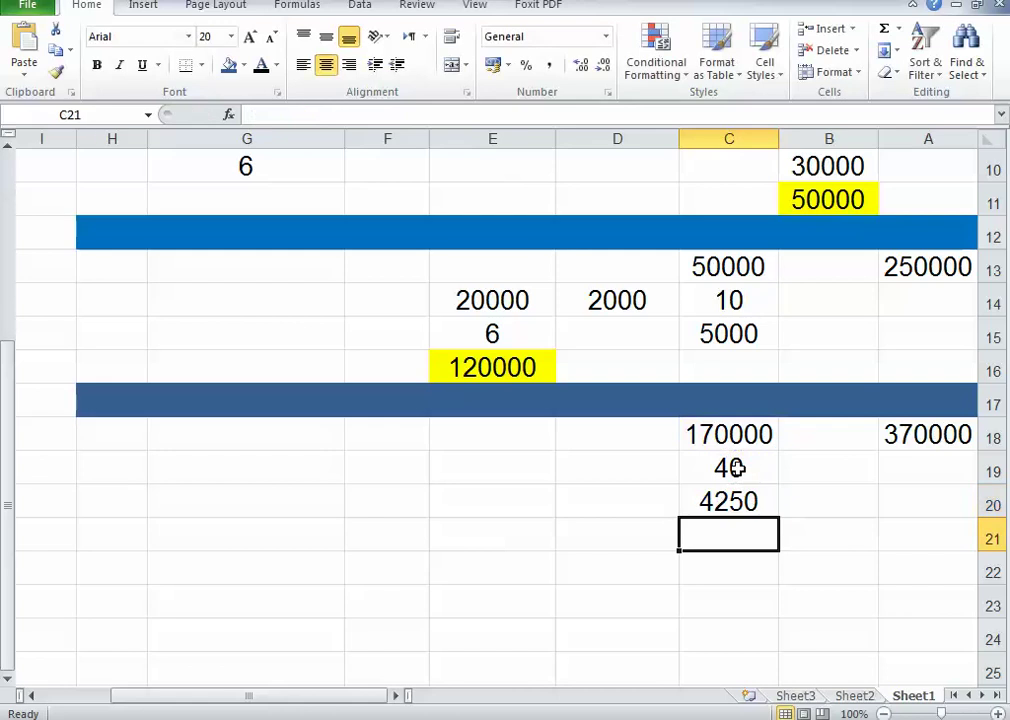
{"action": "left_click", "coordinate": [727, 504]}
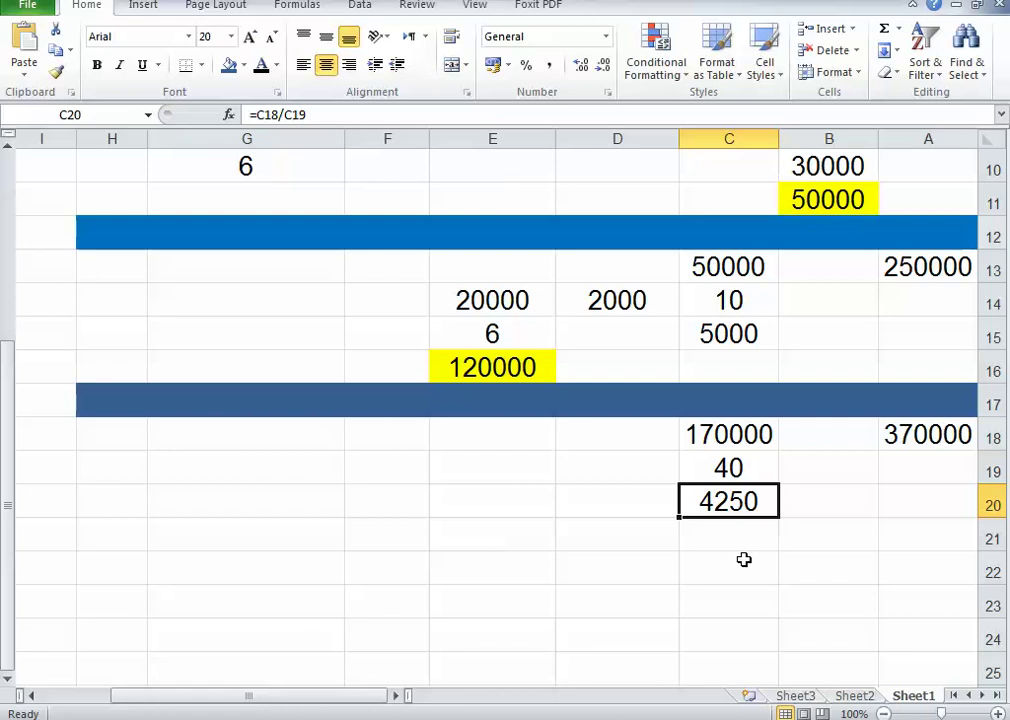
Step: Enter 1500 in cell D19, beside the 40 in column C
{"action": "left_click", "coordinate": [609, 474]}
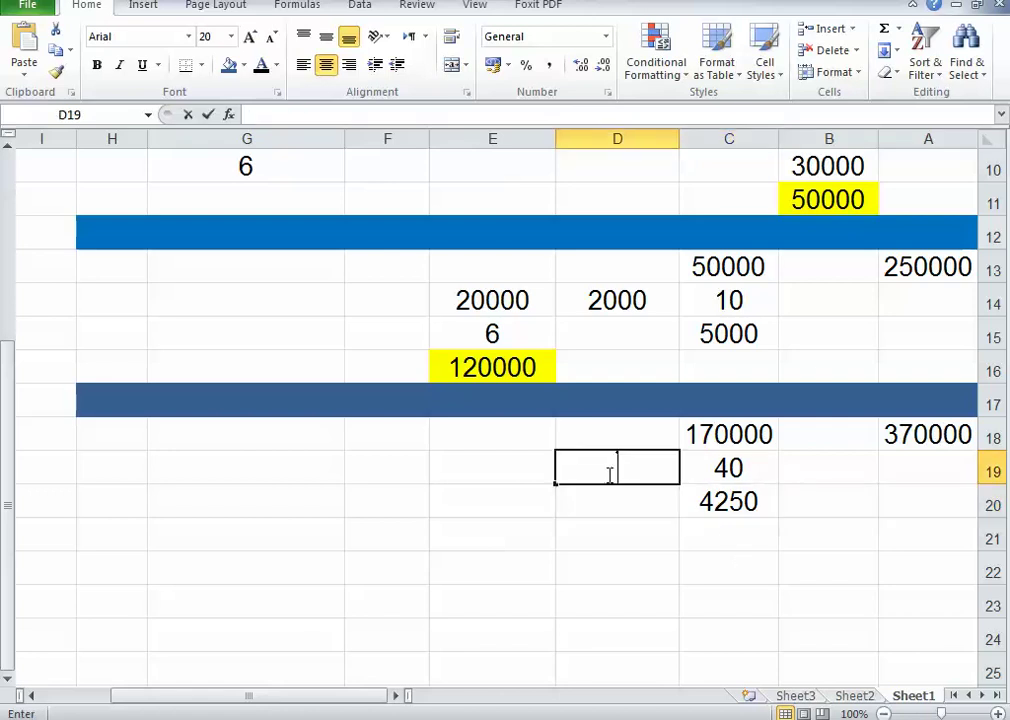
{"action": "type", "text": "1"}
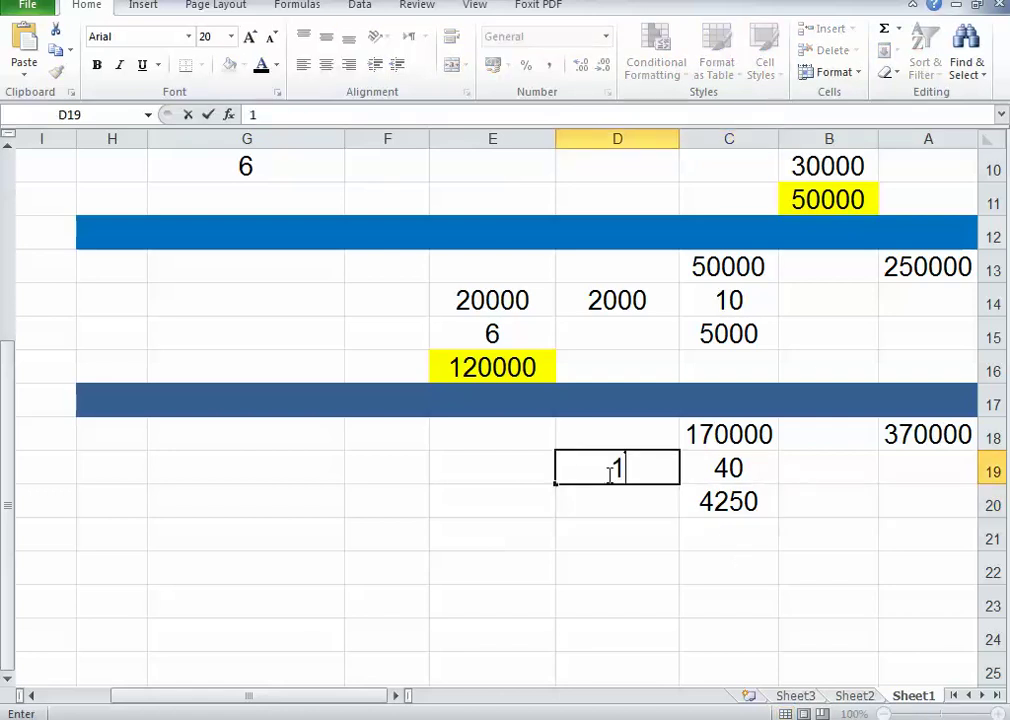
{"action": "type", "text": "500"}
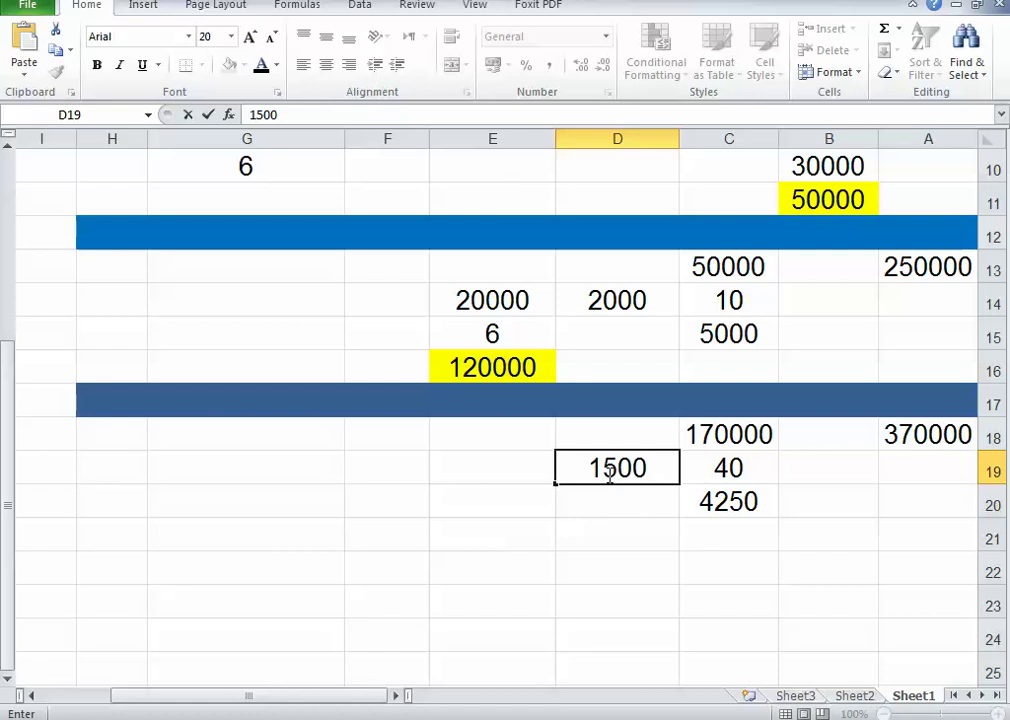
{"action": "left_click", "coordinate": [600, 501]}
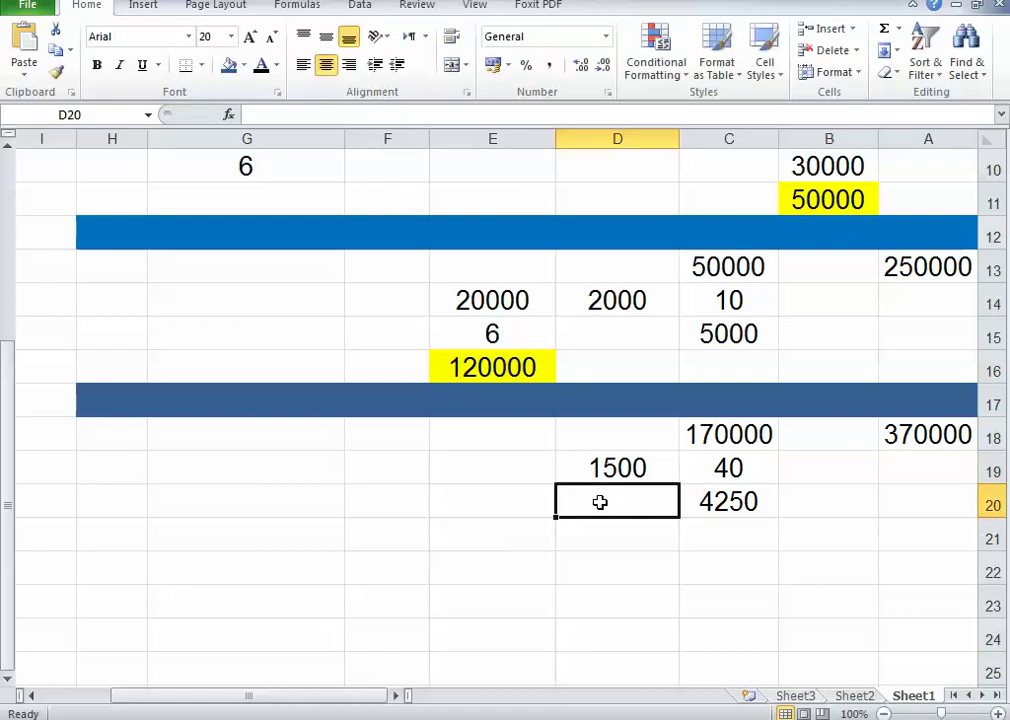
Step: Enter 60000 in cell E19 and 6 in cell E20 directly below it
{"action": "left_click", "coordinate": [506, 476]}
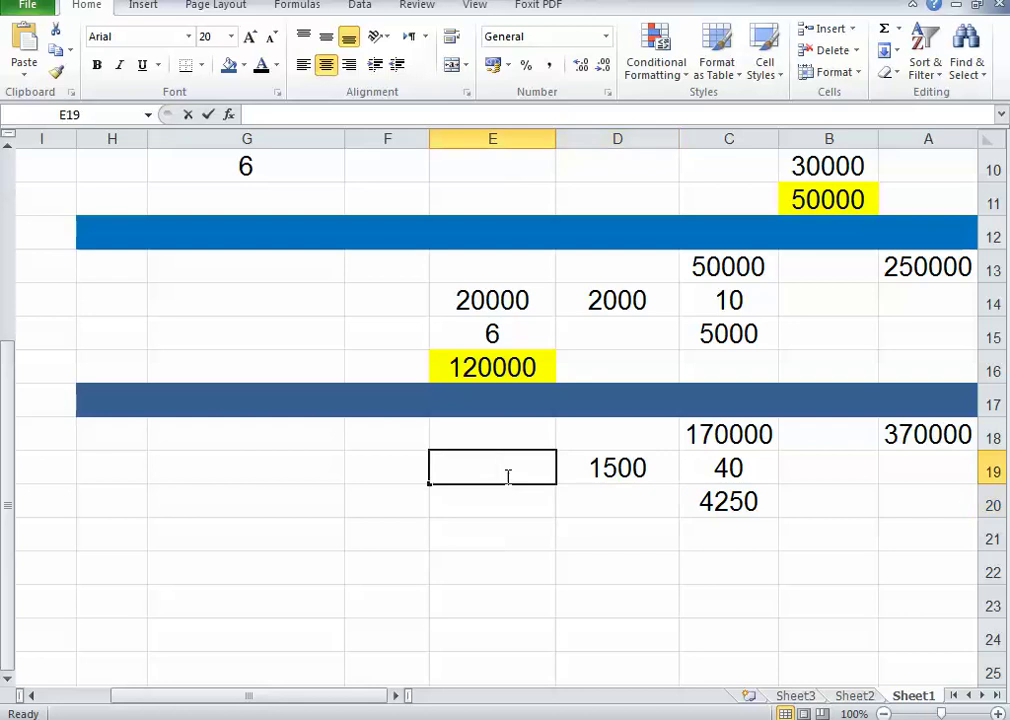
{"action": "type", "text": "6000"}
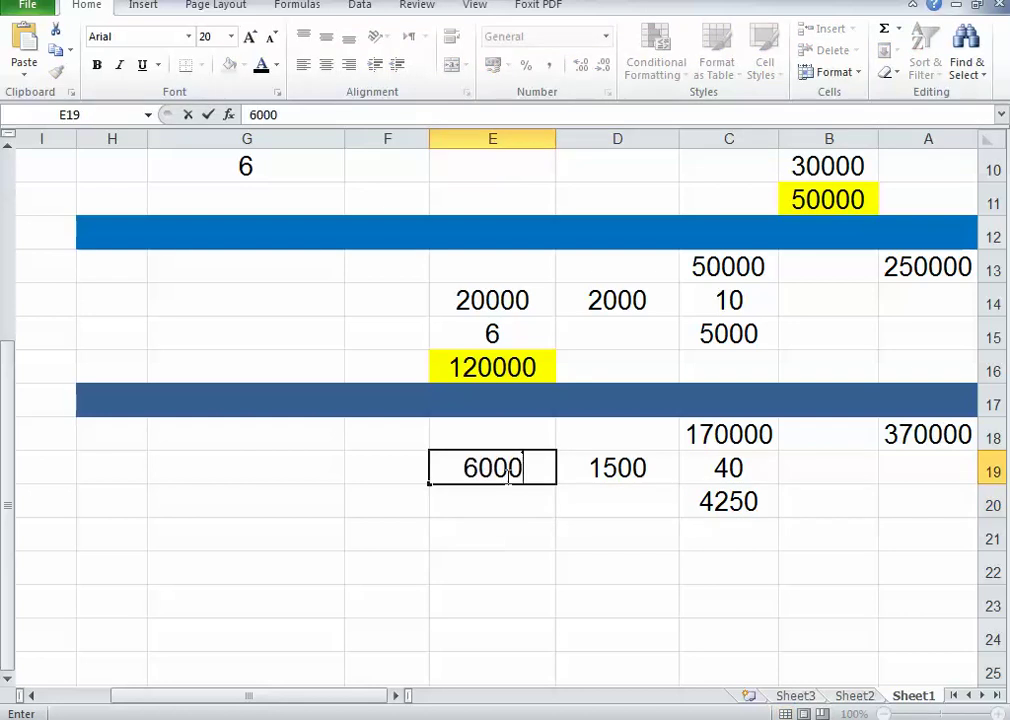
{"action": "type", "text": "0"}
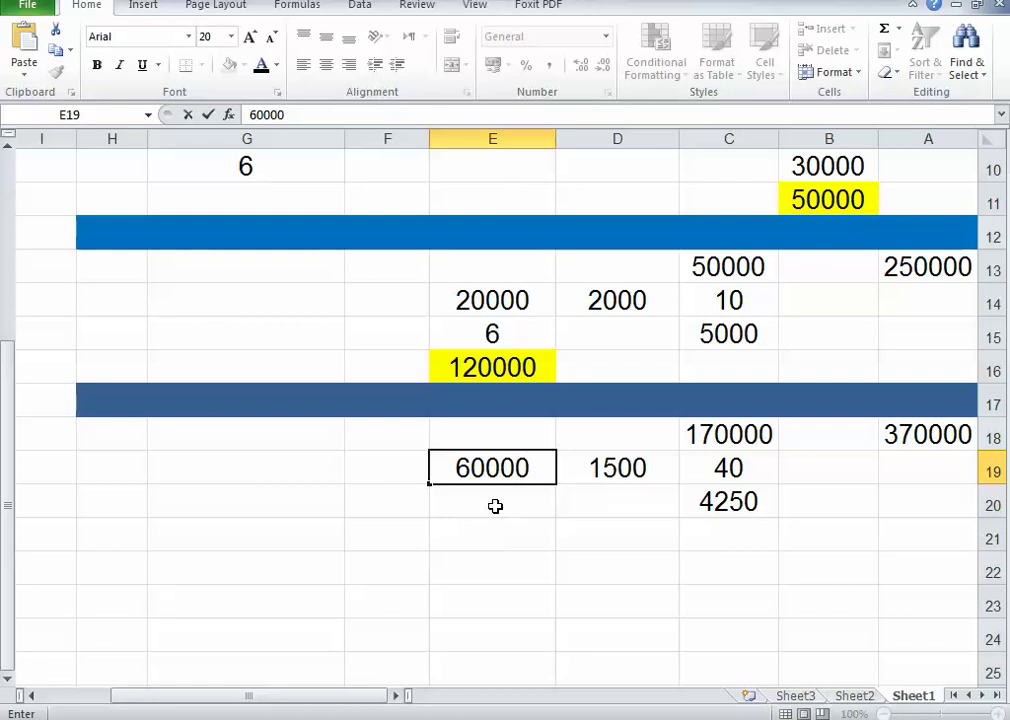
{"action": "left_click", "coordinate": [494, 505]}
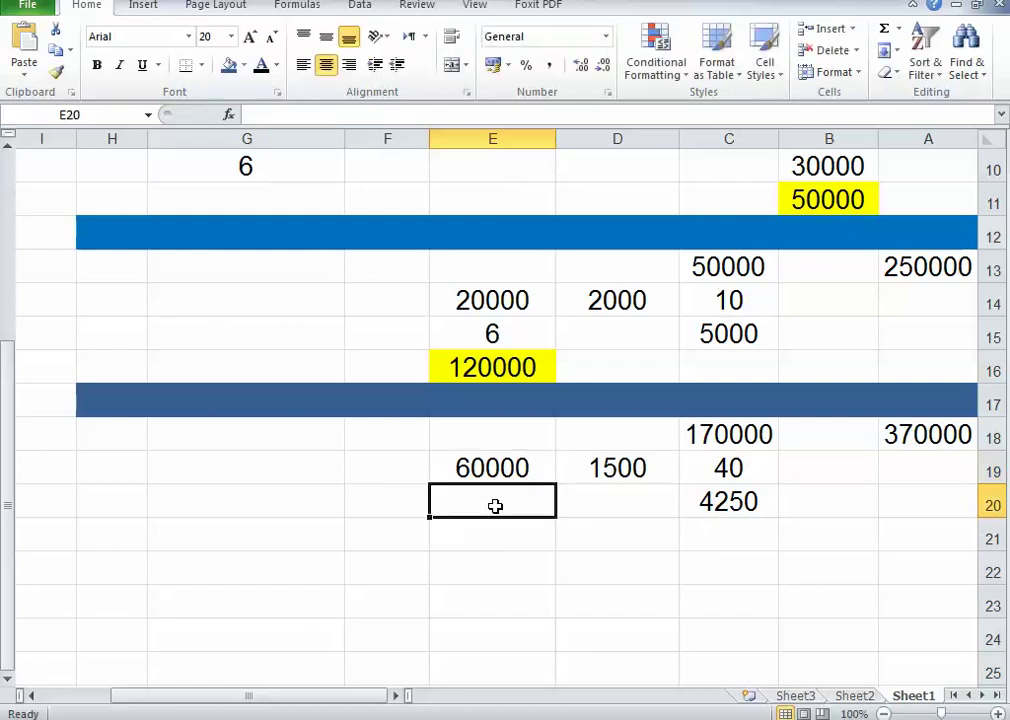
{"action": "type", "text": "6"}
{"action": "key", "text": "Return"}
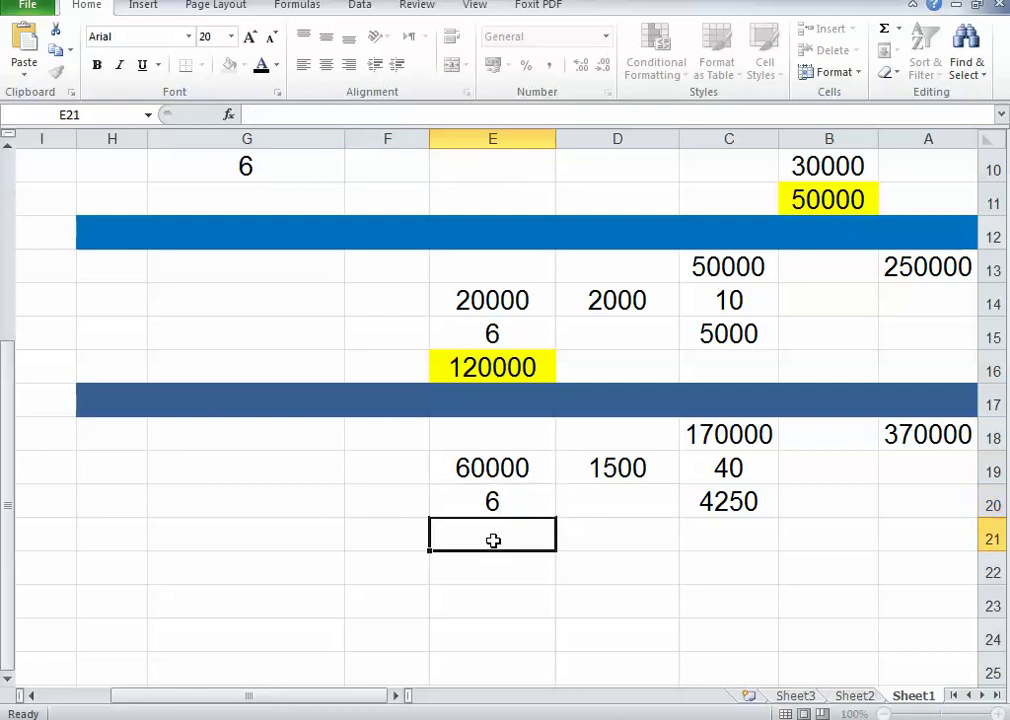
Step: Multiply the 60000 in E19 by the 6 below it, using the formula =E19*E20 in cell E21, and select that cell
{"action": "type", "text": "="}
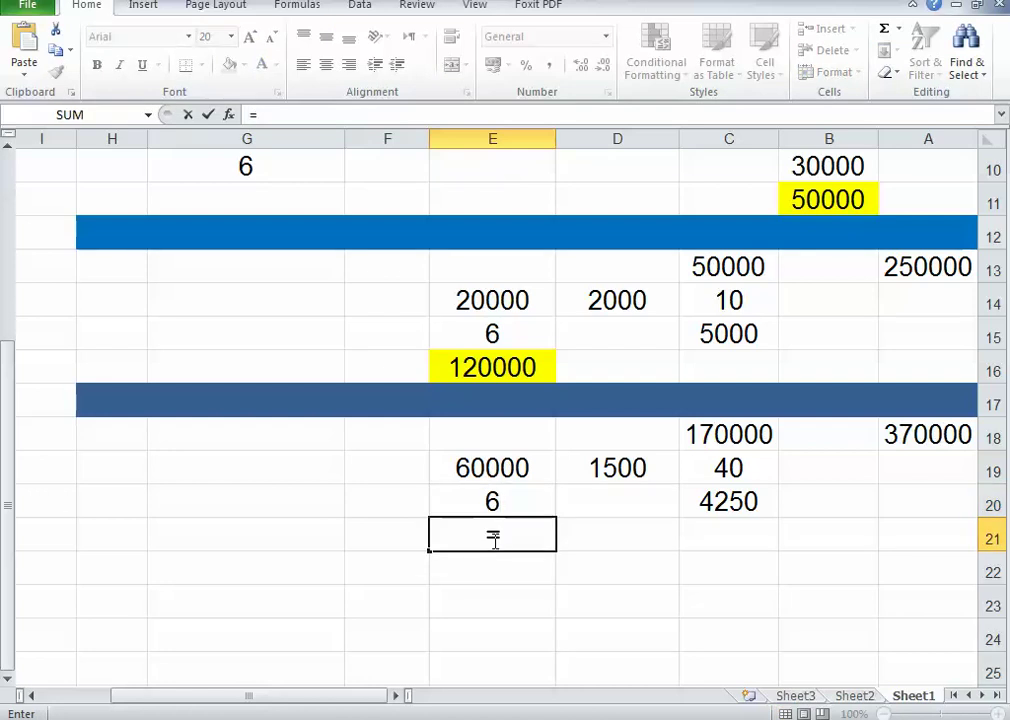
{"action": "left_click", "coordinate": [496, 470]}
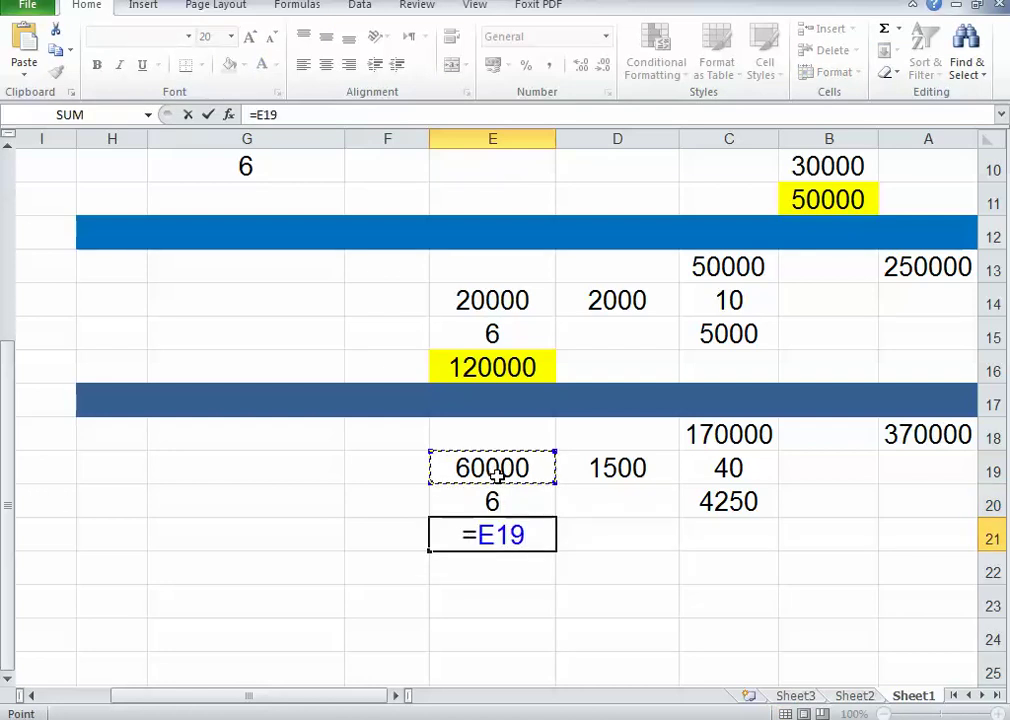
{"action": "type", "text": "*"}
{"action": "left_click", "coordinate": [508, 502]}
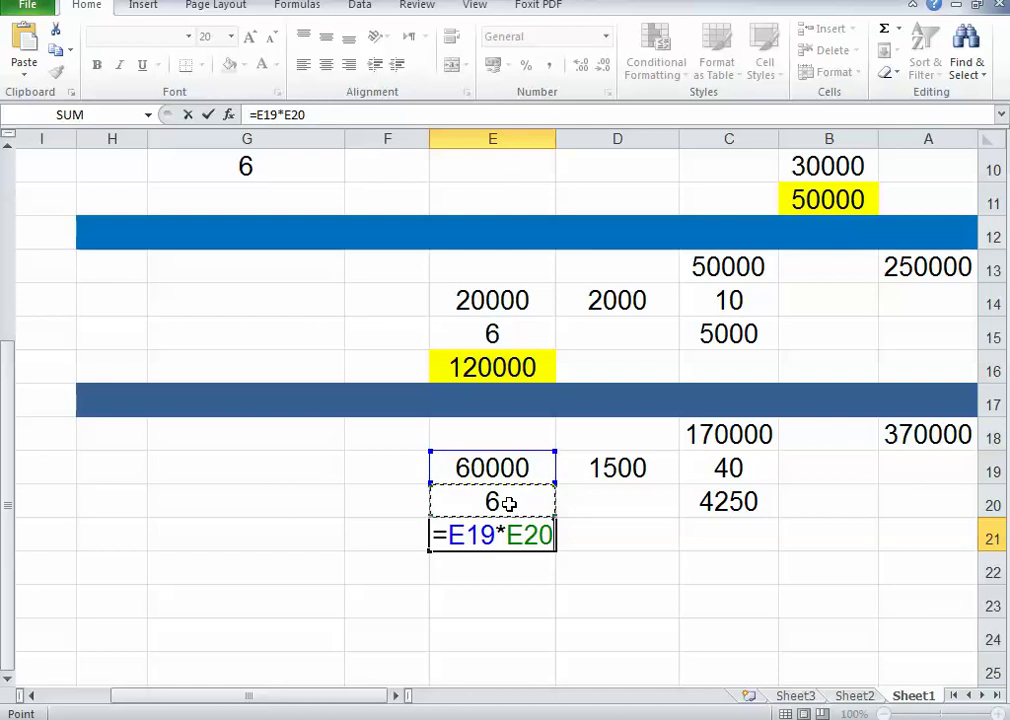
{"action": "key", "text": "Return"}
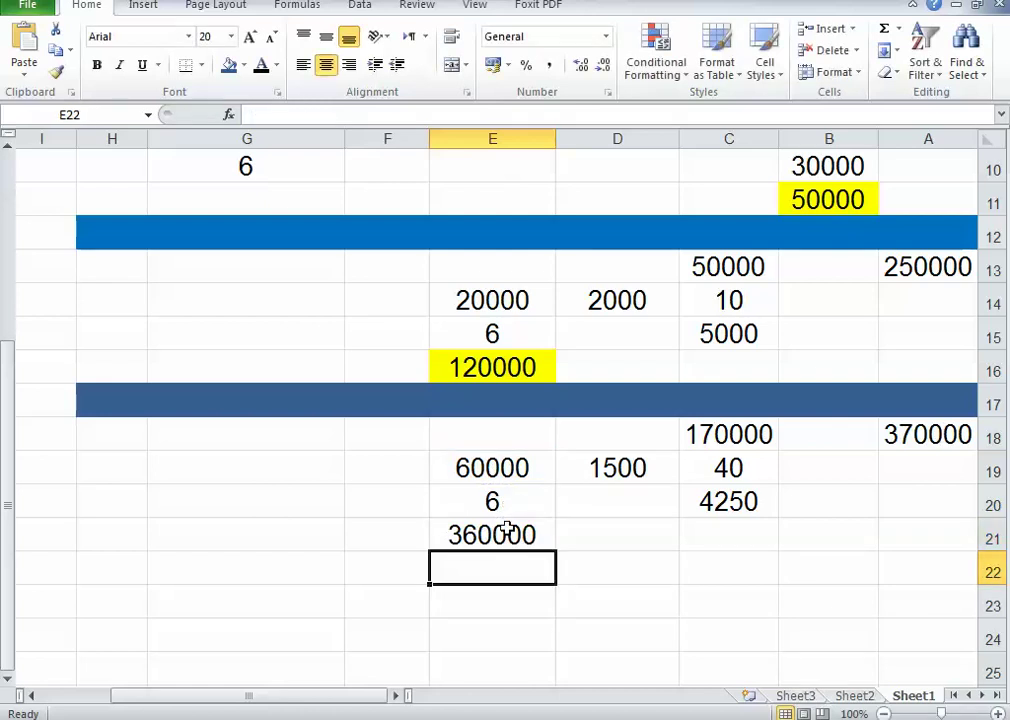
{"action": "left_click", "coordinate": [502, 535]}
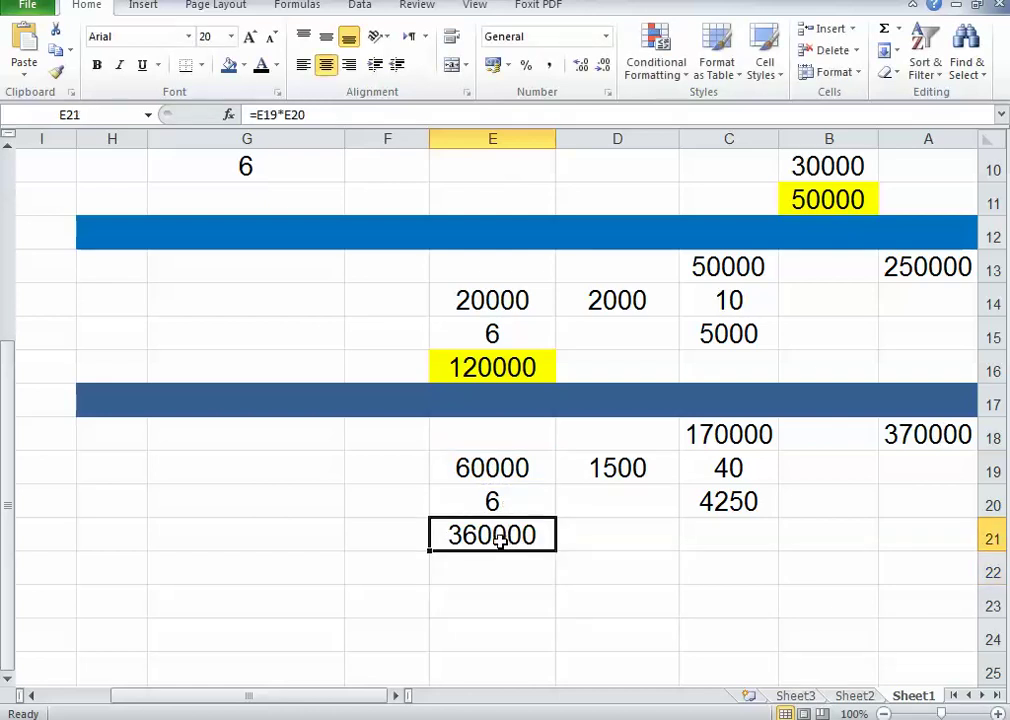
{"action": "left_click", "coordinate": [276, 66]}
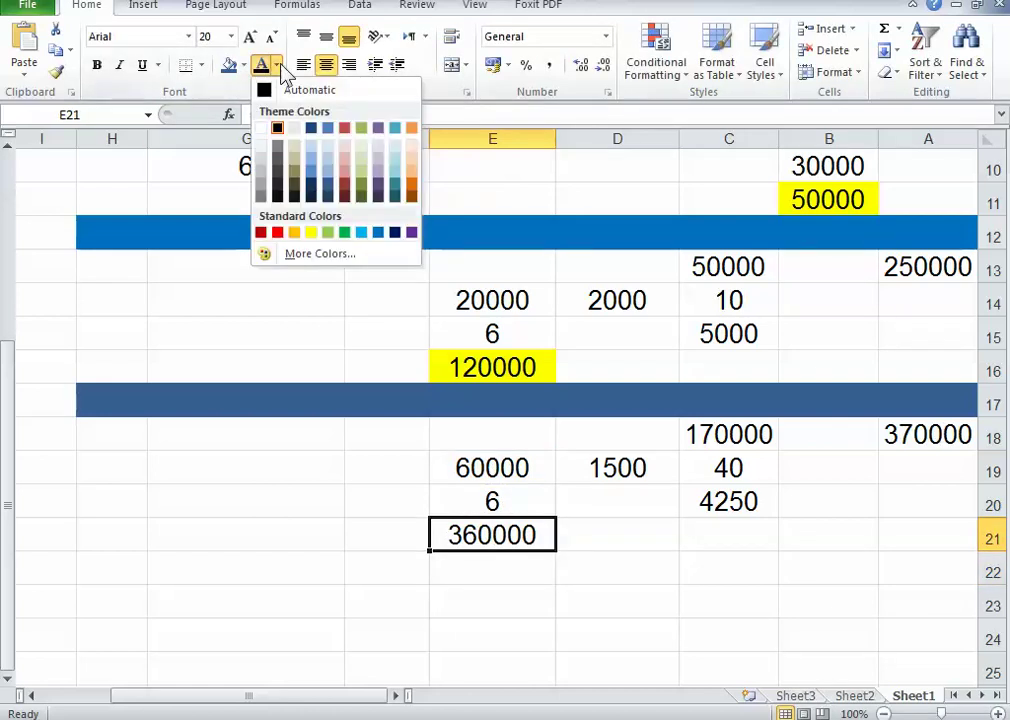
{"action": "left_click", "coordinate": [309, 231]}
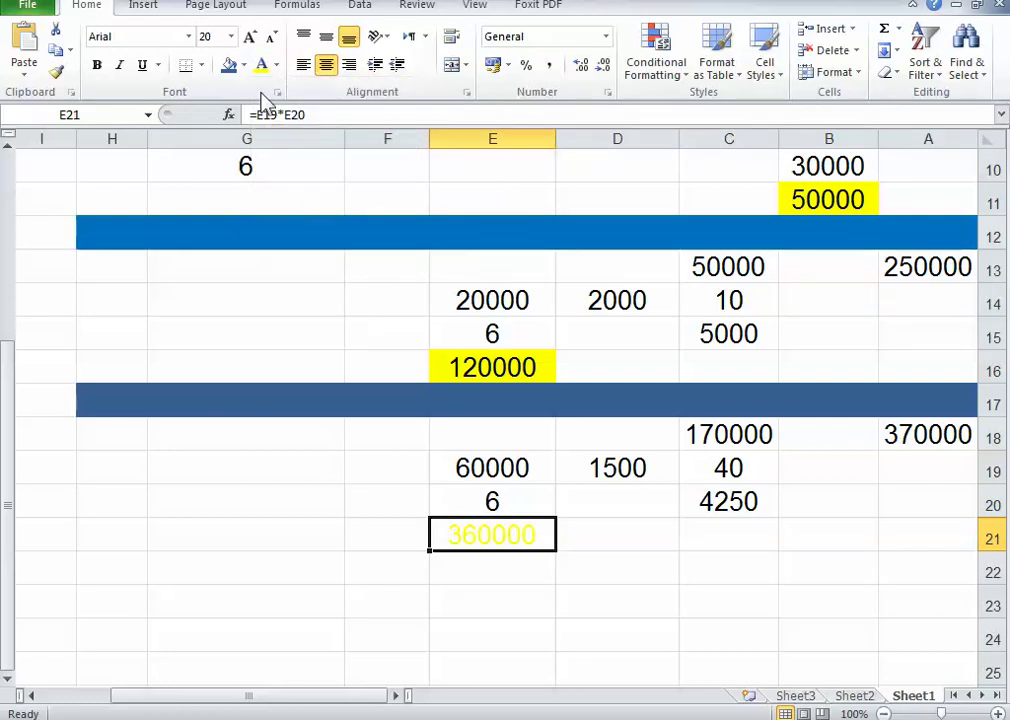
{"action": "left_click", "coordinate": [276, 66]}
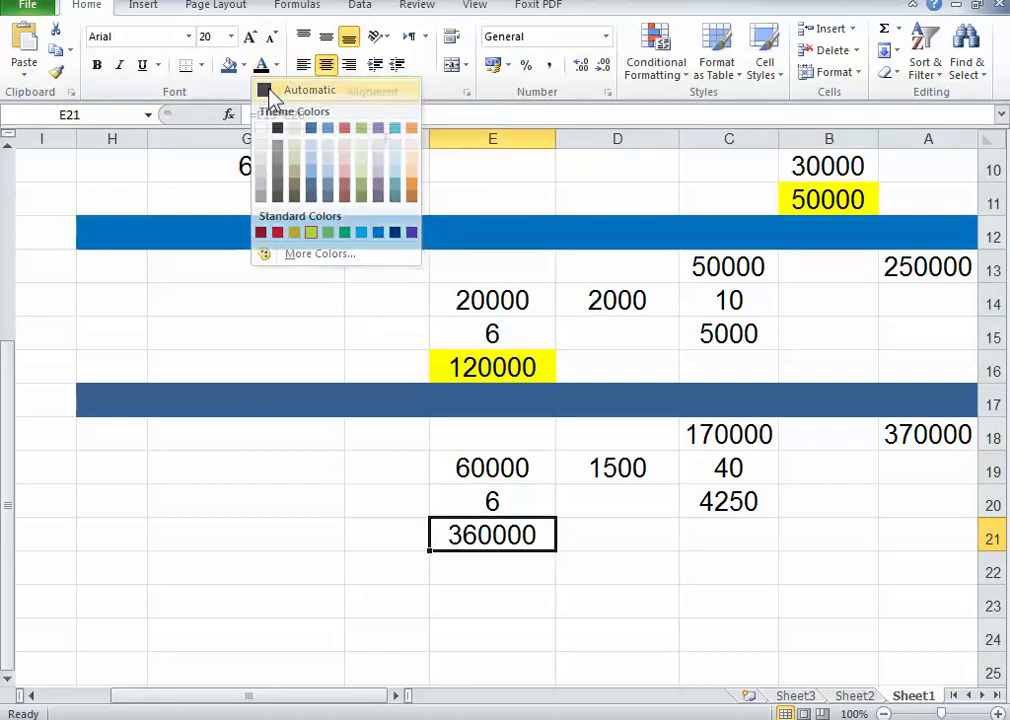
{"action": "left_click", "coordinate": [272, 95]}
Step: Highlight the product in cell E21 with a yellow fill
{"action": "left_click", "coordinate": [244, 67]}
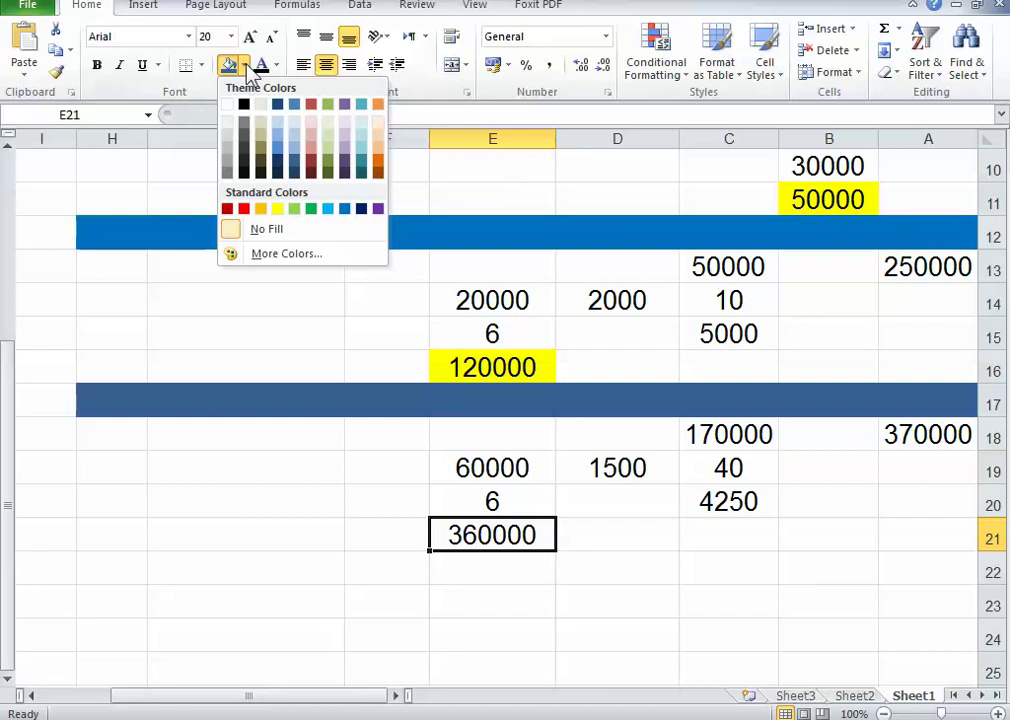
{"action": "left_click", "coordinate": [277, 209]}
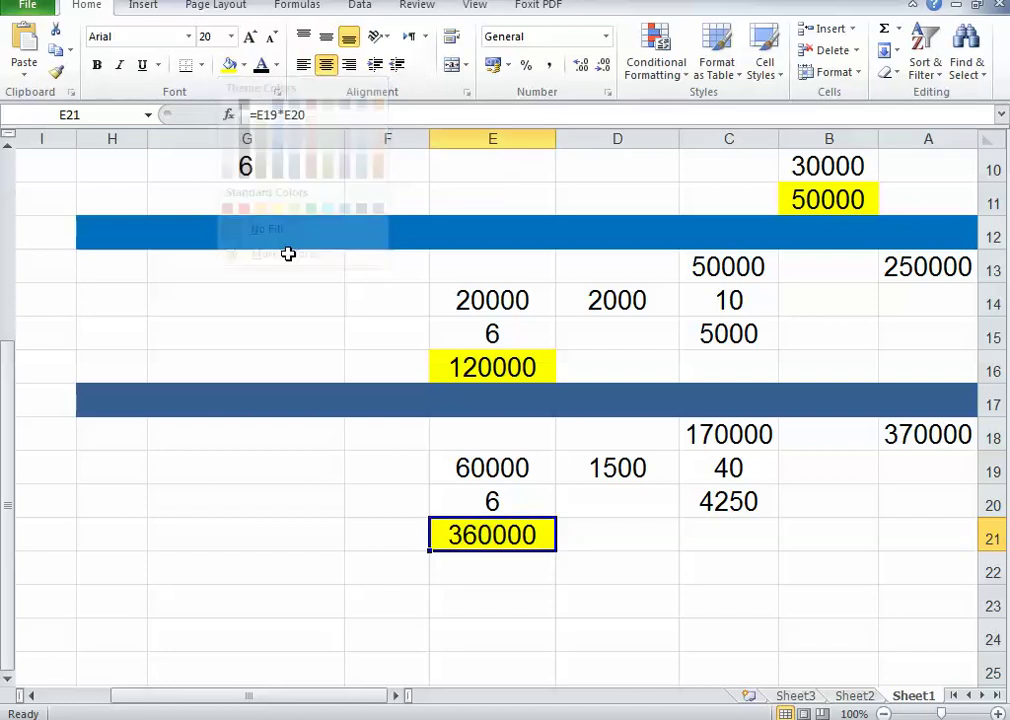
{"action": "left_click", "coordinate": [338, 508]}
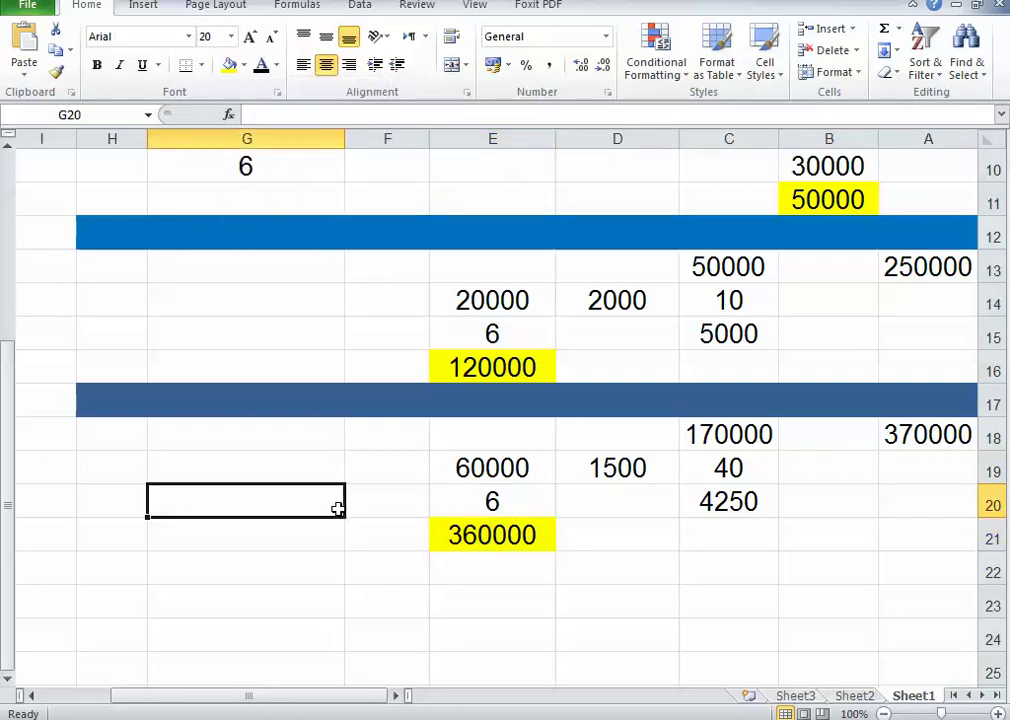
Step: Fill cells A22 to H22 with dark blue as a divider row beneath the example
{"action": "left_click", "coordinate": [960, 573]}
{"action": "left_click_drag", "start_coordinate": [960, 573], "coordinate": [131, 561]}
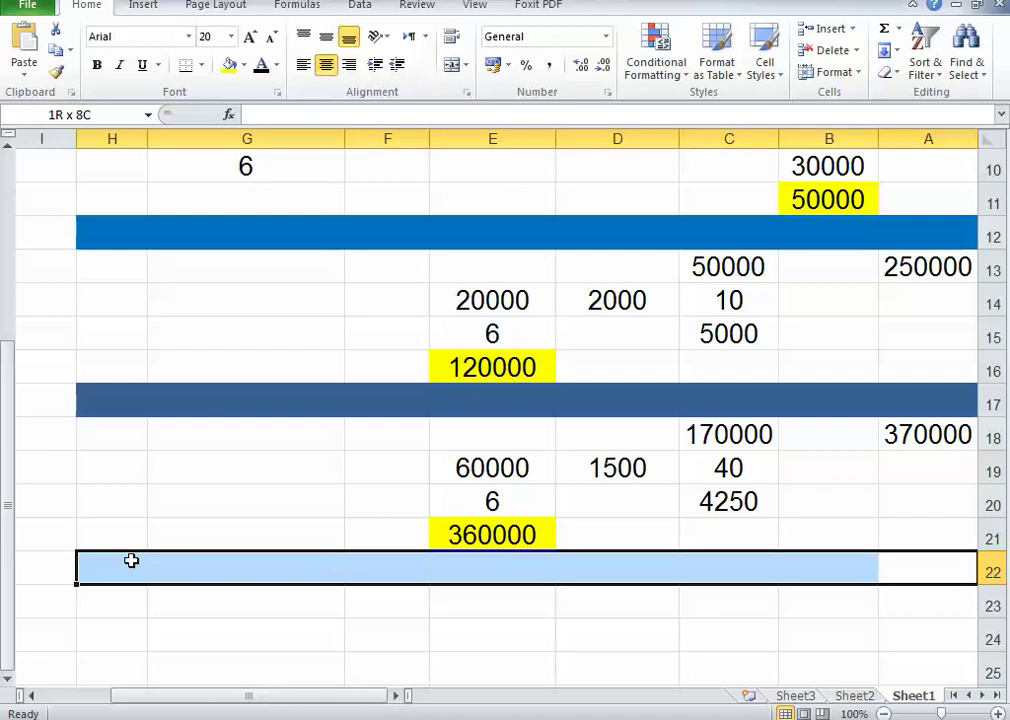
{"action": "left_click", "coordinate": [240, 65]}
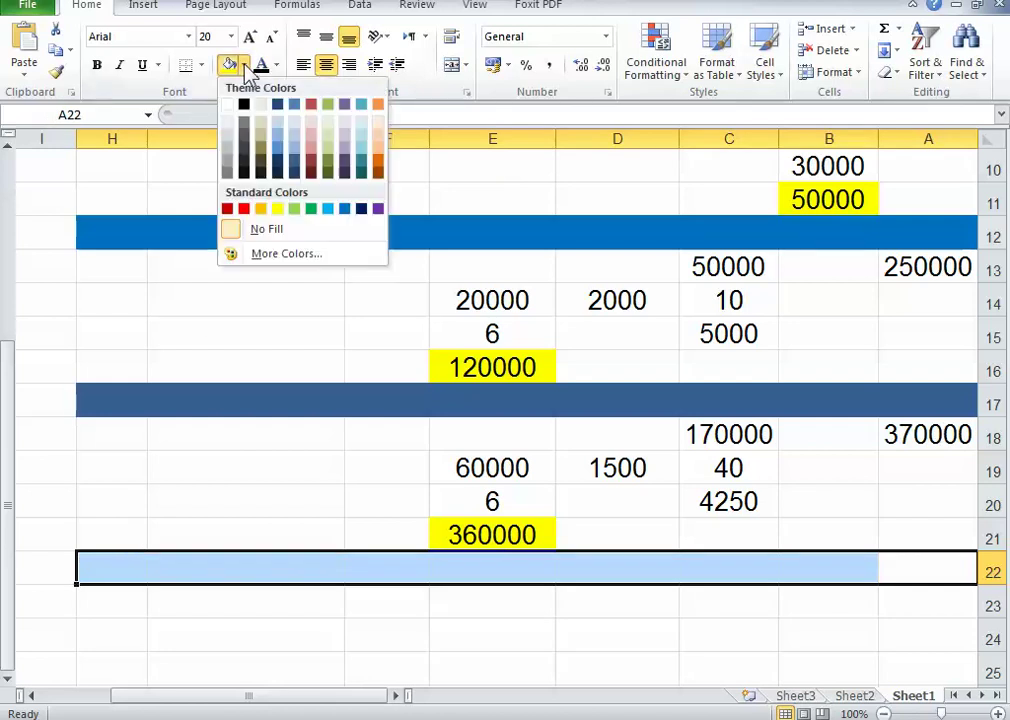
{"action": "left_click", "coordinate": [276, 165]}
Step: Add the 370000 amount and the yellow total in E21, using the formula =A18+E21 in cell A23
{"action": "left_click", "coordinate": [924, 612]}
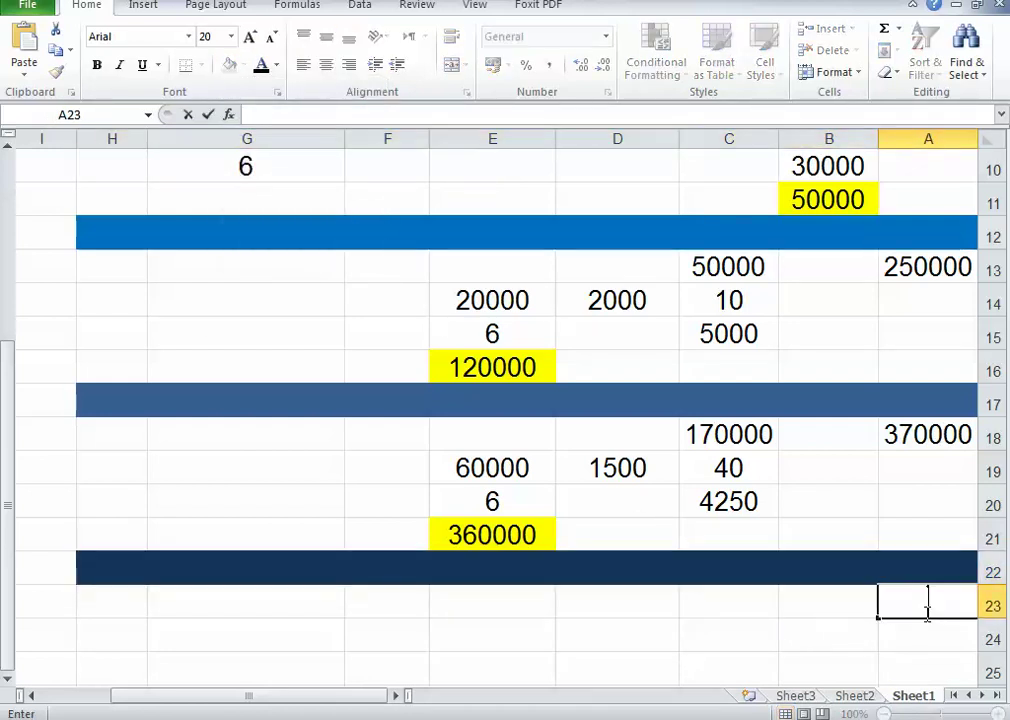
{"action": "type", "text": "="}
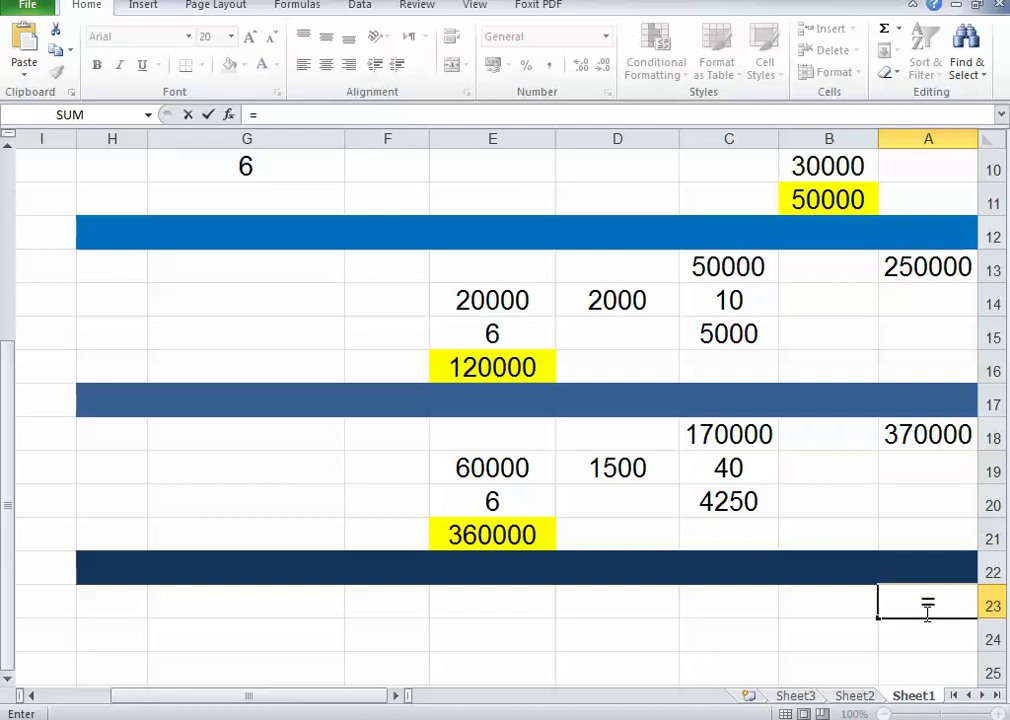
{"action": "left_click", "coordinate": [922, 442]}
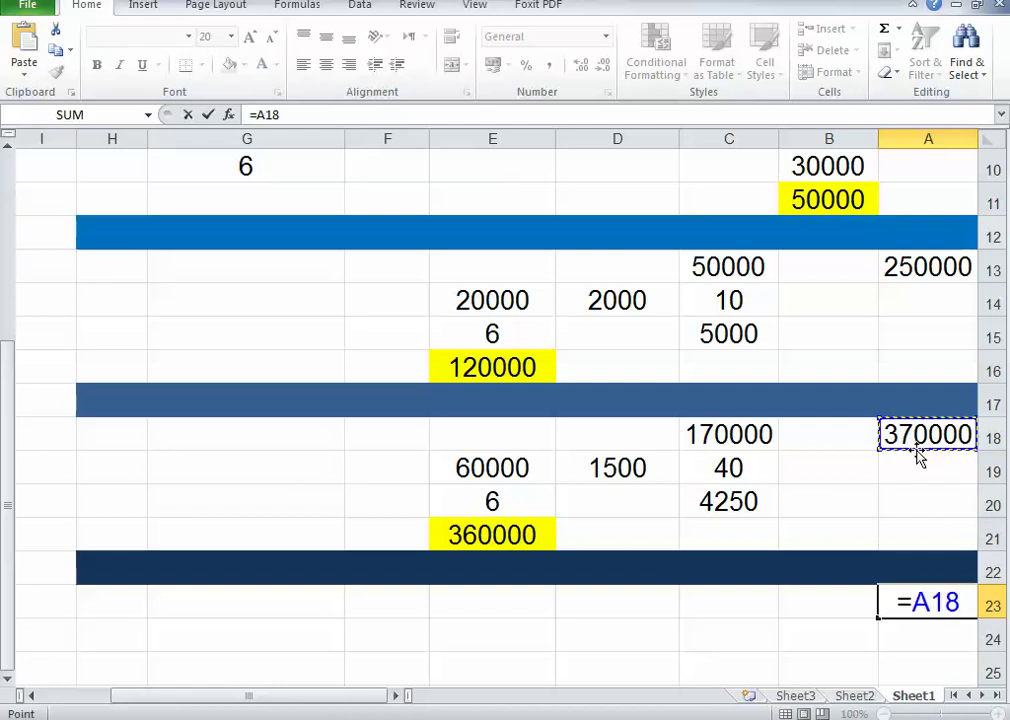
{"action": "type", "text": "+"}
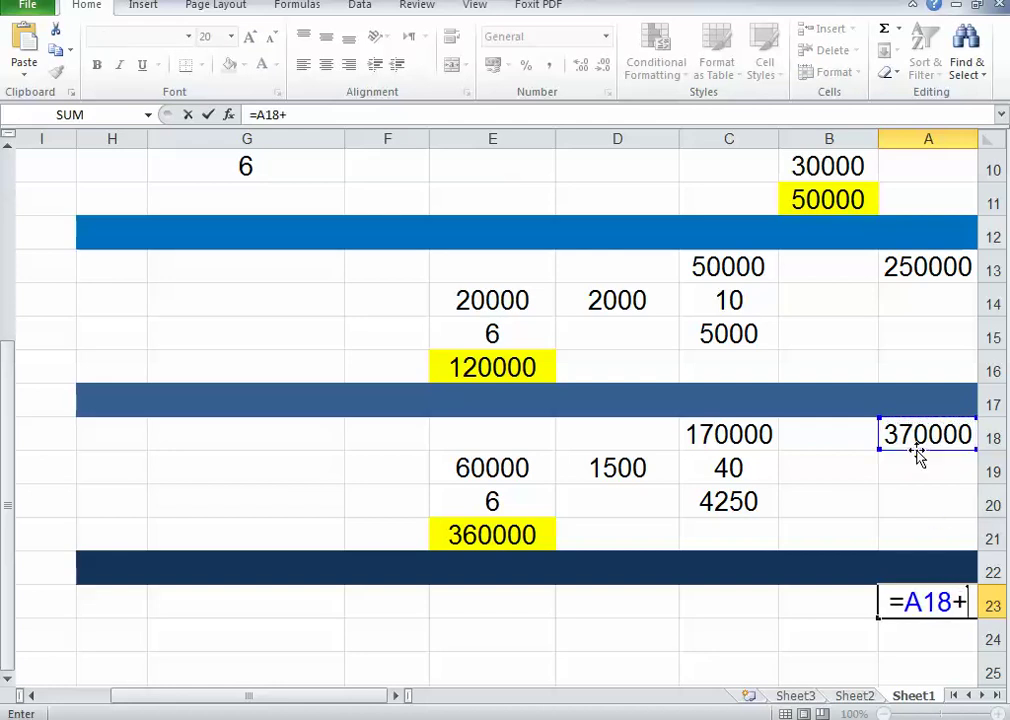
{"action": "left_click", "coordinate": [511, 533]}
{"action": "key", "text": "Return"}
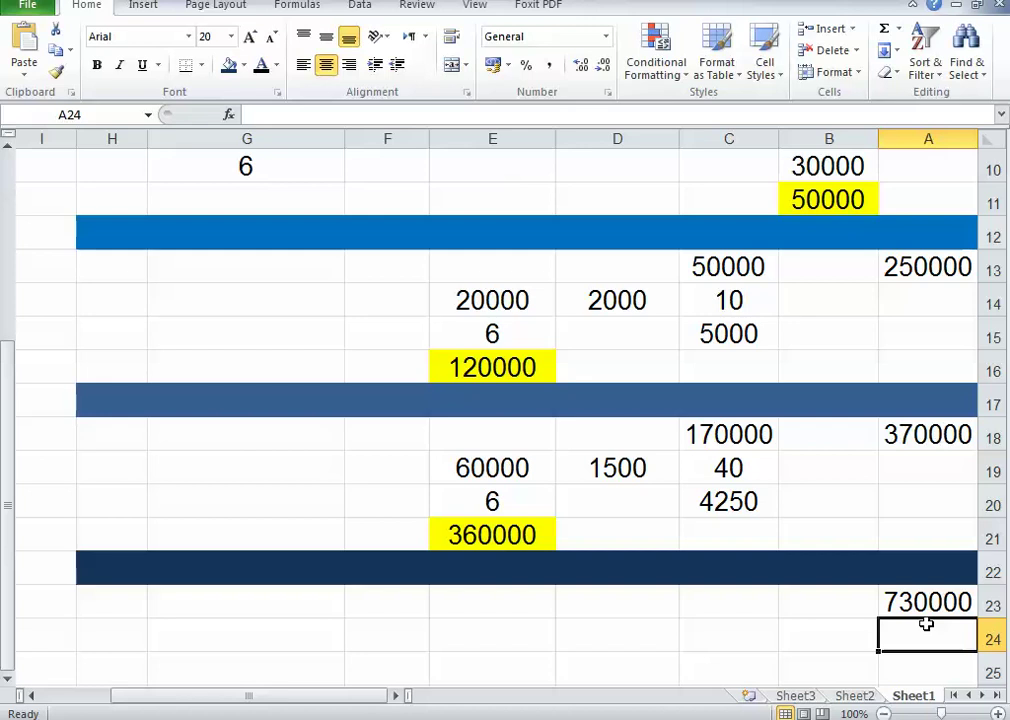
Step: Enter 530000 in cell C23 and 100 in cell C24 directly below it
{"action": "left_click", "coordinate": [737, 605]}
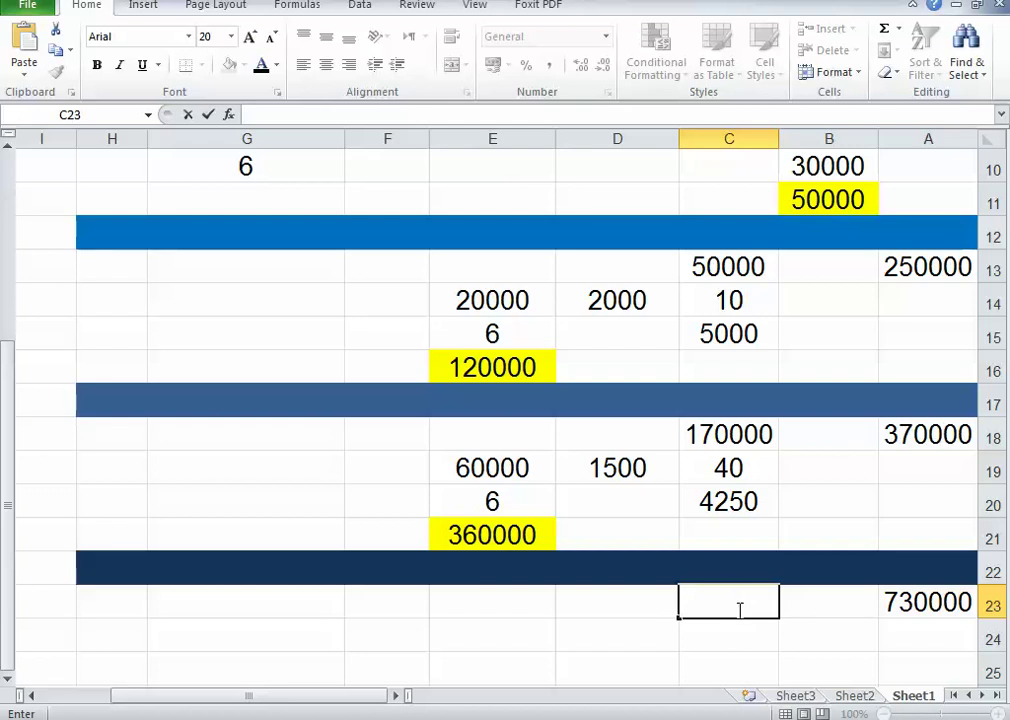
{"action": "type", "text": "530"}
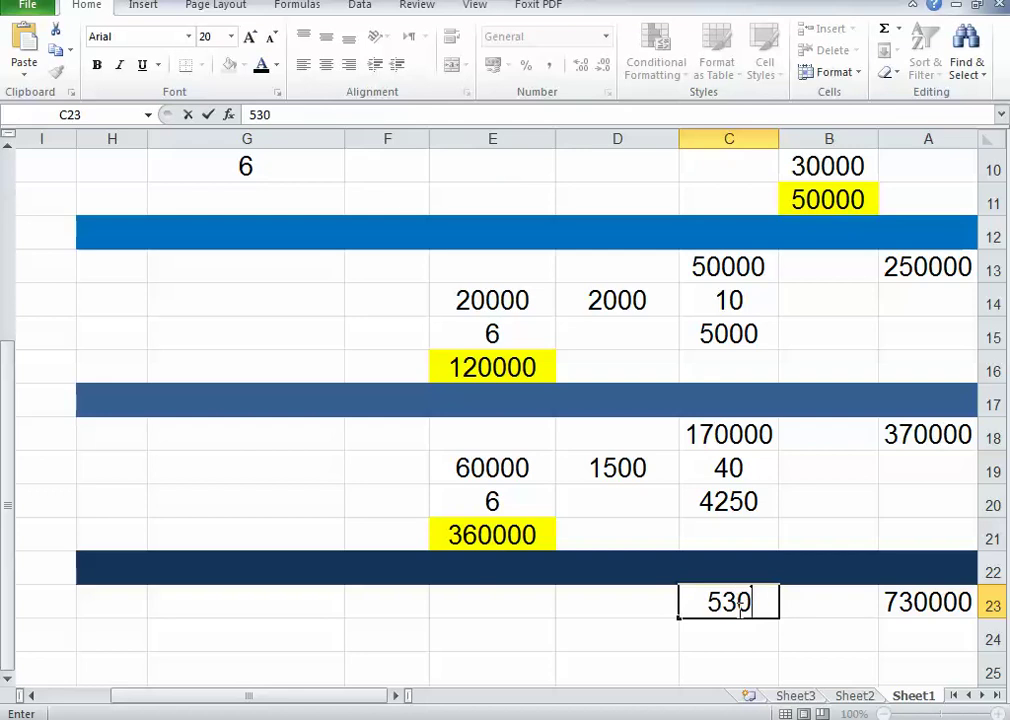
{"action": "type", "text": "000"}
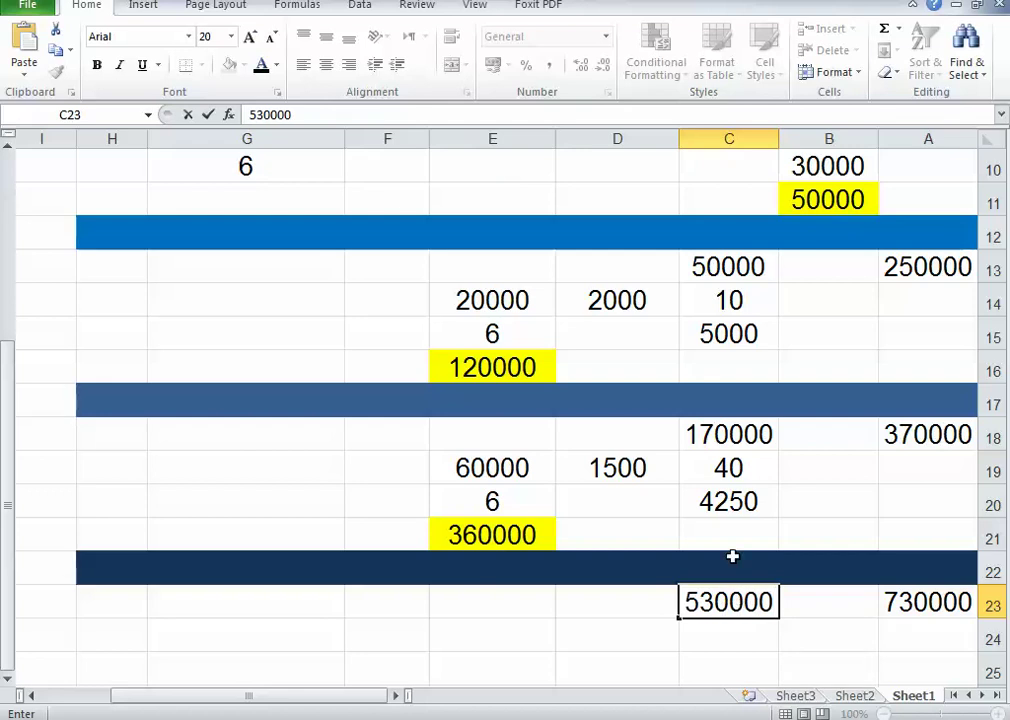
{"action": "scroll", "coordinate": [727, 541], "scroll_direction": "down", "scroll_amount": 1}
{"action": "left_click", "coordinate": [727, 556]}
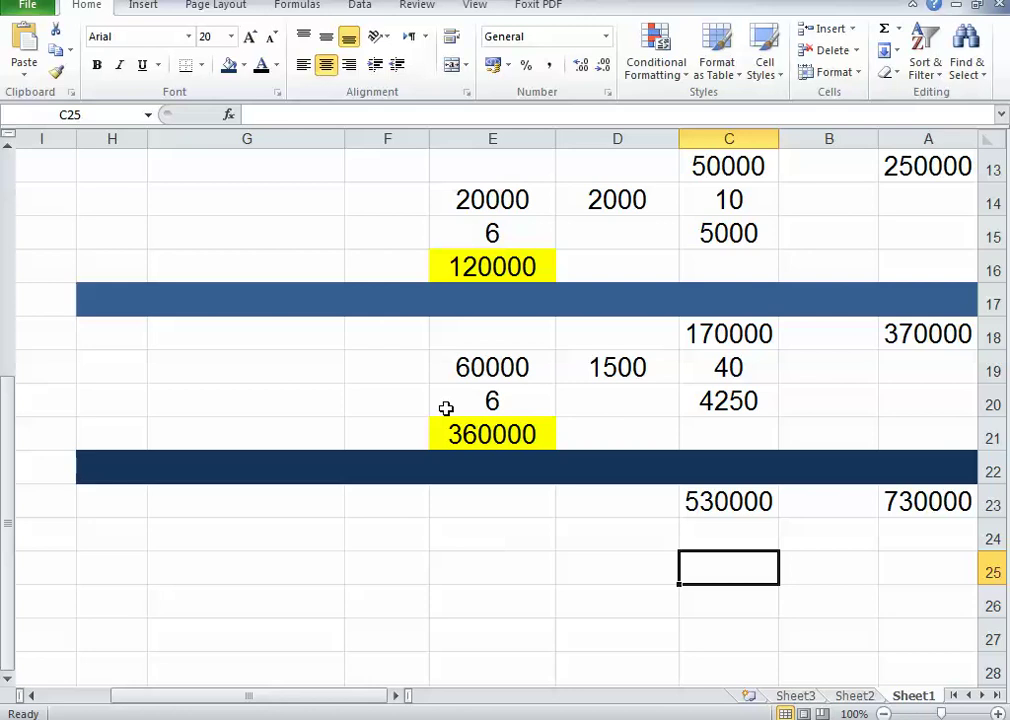
{"action": "left_click", "coordinate": [715, 508]}
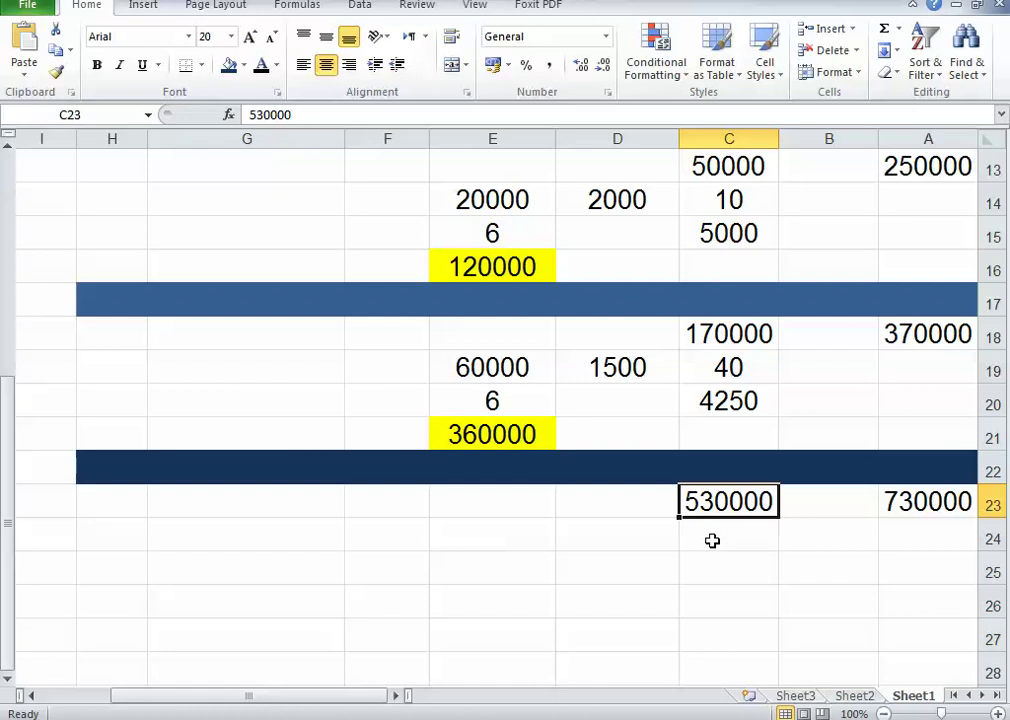
{"action": "double_click", "coordinate": [727, 538]}
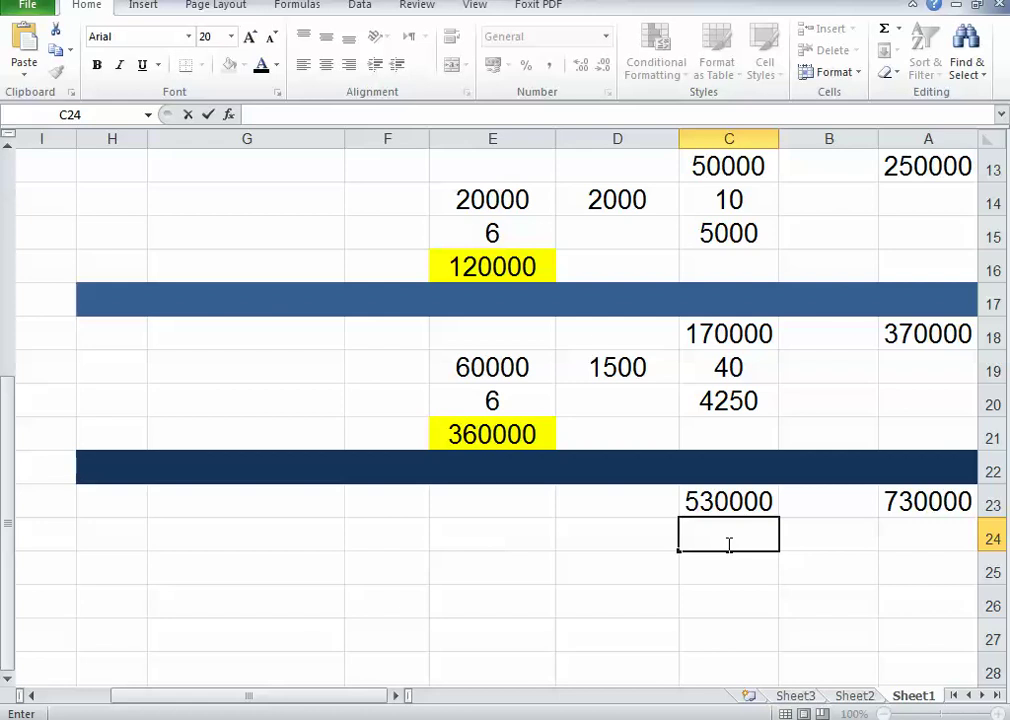
{"action": "type", "text": "00"}
Step: Divide the amount in C23 by the number below it, using the formula =C23/C24 in cell C25
{"action": "left_click", "coordinate": [726, 561]}
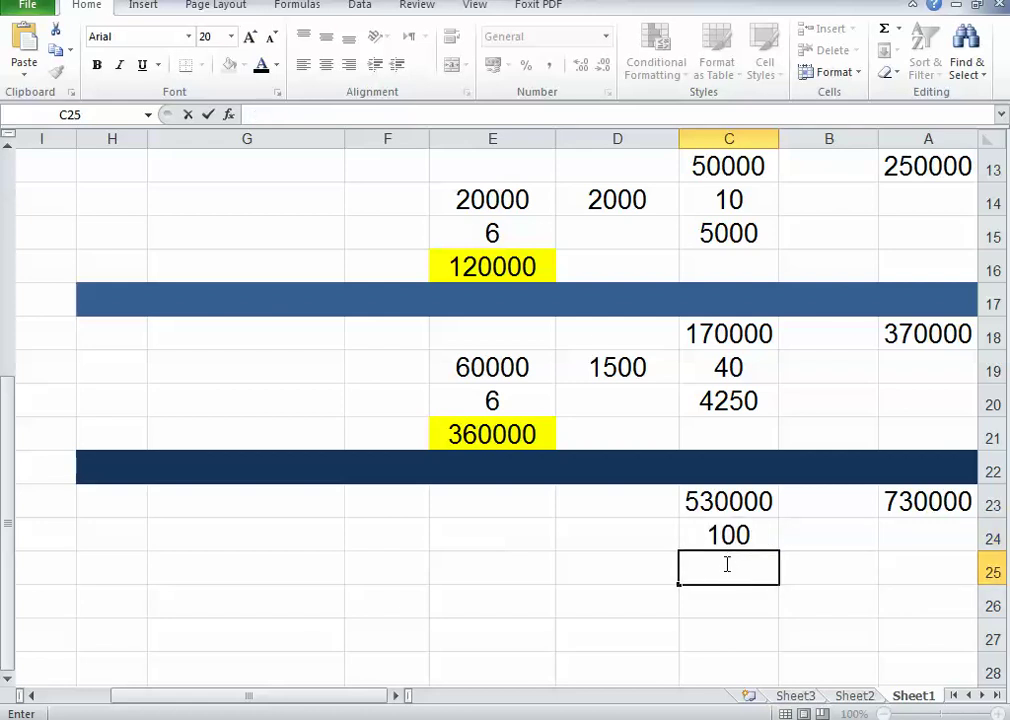
{"action": "type", "text": "="}
{"action": "left_click", "coordinate": [746, 505]}
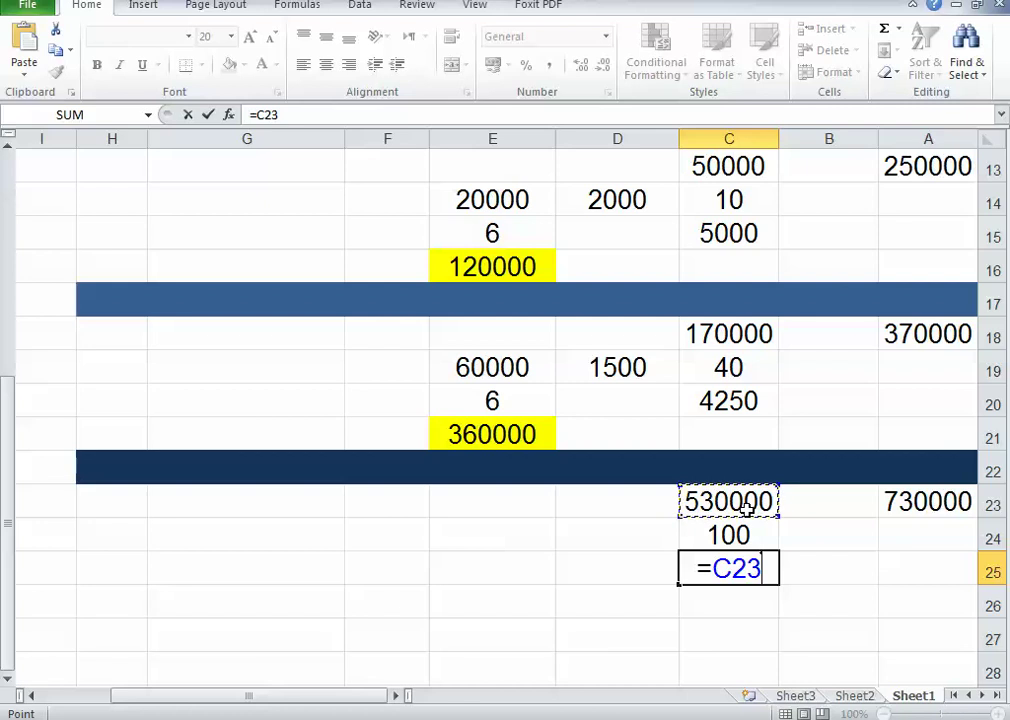
{"action": "type", "text": "/"}
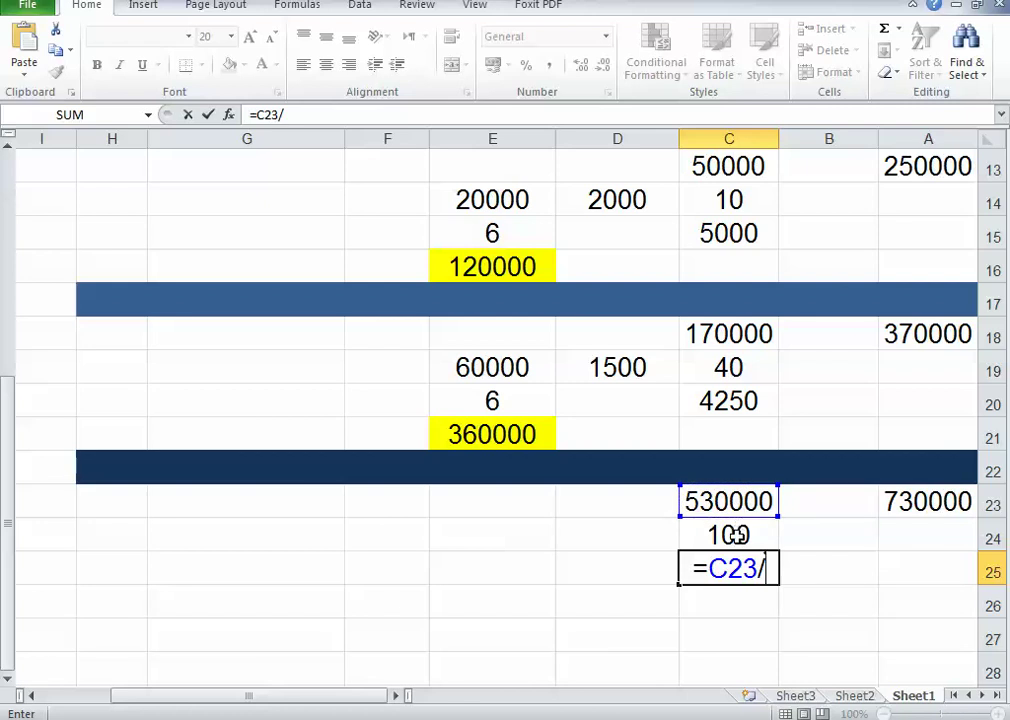
{"action": "left_click", "coordinate": [736, 536]}
{"action": "key", "text": "Return"}
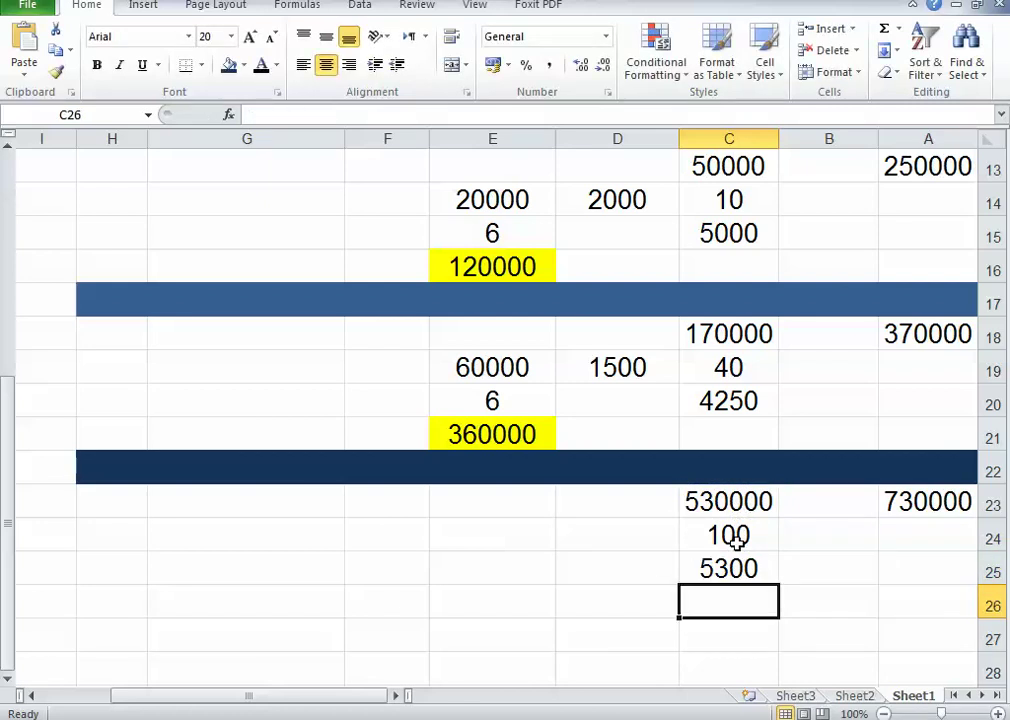
{"action": "left_click", "coordinate": [736, 570]}
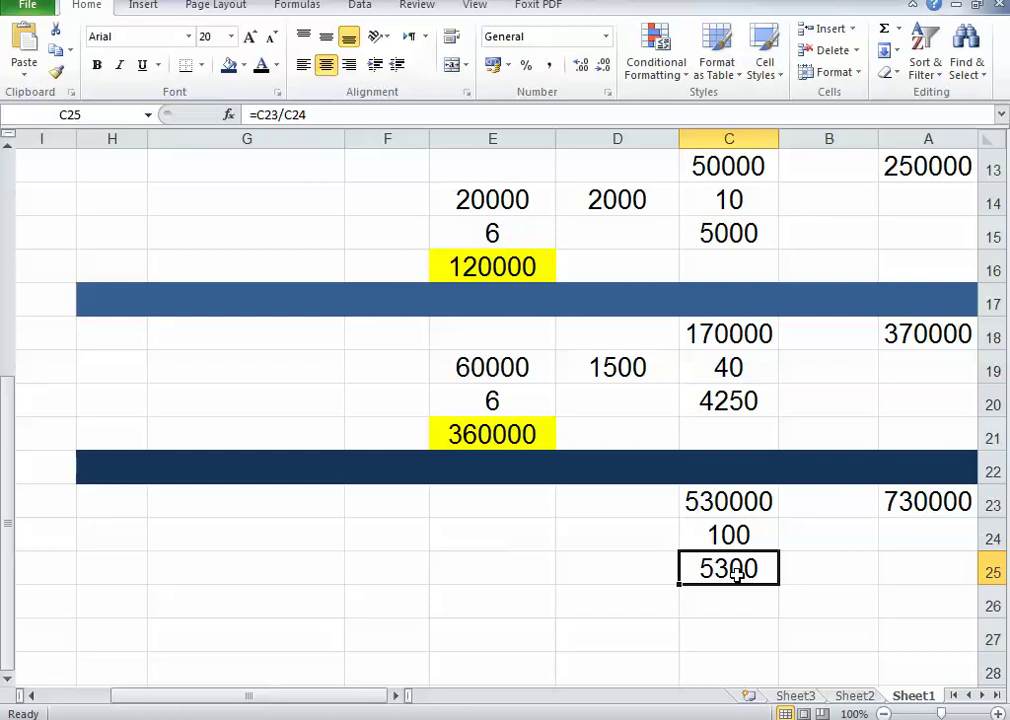
Step: Enter 1200 in cell D24, beside the 100 in column C
{"action": "left_click", "coordinate": [620, 539]}
{"action": "type", "text": "15"}
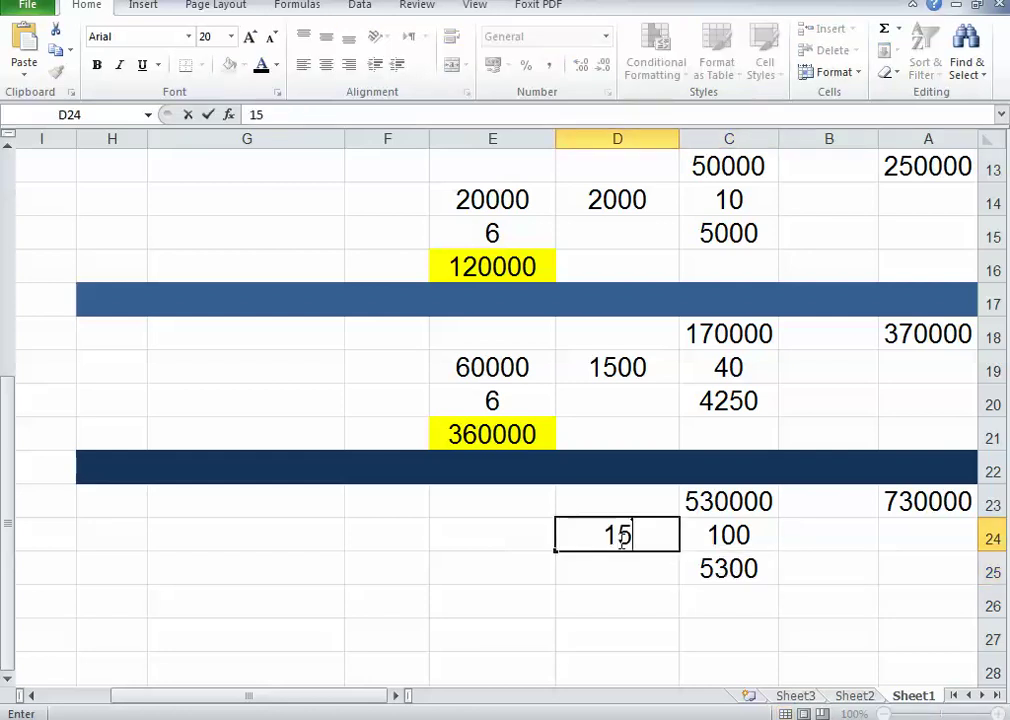
{"action": "type", "text": "00"}
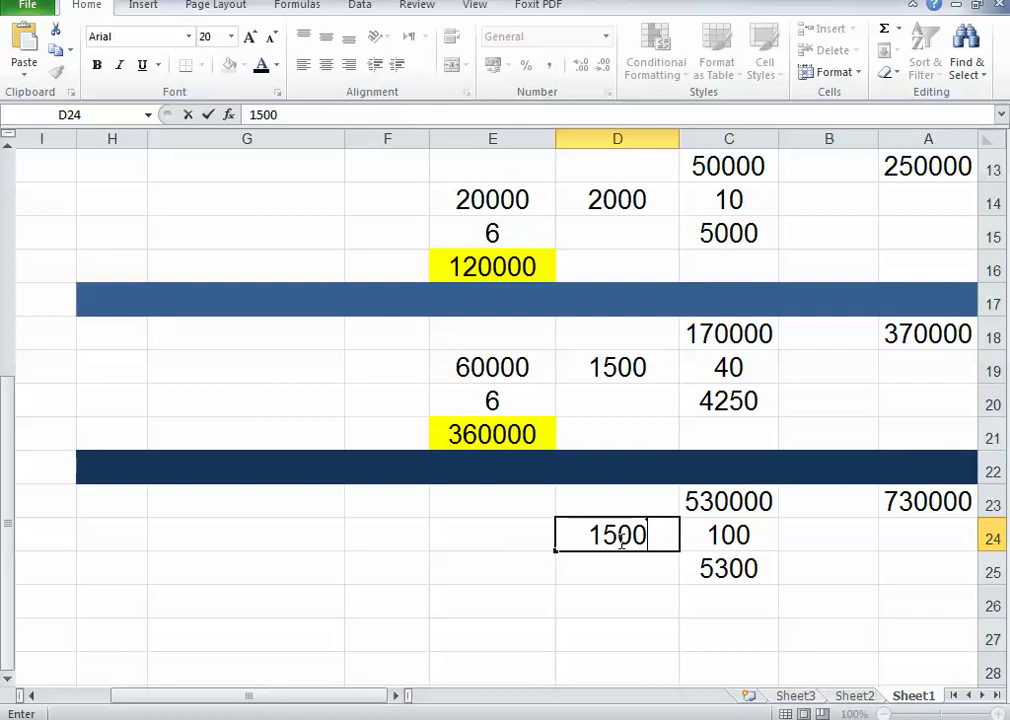
{"action": "double_click", "coordinate": [621, 538]}
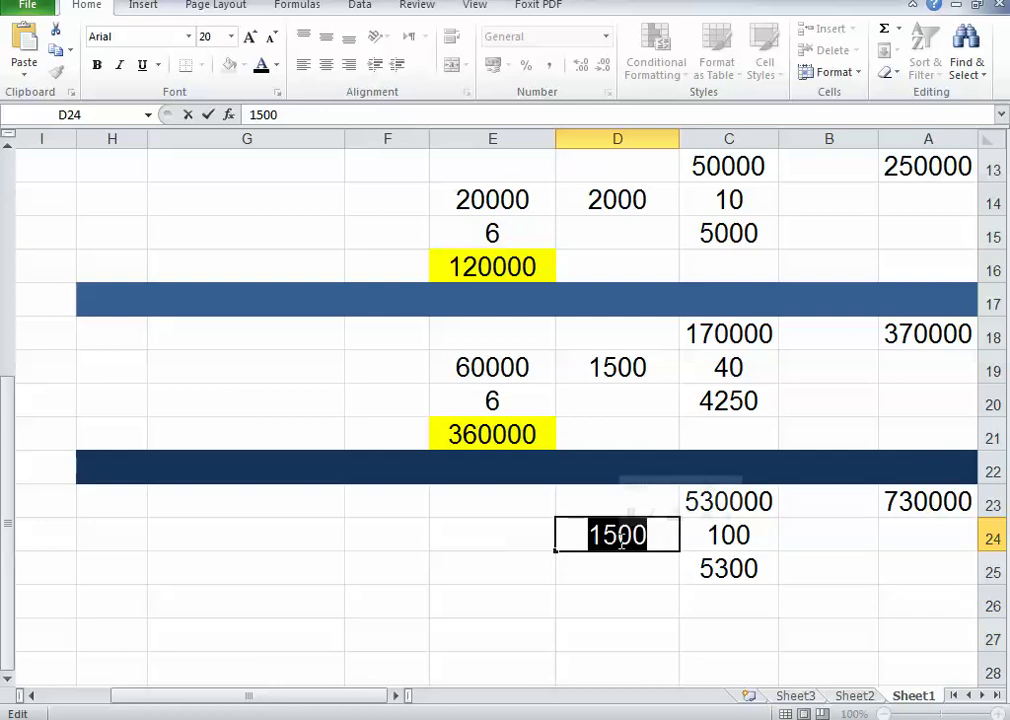
{"action": "type", "text": "1000"}
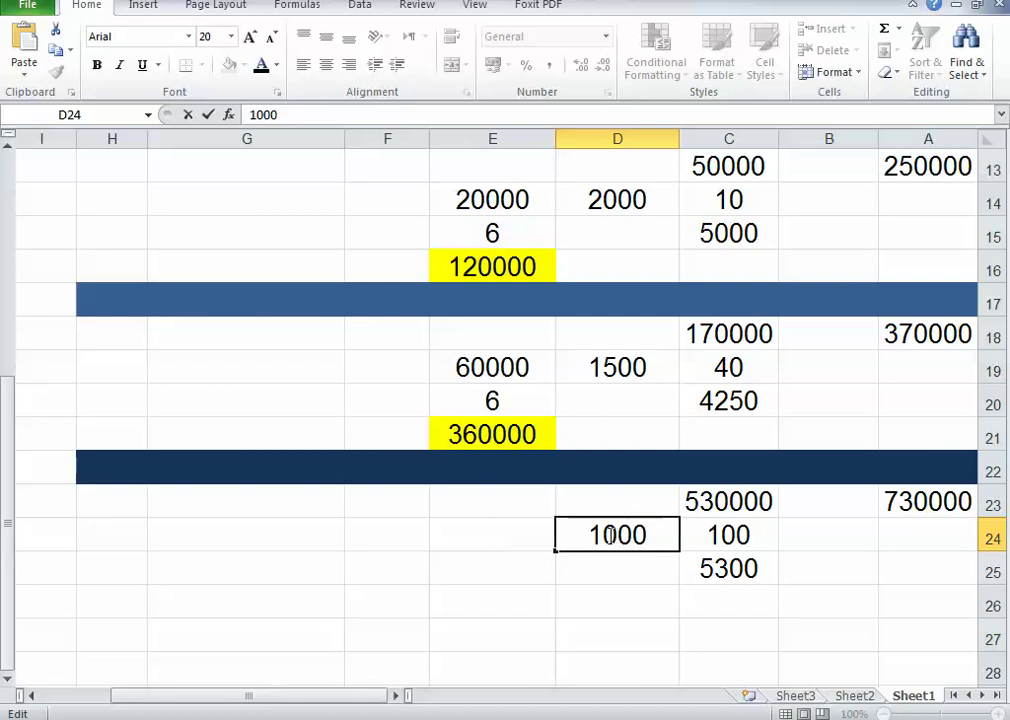
{"action": "left_click_drag", "start_coordinate": [609, 535], "coordinate": [617, 536]}
{"action": "type", "text": "2"}
Step: Multiply the 100 in column C by the 1200 beside it, using the formula =C24*D24 in cell E24
{"action": "left_click", "coordinate": [464, 541]}
{"action": "type", "text": "="}
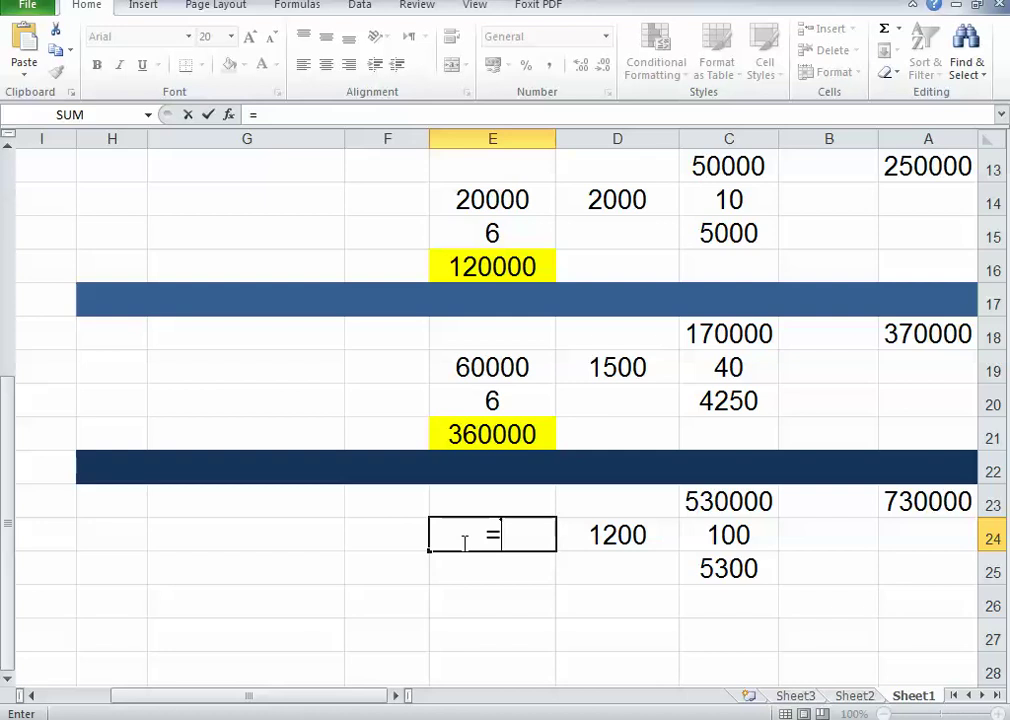
{"action": "left_click", "coordinate": [720, 535]}
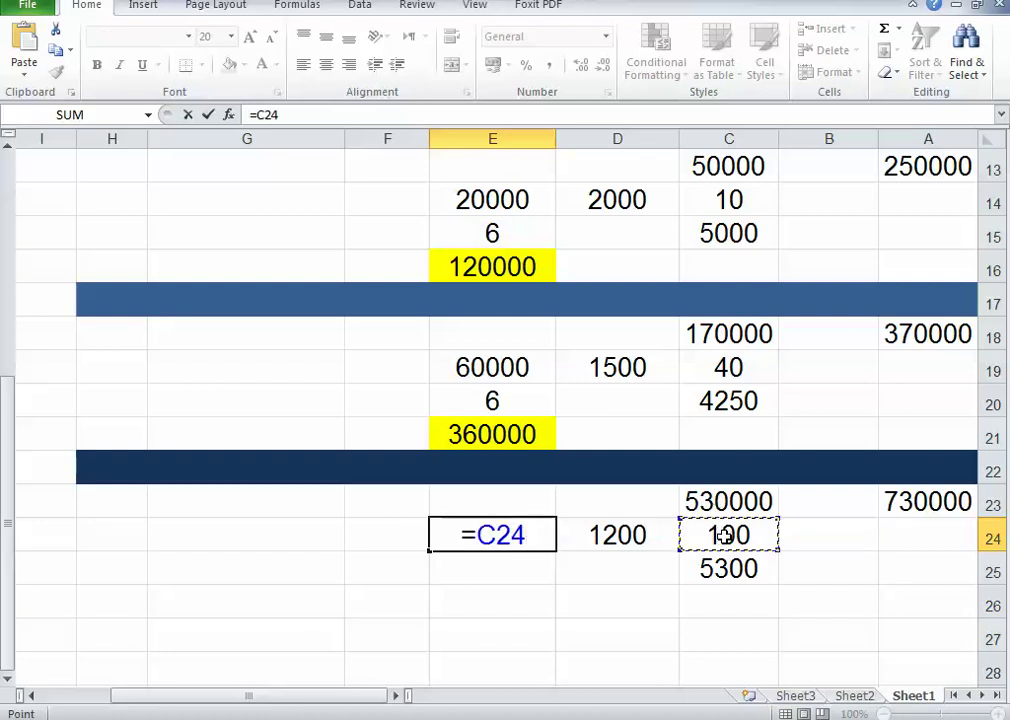
{"action": "type", "text": "*"}
{"action": "left_click", "coordinate": [627, 537]}
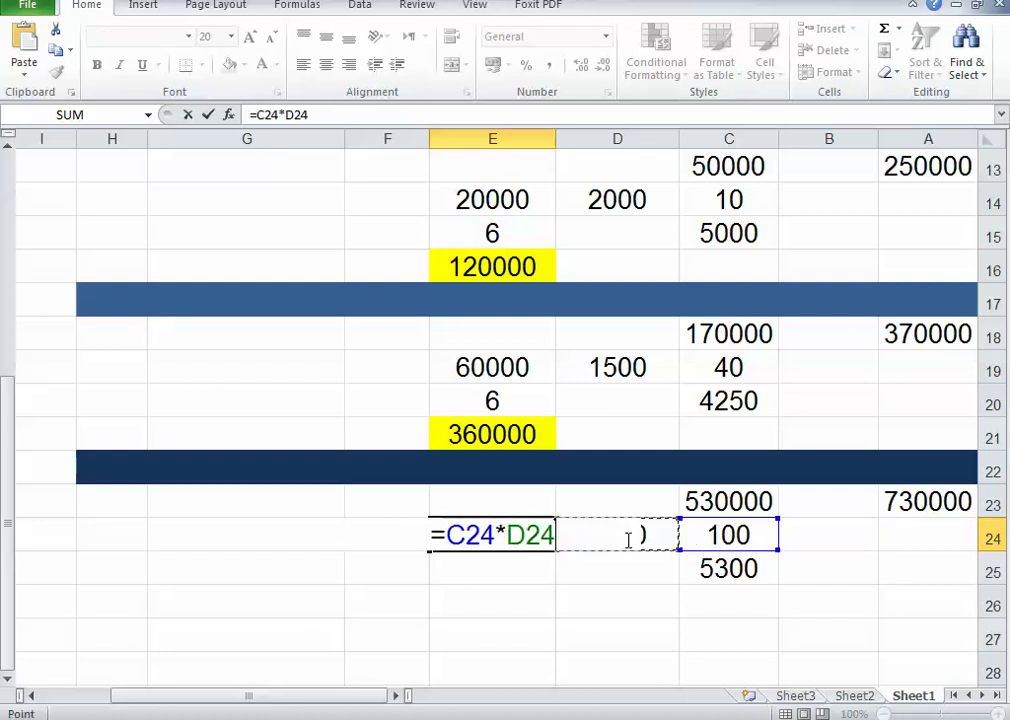
{"action": "key", "text": "Return"}
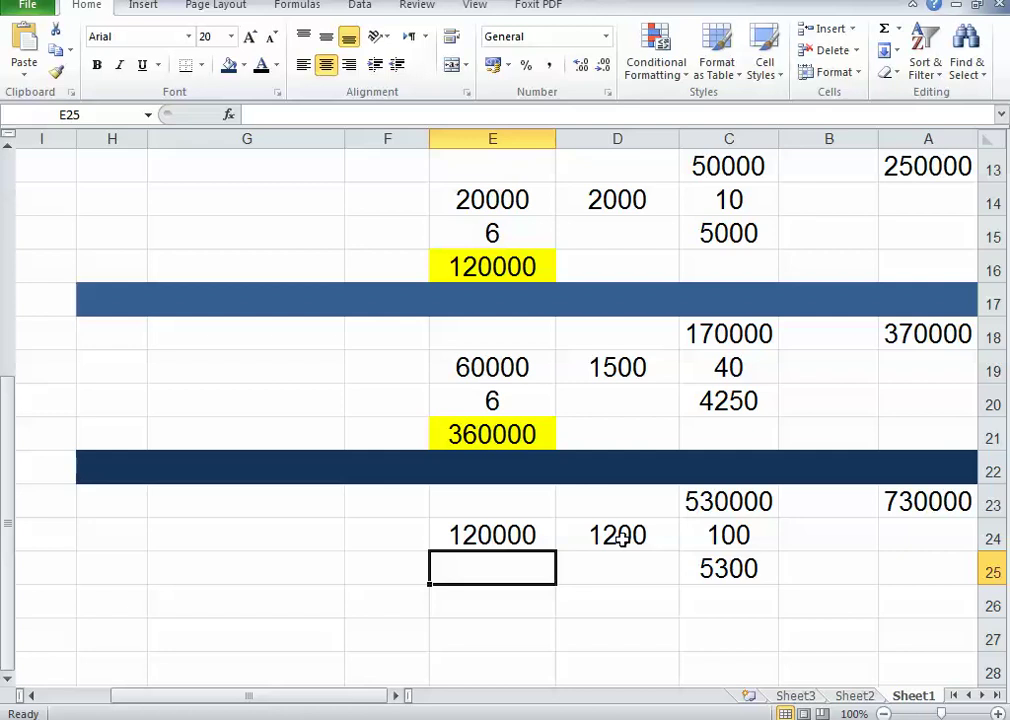
{"action": "left_click", "coordinate": [497, 541]}
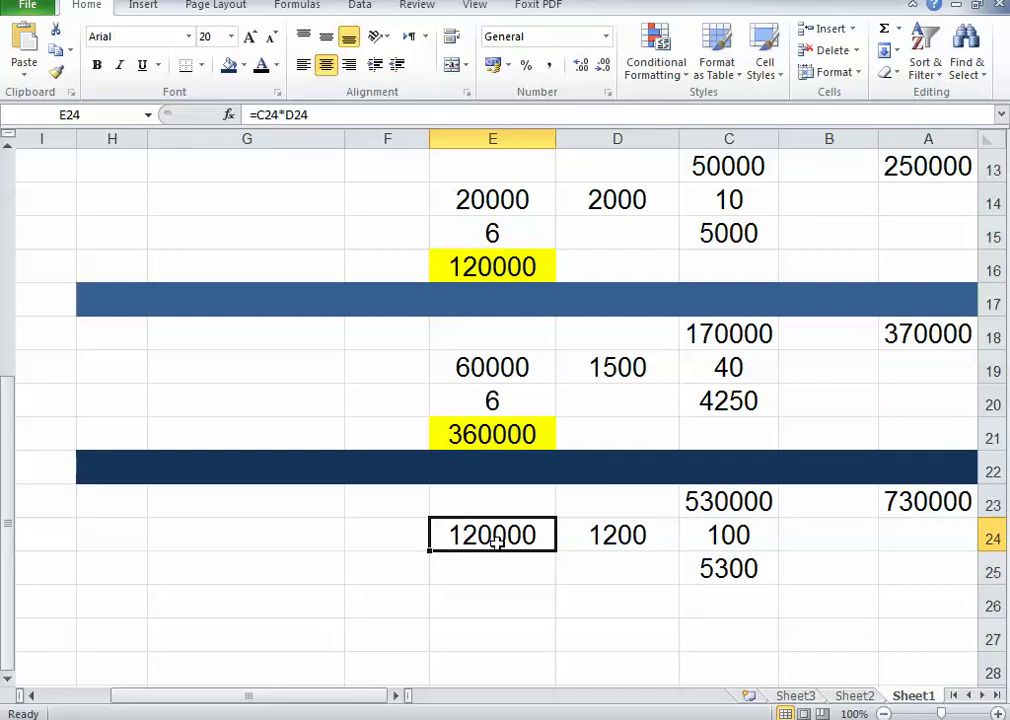
Step: Enter 6 in cell E25 and multiply the amount above by it, using the formula =E24*E25 in cell E26
{"action": "scroll", "coordinate": [497, 541], "scroll_direction": "down", "scroll_amount": 1}
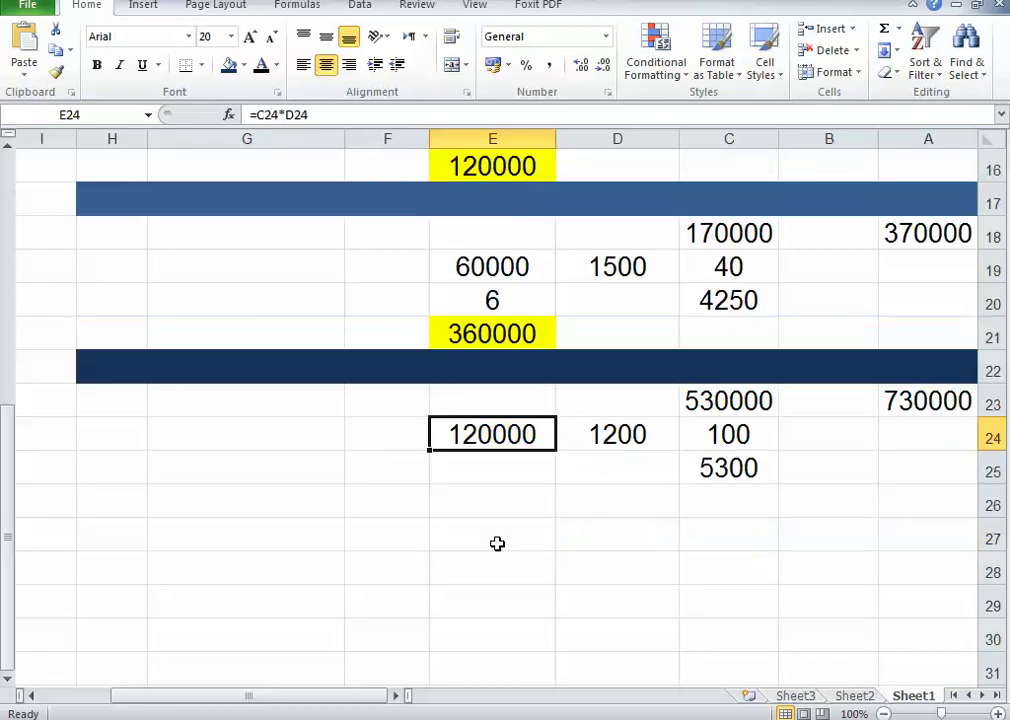
{"action": "double_click", "coordinate": [488, 472]}
{"action": "type", "text": "6"}
{"action": "left_click", "coordinate": [494, 509]}
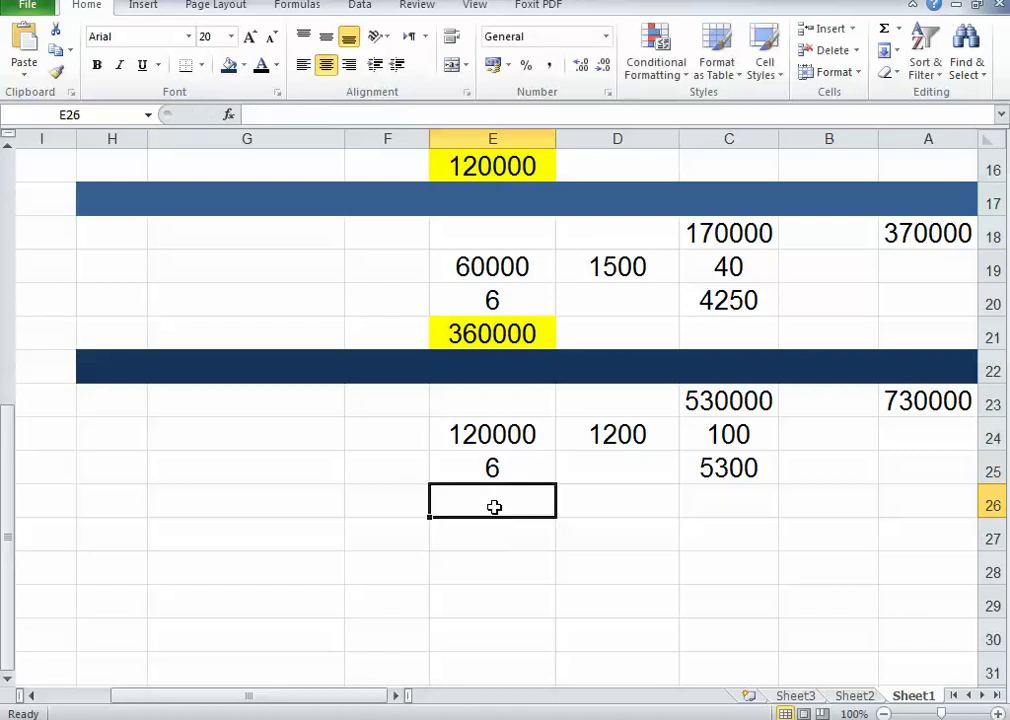
{"action": "double_click", "coordinate": [496, 507]}
{"action": "type", "text": "="}
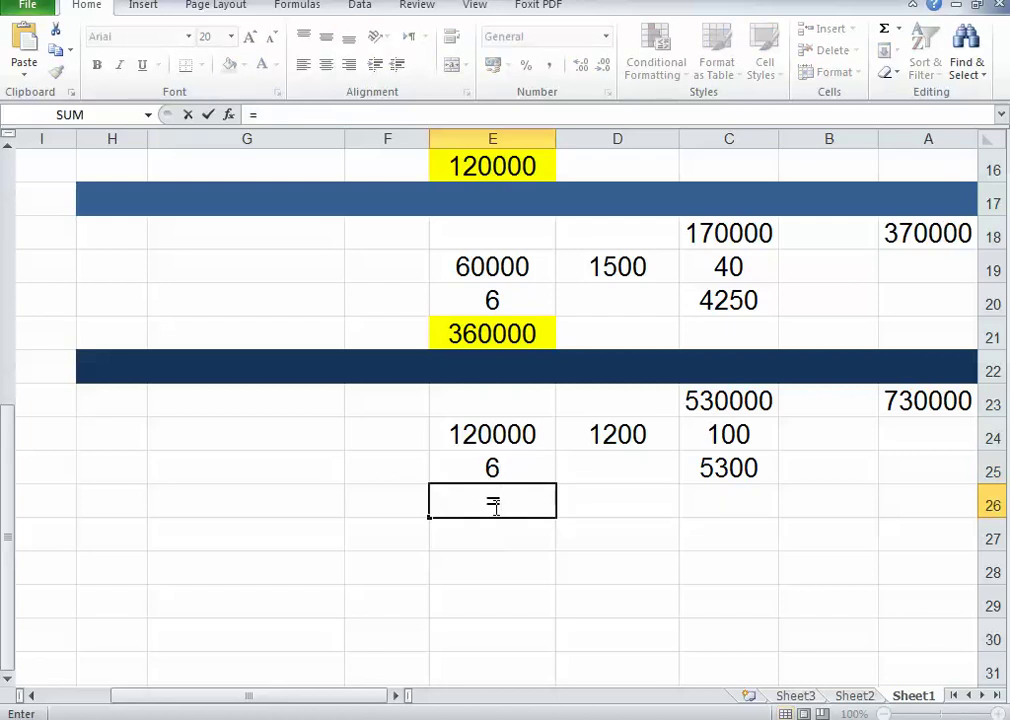
{"action": "left_click", "coordinate": [500, 435]}
{"action": "type", "text": "*"}
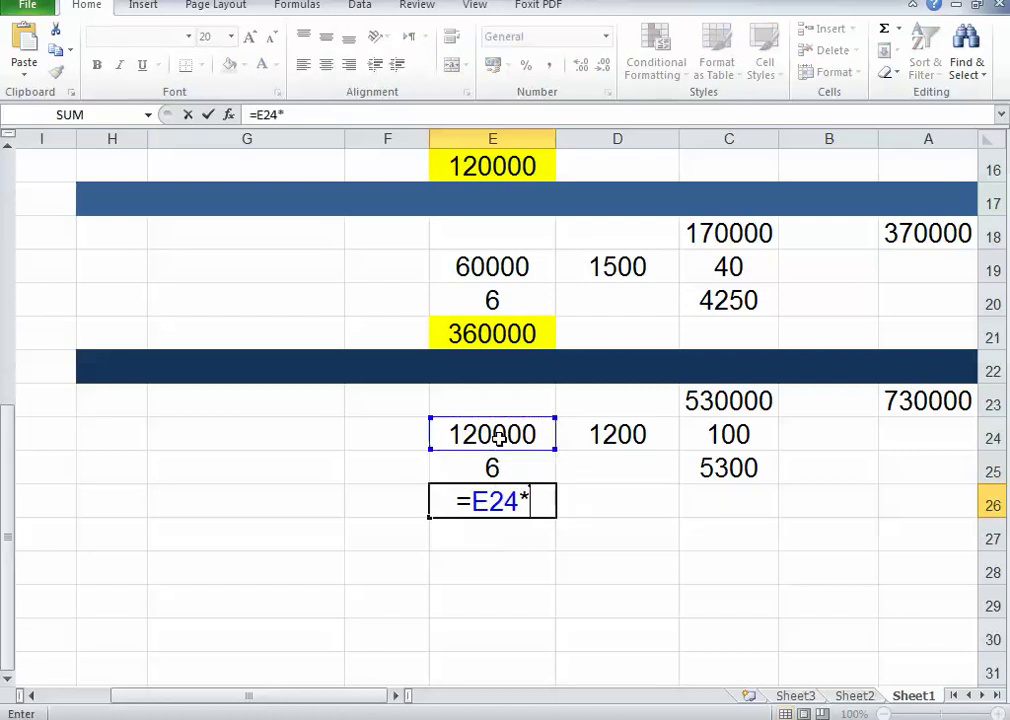
{"action": "left_click", "coordinate": [496, 468]}
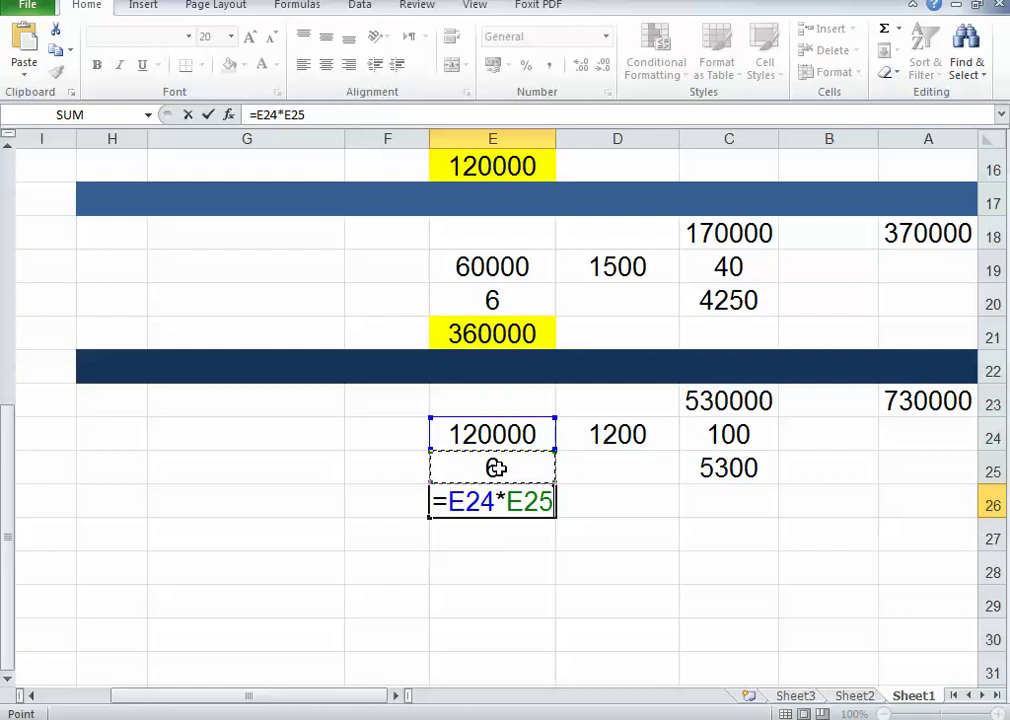
{"action": "key", "text": "Return"}
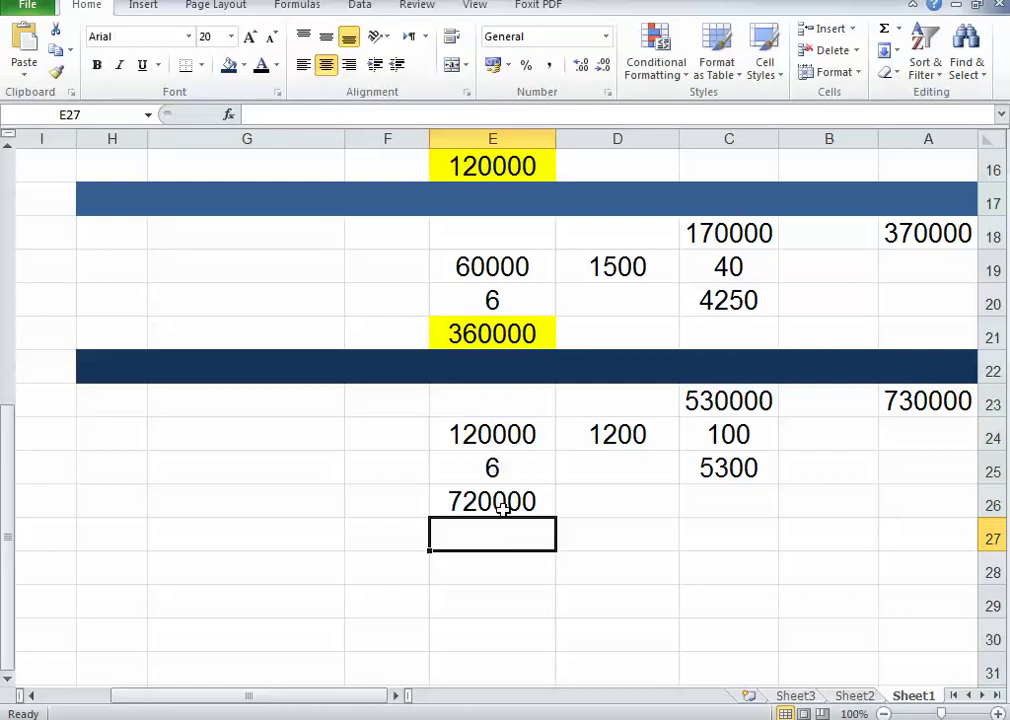
Step: Highlight the total in cell E26 with a yellow fill
{"action": "left_click", "coordinate": [503, 508]}
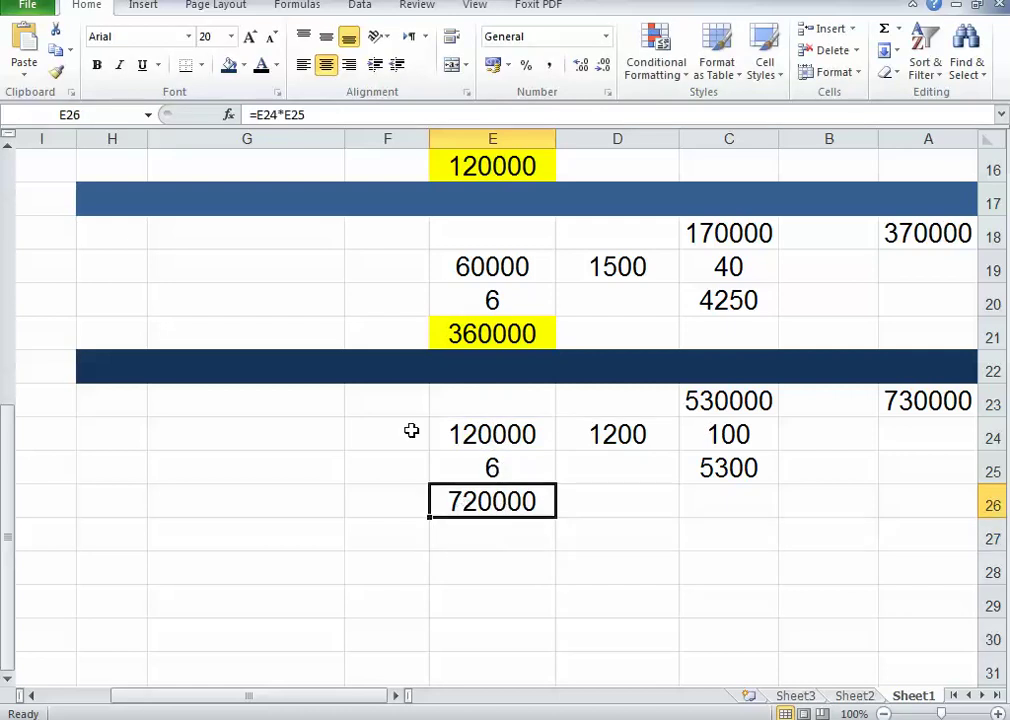
{"action": "left_click", "coordinate": [244, 66]}
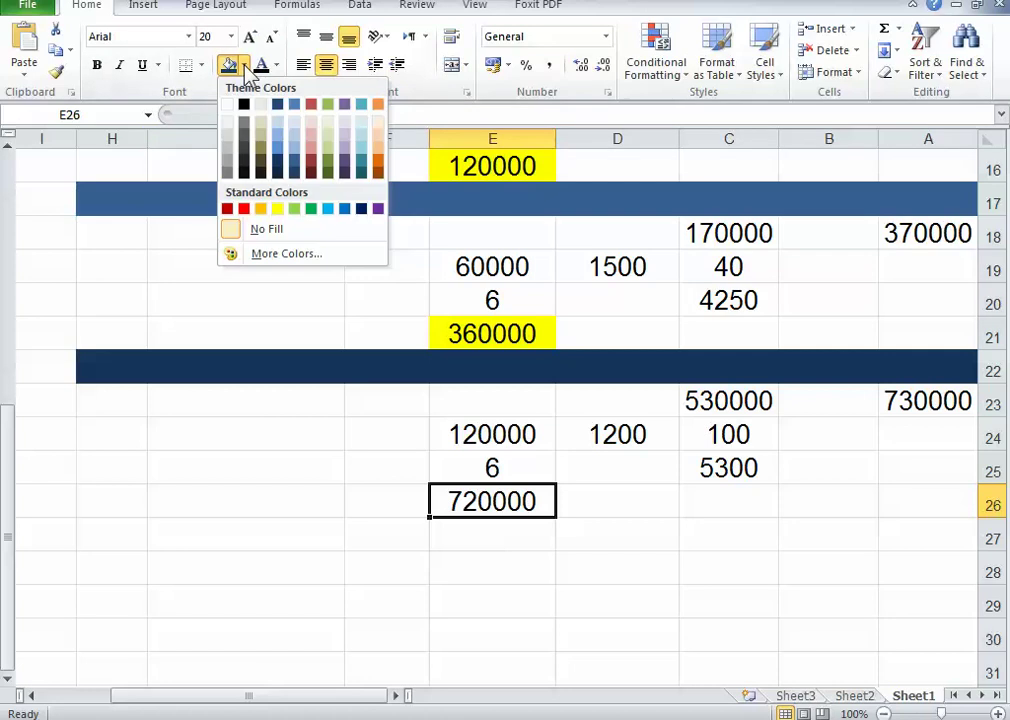
{"action": "left_click", "coordinate": [278, 210]}
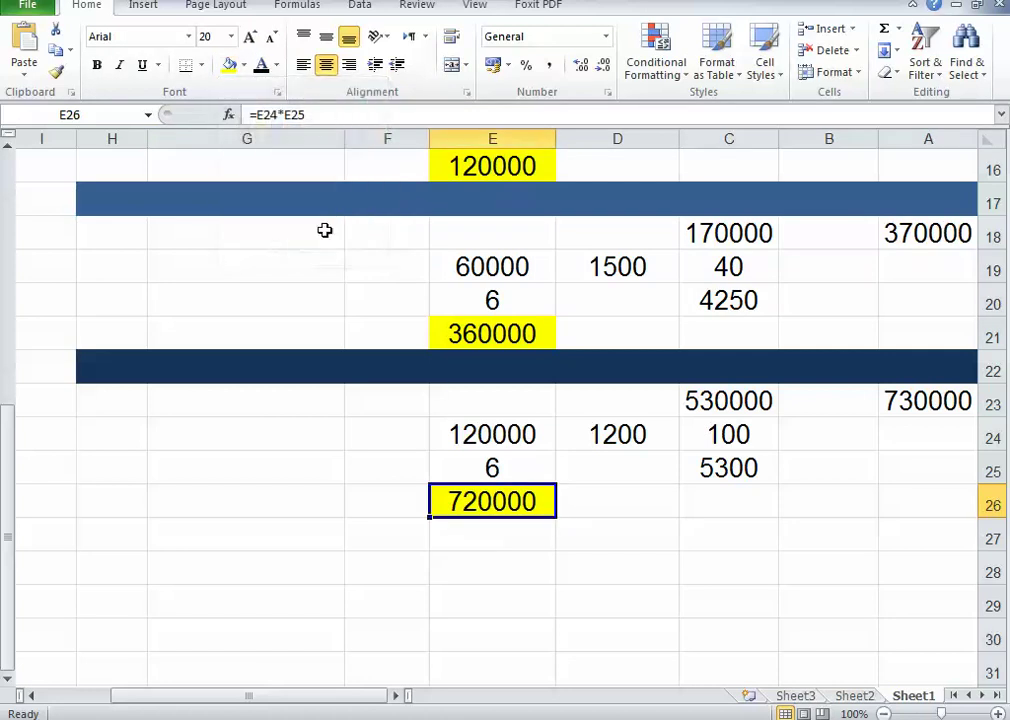
Step: Fill the empty cells A27 to H27 with medium blue as a divider row below the example
{"action": "left_click", "coordinate": [947, 540]}
{"action": "left_click_drag", "start_coordinate": [947, 540], "coordinate": [119, 526]}
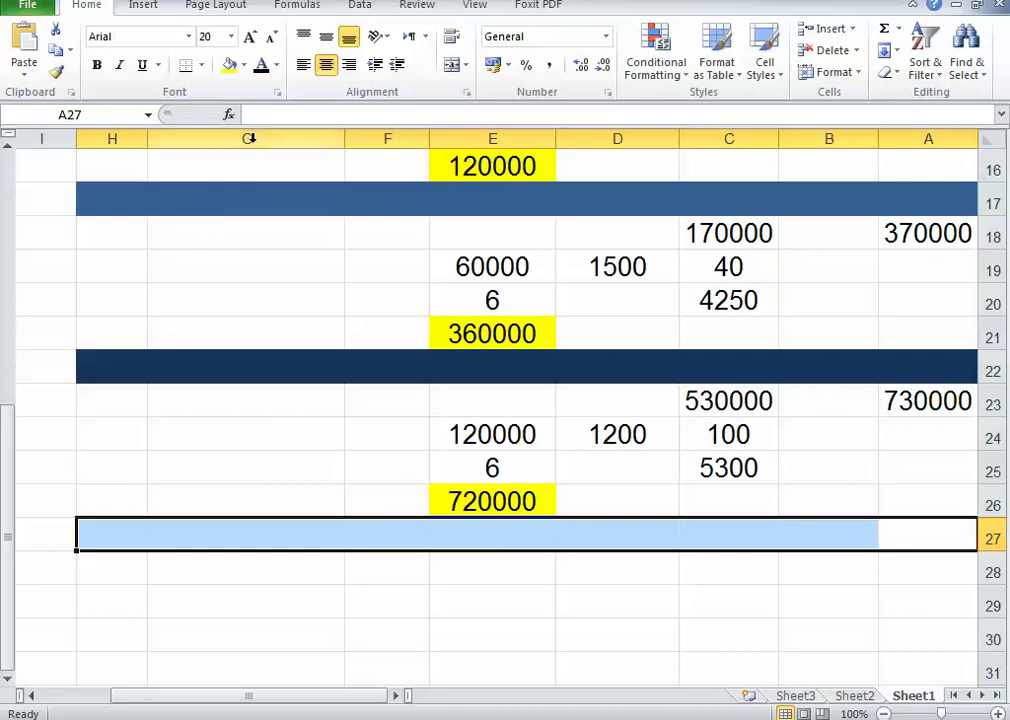
{"action": "left_click", "coordinate": [244, 66]}
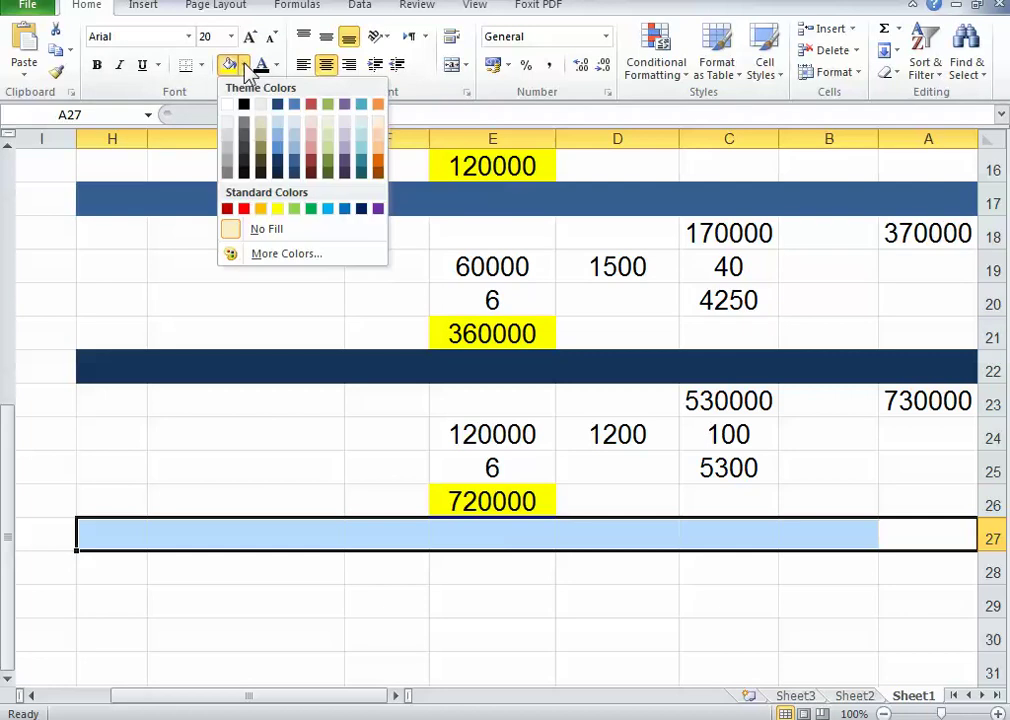
{"action": "left_click", "coordinate": [277, 147]}
{"action": "left_click", "coordinate": [643, 541]}
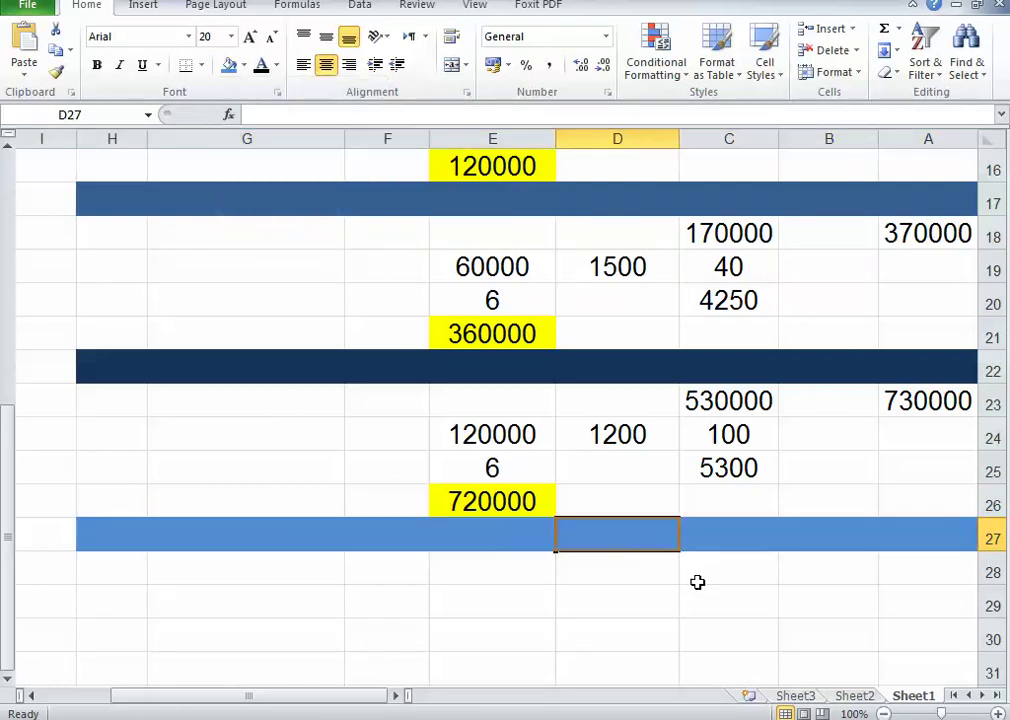
Step: Add the 730000 amount and the yellow total in E26, using the formula =A23+E26 in cell A28
{"action": "left_click", "coordinate": [508, 503]}
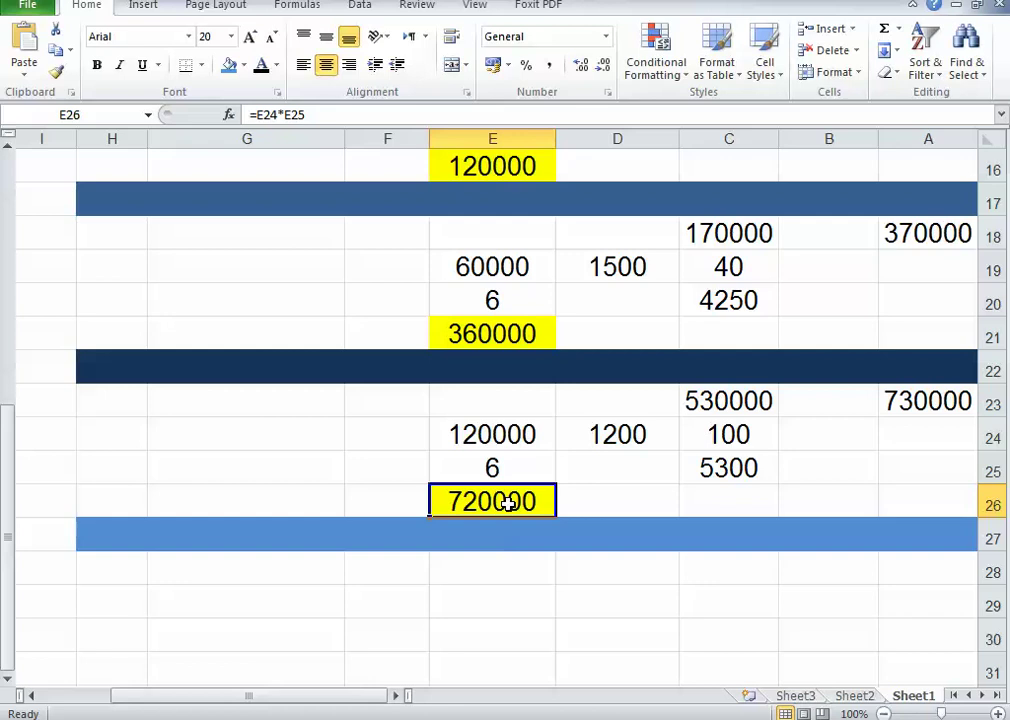
{"action": "double_click", "coordinate": [926, 576]}
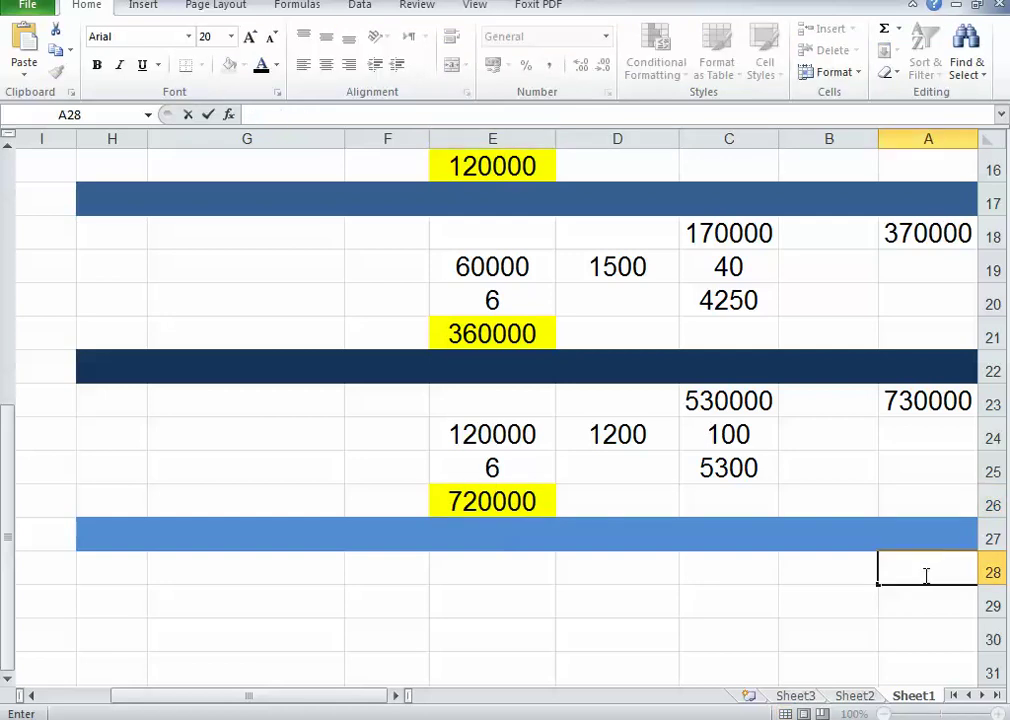
{"action": "type", "text": "="}
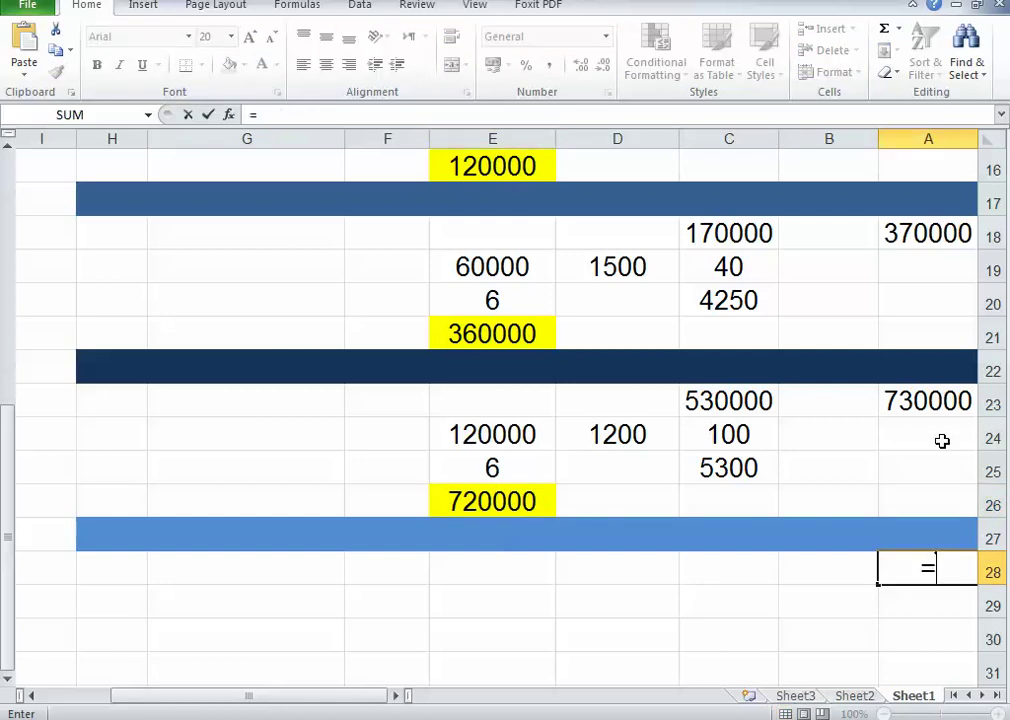
{"action": "left_click", "coordinate": [930, 404]}
{"action": "type", "text": "+"}
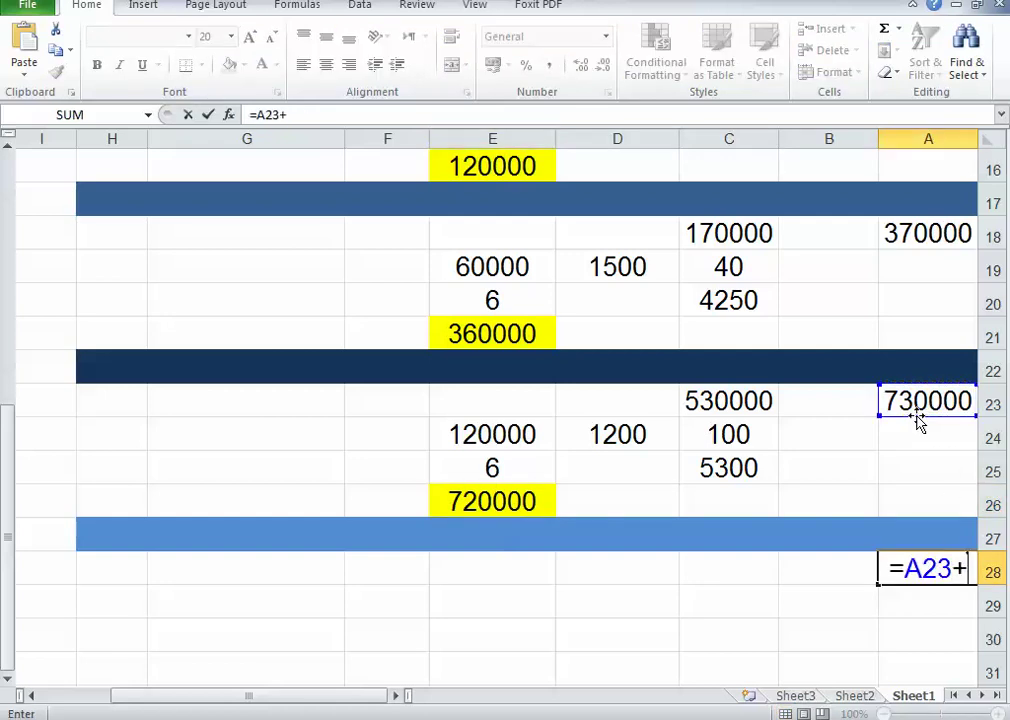
{"action": "left_click", "coordinate": [507, 510]}
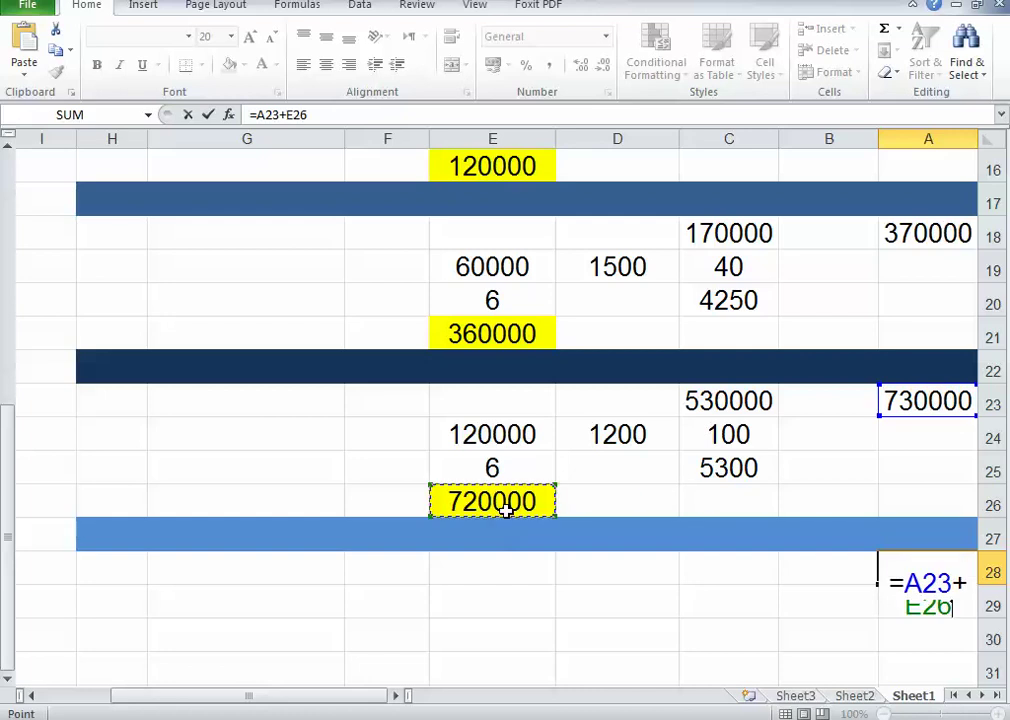
{"action": "key", "text": "Return"}
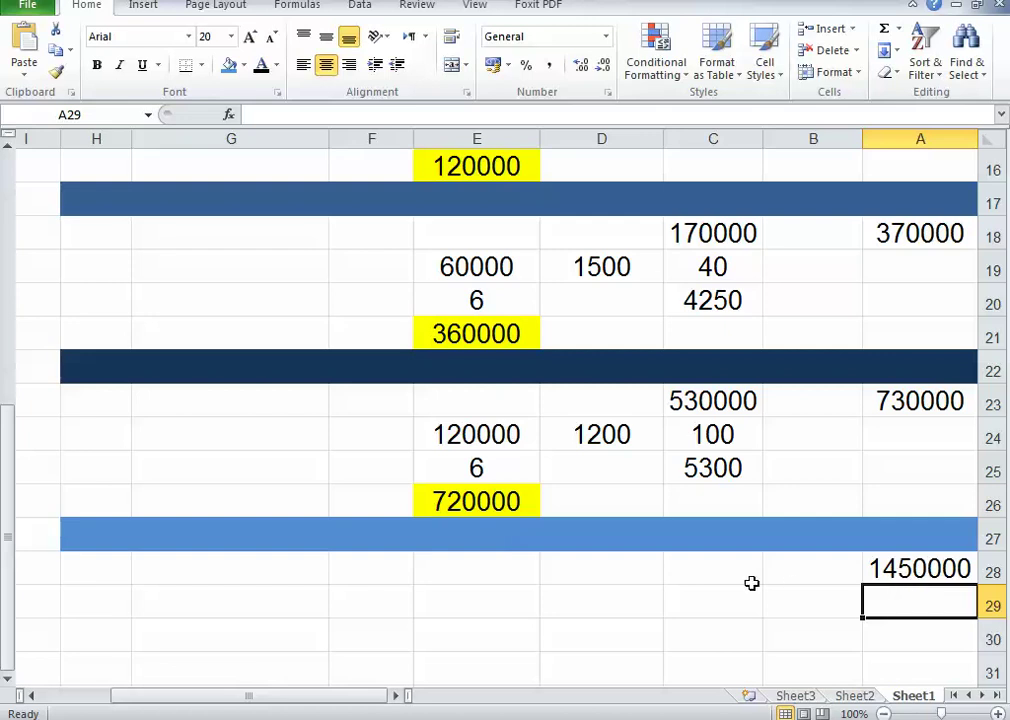
Step: Enter 1250000 in cell C28 and 200 in cell C29 directly below it
{"action": "double_click", "coordinate": [706, 576]}
{"action": "type", "text": "1"}
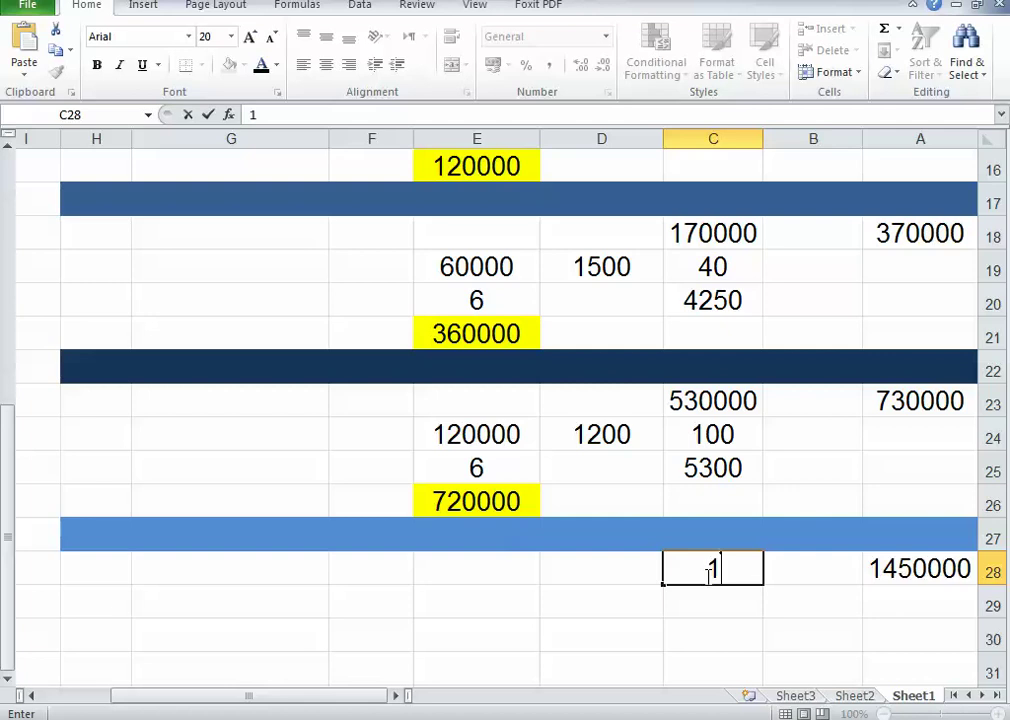
{"action": "type", "text": "250000"}
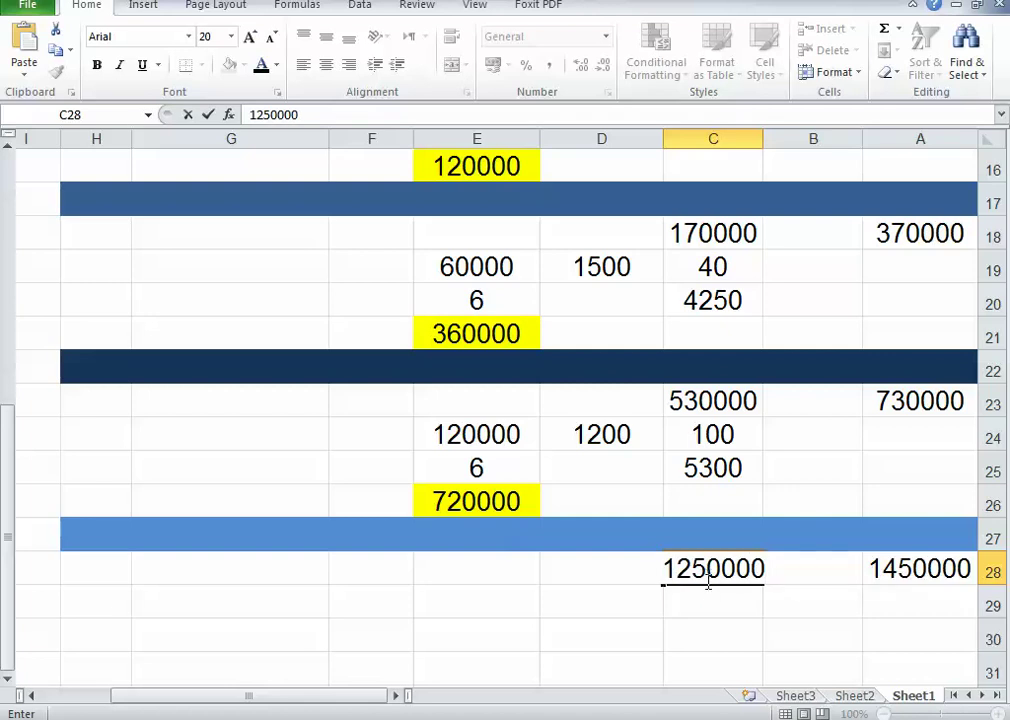
{"action": "key", "text": "Return"}
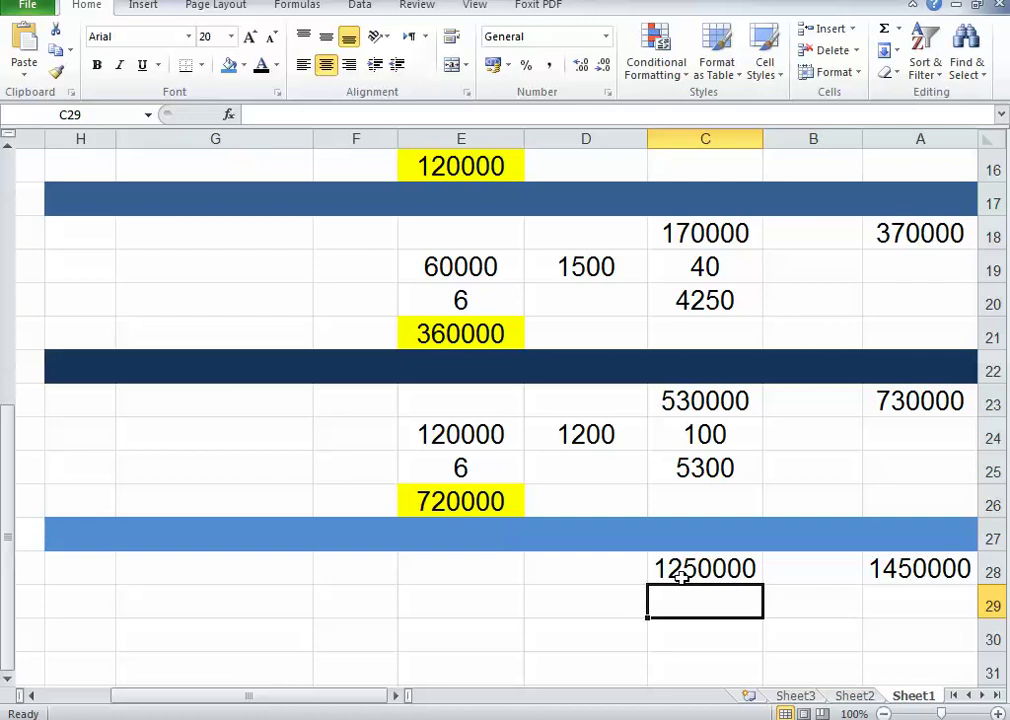
{"action": "double_click", "coordinate": [709, 608]}
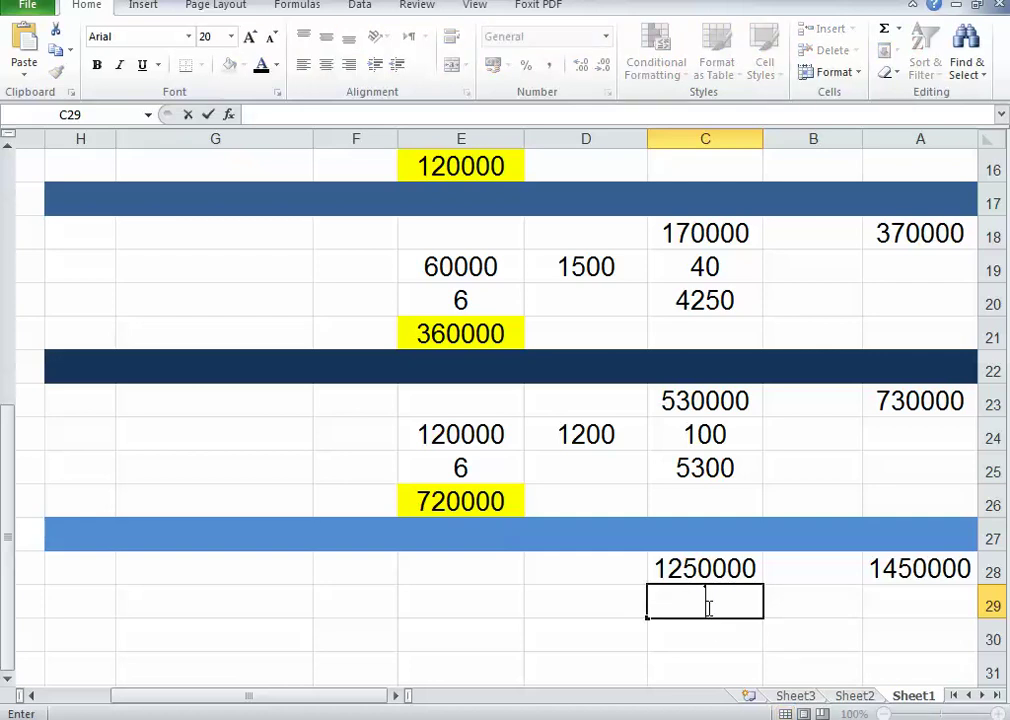
{"action": "type", "text": "200"}
{"action": "scroll", "coordinate": [709, 608], "scroll_direction": "down", "scroll_amount": 1}
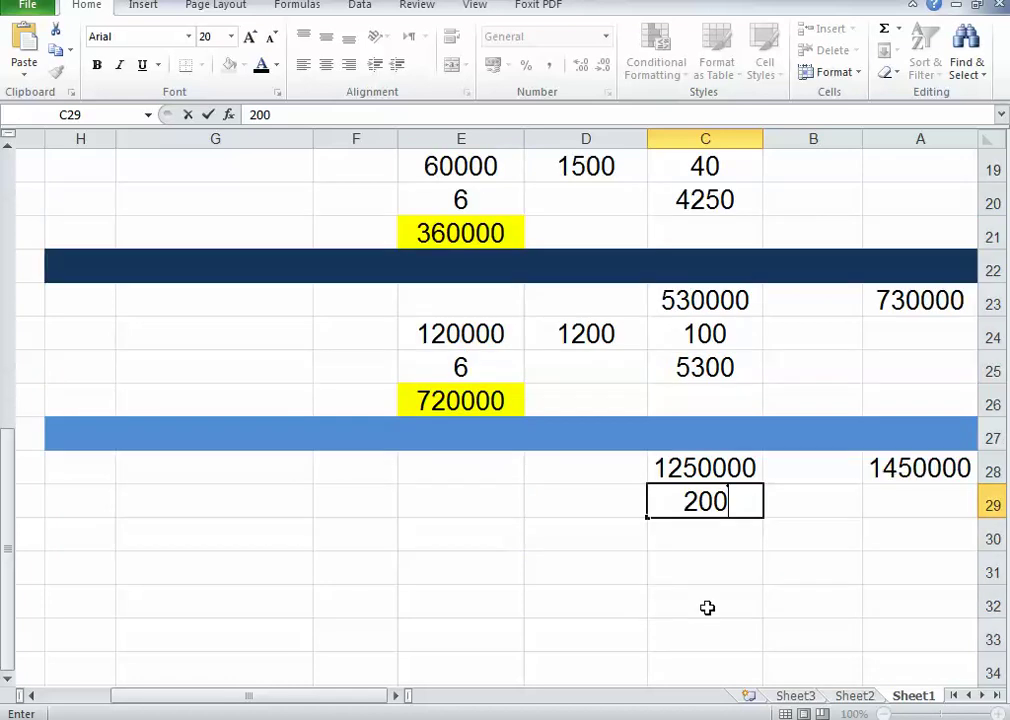
{"action": "key", "text": "Return"}
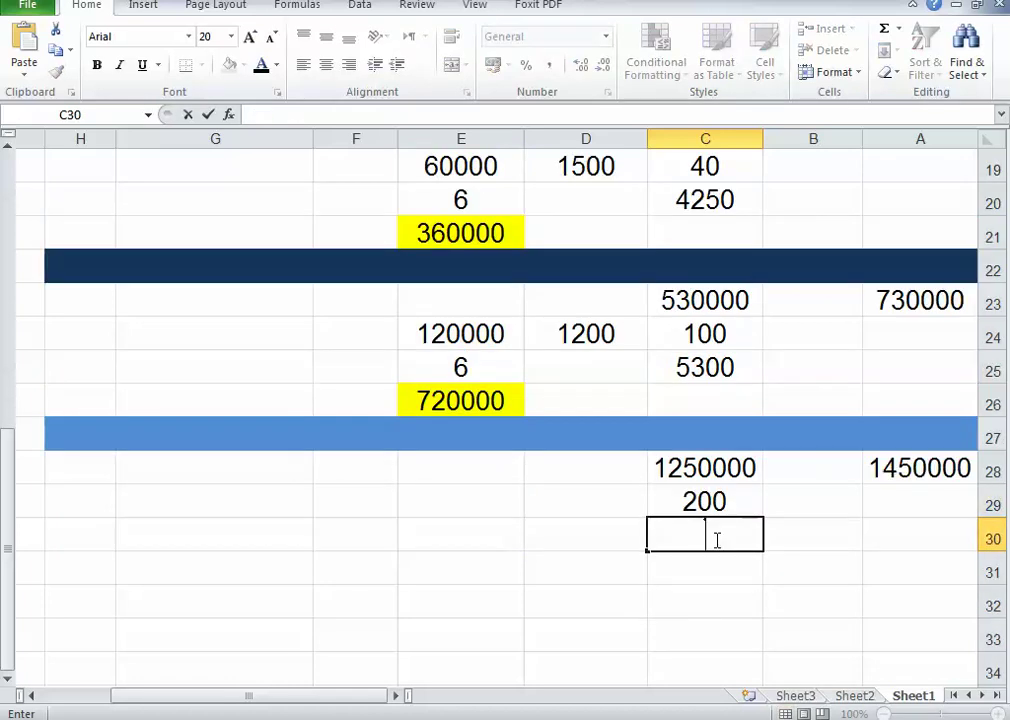
Step: Divide the amount in C28 by the number below it, using the formula =C28/C29 in cell C30
{"action": "type", "text": "="}
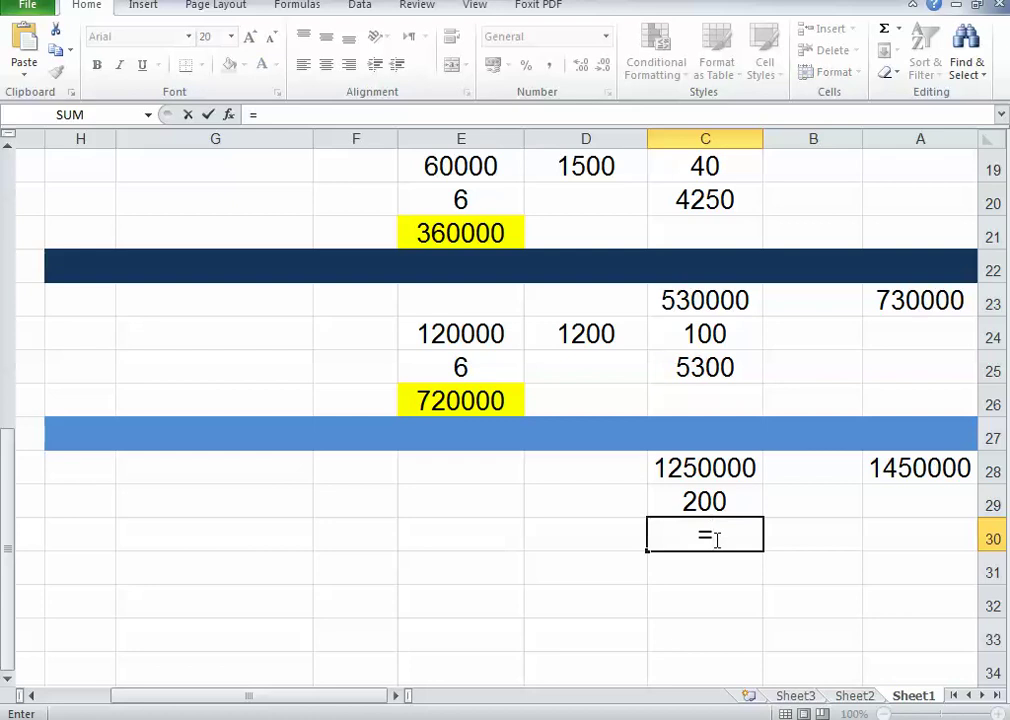
{"action": "left_click", "coordinate": [723, 474]}
{"action": "type", "text": "/"}
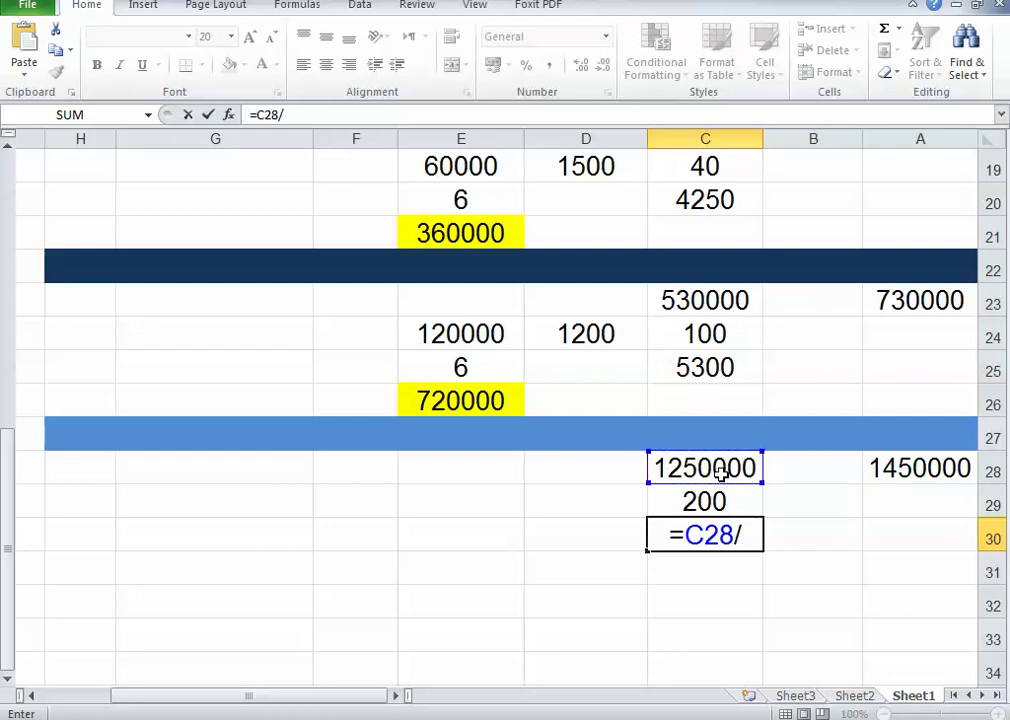
{"action": "left_click", "coordinate": [713, 502]}
{"action": "key", "text": "Return"}
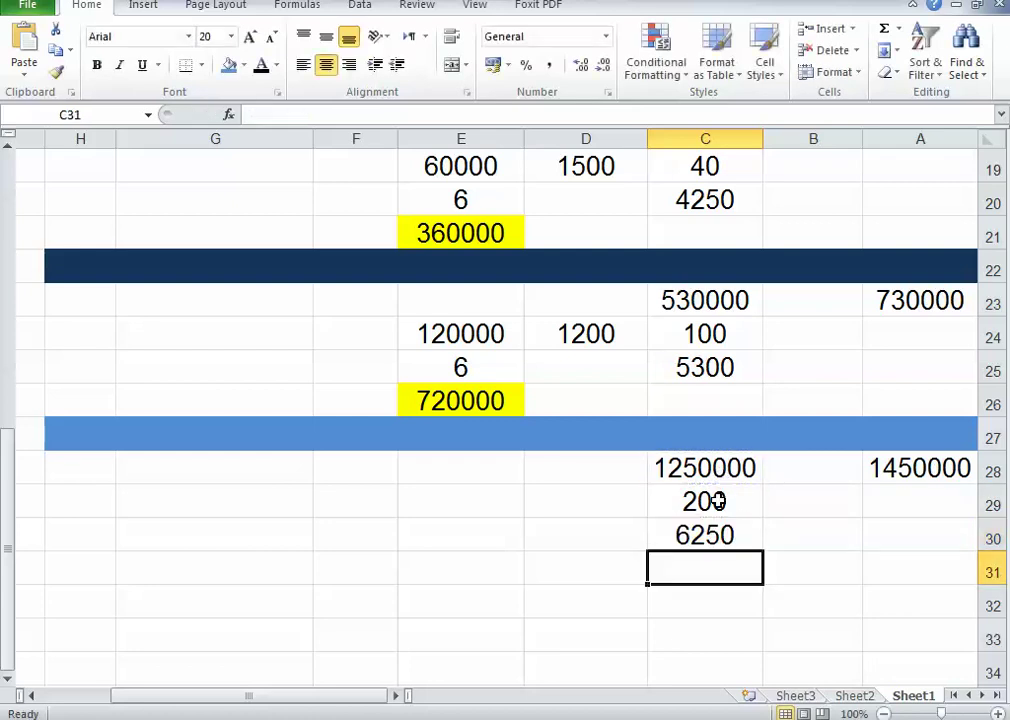
{"action": "left_click", "coordinate": [717, 535]}
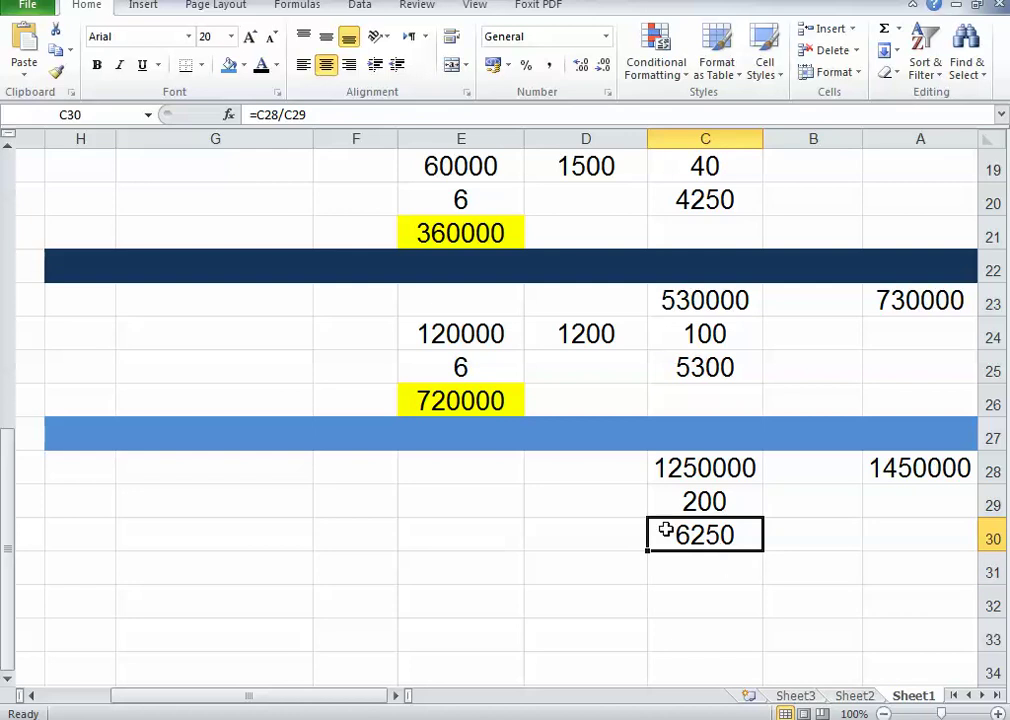
Step: Enter 1000 in cell D29 and multiply it by the 200 beside it, using the formula =C29*D29 in cell E29
{"action": "double_click", "coordinate": [597, 507]}
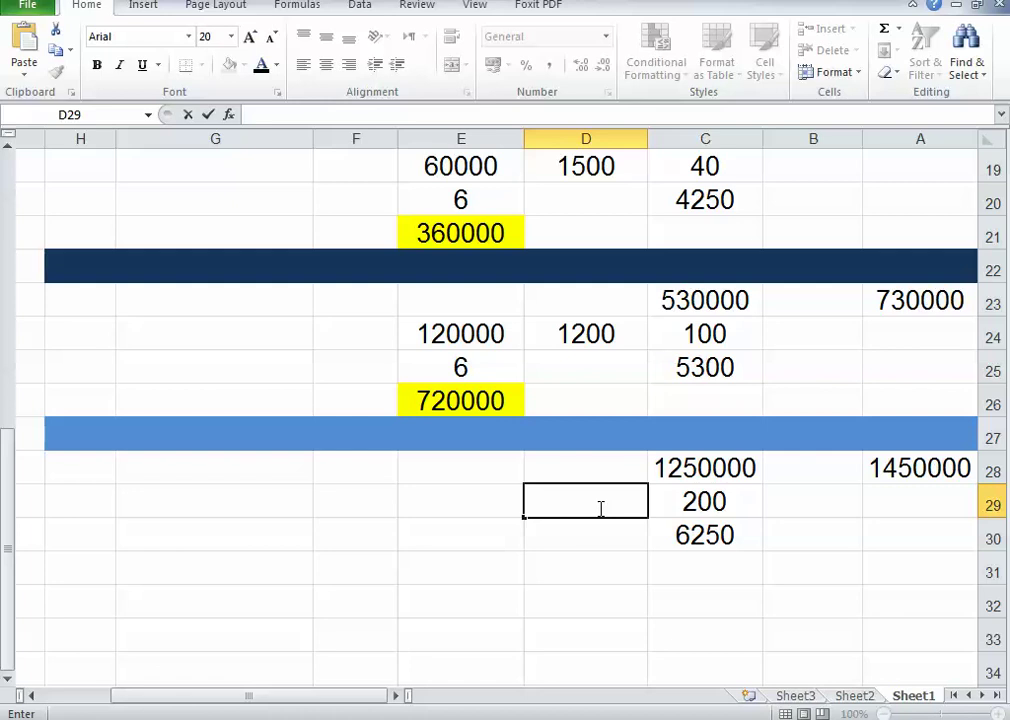
{"action": "type", "text": "1000"}
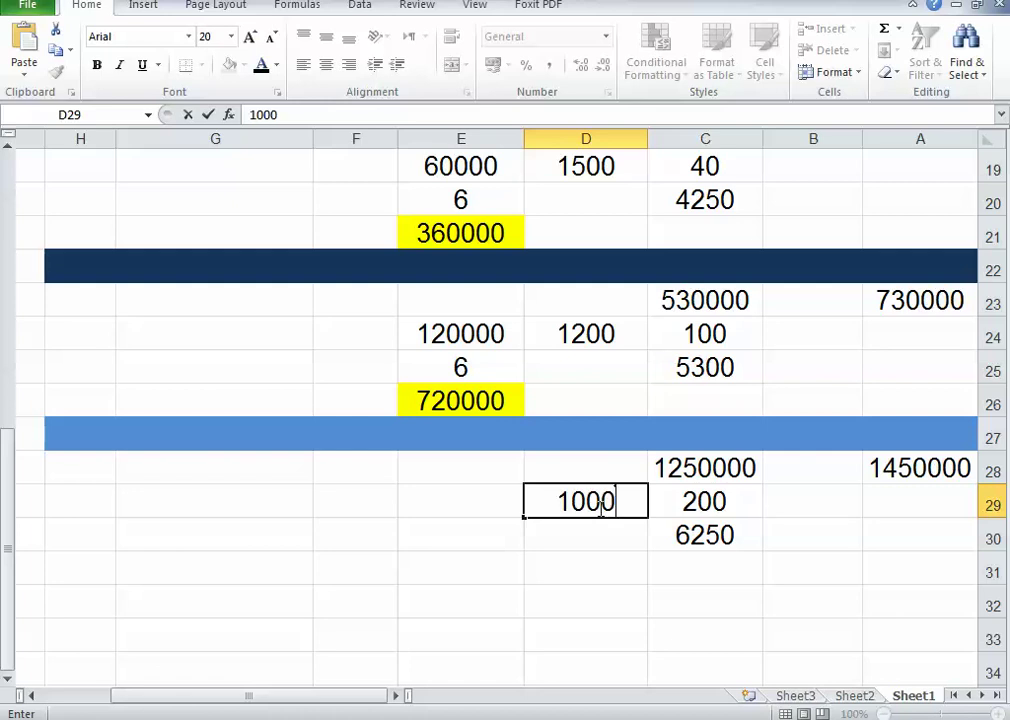
{"action": "left_click", "coordinate": [480, 512]}
{"action": "double_click", "coordinate": [483, 512]}
{"action": "type", "text": "="}
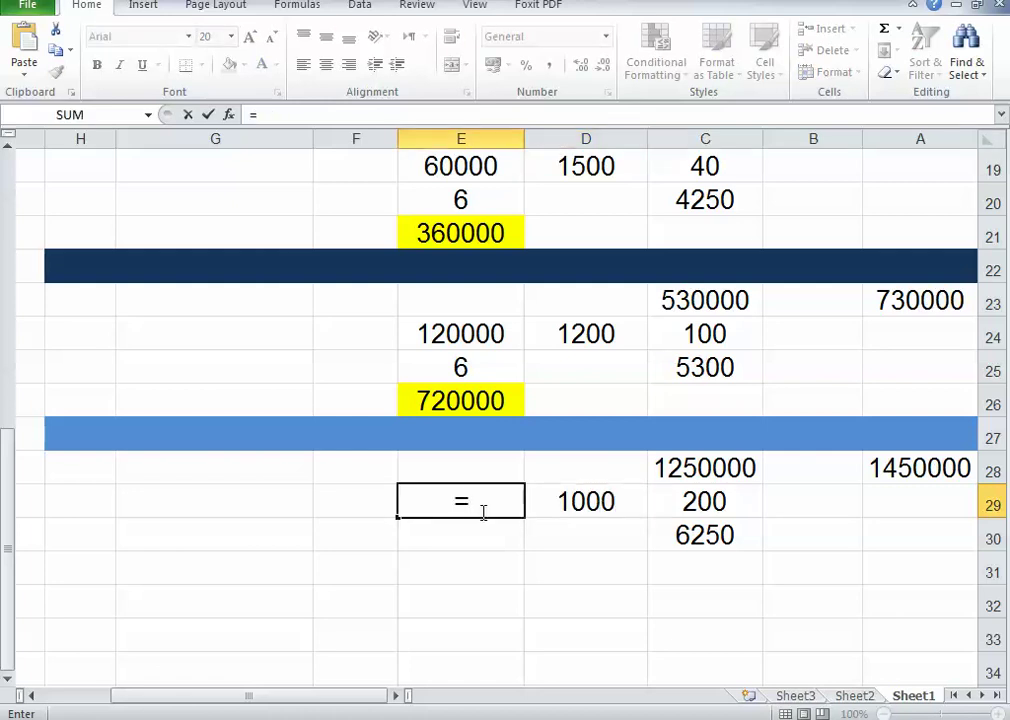
{"action": "left_click", "coordinate": [705, 510]}
{"action": "type", "text": "*"}
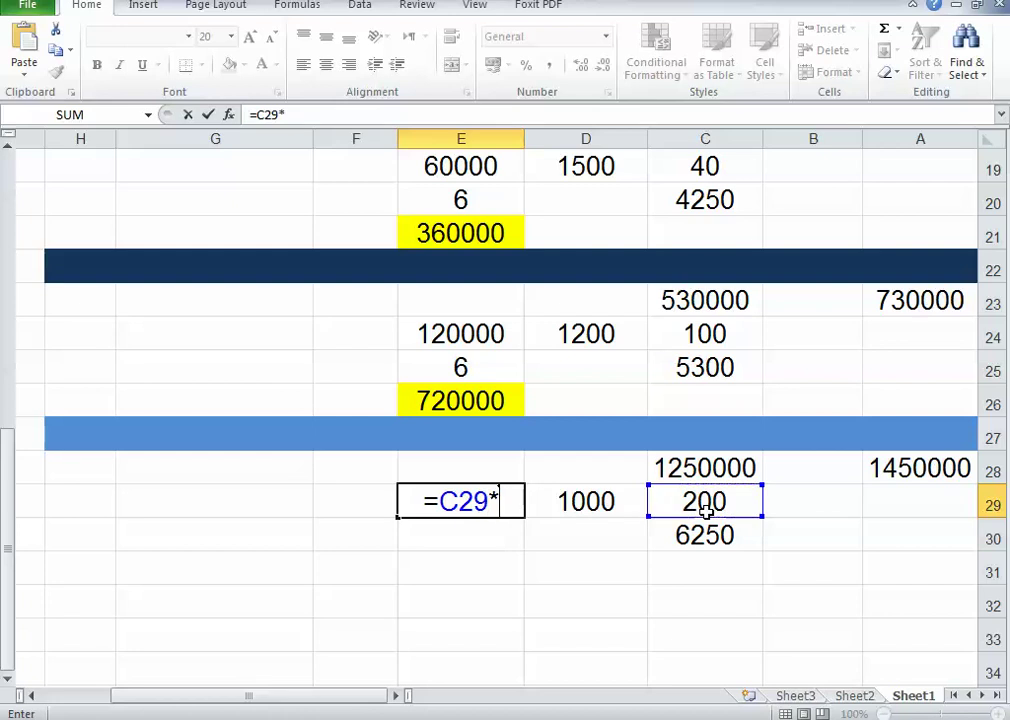
{"action": "left_click", "coordinate": [613, 502]}
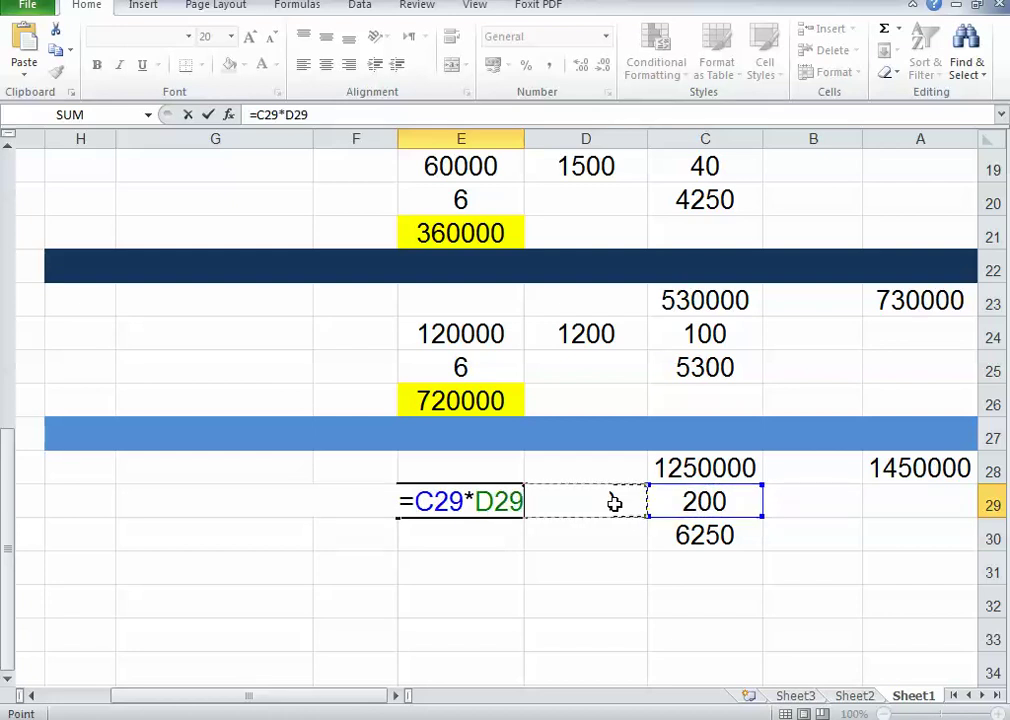
{"action": "key", "text": "Return"}
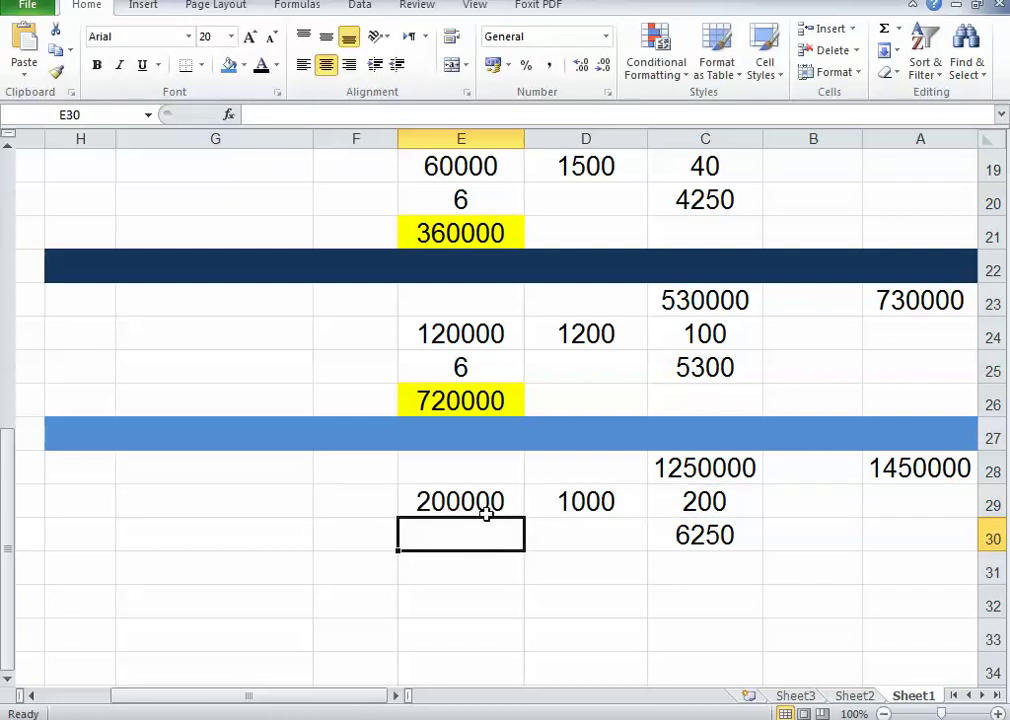
Step: Enter 6 in cell E30 and calculate the total in cell E31 with the formula =E29*E30
{"action": "type", "text": "66"}
{"action": "key", "text": "Return"}
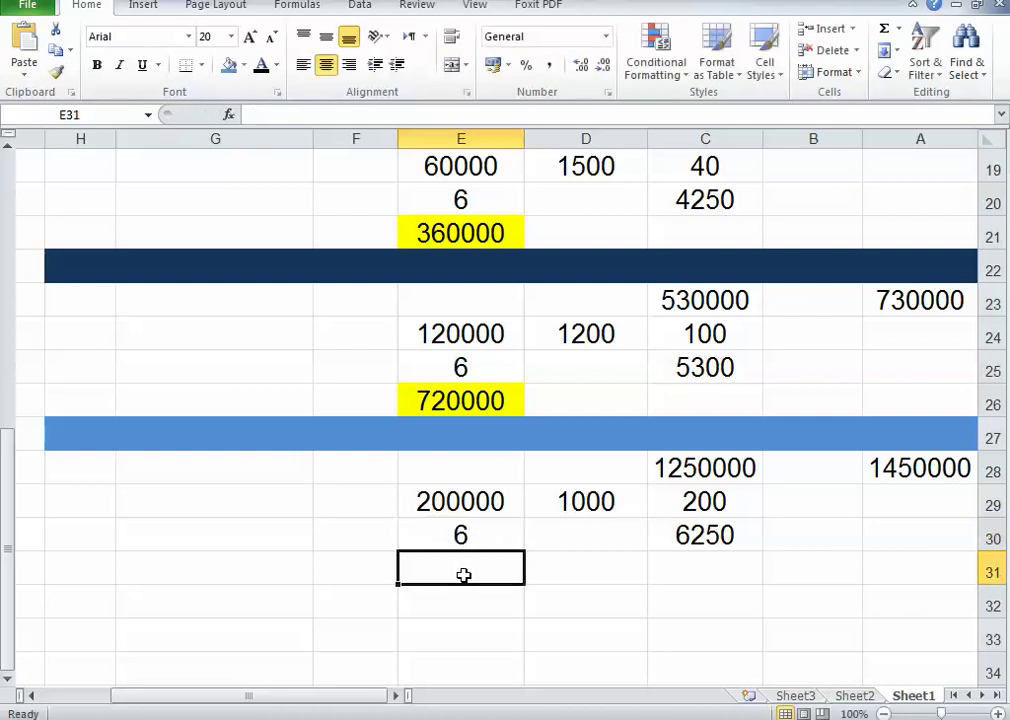
{"action": "type", "text": "="}
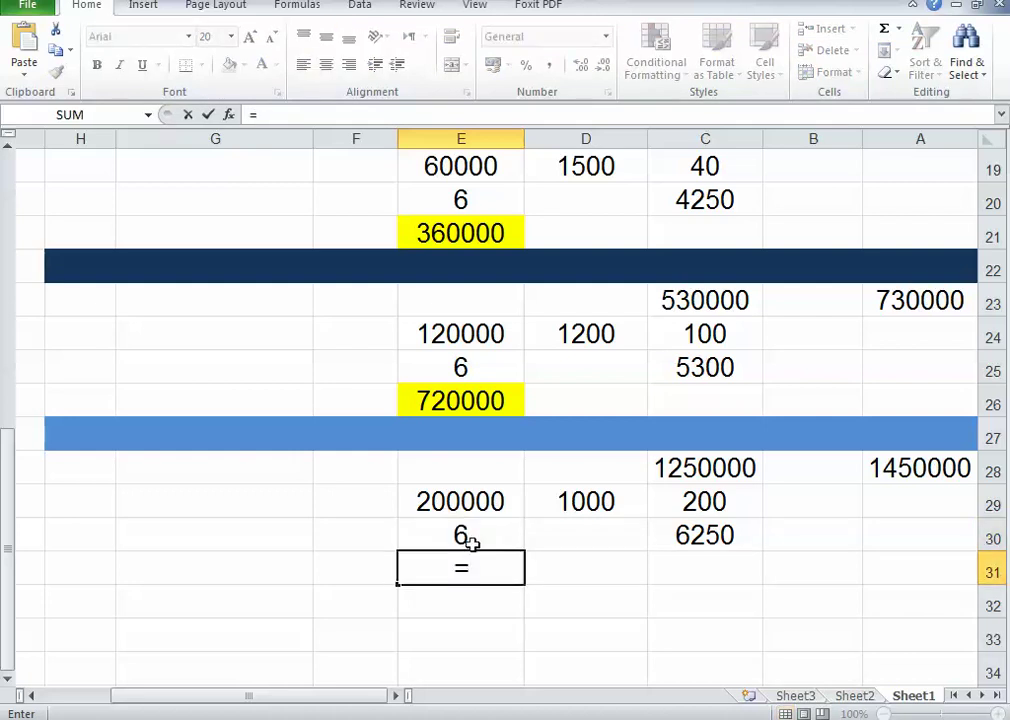
{"action": "left_click", "coordinate": [463, 505]}
{"action": "type", "text": "*"}
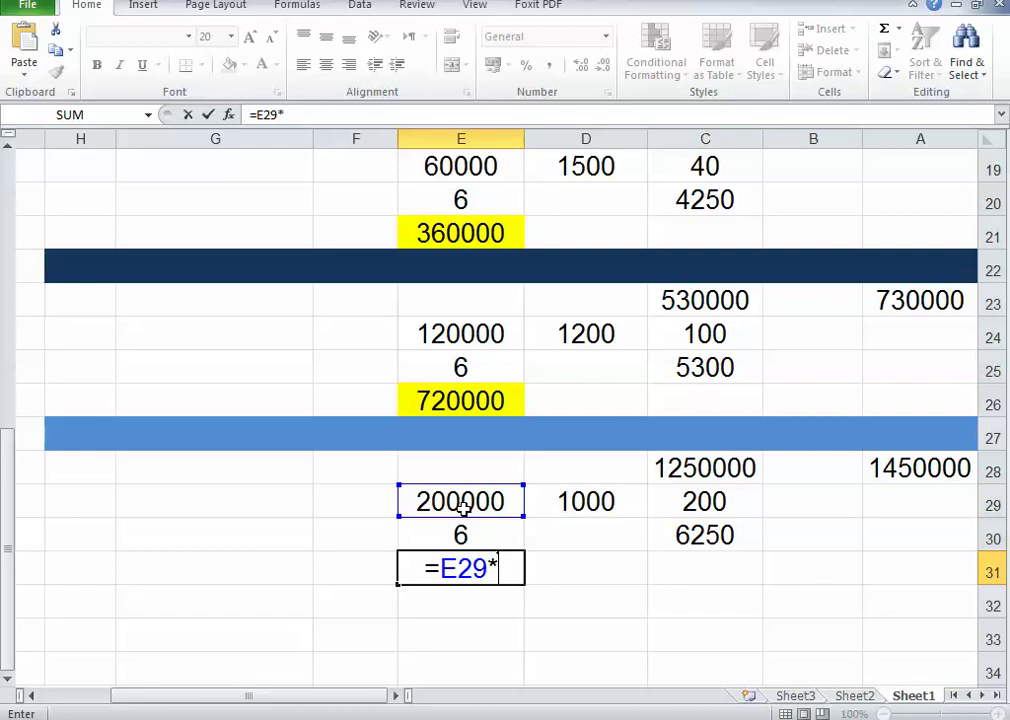
{"action": "left_click", "coordinate": [463, 535]}
{"action": "key", "text": "Return"}
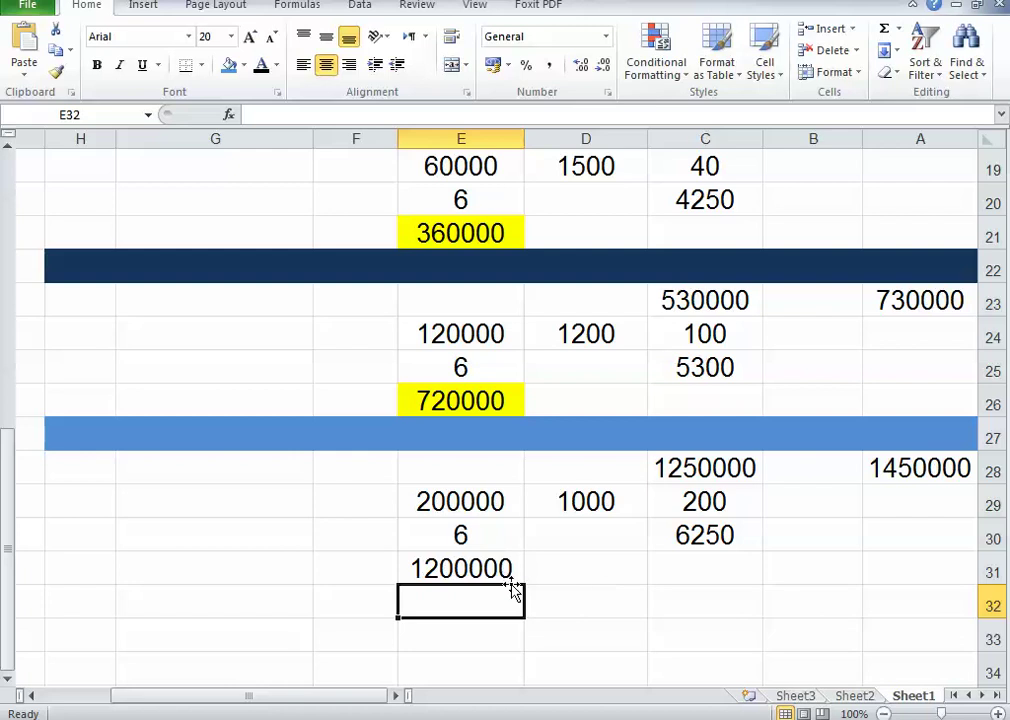
Step: Highlight the total in cell E31 with a yellow fill
{"action": "left_click", "coordinate": [469, 568]}
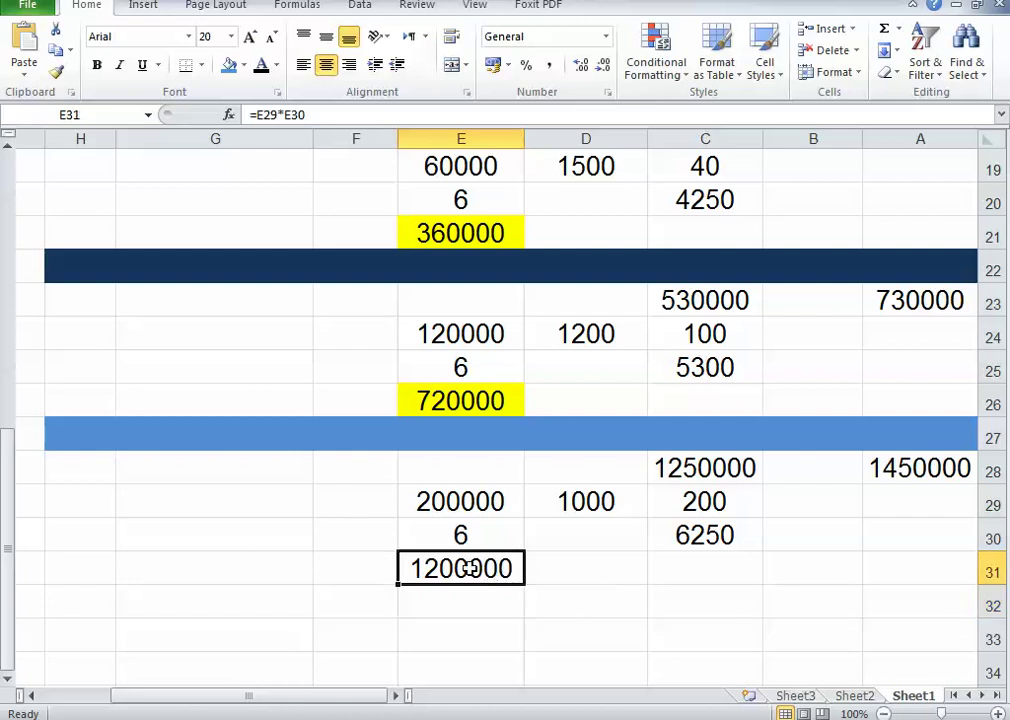
{"action": "left_click", "coordinate": [230, 66]}
{"action": "left_click", "coordinate": [245, 66]}
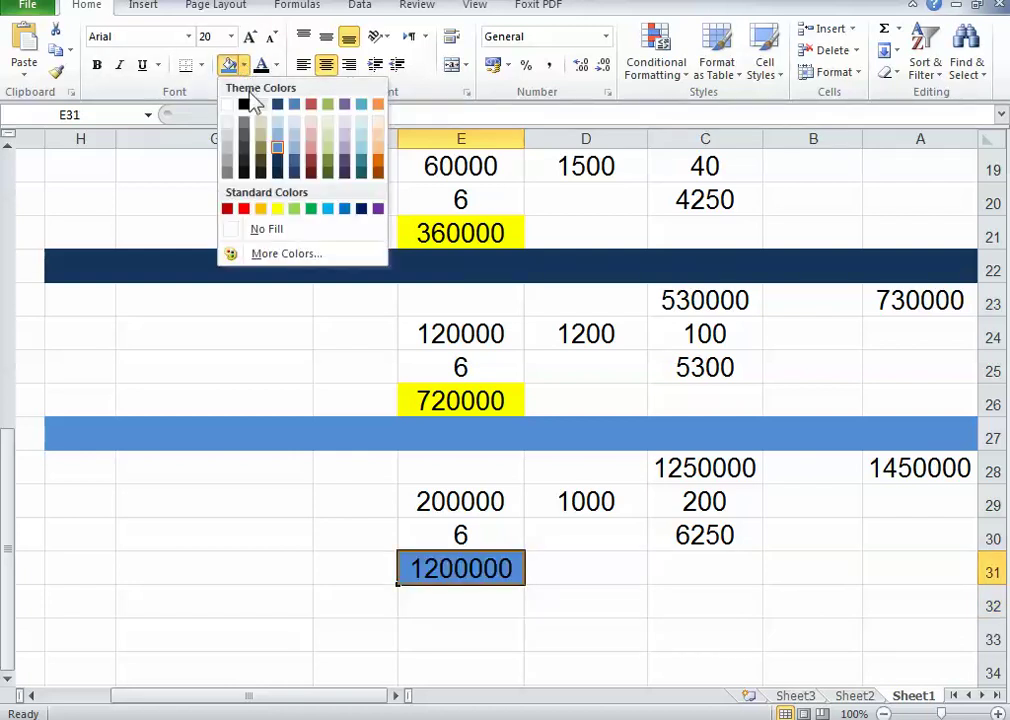
{"action": "left_click", "coordinate": [274, 209]}
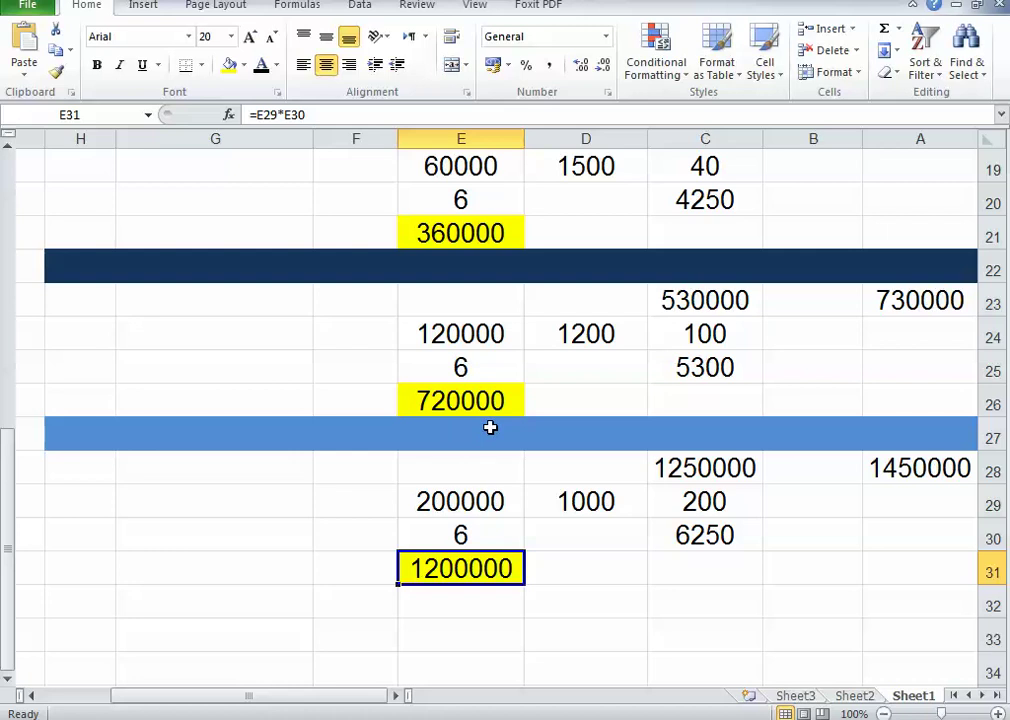
Step: Fill the empty cells A32 to H32 with the same medium blue as row 27 to form a divider row
{"action": "left_click", "coordinate": [942, 607]}
{"action": "left_click_drag", "start_coordinate": [942, 607], "coordinate": [62, 607]}
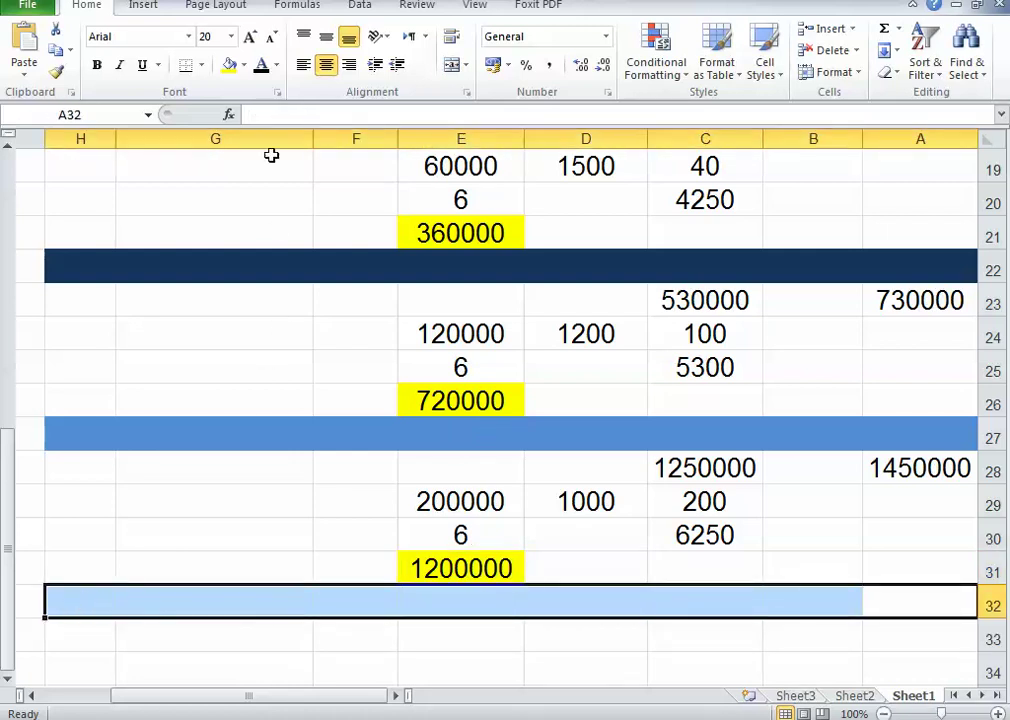
{"action": "left_click", "coordinate": [244, 66]}
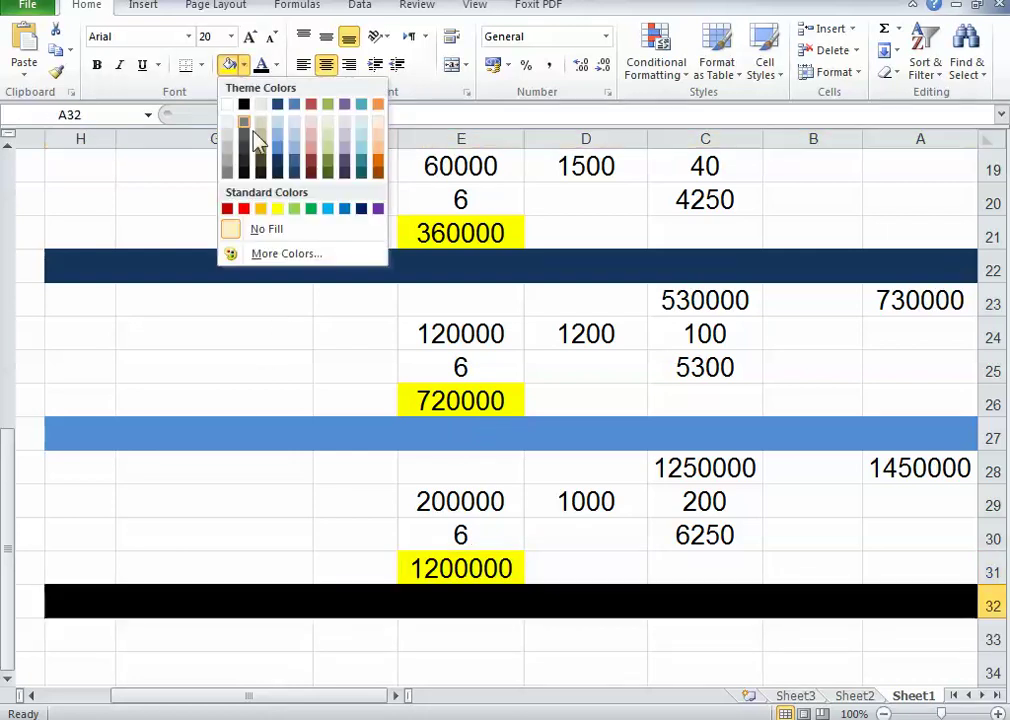
{"action": "left_click", "coordinate": [280, 157]}
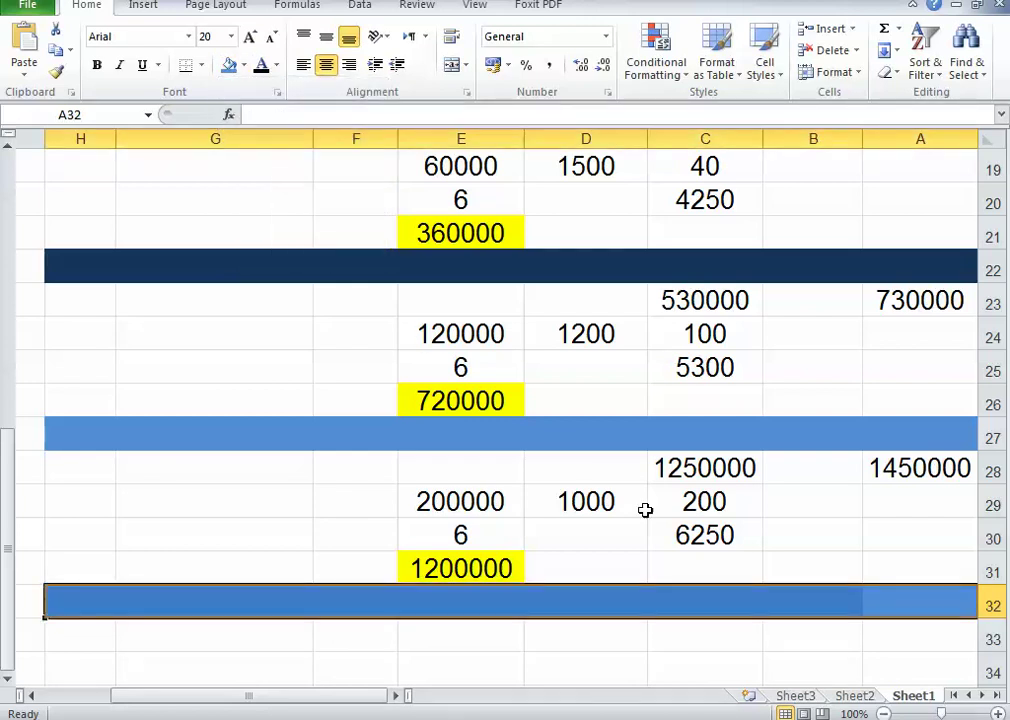
Step: Add the amount in A28 and the yellow total in E31, using the formula =A28+E31 in cell A33
{"action": "scroll", "coordinate": [651, 527], "scroll_direction": "down", "scroll_amount": 1}
{"action": "left_click", "coordinate": [898, 541]}
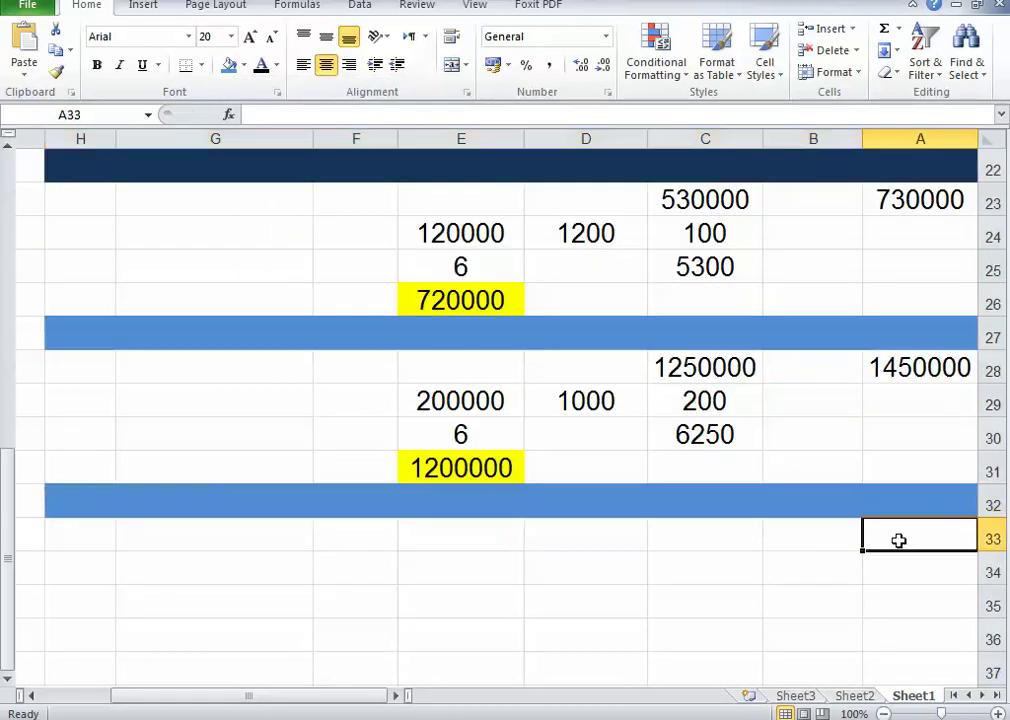
{"action": "type", "text": "="}
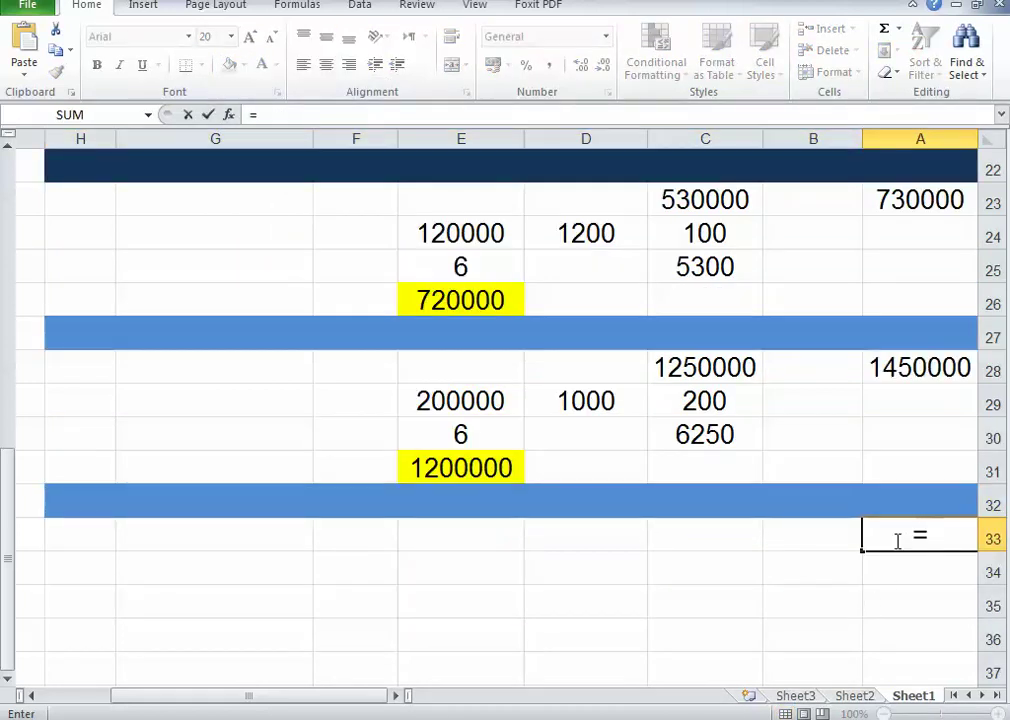
{"action": "left_click", "coordinate": [898, 373]}
{"action": "type", "text": "+"}
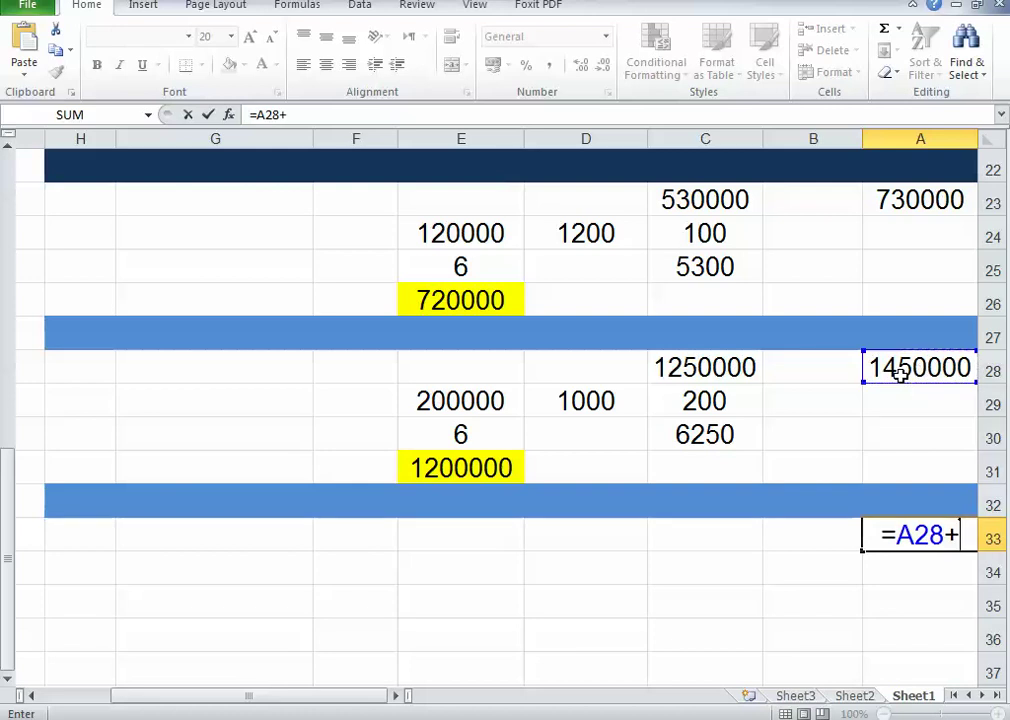
{"action": "left_click", "coordinate": [473, 470]}
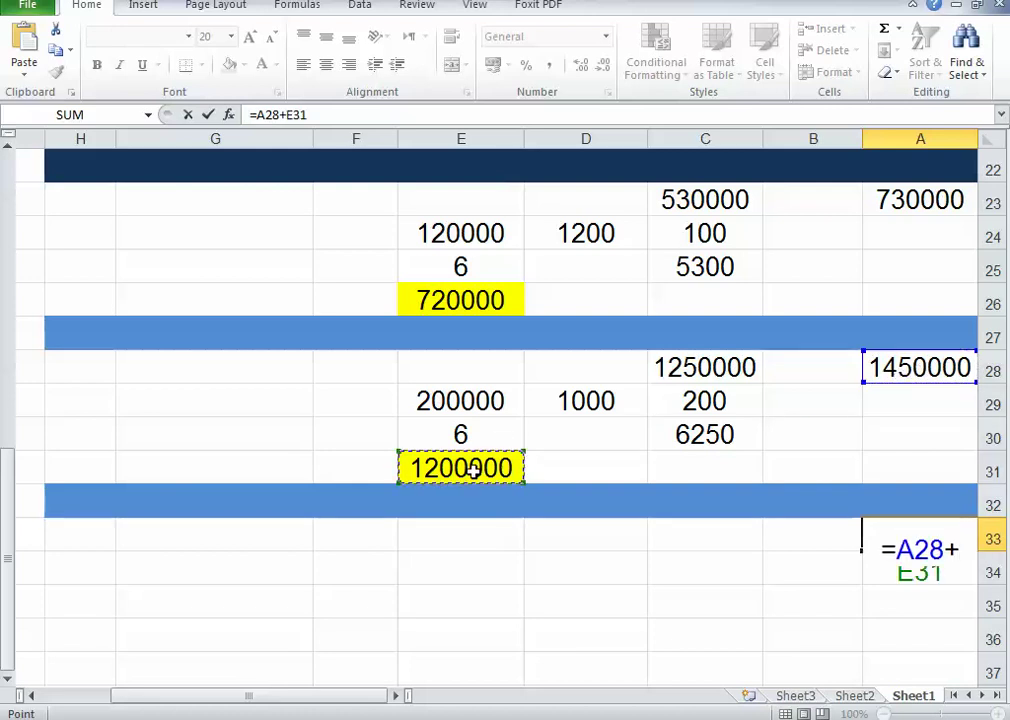
{"action": "key", "text": "Return"}
Step: Enter 200000 in cell B33 and subtract it from the amount in A33, using the formula =A33-B33 in cell C33
{"action": "double_click", "coordinate": [798, 543]}
{"action": "type", "text": "20"}
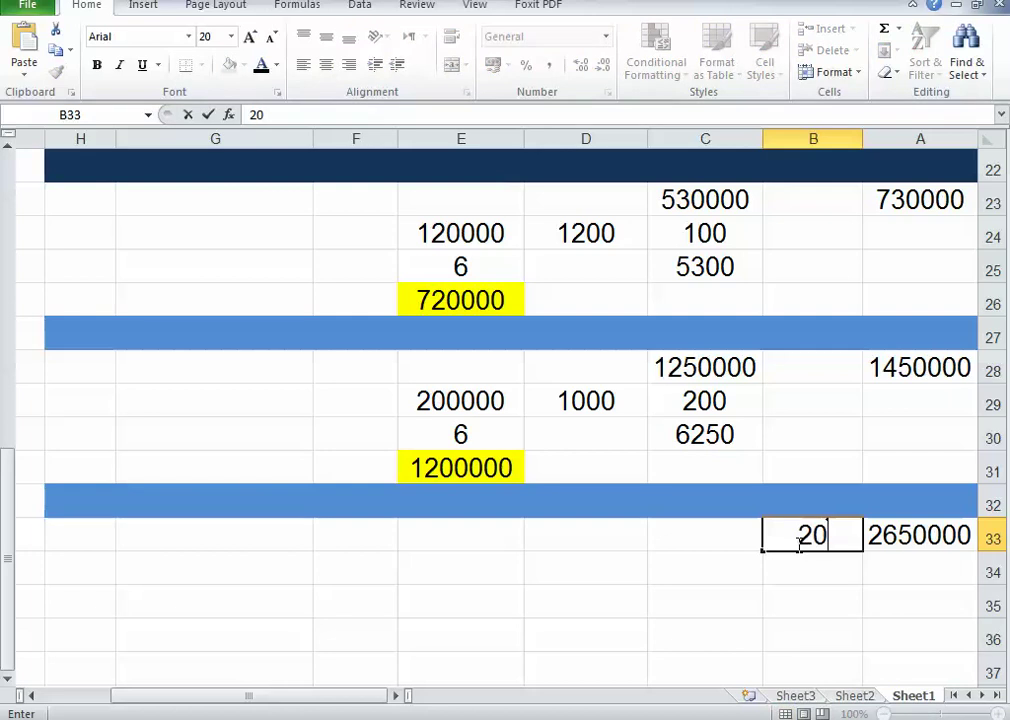
{"action": "type", "text": "0000"}
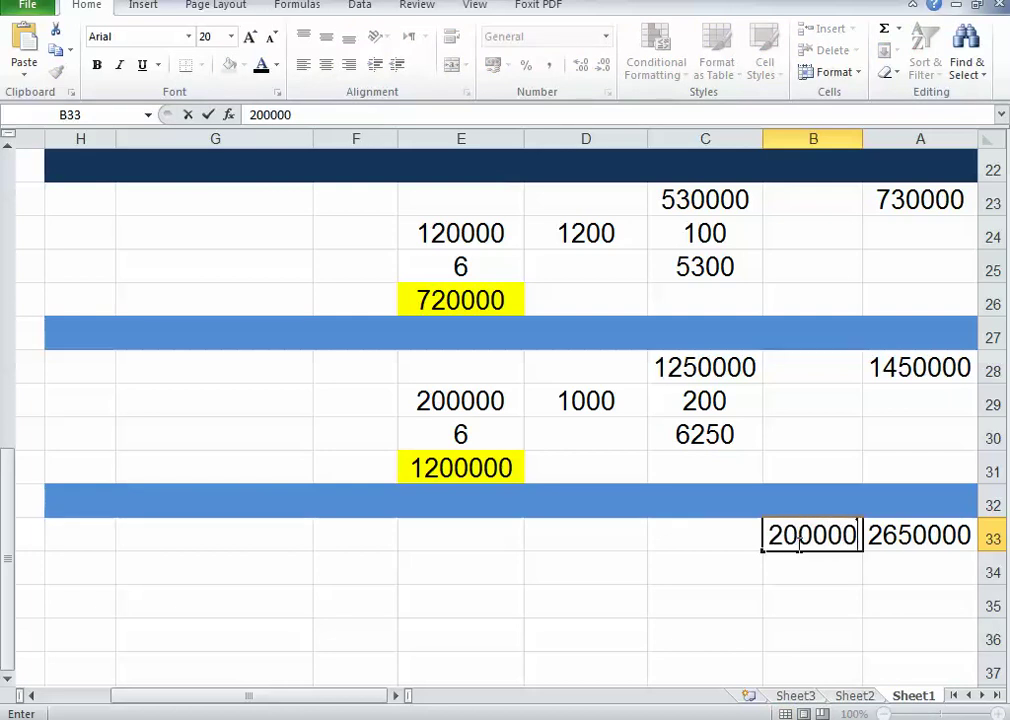
{"action": "left_click", "coordinate": [703, 537]}
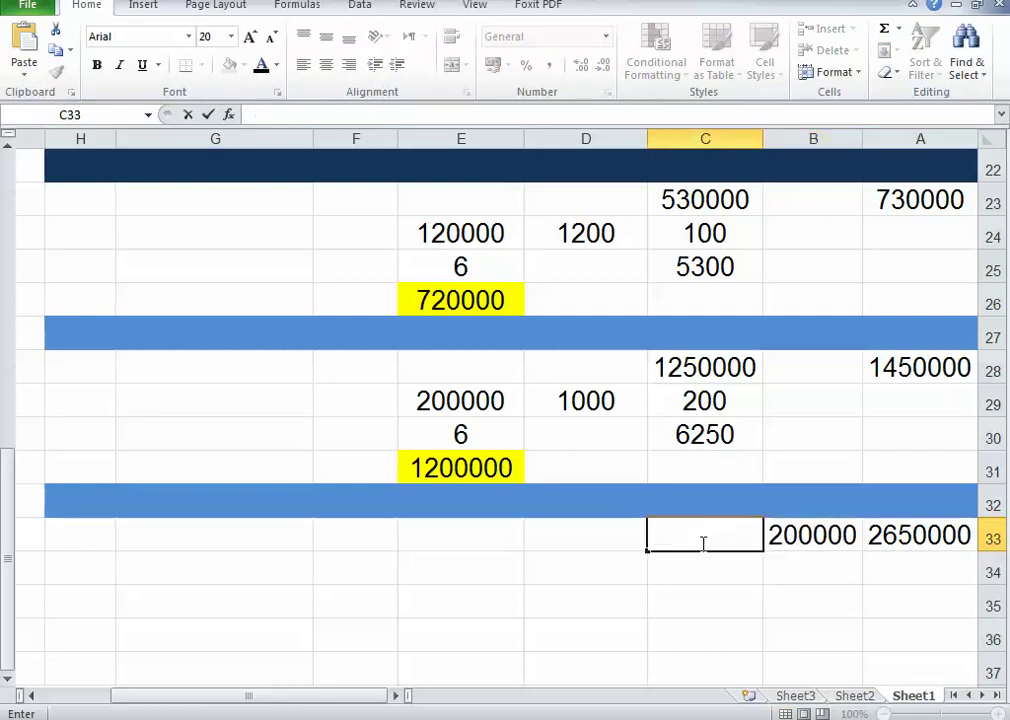
{"action": "type", "text": "="}
{"action": "left_click", "coordinate": [926, 537]}
{"action": "type", "text": "-"}
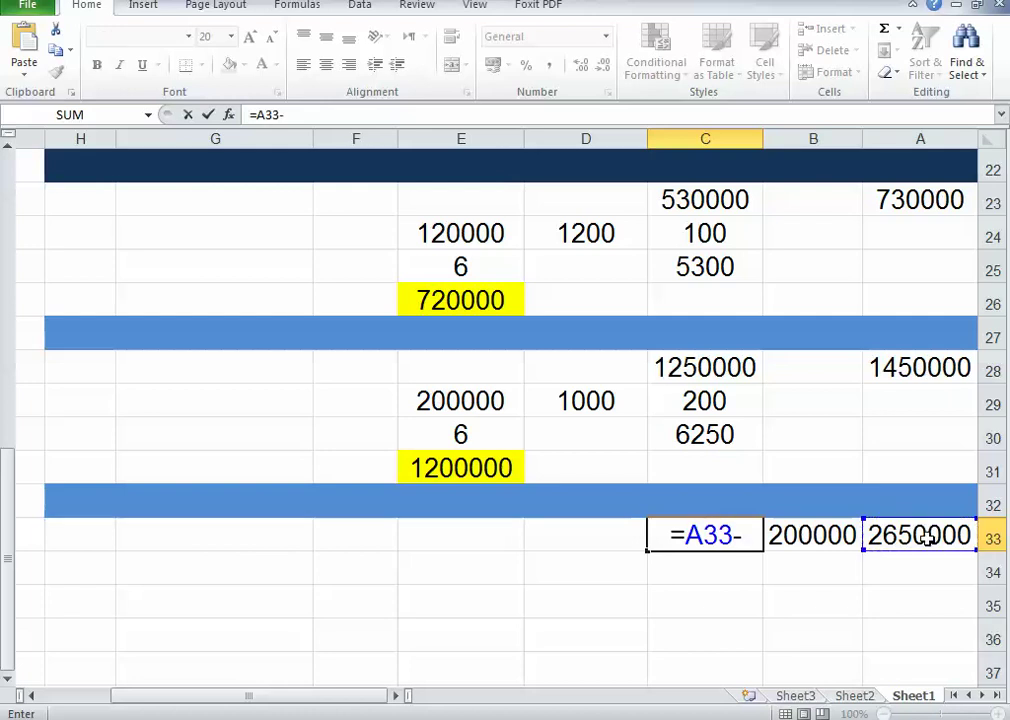
{"action": "left_click", "coordinate": [816, 543]}
{"action": "key", "text": "Return"}
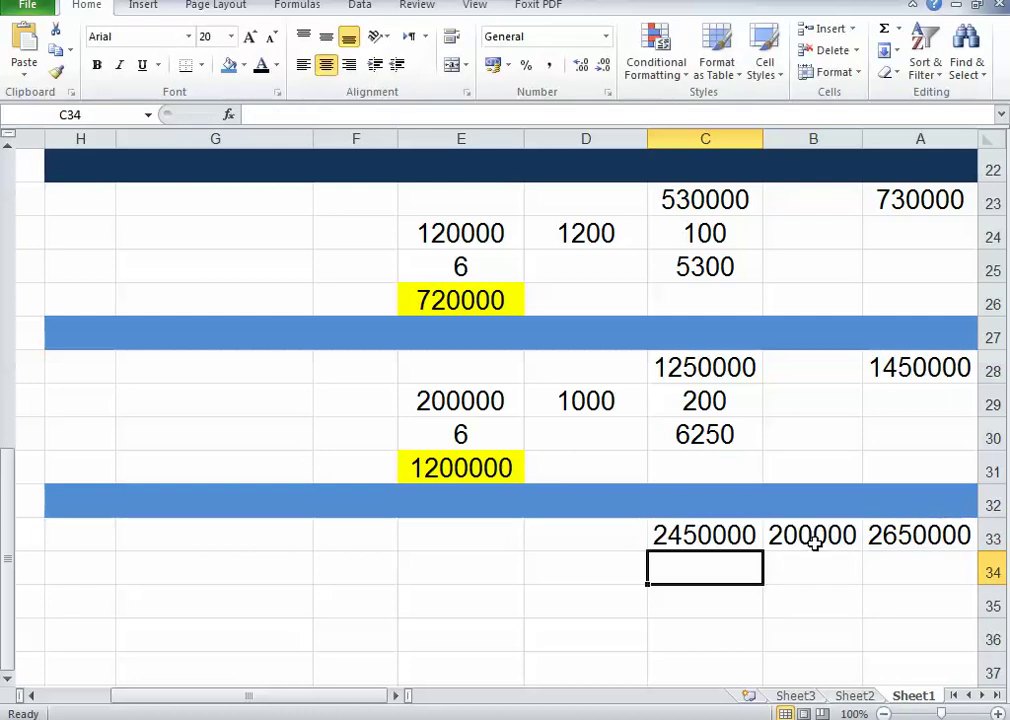
Step: Highlight the difference in cell C33 with a yellow fill
{"action": "left_click", "coordinate": [684, 546]}
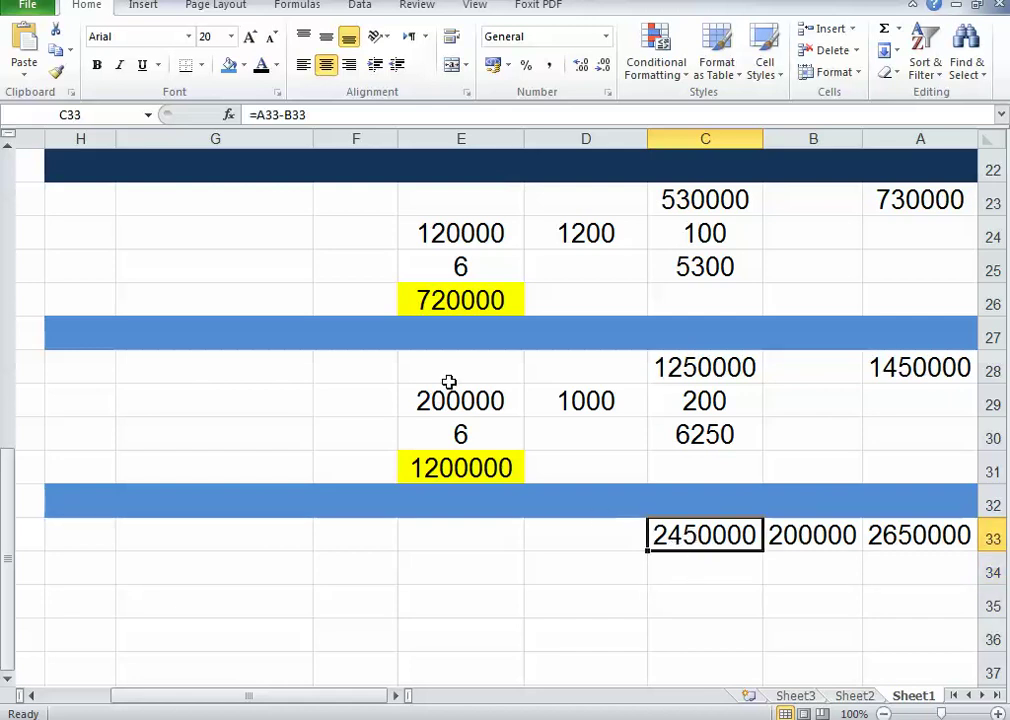
{"action": "left_click", "coordinate": [245, 66]}
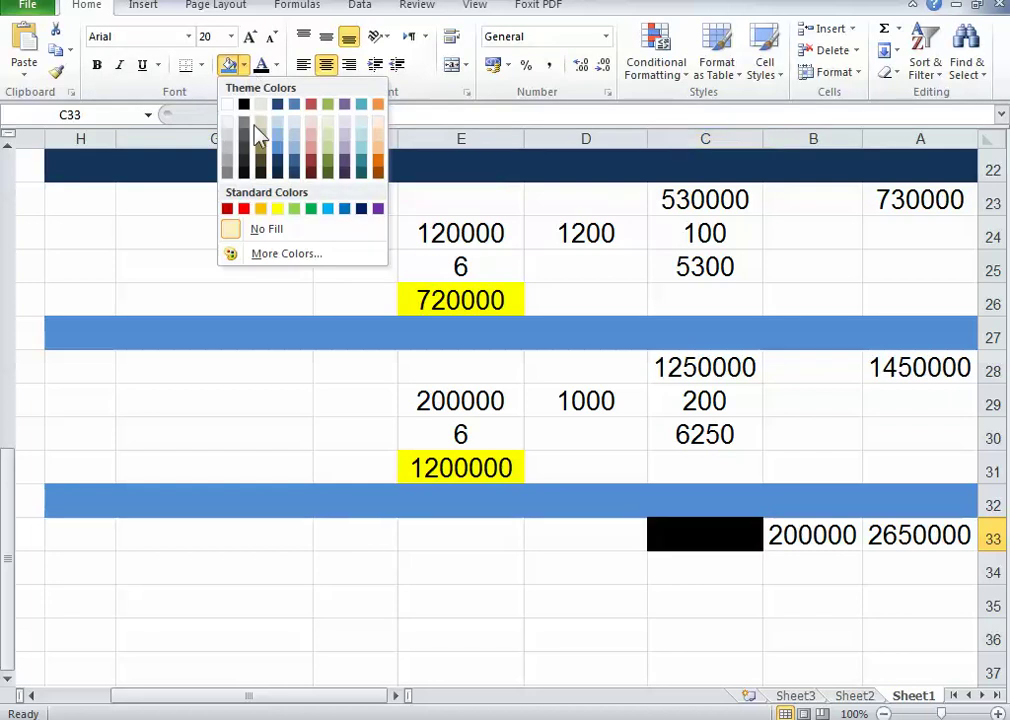
{"action": "left_click", "coordinate": [277, 209]}
{"action": "left_click", "coordinate": [690, 585]}
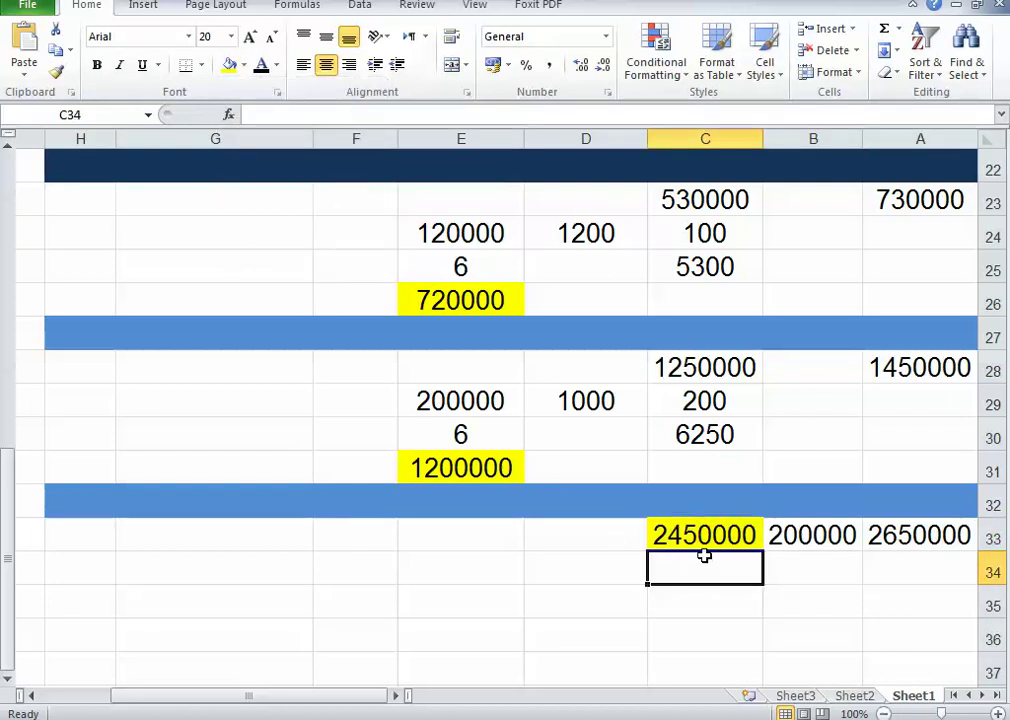
{"action": "left_click", "coordinate": [688, 537]}
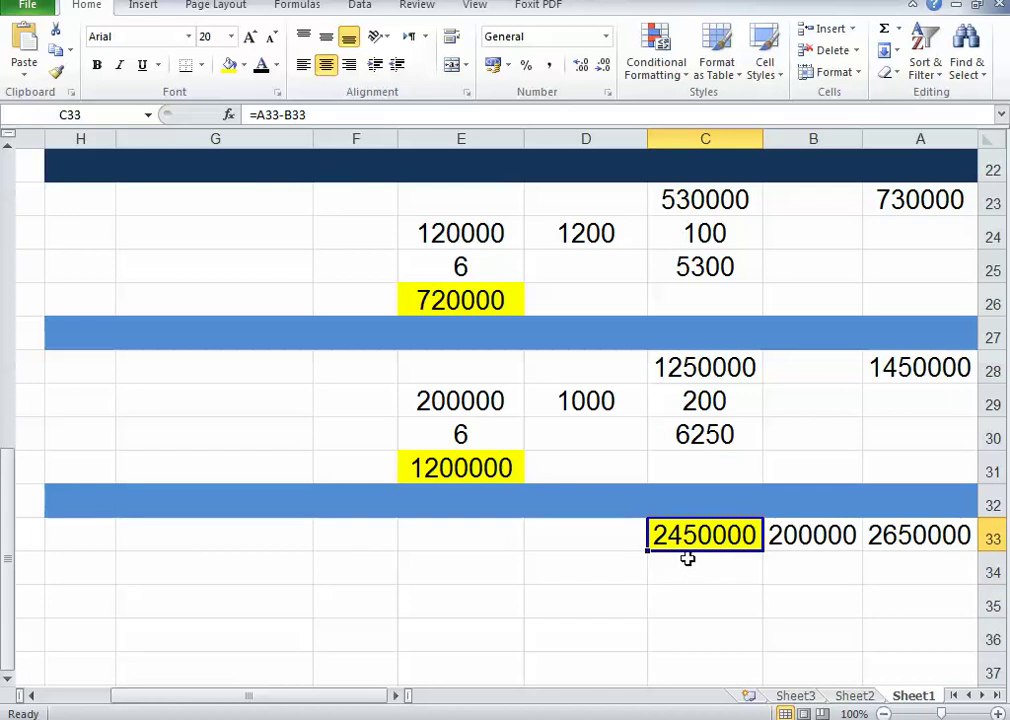
Step: Enter 0.9 in cell C34 and multiply the yellow amount by it, using the formula =C33*C34 in cell C35
{"action": "left_click", "coordinate": [703, 570]}
{"action": "double_click", "coordinate": [703, 571]}
{"action": "type", "text": "0.9"}
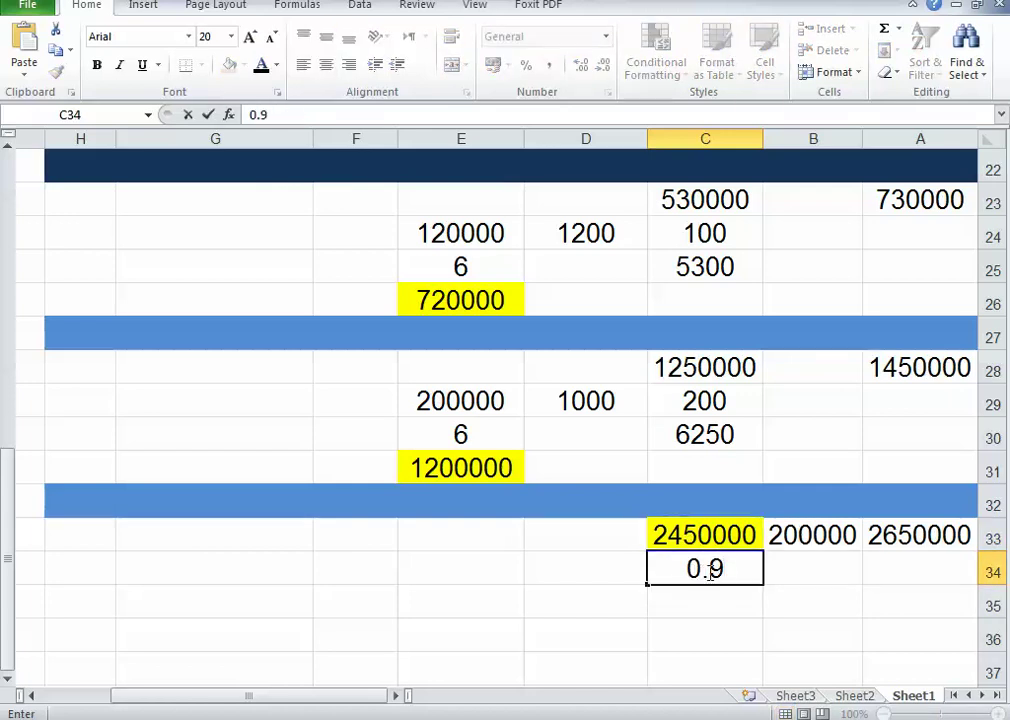
{"action": "left_click", "coordinate": [700, 605]}
{"action": "double_click", "coordinate": [698, 607]}
{"action": "type", "text": "="}
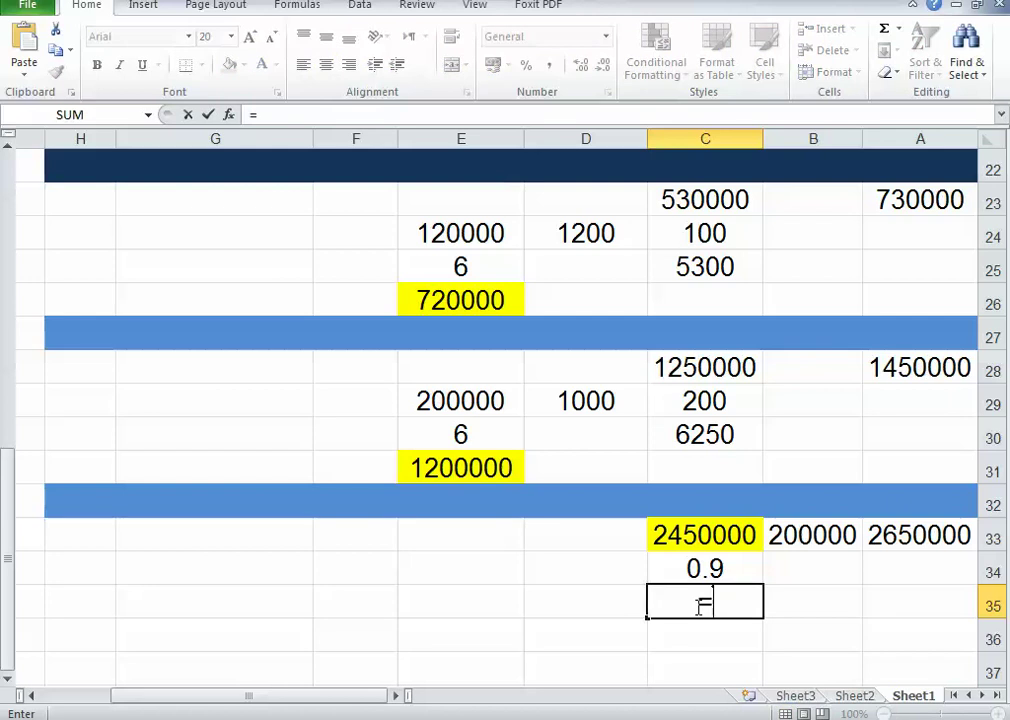
{"action": "left_click", "coordinate": [715, 543]}
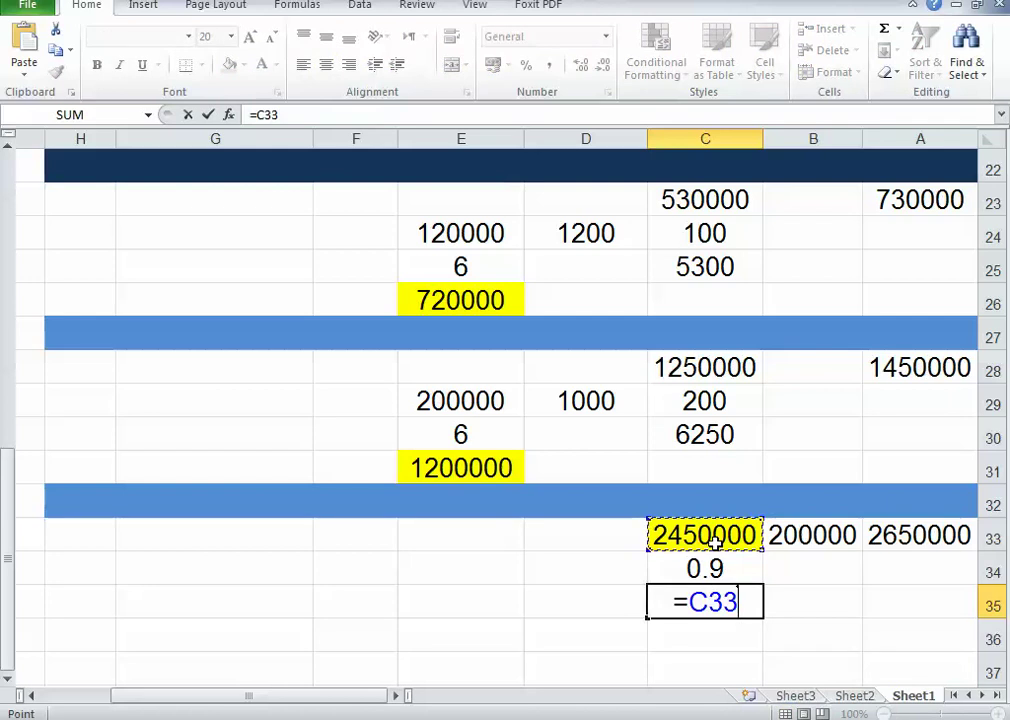
{"action": "type", "text": "*"}
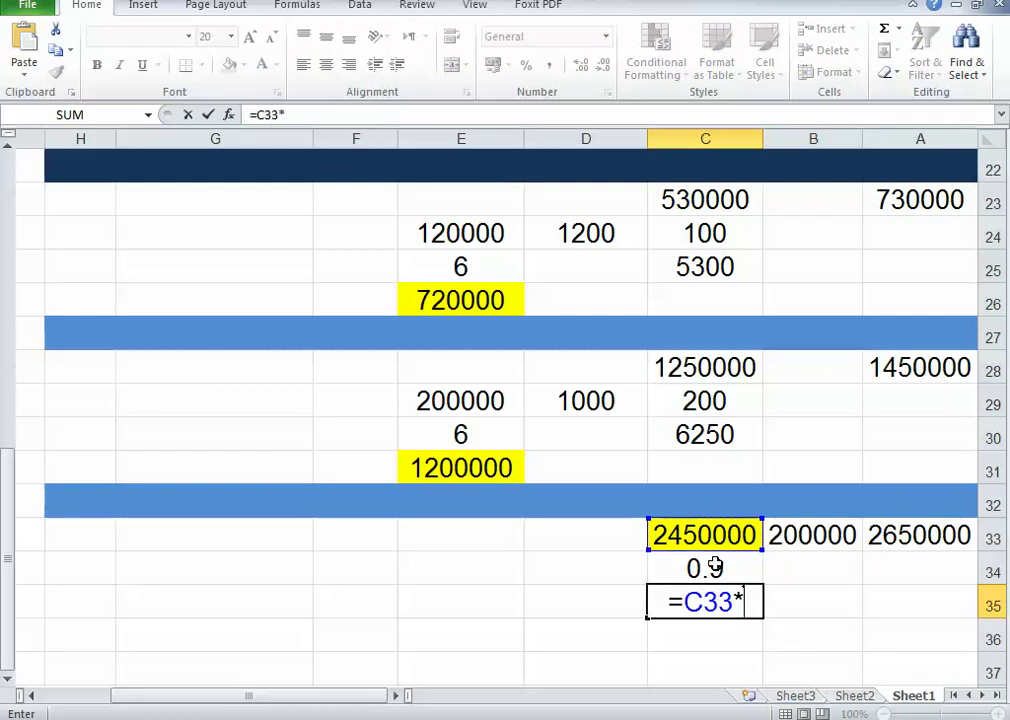
{"action": "left_click", "coordinate": [715, 567]}
{"action": "key", "text": "Return"}
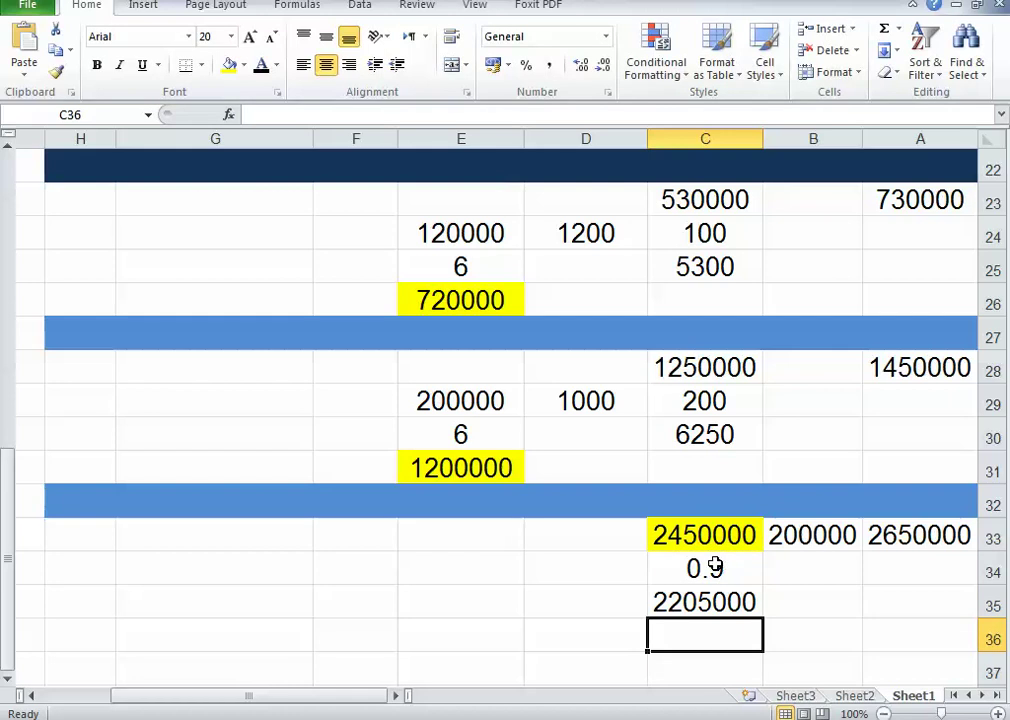
{"action": "left_click", "coordinate": [689, 612]}
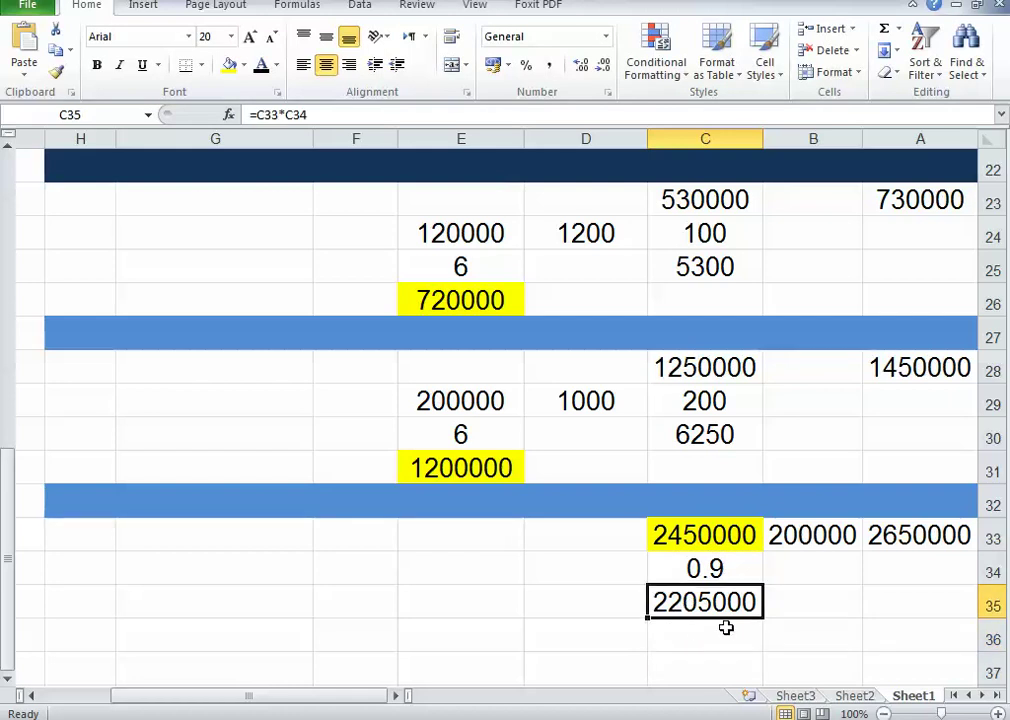
Step: Highlight the product in cell C35 with a yellow fill
{"action": "left_click", "coordinate": [230, 67]}
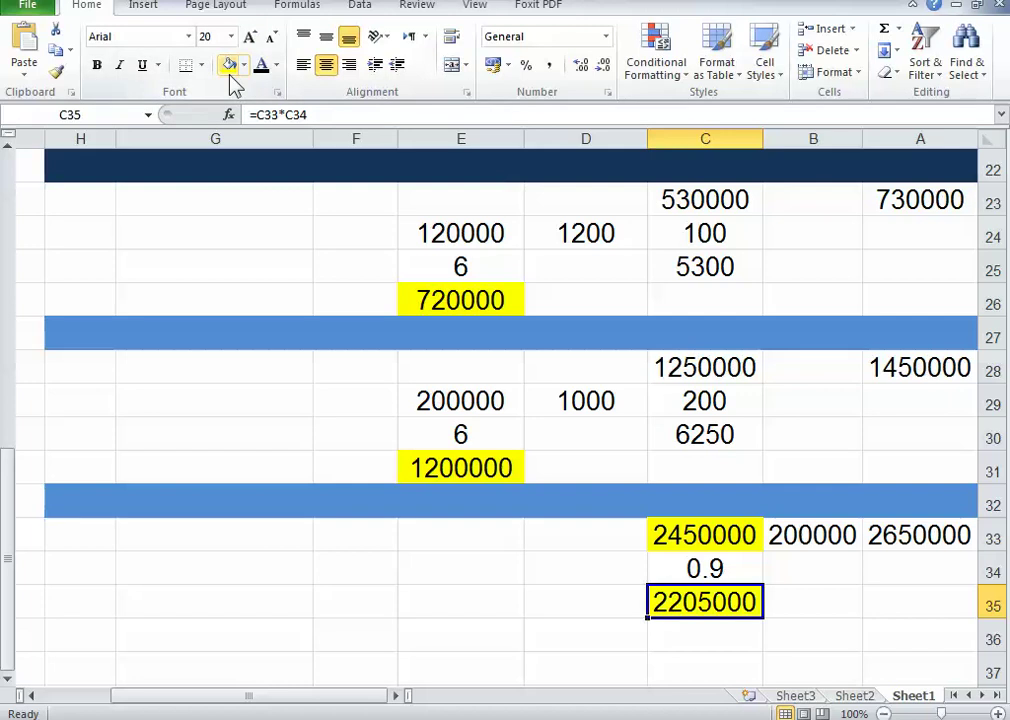
{"action": "left_click", "coordinate": [643, 626]}
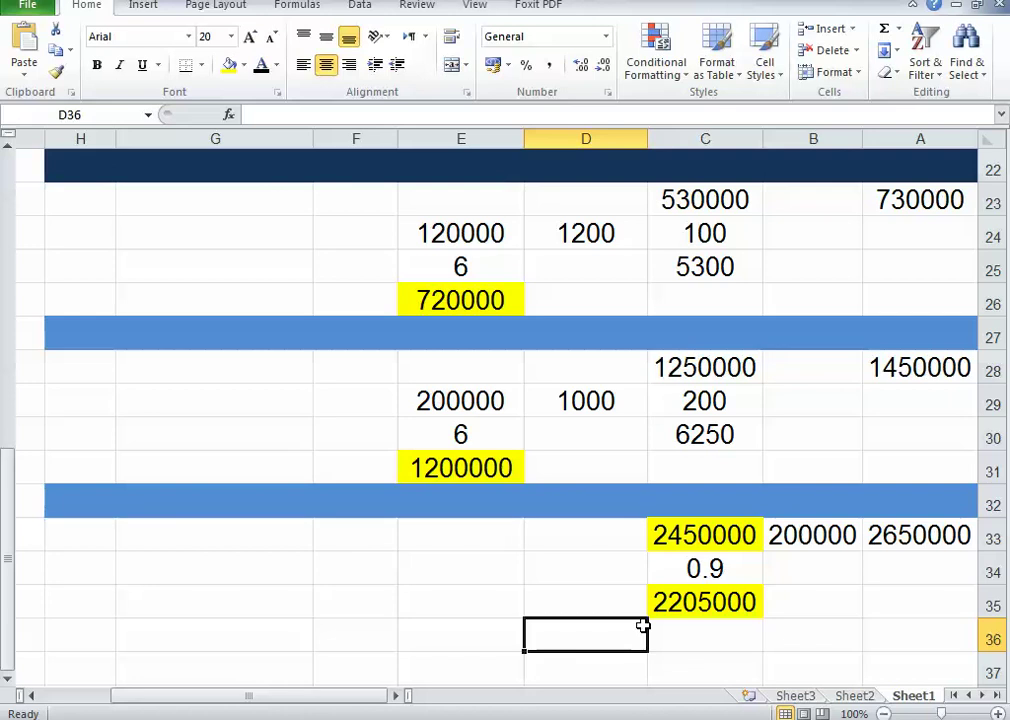
{"action": "left_click", "coordinate": [720, 605]}
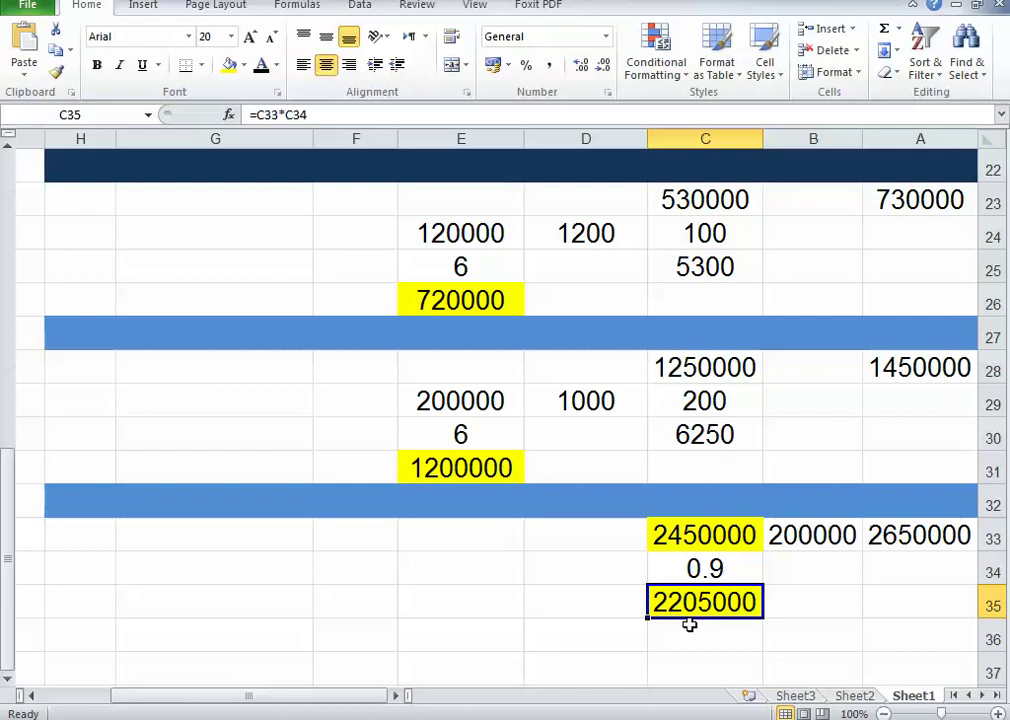
Step: Compare the amounts in cells E7, D14, D19, D24 and D29 across the worked examples
{"action": "scroll", "coordinate": [689, 624], "scroll_direction": "up", "scroll_amount": 7}
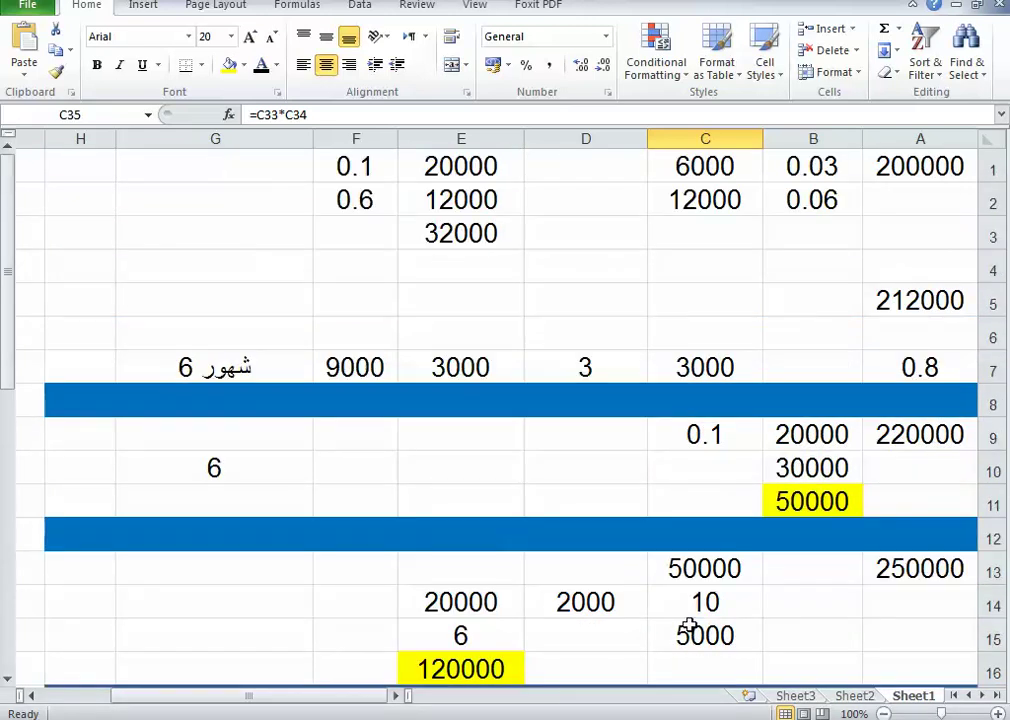
{"action": "left_click", "coordinate": [469, 370]}
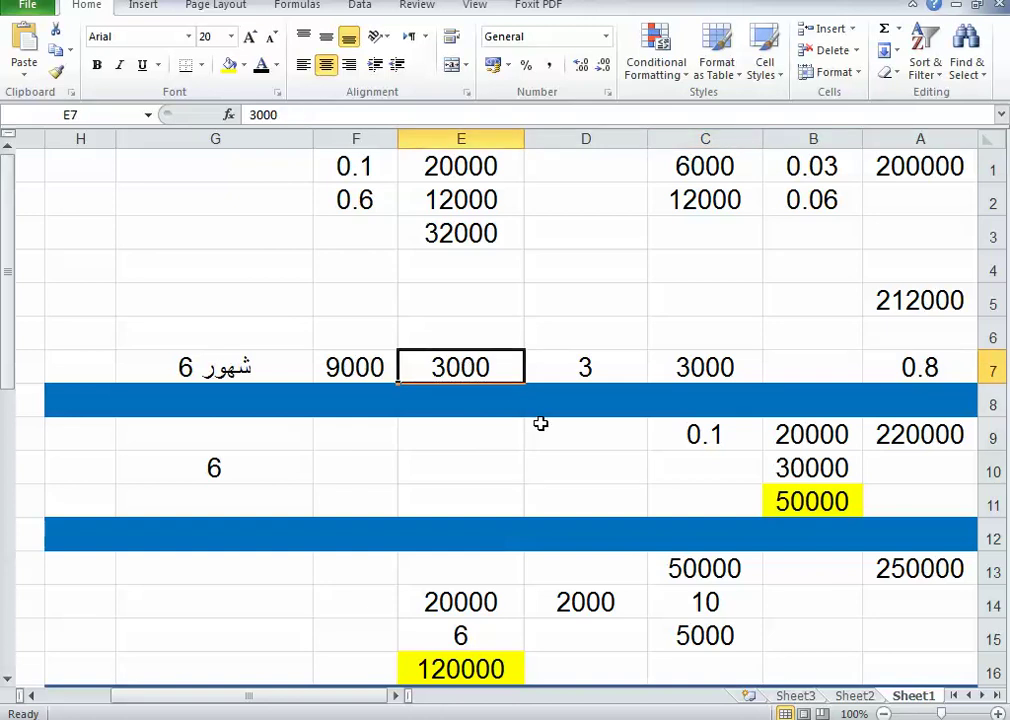
{"action": "scroll", "coordinate": [540, 424], "scroll_direction": "down", "scroll_amount": 1}
{"action": "scroll", "coordinate": [540, 424], "scroll_direction": "down", "scroll_amount": 1}
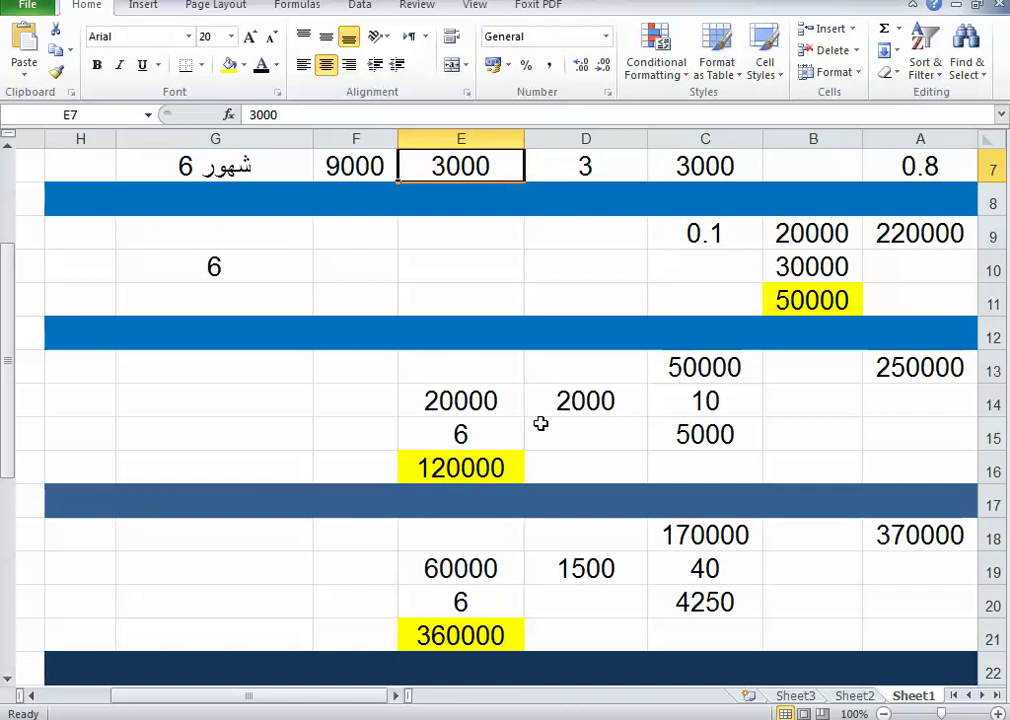
{"action": "left_click", "coordinate": [597, 402]}
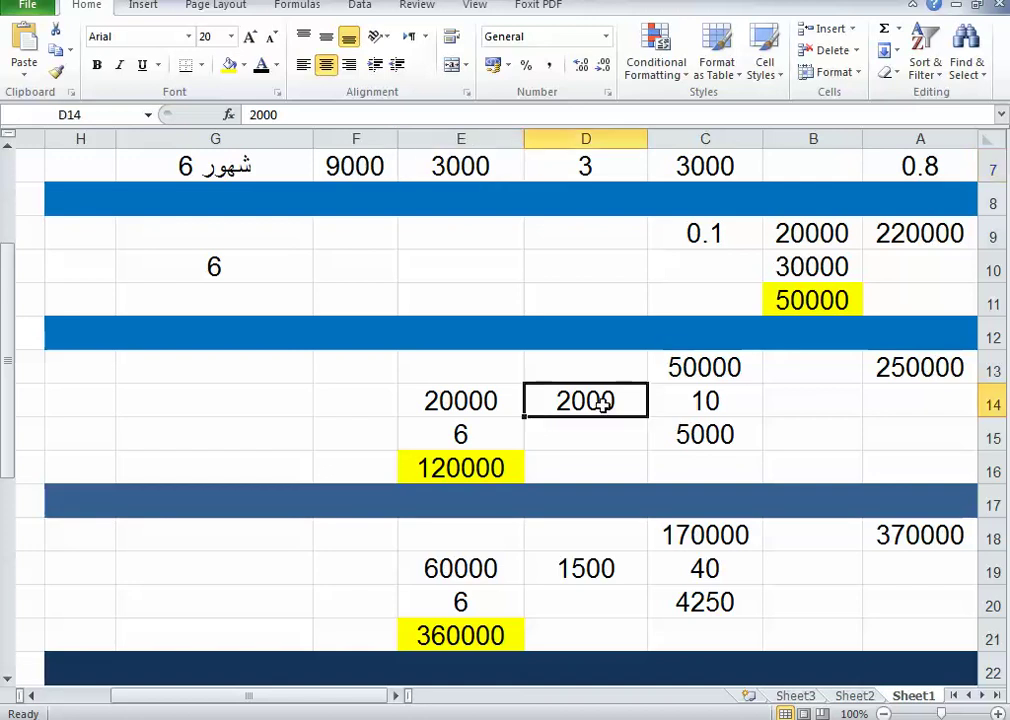
{"action": "scroll", "coordinate": [600, 422], "scroll_direction": "down", "scroll_amount": 1}
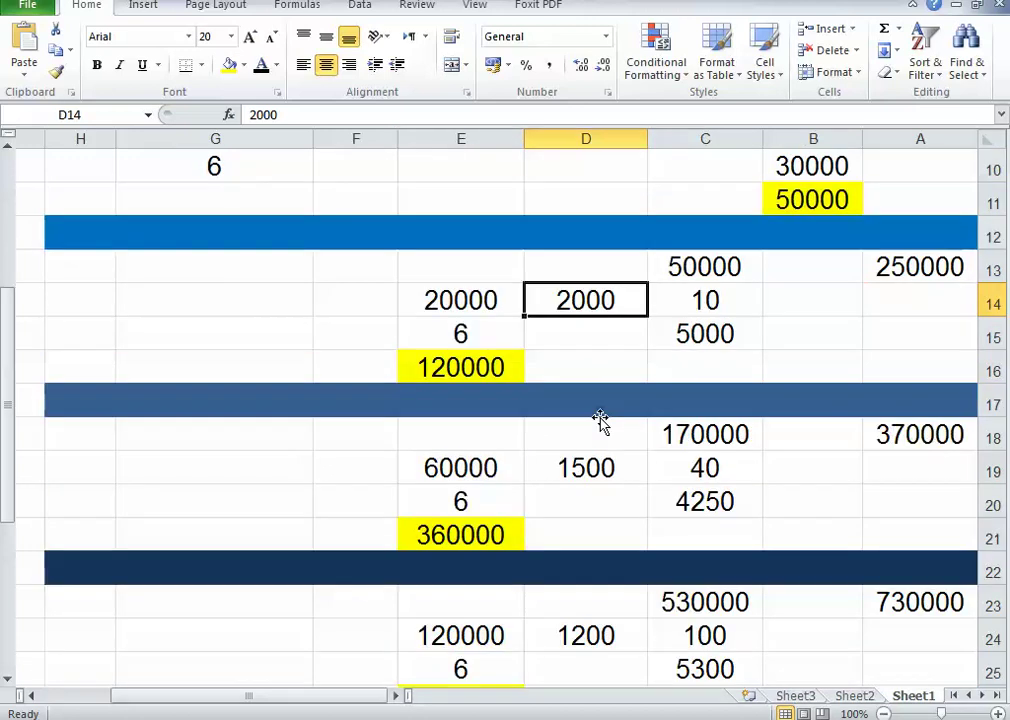
{"action": "left_click", "coordinate": [597, 473]}
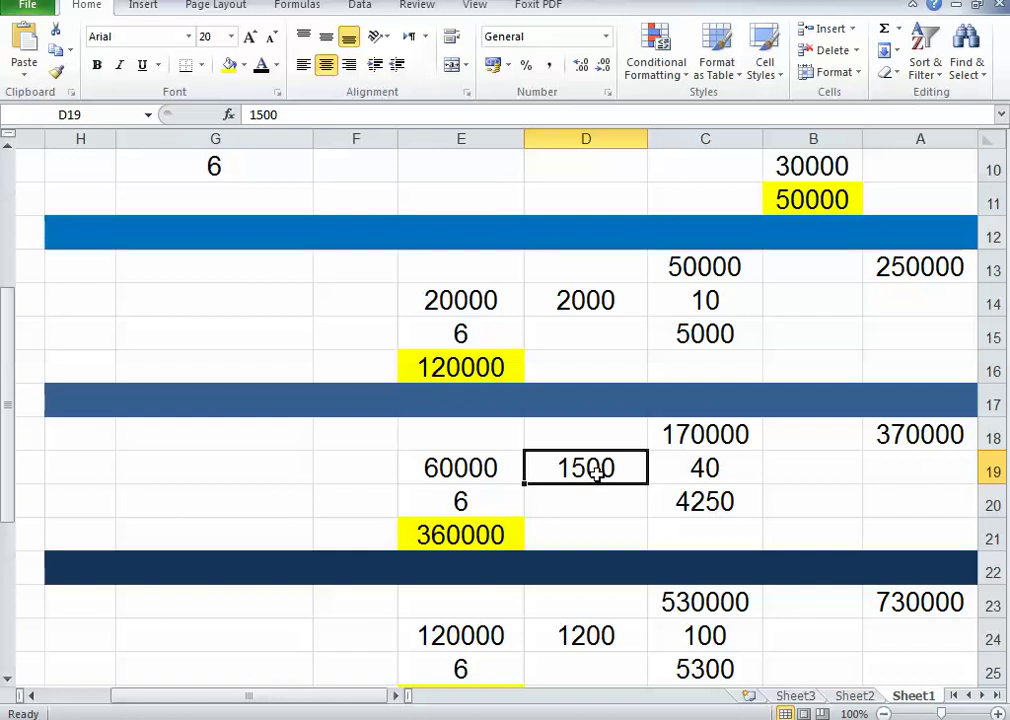
{"action": "scroll", "coordinate": [597, 475], "scroll_direction": "down", "scroll_amount": 1}
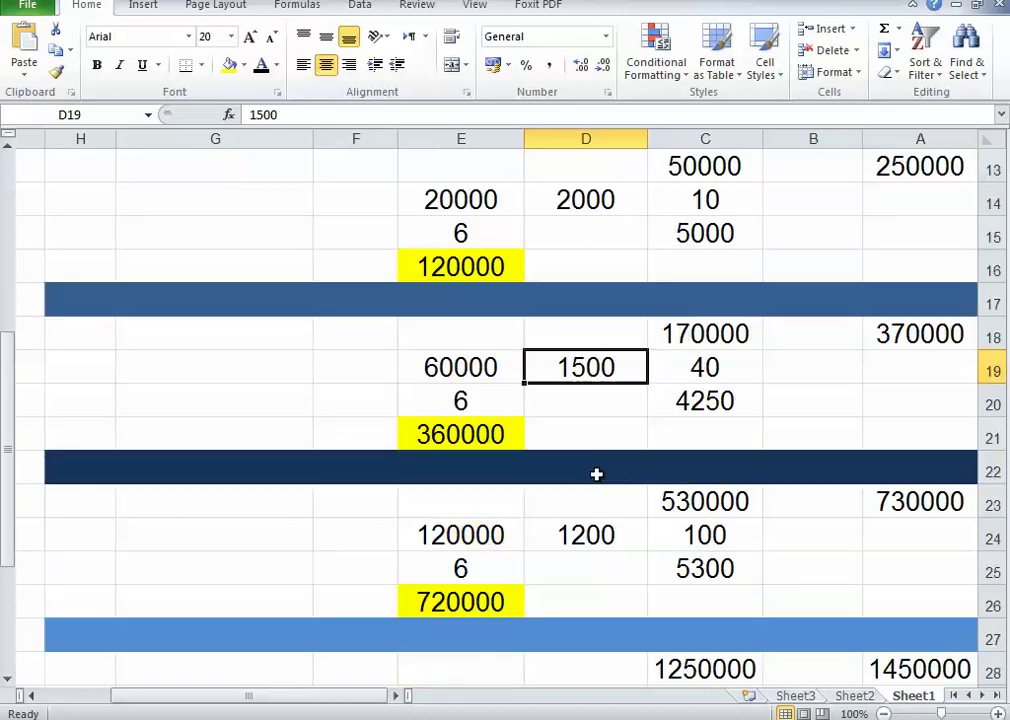
{"action": "left_click", "coordinate": [577, 540]}
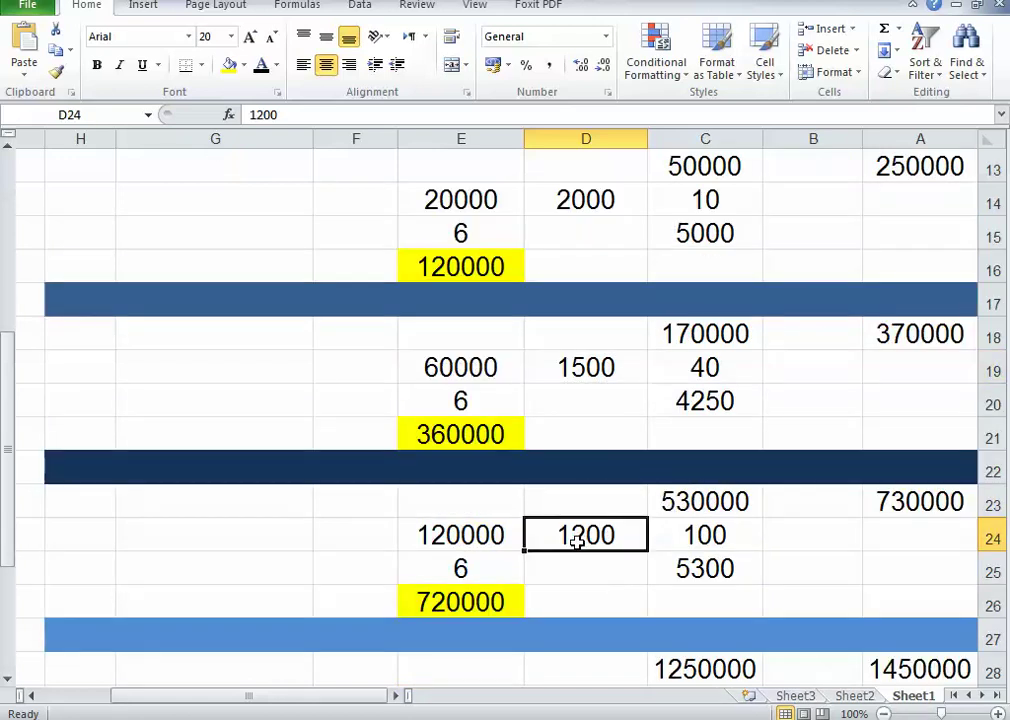
{"action": "scroll", "coordinate": [577, 540], "scroll_direction": "down", "scroll_amount": 2}
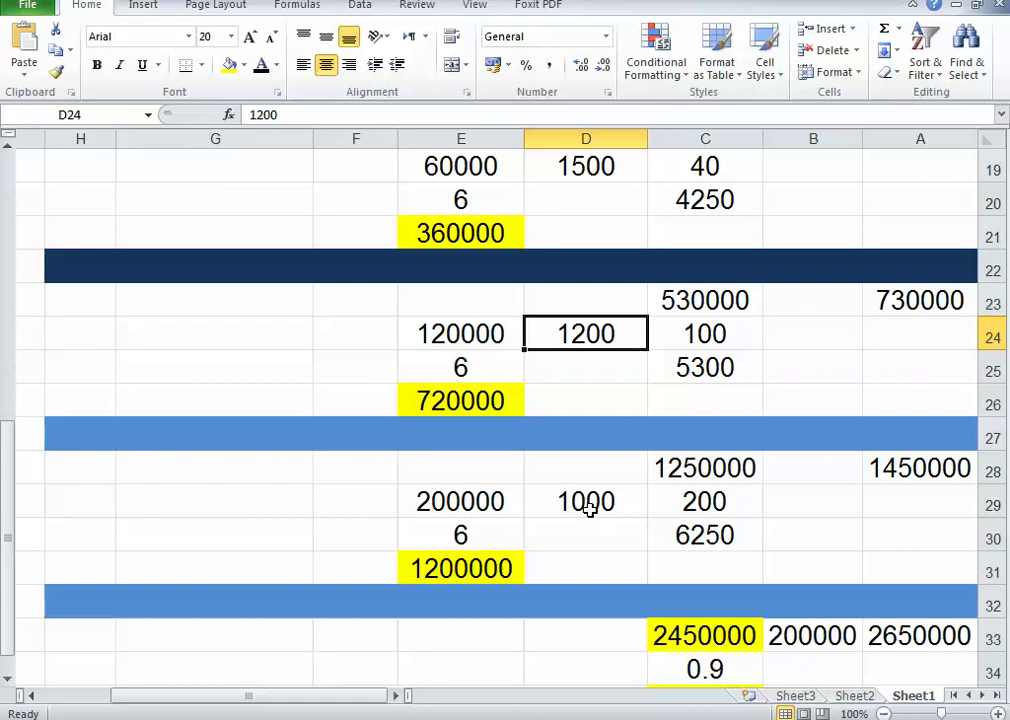
{"action": "left_click", "coordinate": [590, 507]}
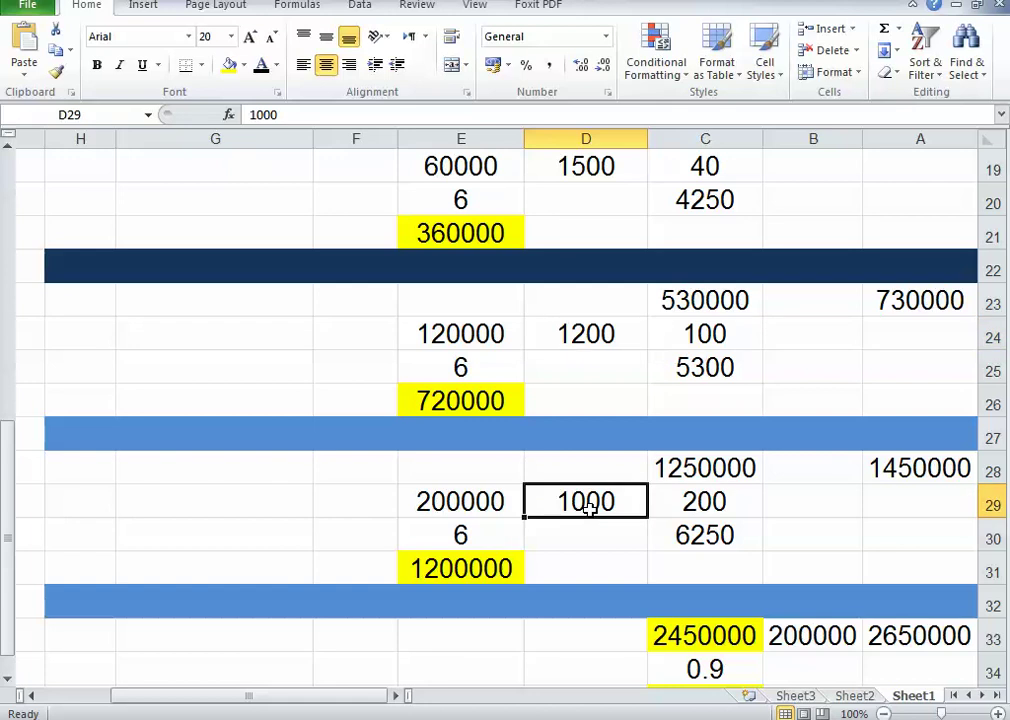
{"action": "scroll", "coordinate": [590, 508], "scroll_direction": "down", "scroll_amount": 1}
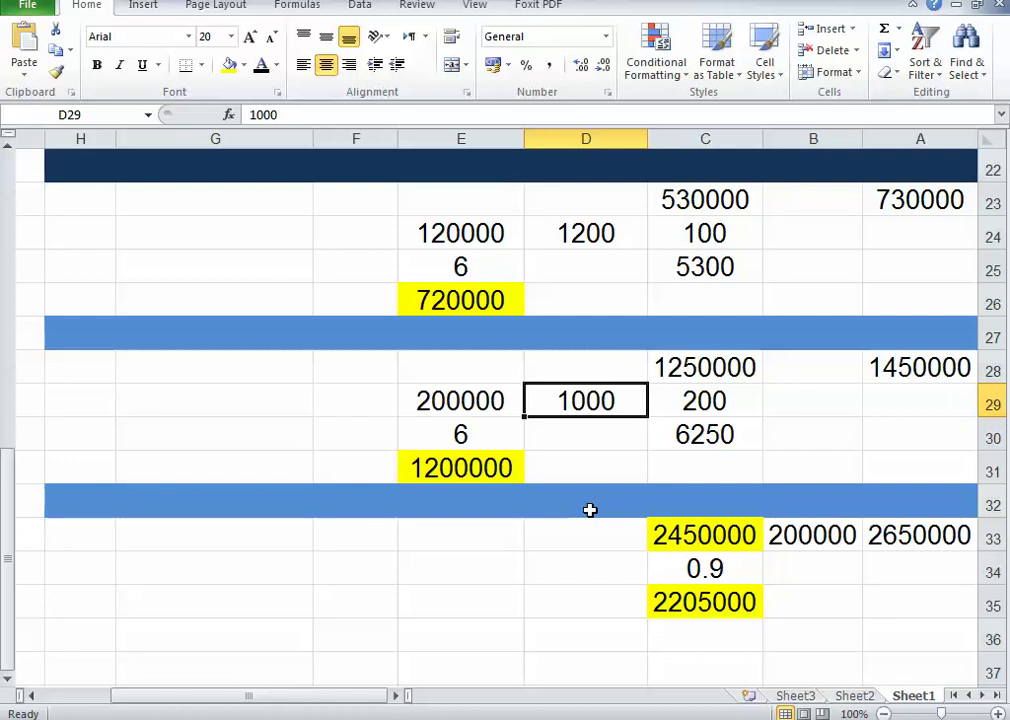
Step: Review the examples from the first rows of the sheet down to the highlighted result in cell C35
{"action": "scroll", "coordinate": [590, 510], "scroll_direction": "up", "scroll_amount": 2}
{"action": "scroll", "coordinate": [590, 510], "scroll_direction": "up", "scroll_amount": 2}
{"action": "scroll", "coordinate": [590, 510], "scroll_direction": "up", "scroll_amount": 1}
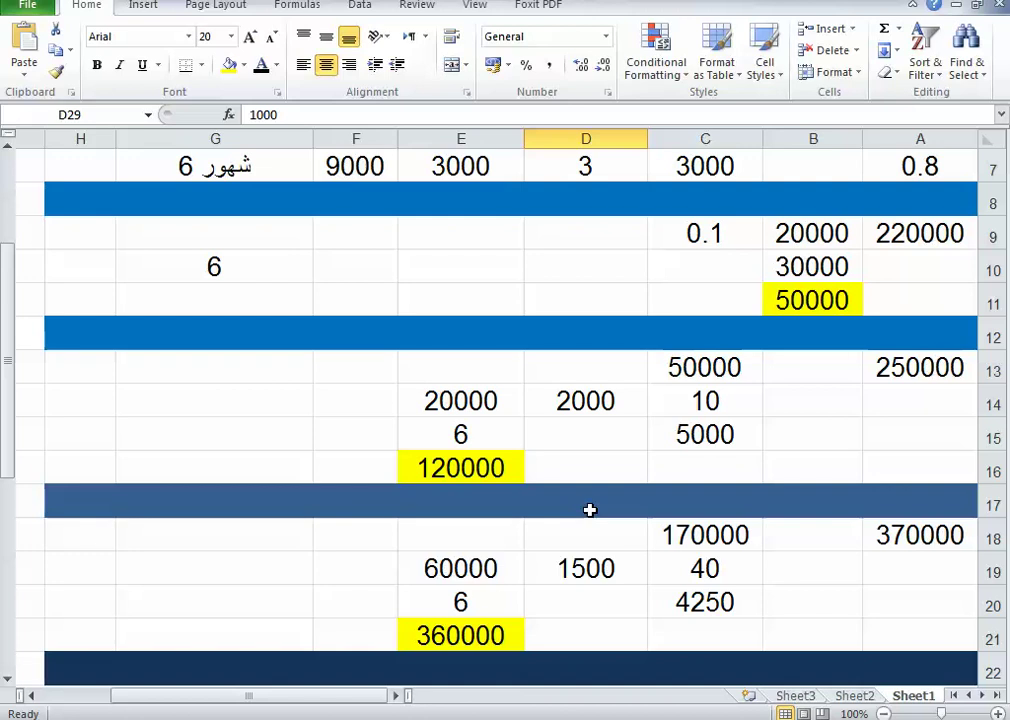
{"action": "scroll", "coordinate": [590, 510], "scroll_direction": "up", "scroll_amount": 2}
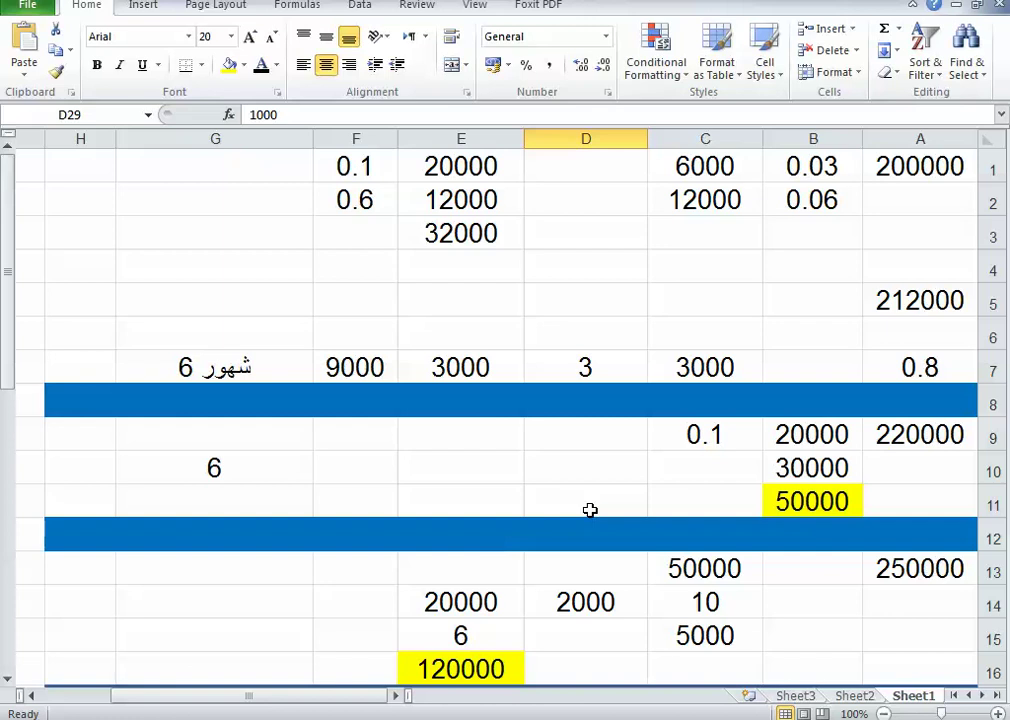
{"action": "scroll", "coordinate": [609, 383], "scroll_direction": "down", "scroll_amount": 4}
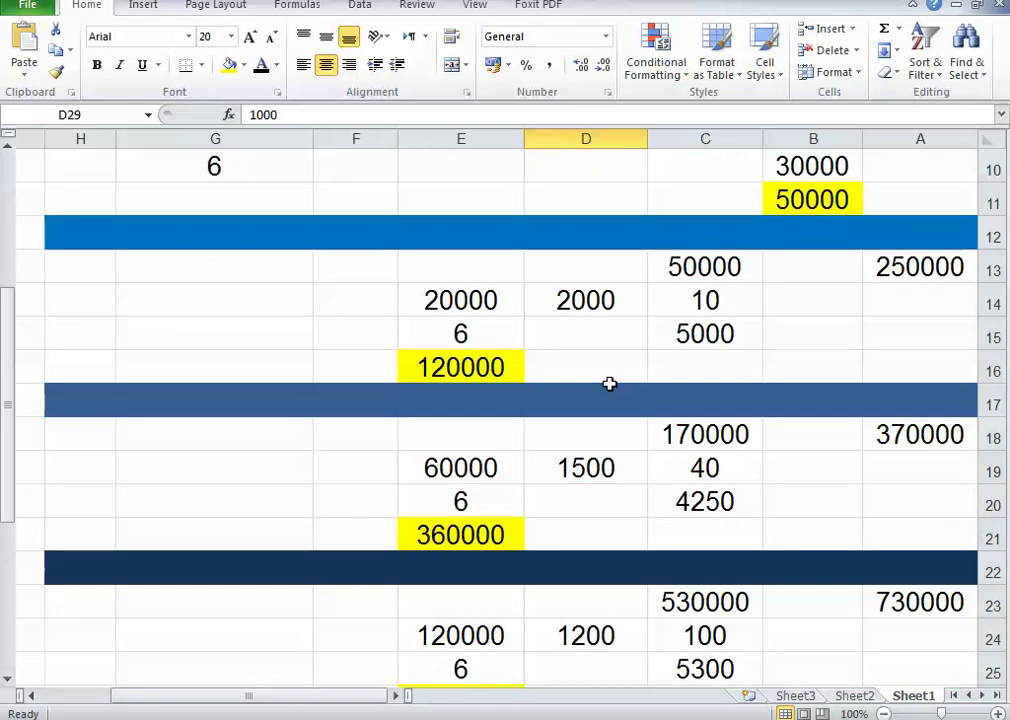
{"action": "scroll", "coordinate": [609, 383], "scroll_direction": "down", "scroll_amount": 4}
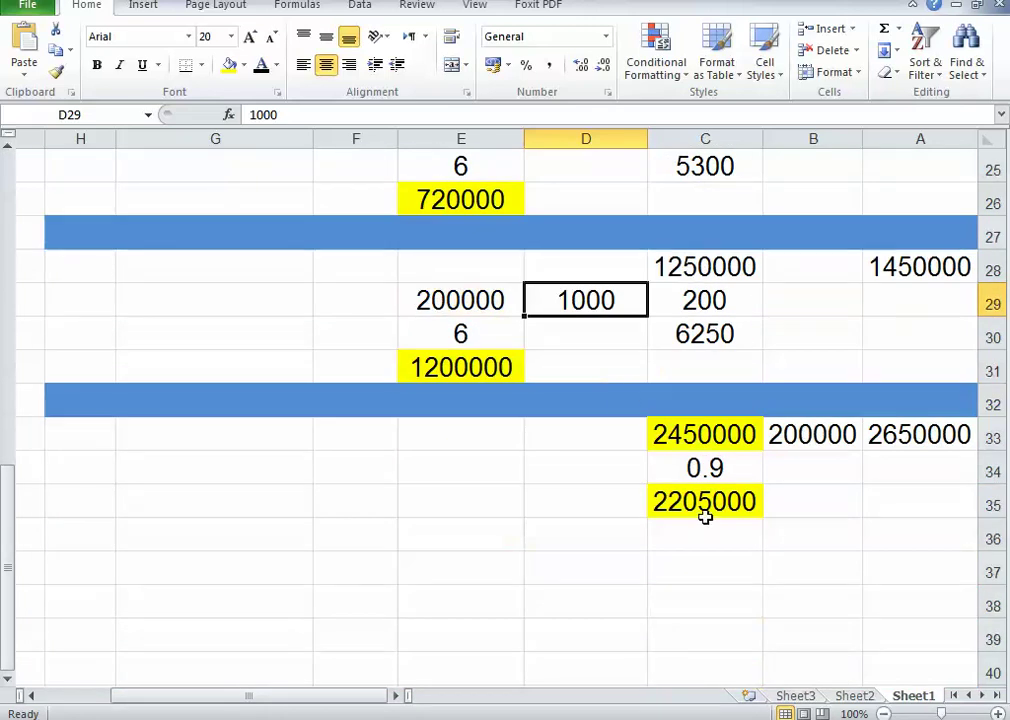
{"action": "left_click", "coordinate": [692, 506]}
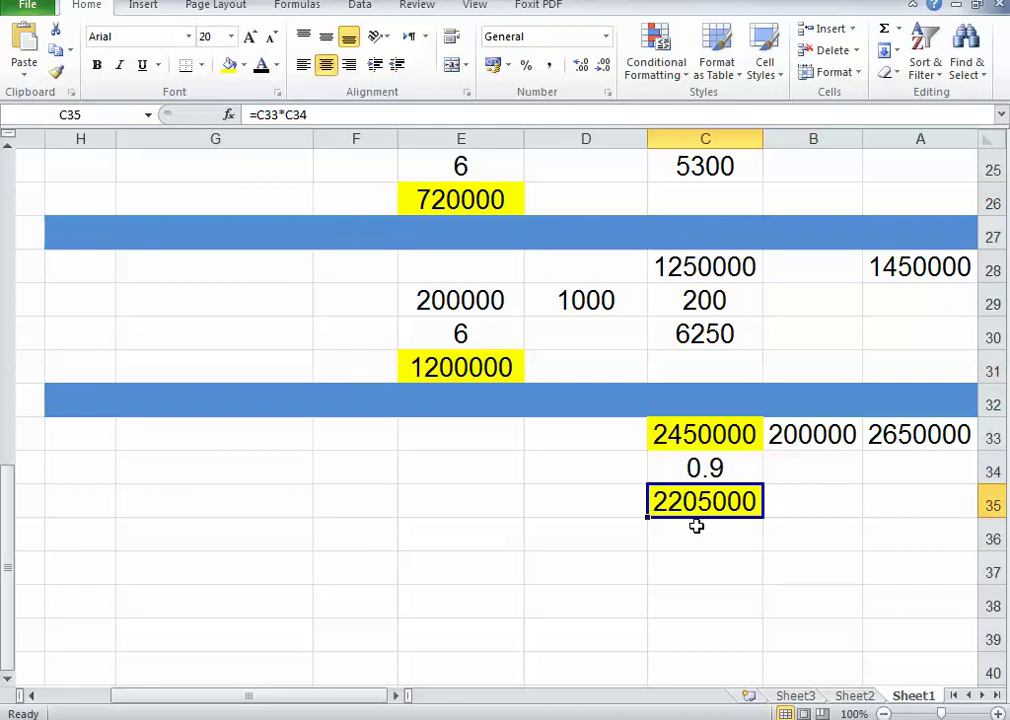
Step: Enter 205000 in cell D4 and subtract the amount in C2 from it, using the formula =D4-C2 in cell C4
{"action": "scroll", "coordinate": [696, 520], "scroll_direction": "up", "scroll_amount": 8}
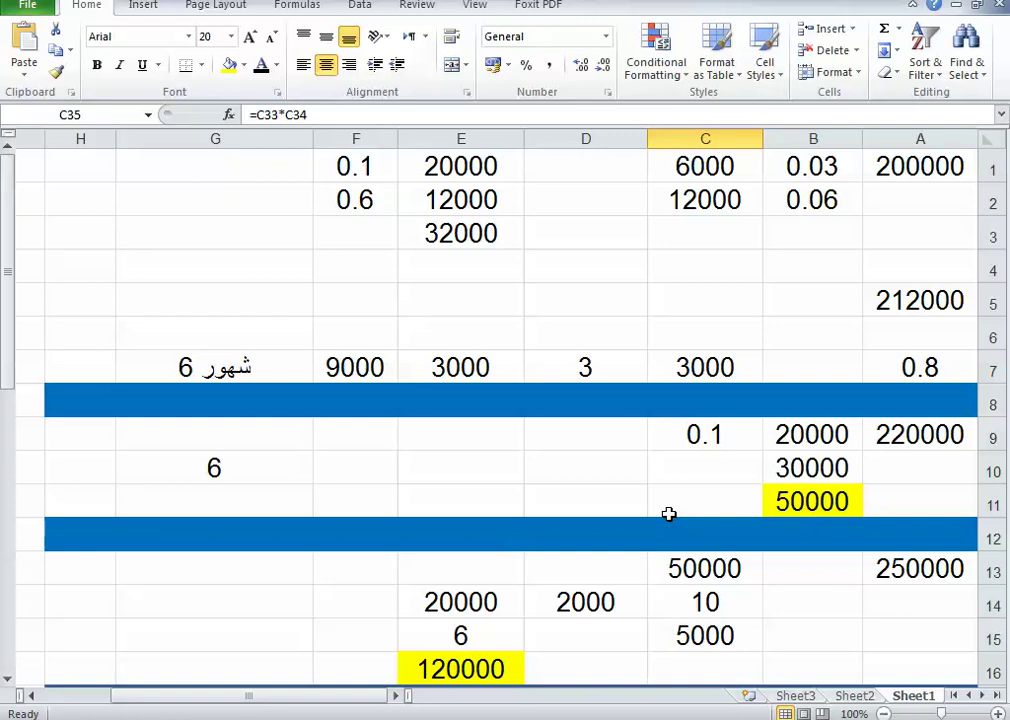
{"action": "left_click", "coordinate": [711, 203]}
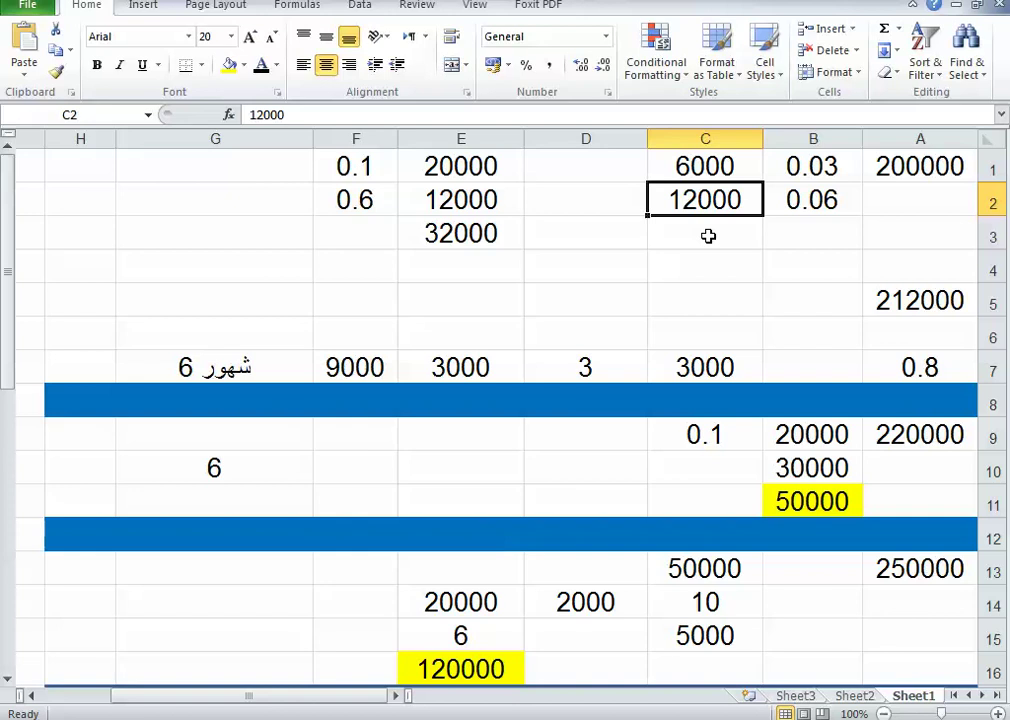
{"action": "left_click", "coordinate": [597, 277]}
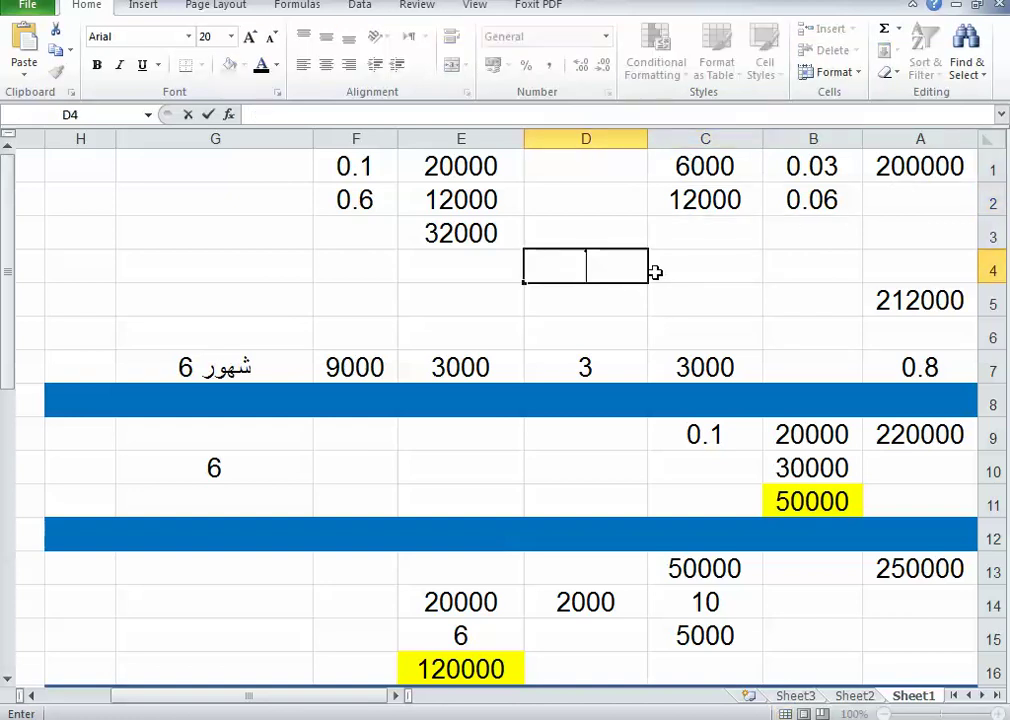
{"action": "type", "text": "205000"}
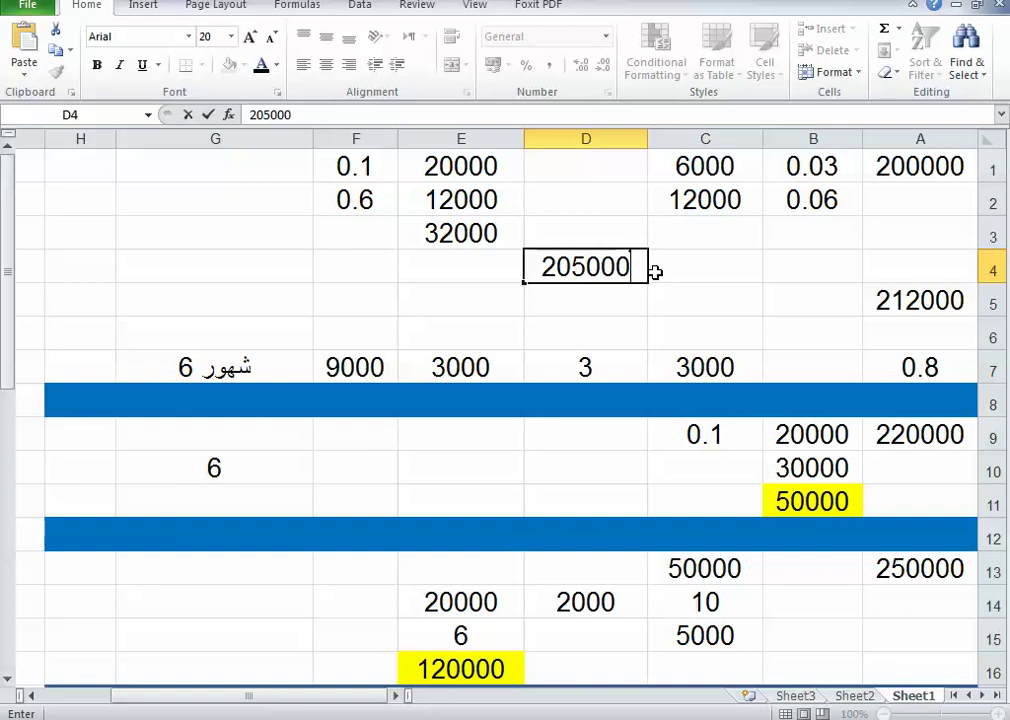
{"action": "left_click", "coordinate": [726, 276]}
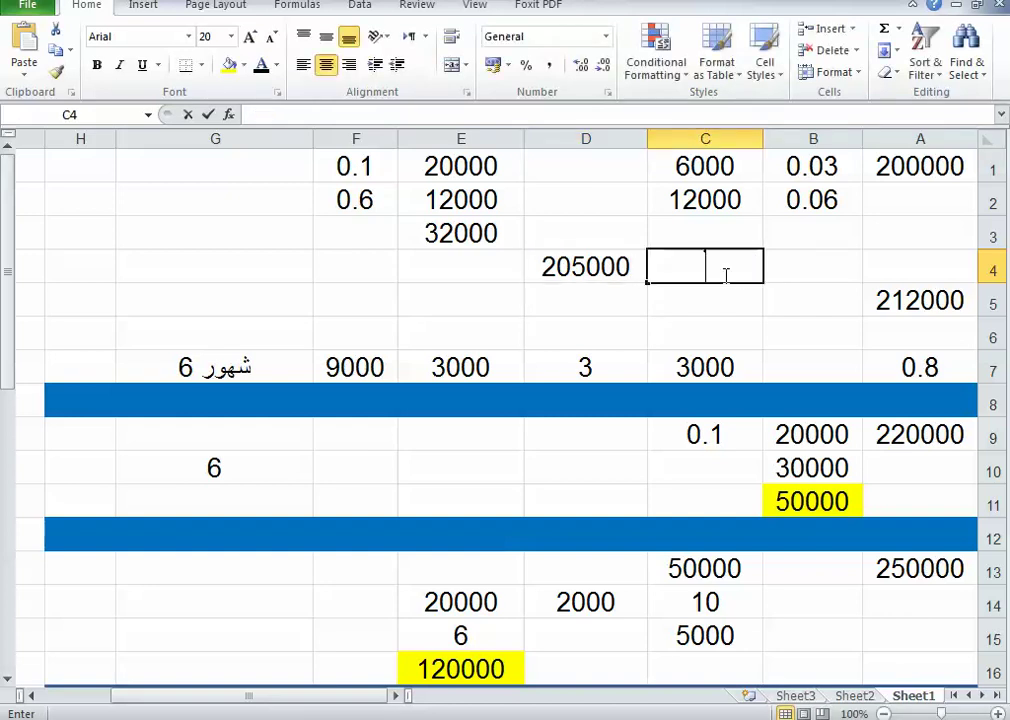
{"action": "type", "text": "="}
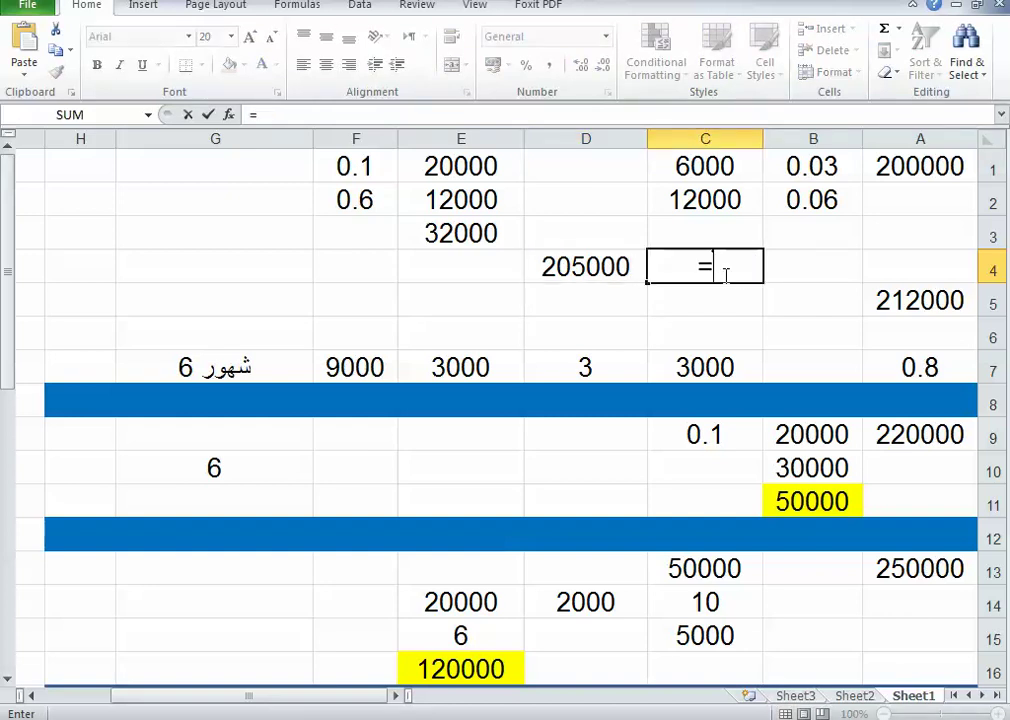
{"action": "left_click", "coordinate": [593, 270]}
{"action": "type", "text": "-"}
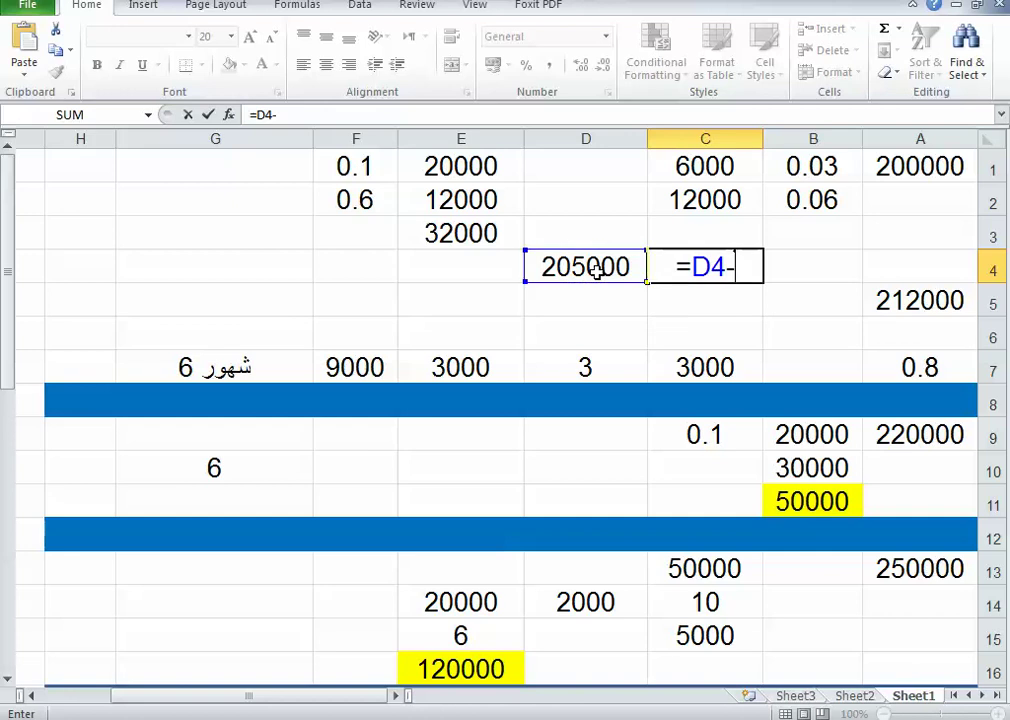
{"action": "left_click", "coordinate": [717, 199]}
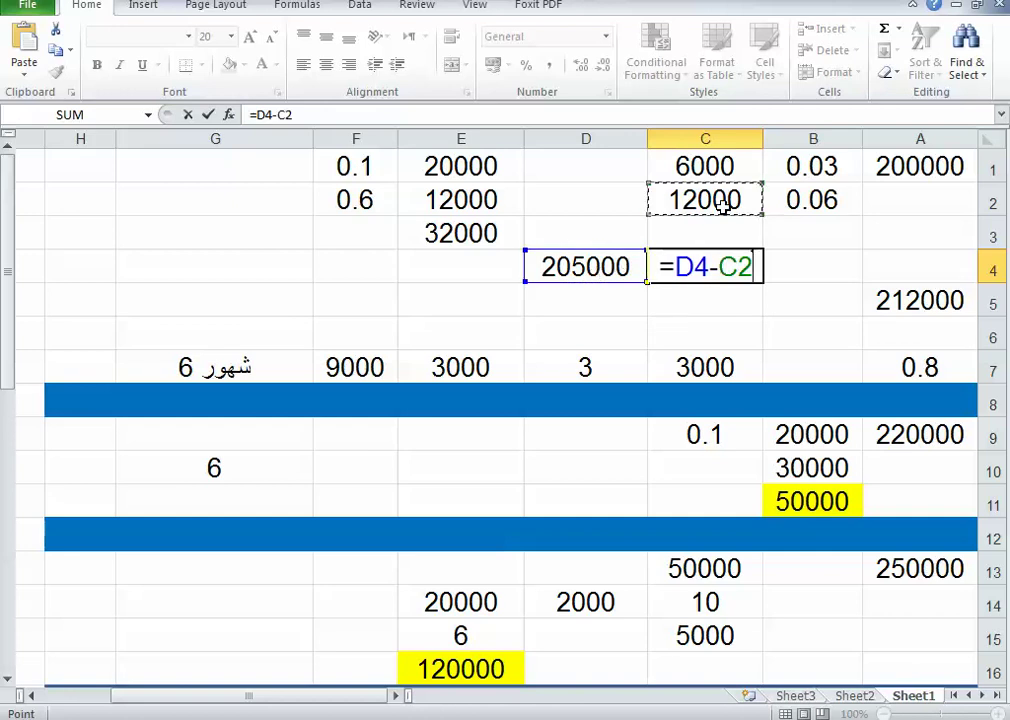
{"action": "key", "text": "Return"}
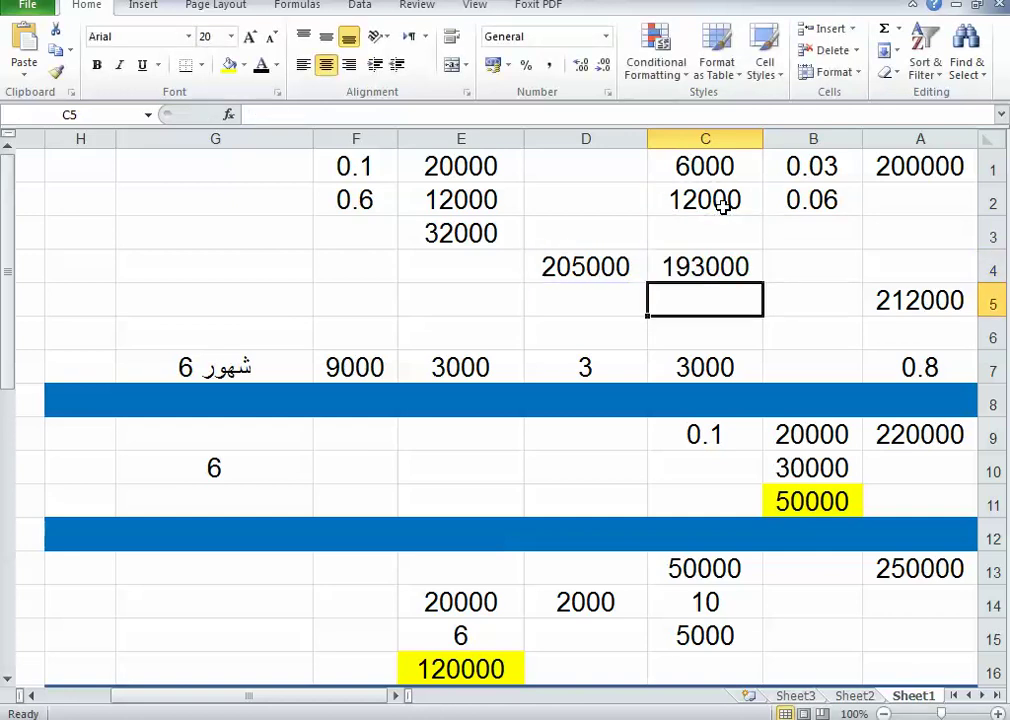
Step: Examine the difference in C4 against the amounts in A1 and C2, and look over the remaining examples again
{"action": "left_click", "coordinate": [715, 264]}
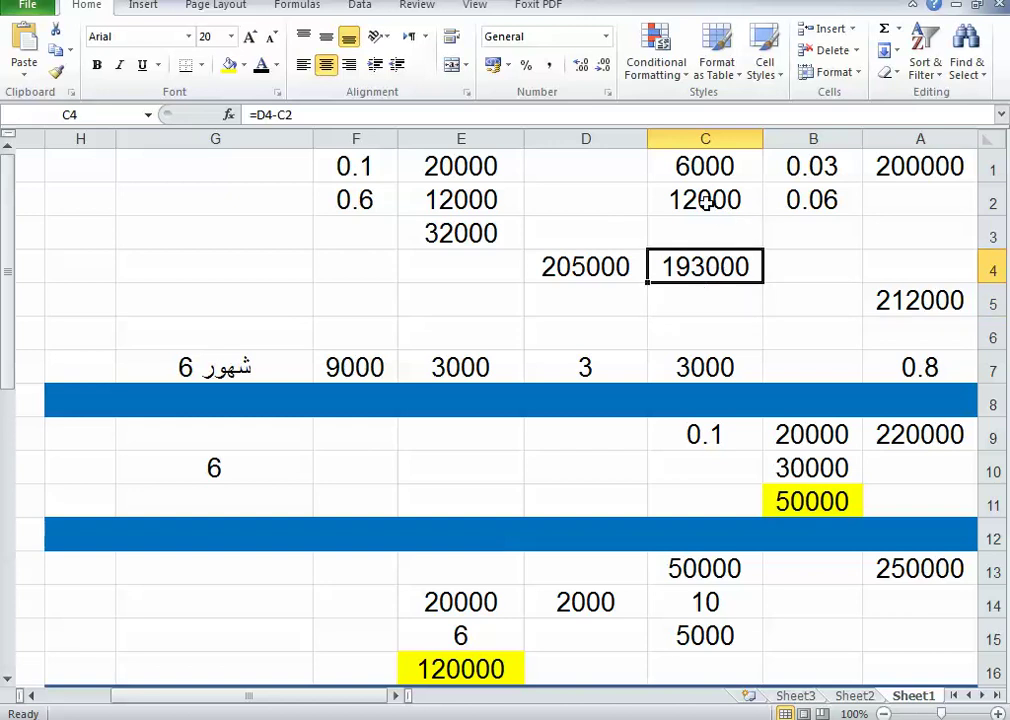
{"action": "left_click", "coordinate": [915, 166]}
{"action": "left_click", "coordinate": [688, 207]}
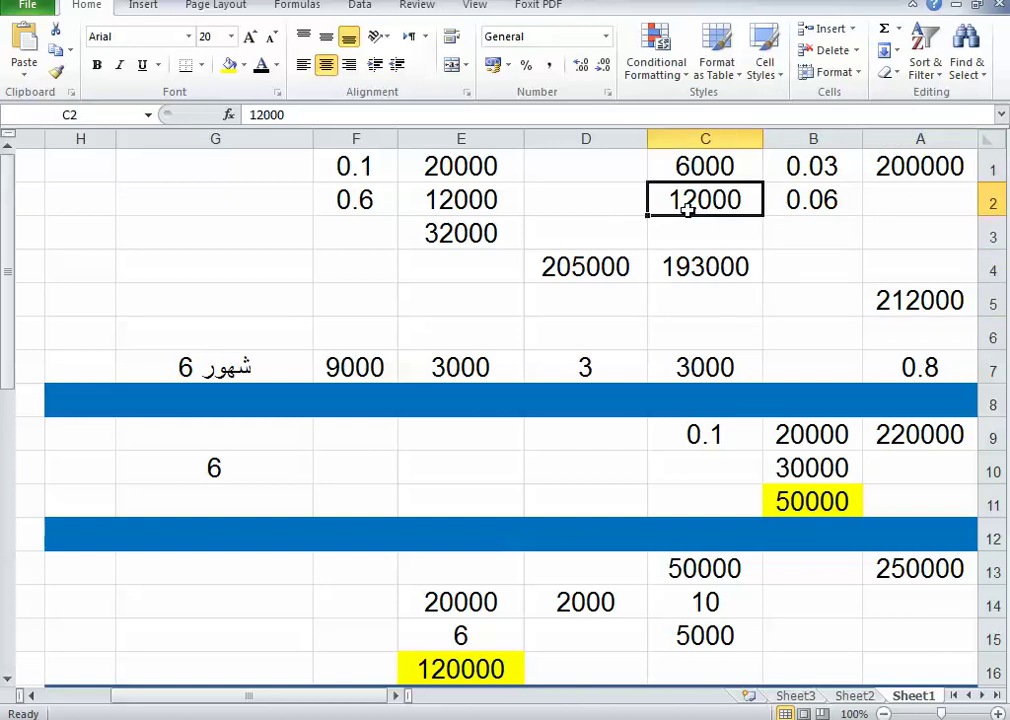
{"action": "left_click", "coordinate": [878, 168]}
{"action": "left_click", "coordinate": [706, 207]}
{"action": "scroll", "coordinate": [711, 229], "scroll_direction": "down", "scroll_amount": 7}
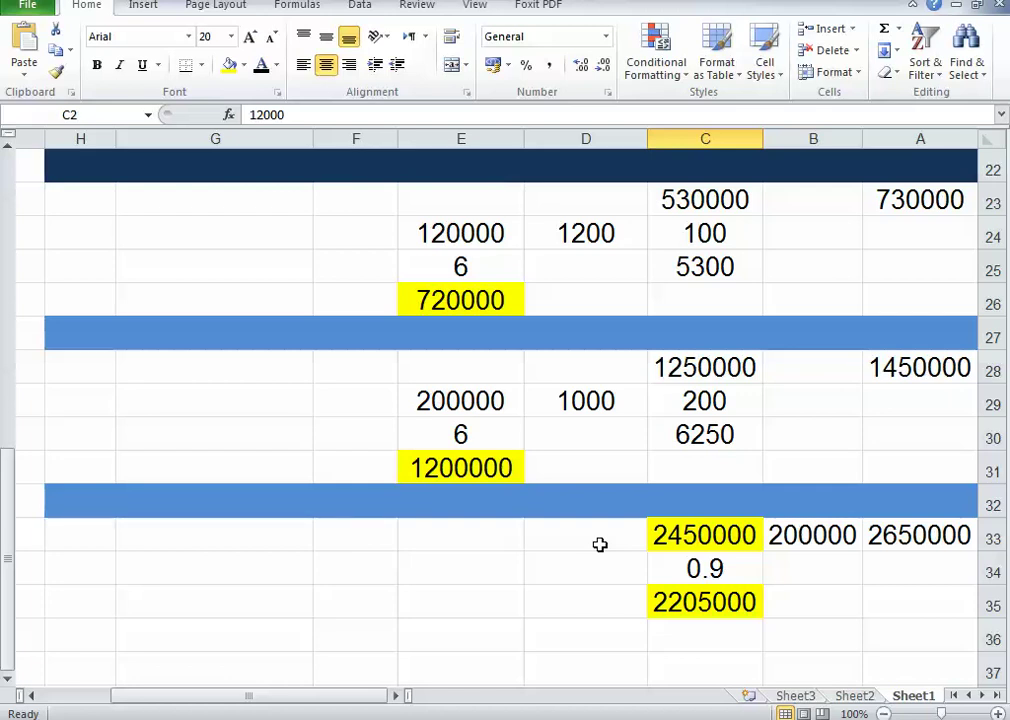
{"action": "scroll", "coordinate": [599, 544], "scroll_direction": "up", "scroll_amount": 3}
{"action": "scroll", "coordinate": [599, 544], "scroll_direction": "up", "scroll_amount": 4}
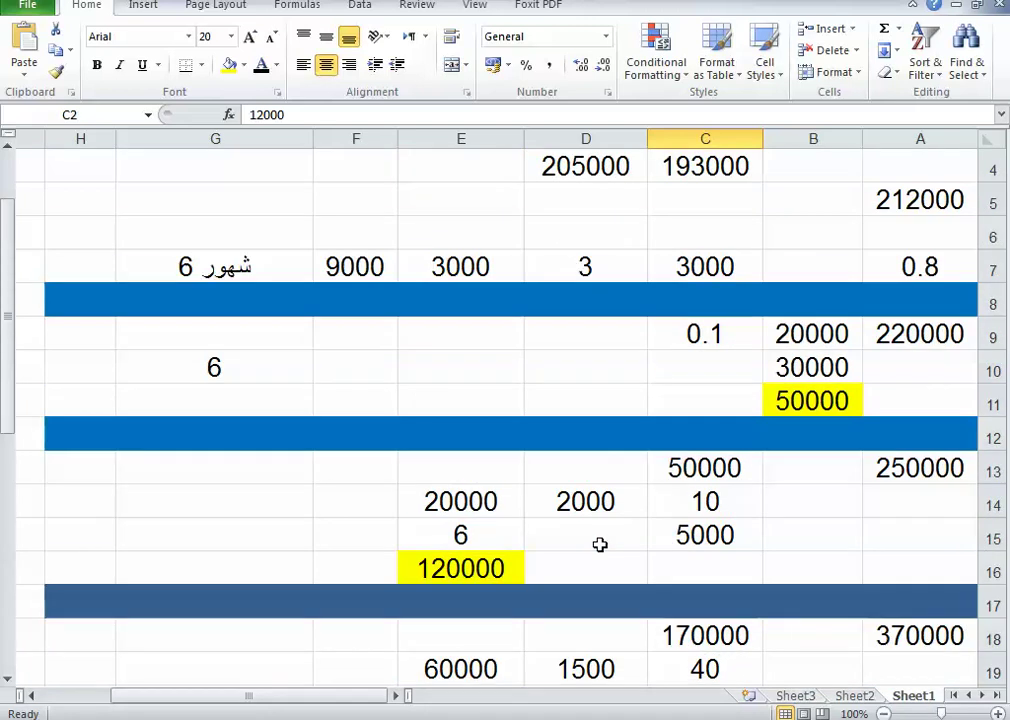